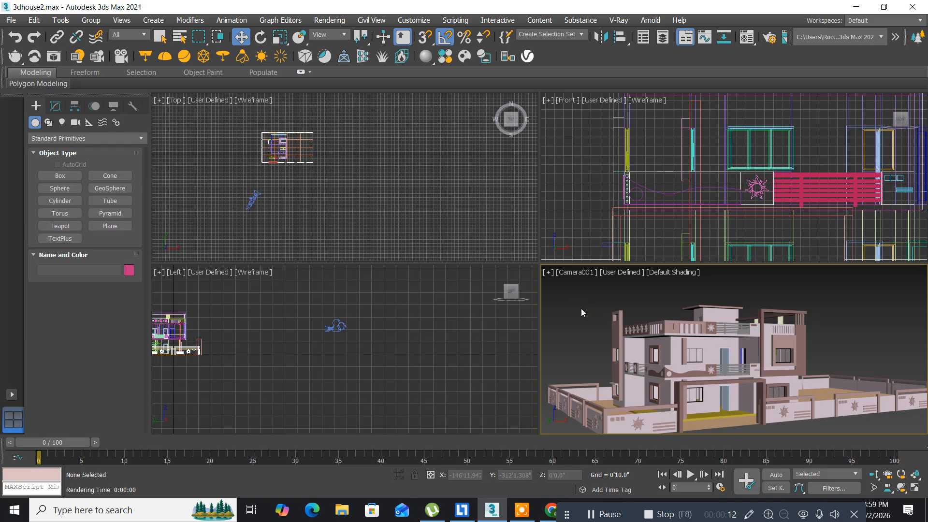
Render the camera view of the house with V-Ray as a preview and cancel the render.
key("shift+q")
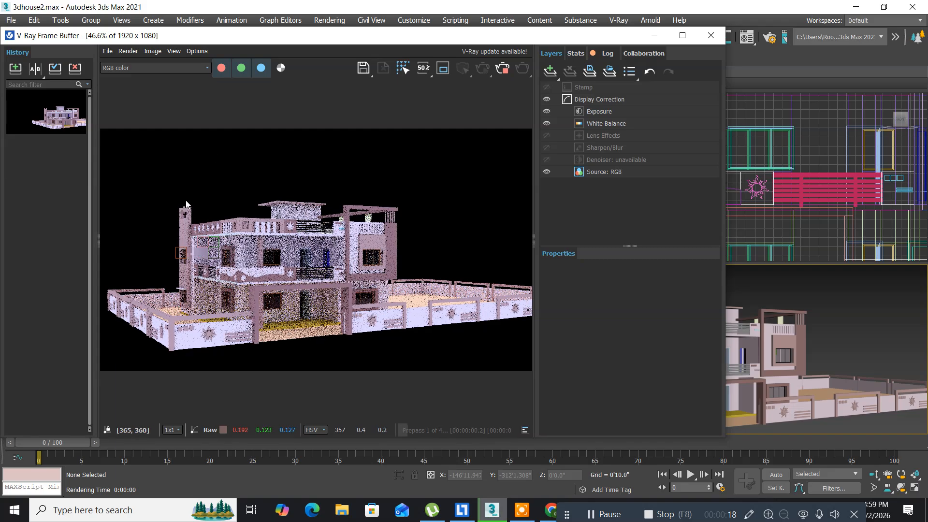
left_click(173, 51)
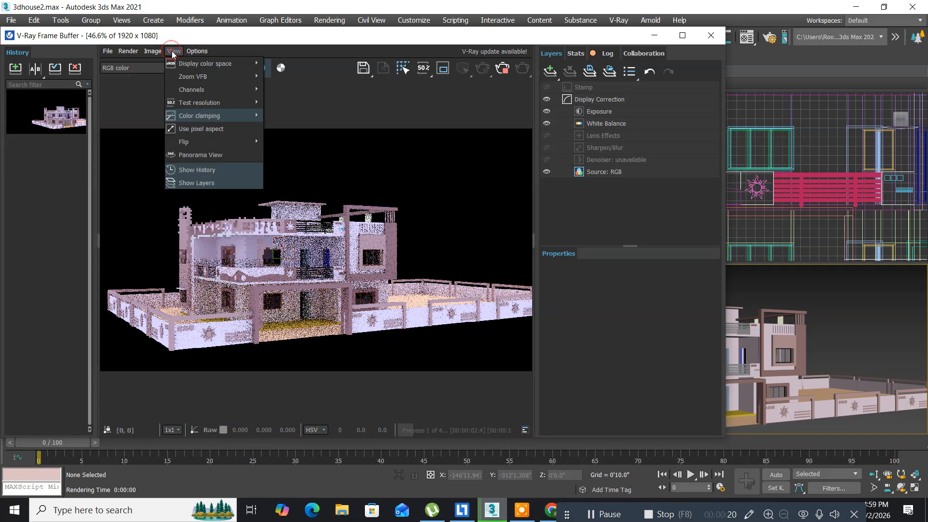
mouse_move(185, 75)
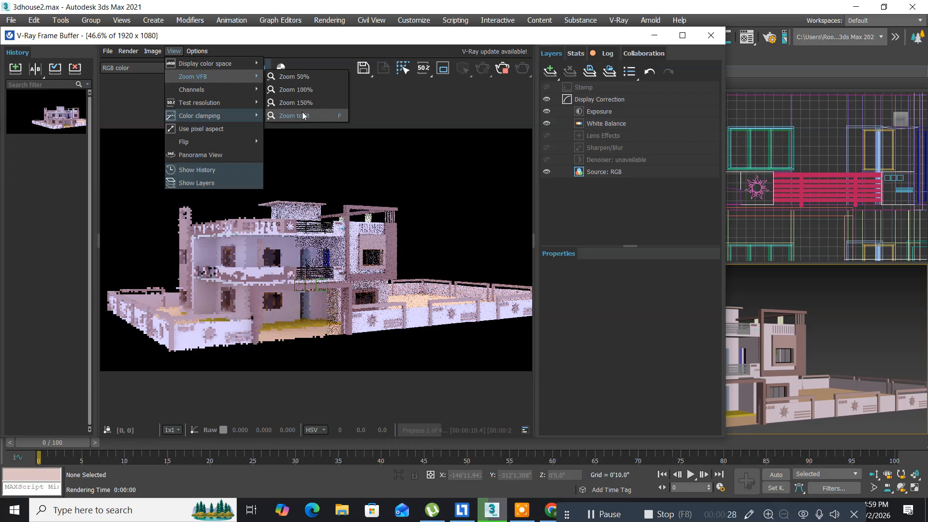
left_click(343, 42)
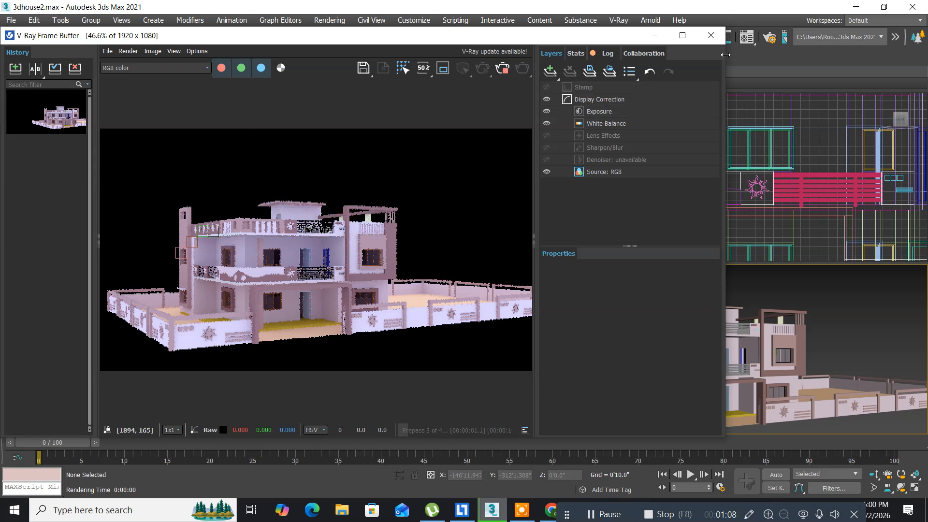
left_click(708, 39)
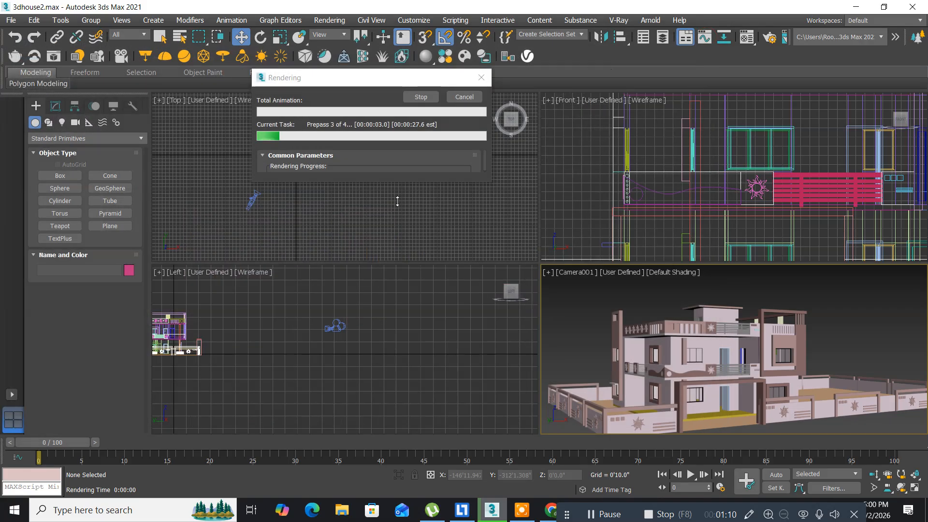
left_click(463, 97)
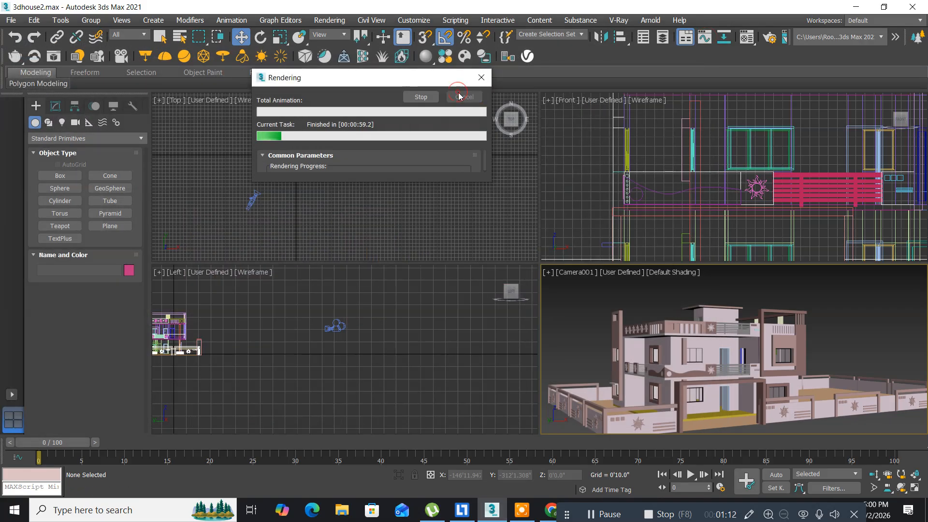
Switch the camera viewport to the Perspective view and maximize it.
left_click(567, 272)
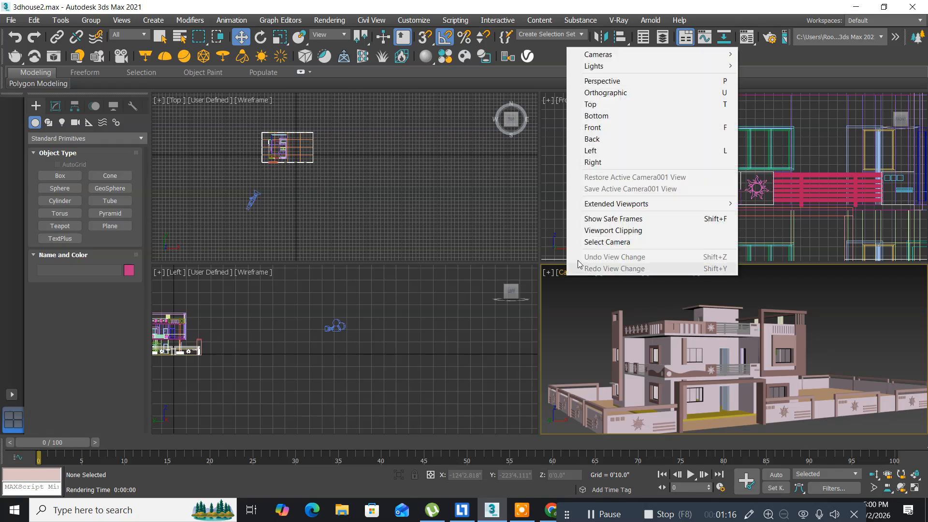
left_click(625, 81)
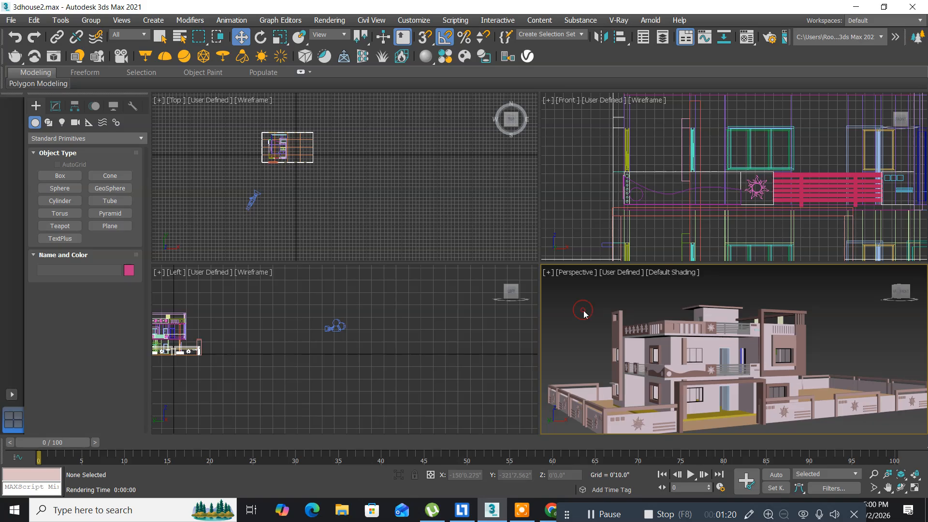
key("alt+w")
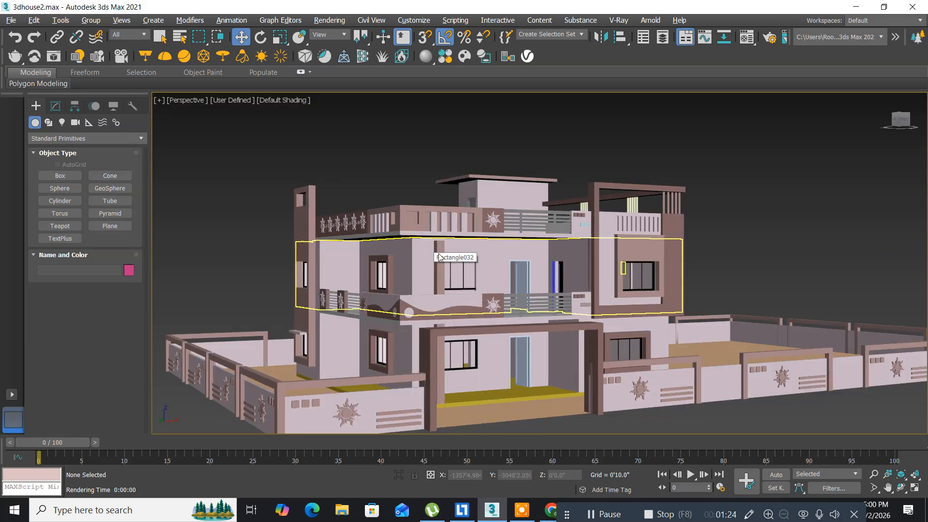
Move the right gate pillar about 1.6 inches along X toward the gate opening so it covers the boundary wall's end.
mouse_move(459, 248)
middle_mouse_down("alt")
mouse_move(458, 267)
mouse_move(463, 256)
middle_mouse_up("alt")
middle_click_drag(467, 205, 503, 338)
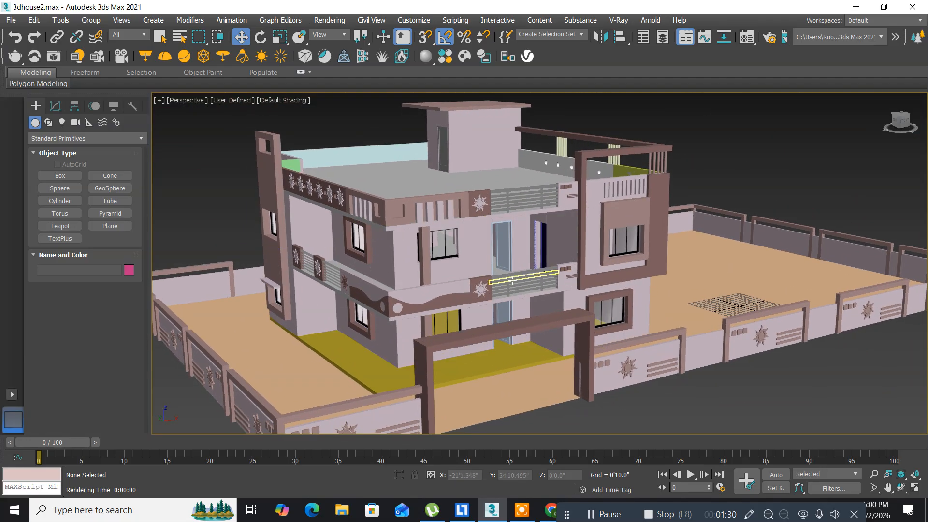
scroll(497, 294, "up", 4)
middle_click_drag(481, 304, 461, 280)
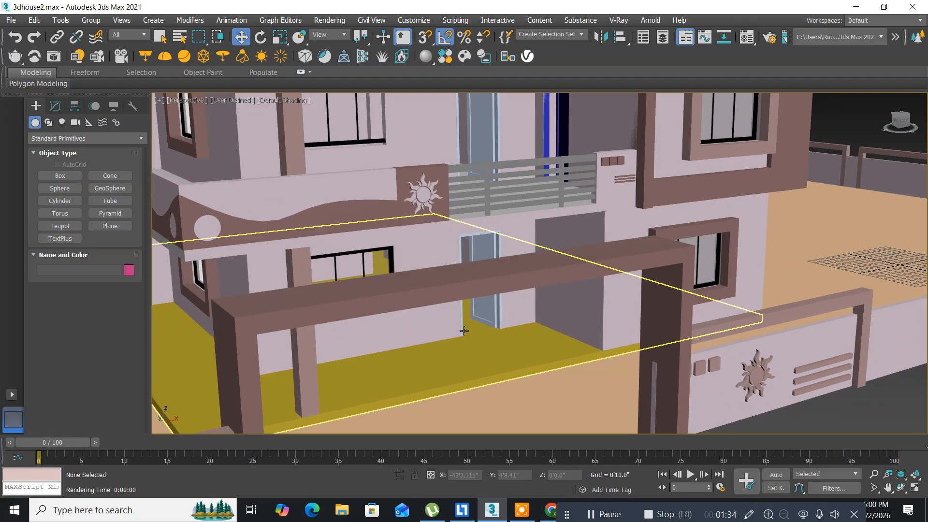
middle_click_drag(460, 329, 465, 330, "alt")
middle_click_drag(423, 389, 487, 288, "alt")
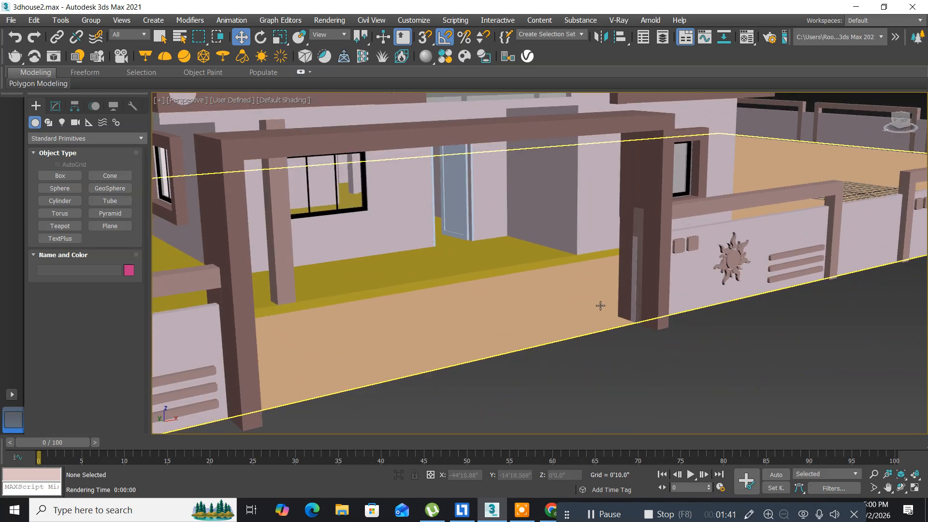
left_click(655, 314)
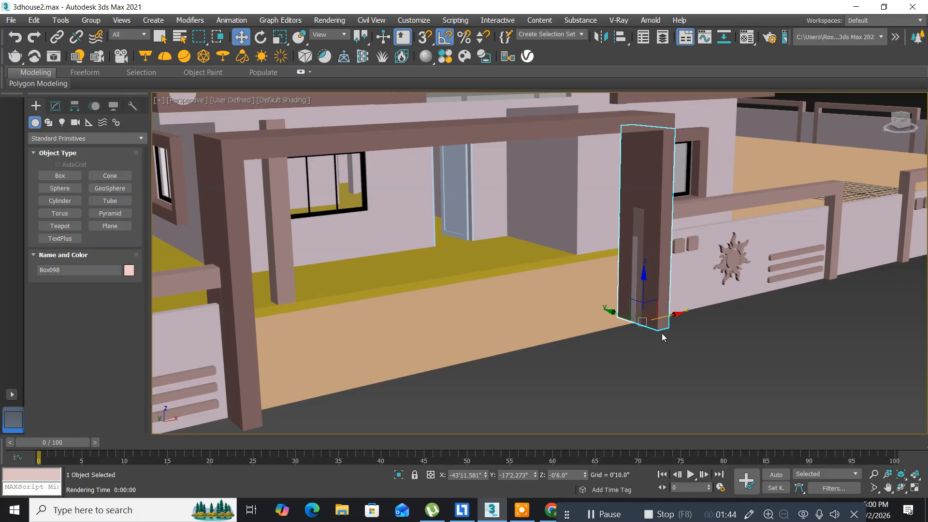
left_click_drag(677, 314, 676, 316)
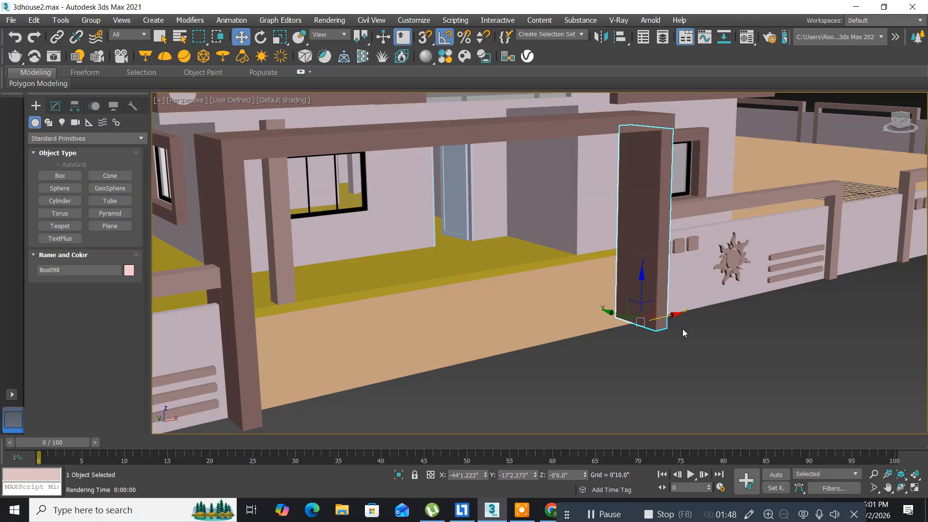
left_click(654, 346)
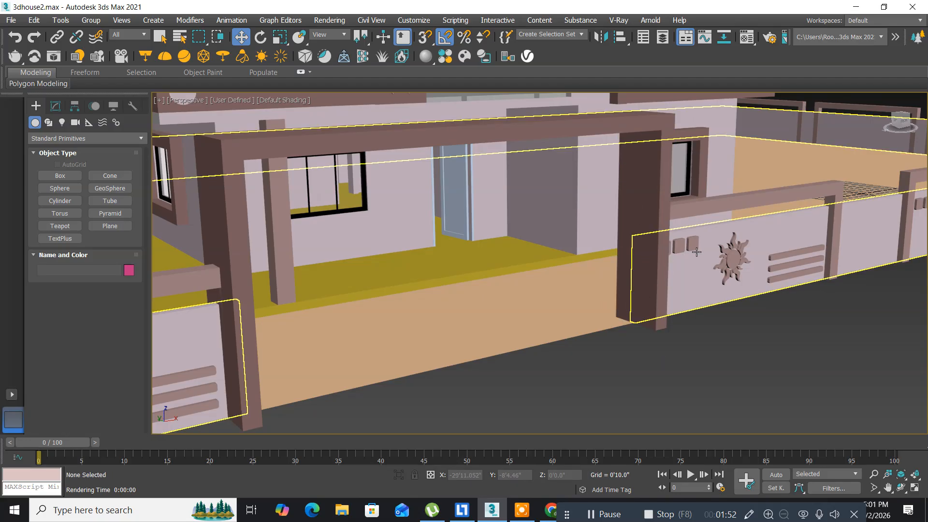
Delete the horizontal beam spanning the two gate pillars.
middle_click_drag(652, 258, 655, 289)
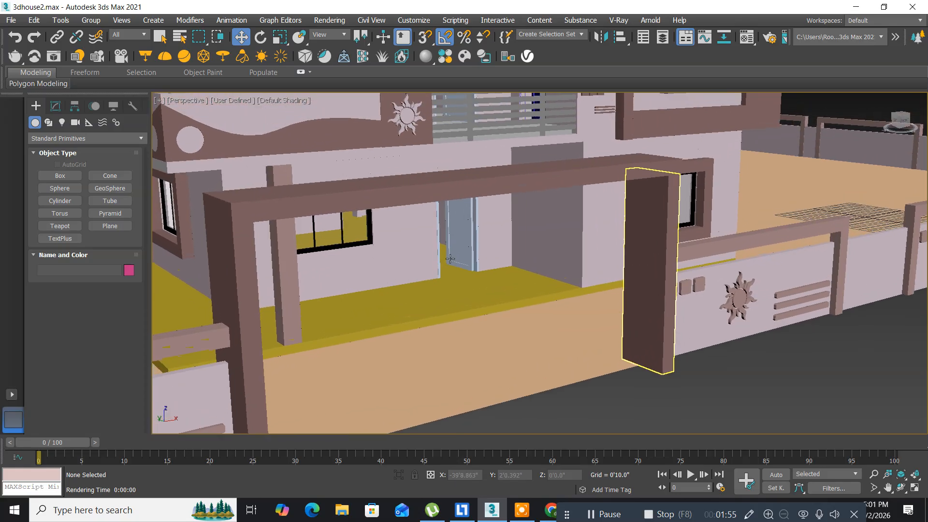
left_click(313, 207)
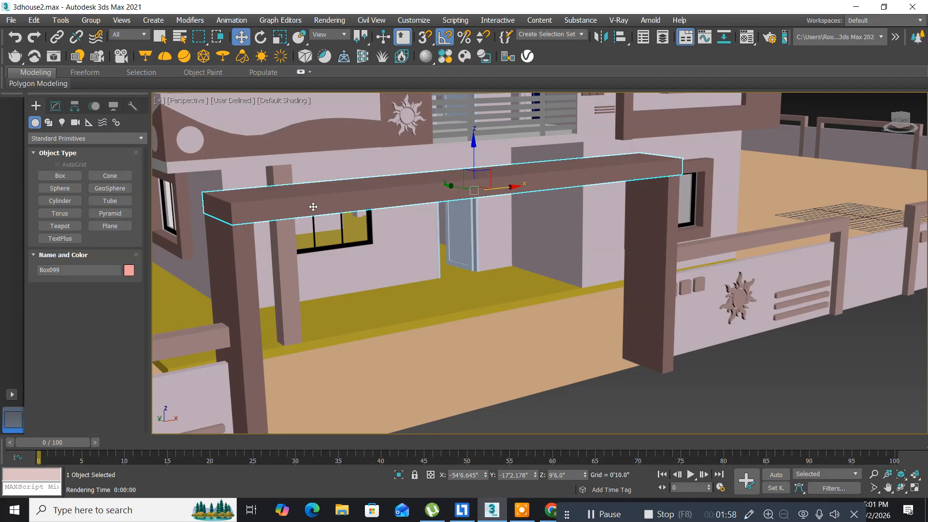
key("Delete")
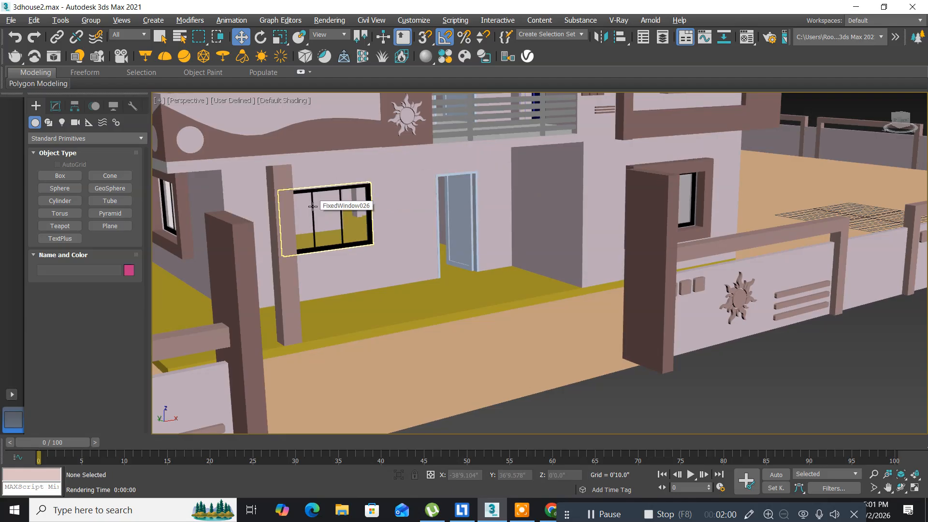
Return to the four-viewport layout and delete the camera in the Top view.
key("alt+w")
scroll(298, 172, "up", 2)
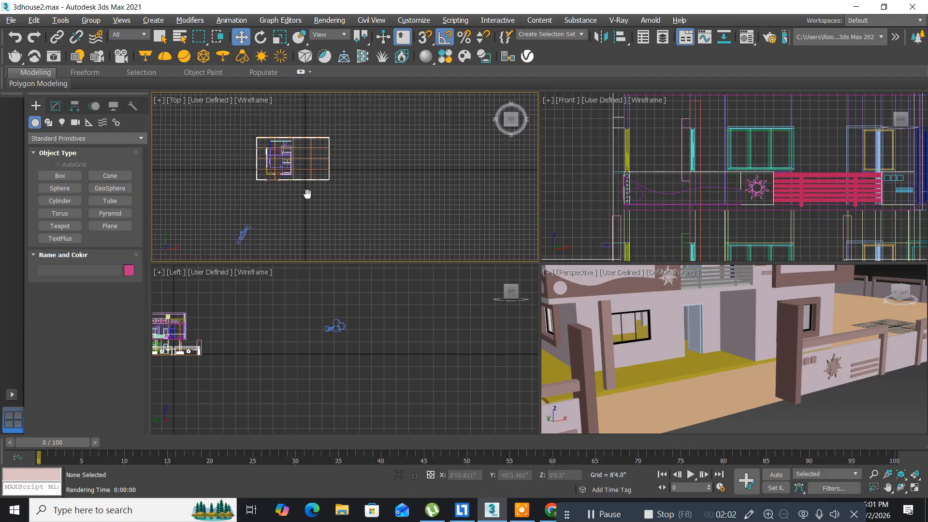
left_click(244, 234)
key("Delete")
In the maximized Top view, move the left gate pillar about 2 inches along X toward the gate opening.
scroll(304, 191, "up", 5)
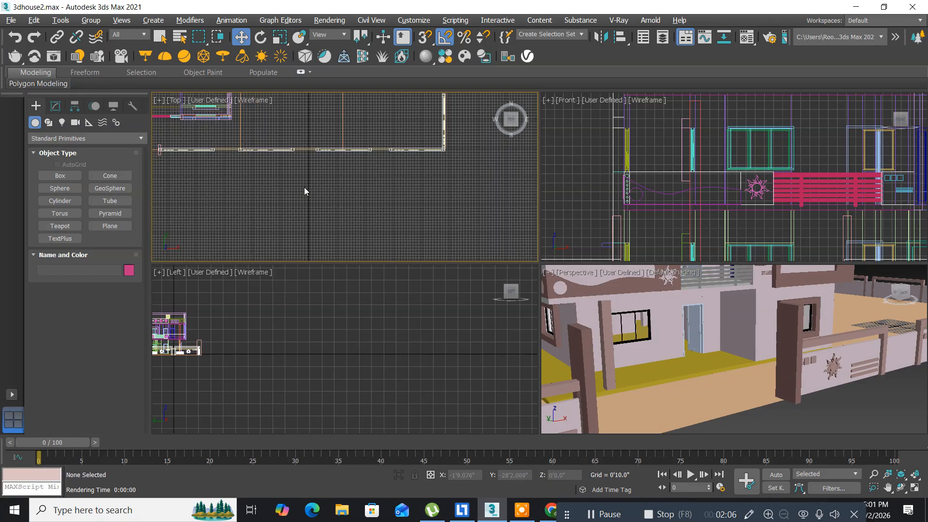
middle_click_drag(244, 172, 368, 187)
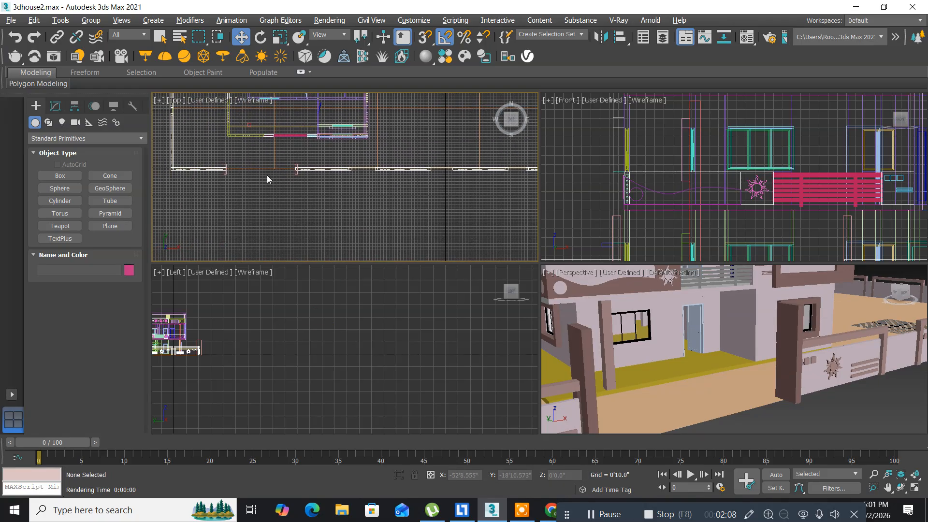
scroll(266, 179, "up", 3)
middle_click_drag(254, 178, 291, 209)
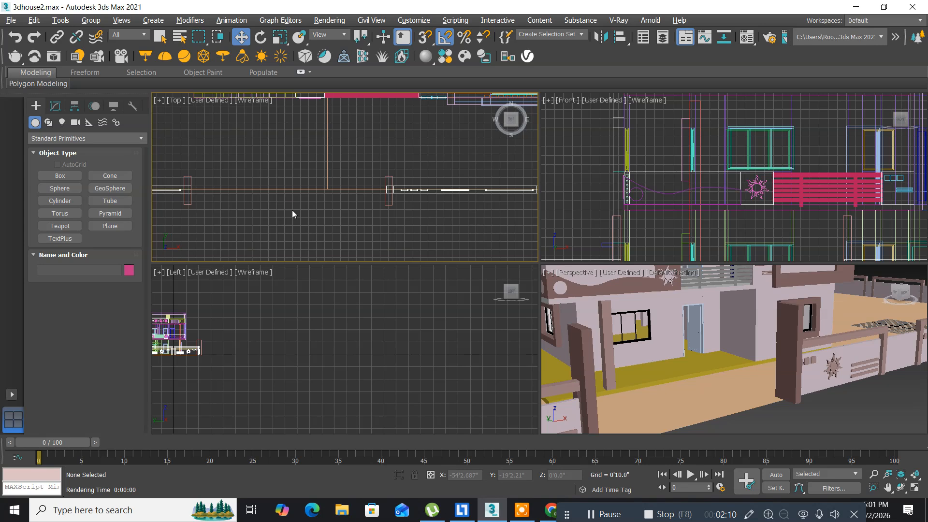
key("alt+w")
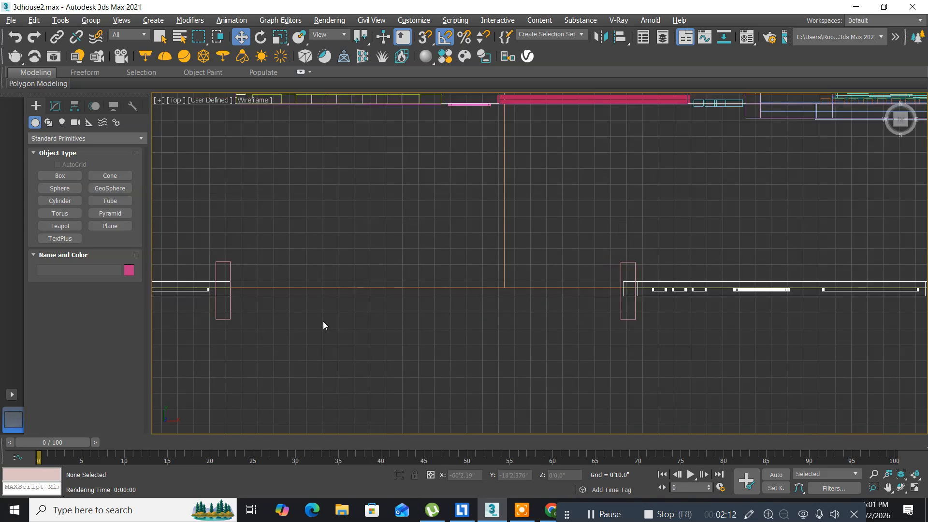
scroll(322, 338, "up", 2)
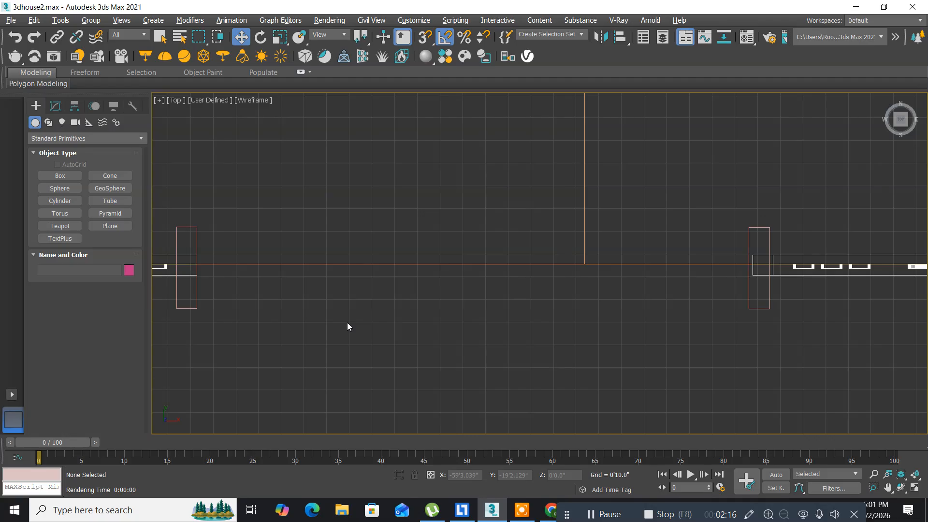
middle_click_drag(347, 322, 381, 319)
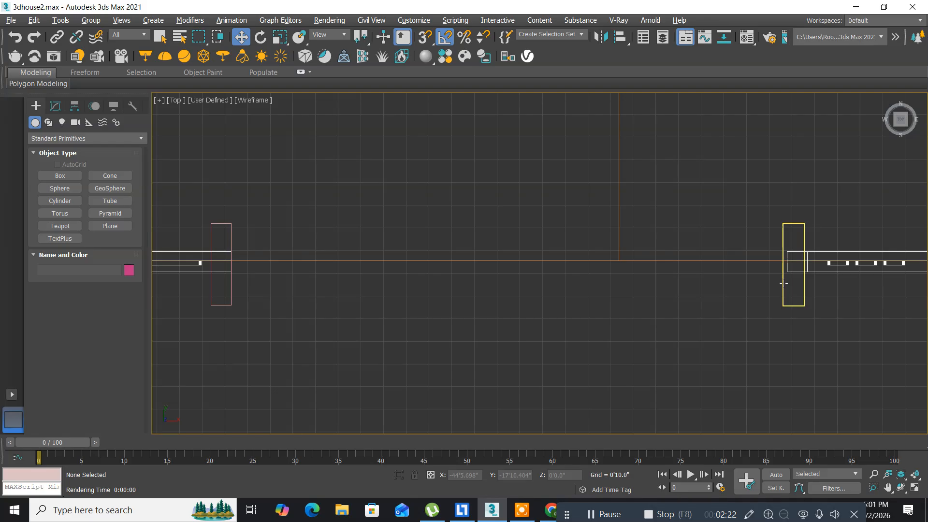
left_click(231, 229)
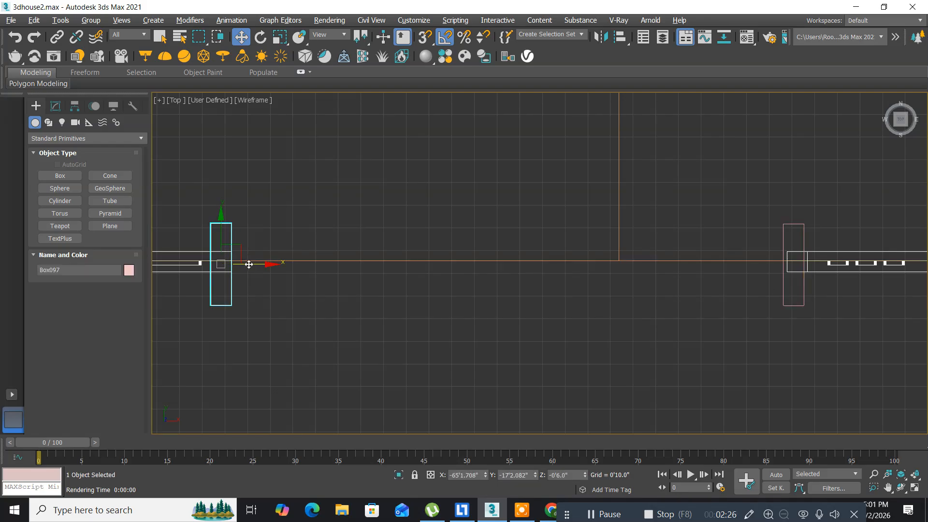
left_click_drag(249, 264, 253, 264)
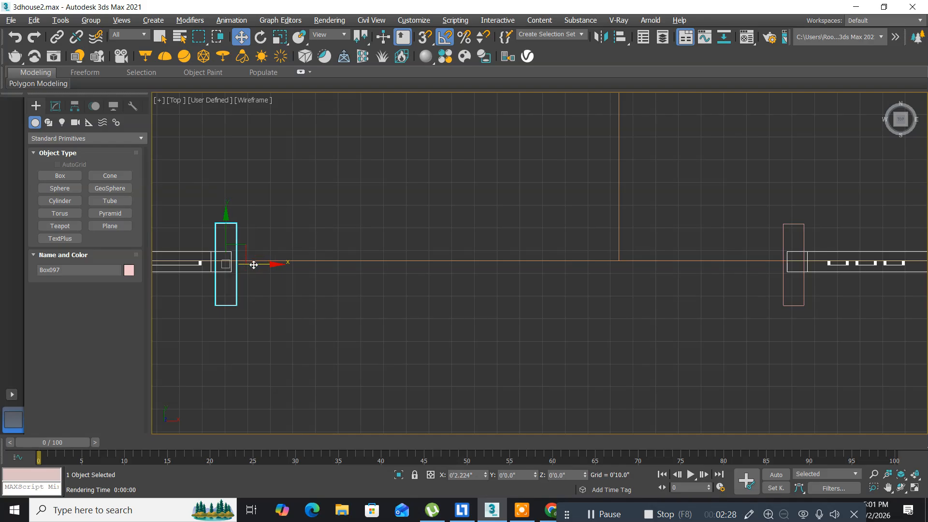
left_click(310, 305)
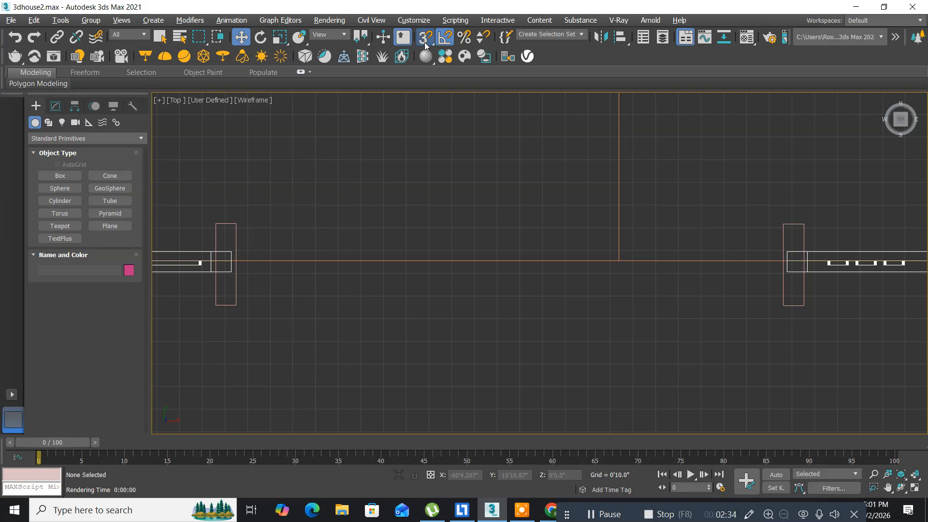
Draw a box snapped to the outer corners of both gate pillars, about 21'7" wide and 3' long.
left_click(45, 175)
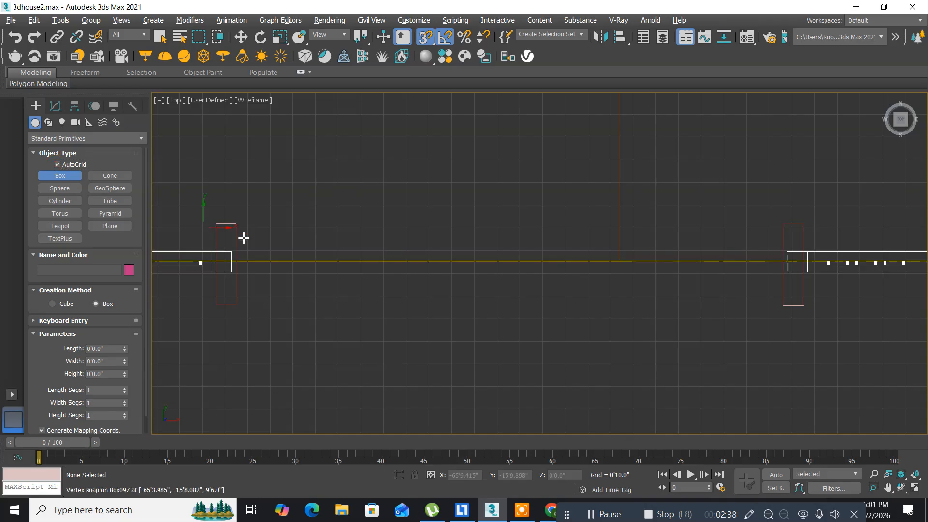
left_click_drag(216, 223, 802, 300)
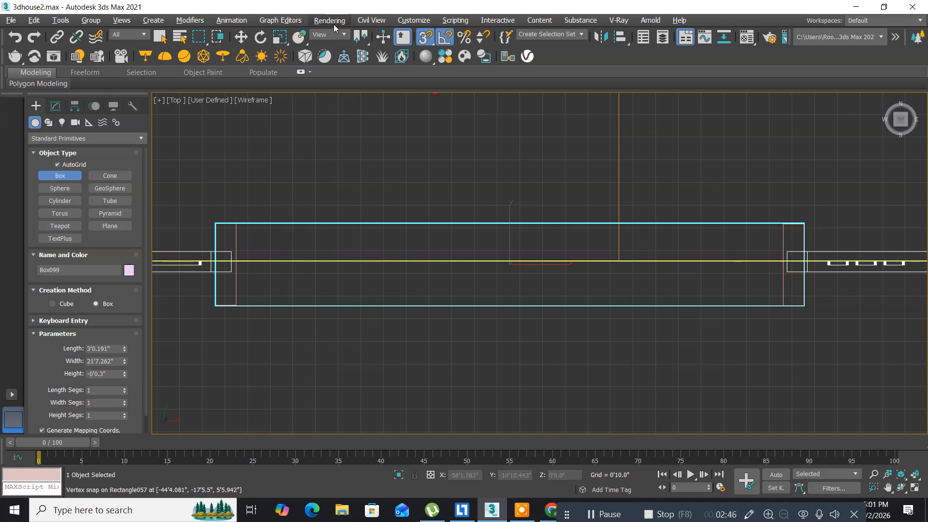
left_click(245, 38)
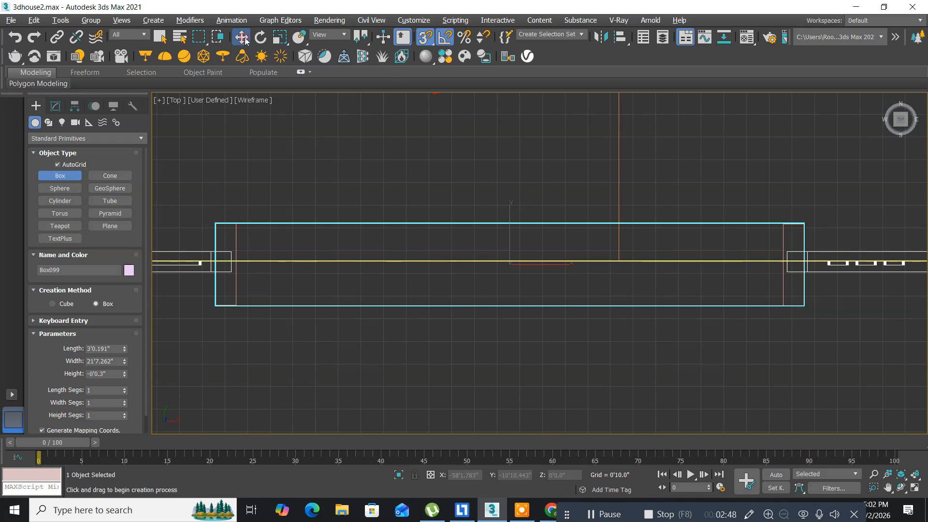
left_click(425, 37)
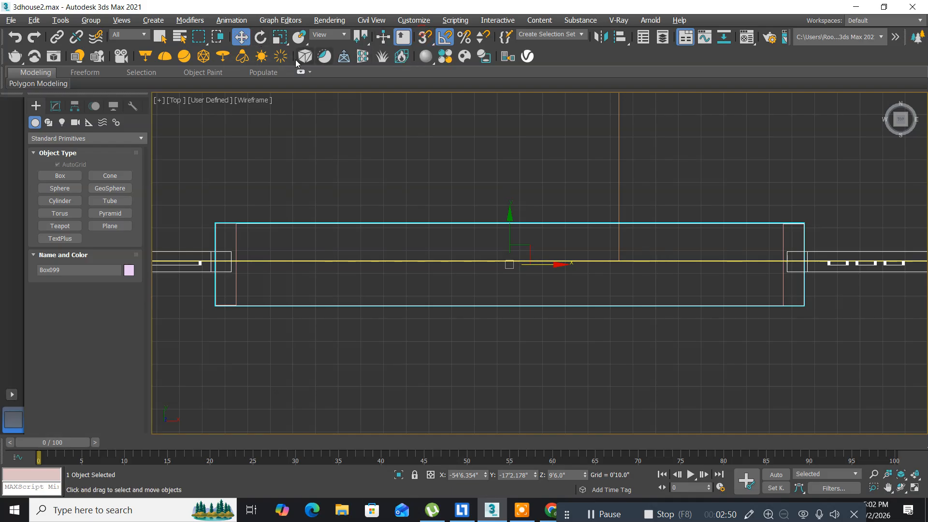
Set the height of the new gate beam box to 0'6".
left_click(56, 106)
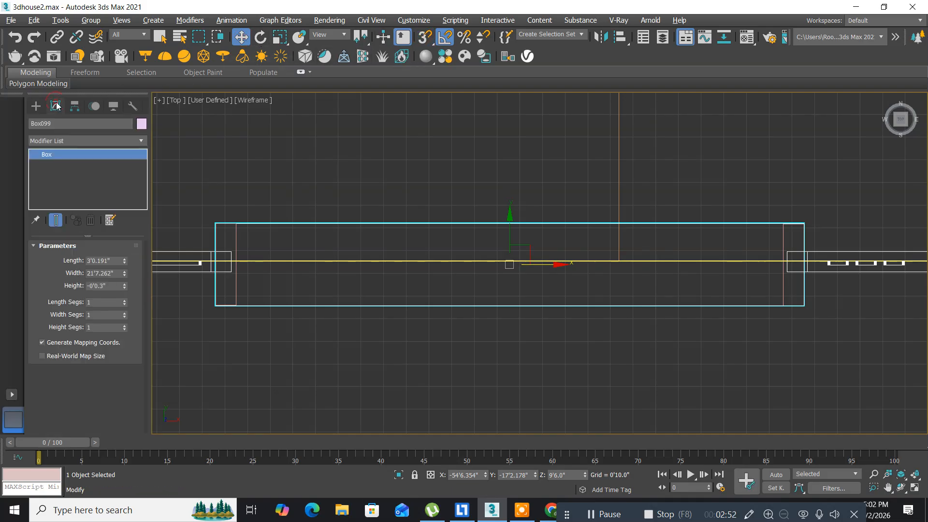
left_click(112, 285)
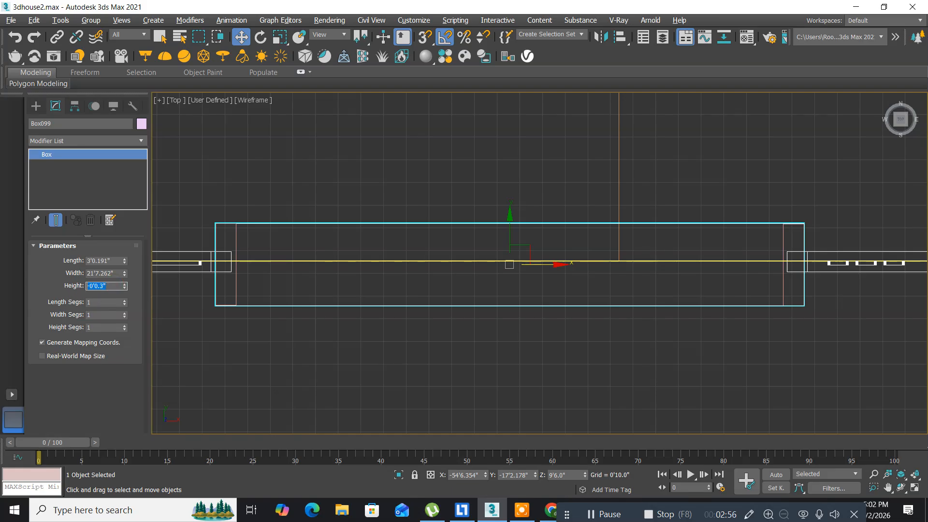
key("Return")
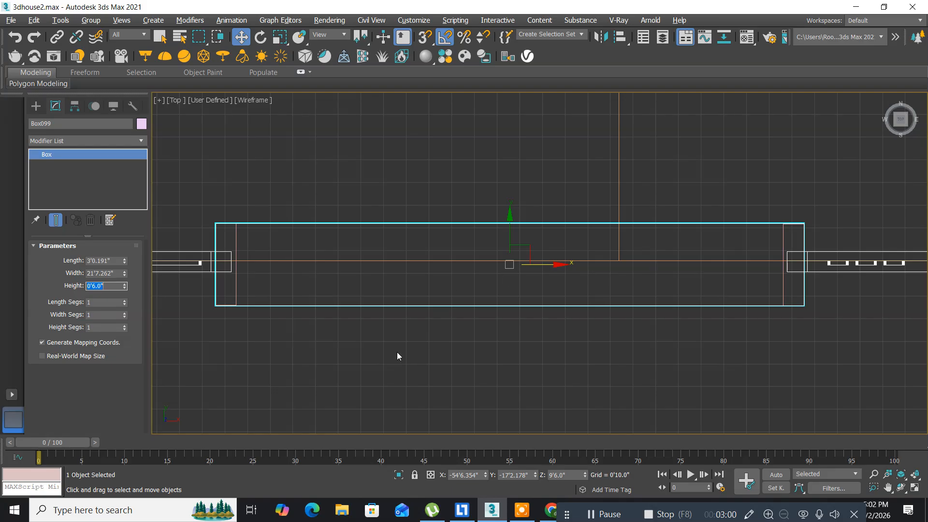
In the maximized Perspective view, assign the brown 01 - Default material to the new gate beam.
scroll(399, 356, "down", 3)
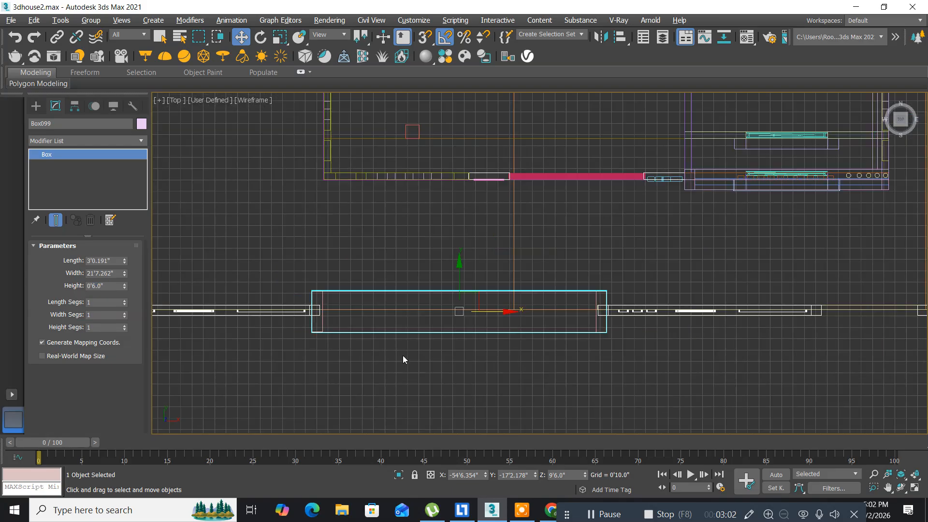
middle_click_drag(403, 356, 396, 341)
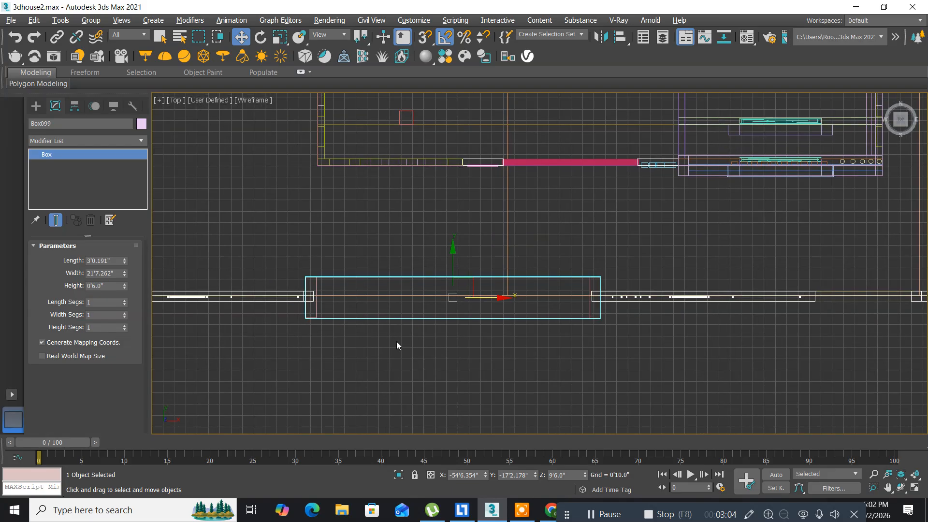
key("alt+w")
middle_click_drag(657, 342, 670, 353)
key("alt+w")
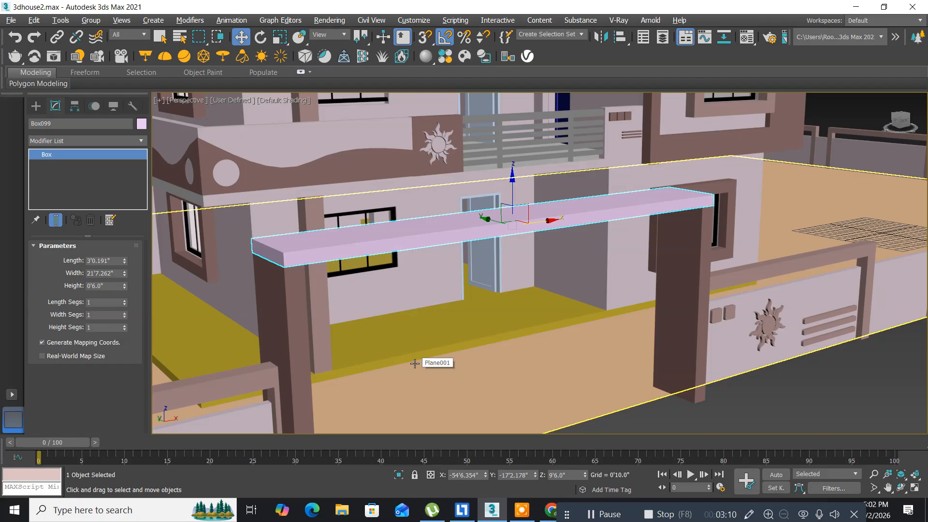
key("m")
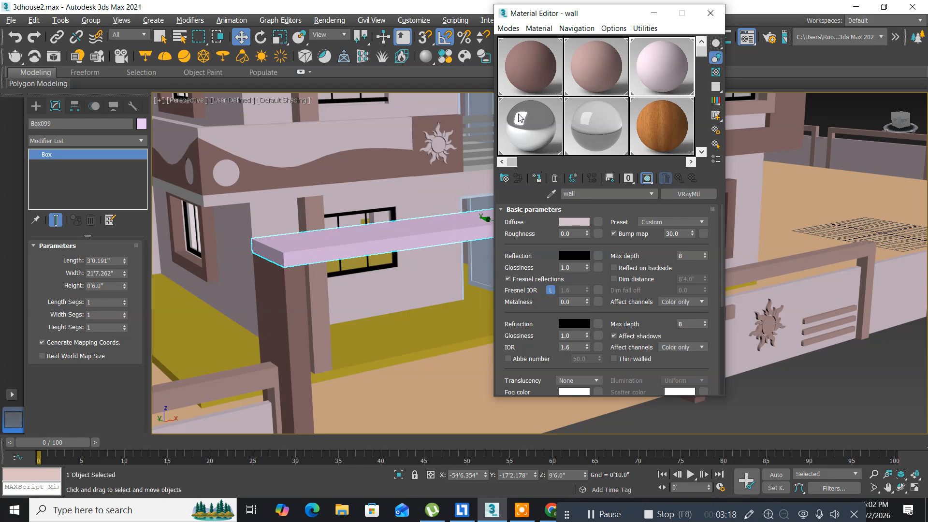
left_click(524, 64)
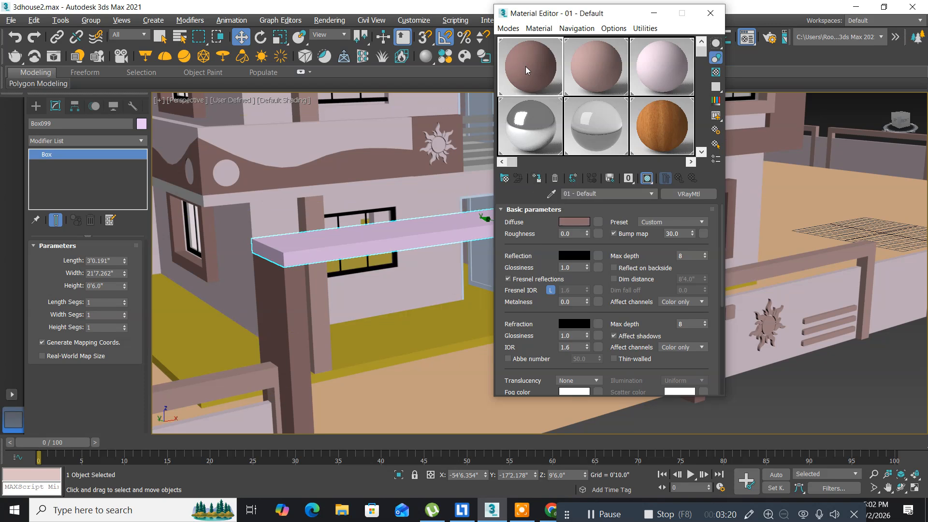
left_click(362, 245)
left_click(536, 180)
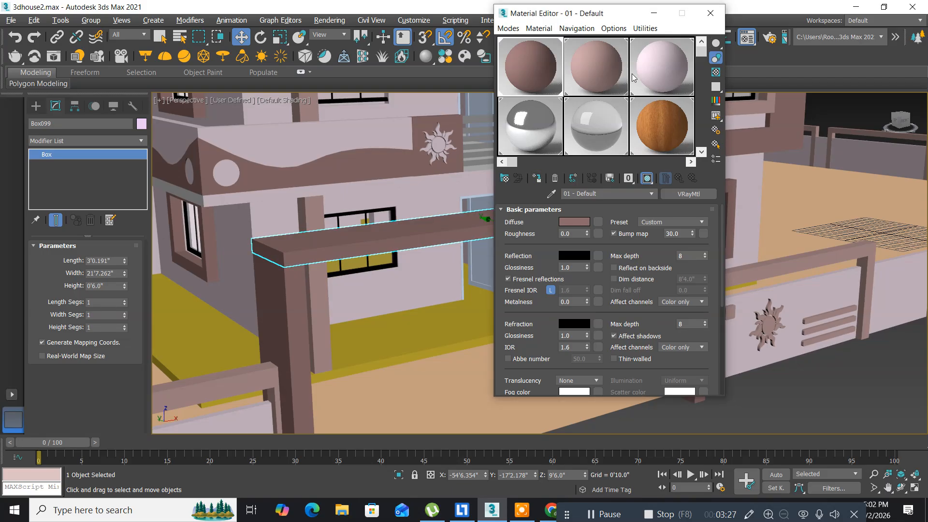
left_click(710, 14)
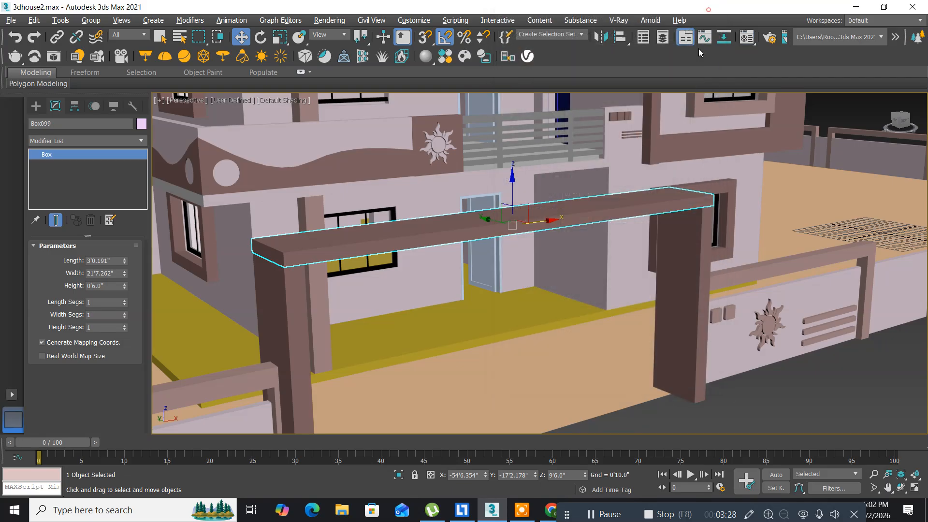
Select the pivot door in the house's front wall and set its opening angle to 0 degrees.
middle_click_drag(541, 274, 515, 303)
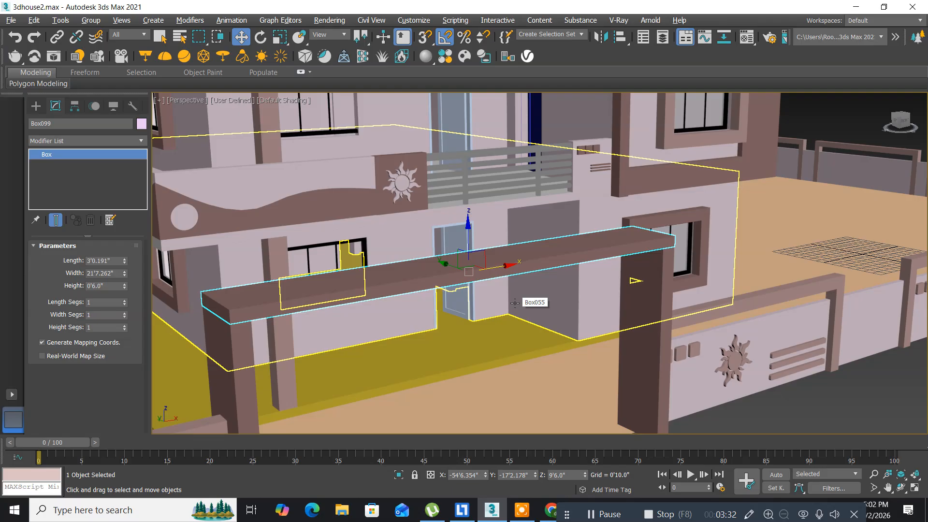
scroll(515, 302, "up", 8)
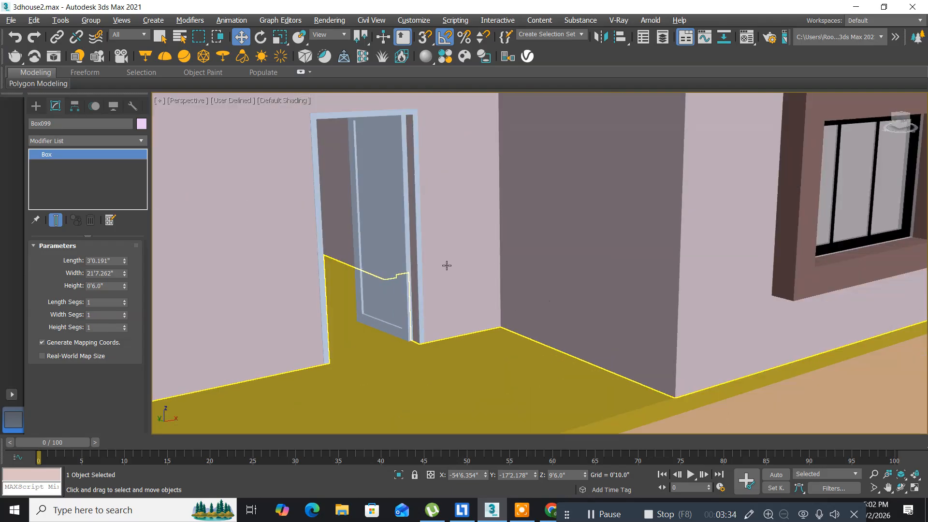
middle_click_drag(452, 252, 493, 261)
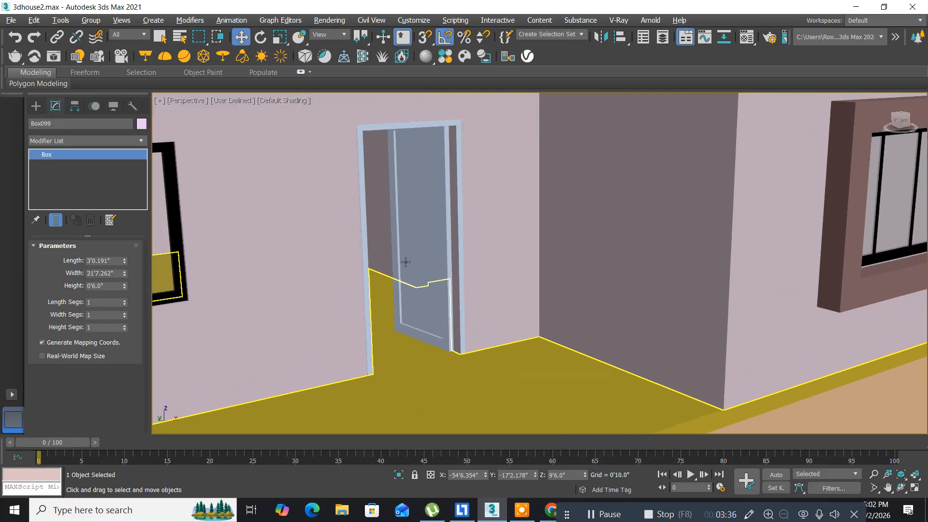
left_click(411, 241)
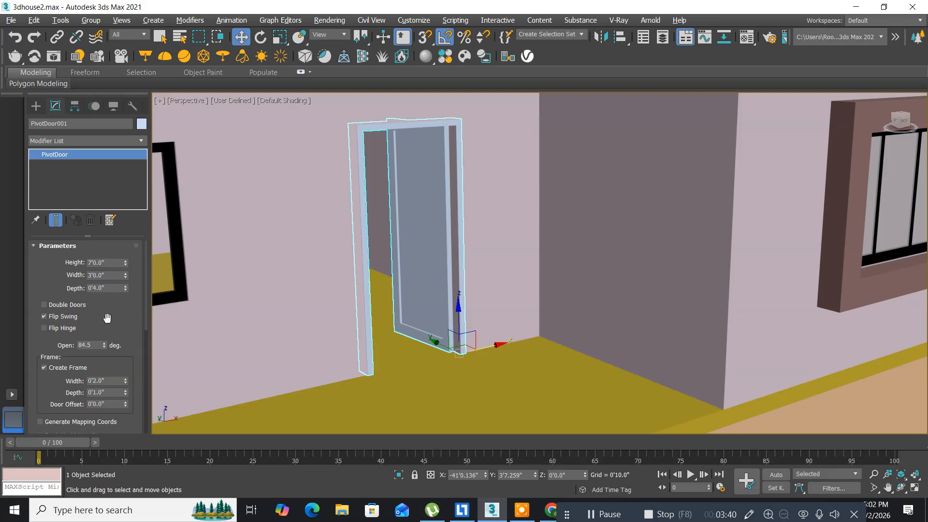
double_click(87, 345)
type("0")
key("Return")
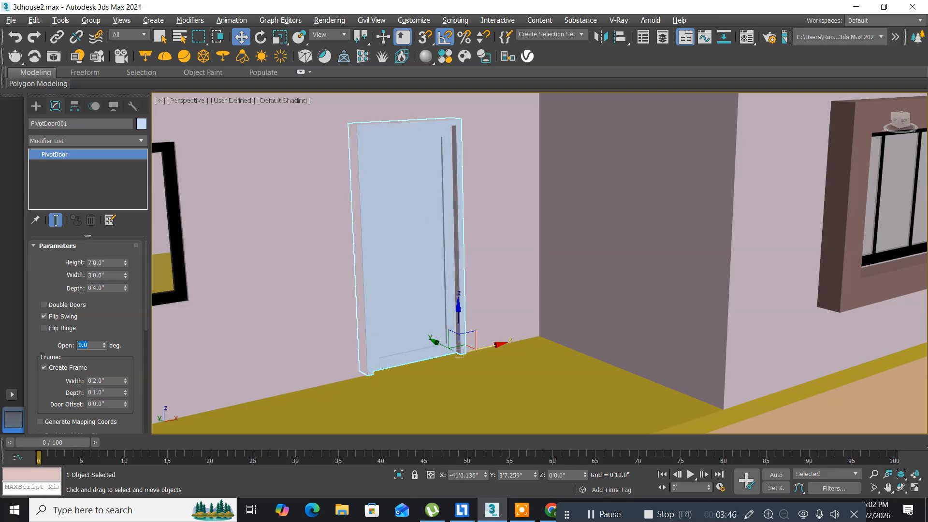
Try opening angles of 30 and 50 degrees on the front door.
type("30")
key("Return")
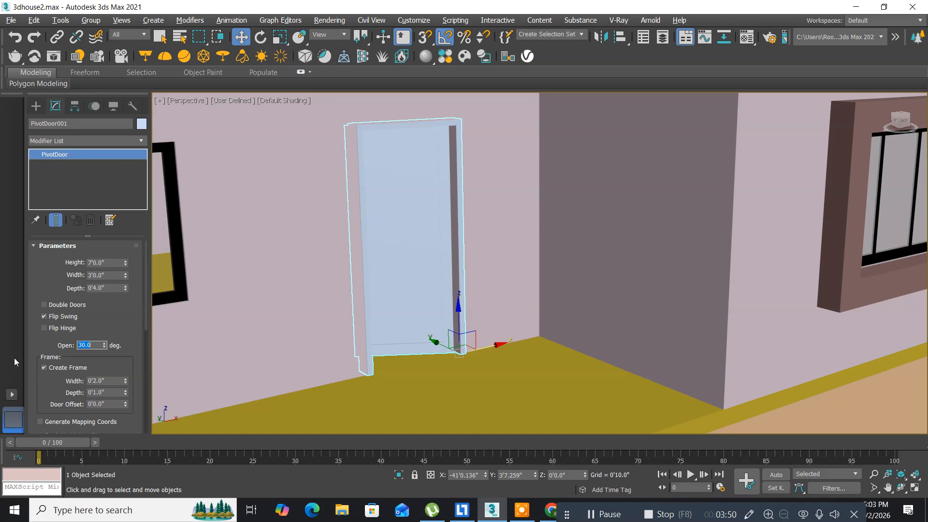
type("50")
key("Return")
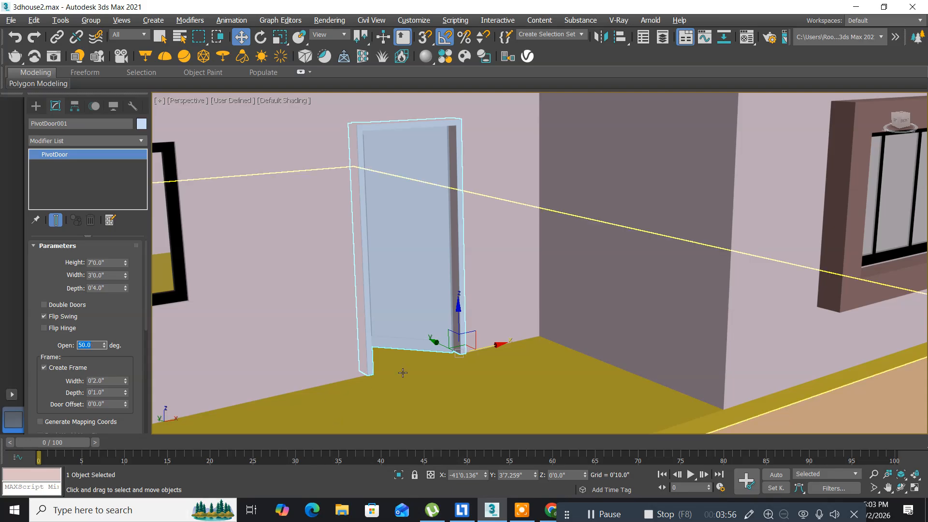
Set the front door leaf's stiles and top rail to 0'0".
scroll(431, 352, "up", 2)
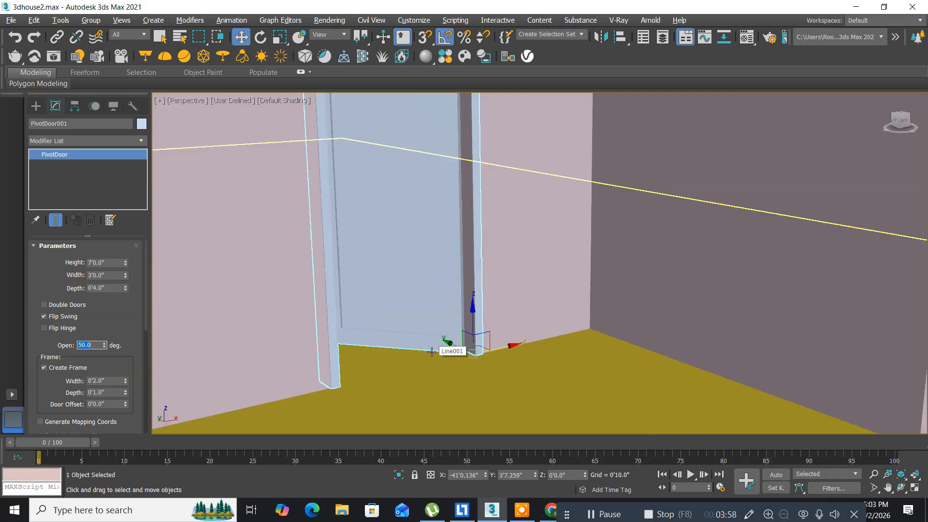
middle_click_drag(432, 352, 376, 387)
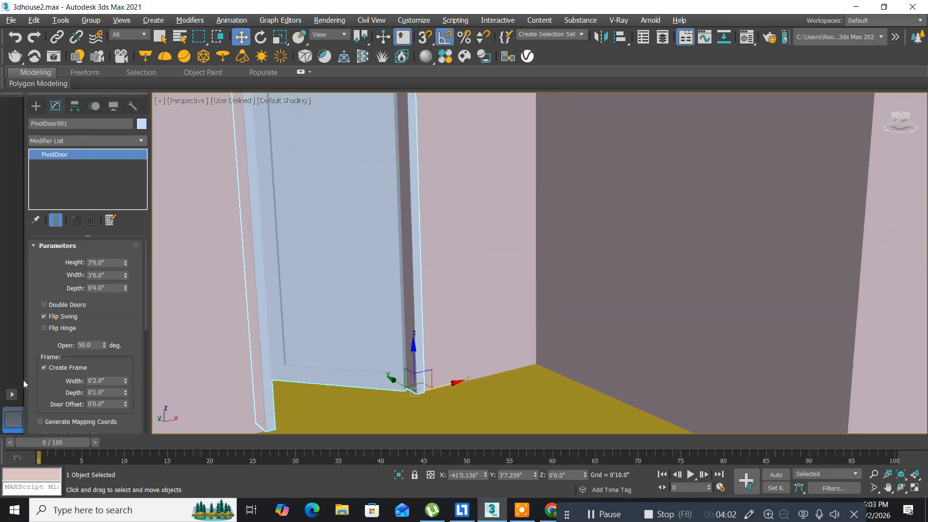
left_click_drag(43, 380, 50, 208)
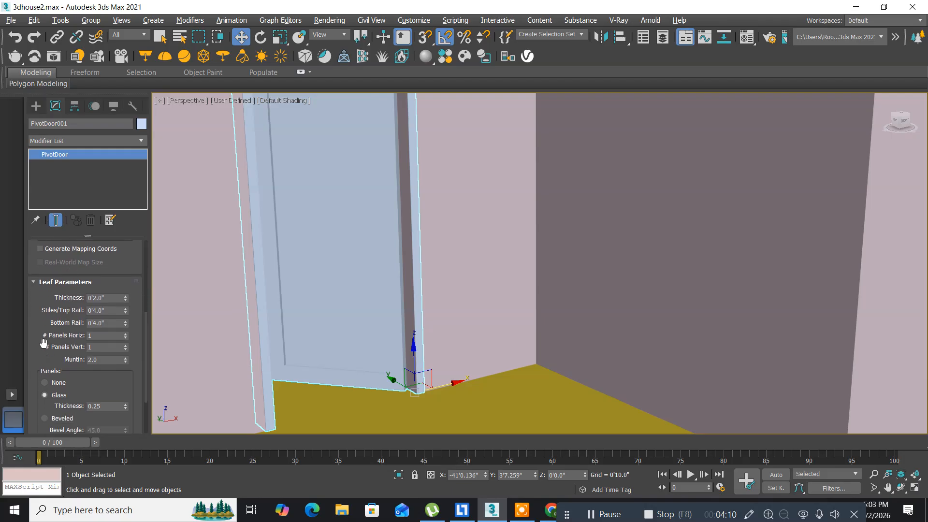
left_click(112, 310)
type("0")
key("Return")
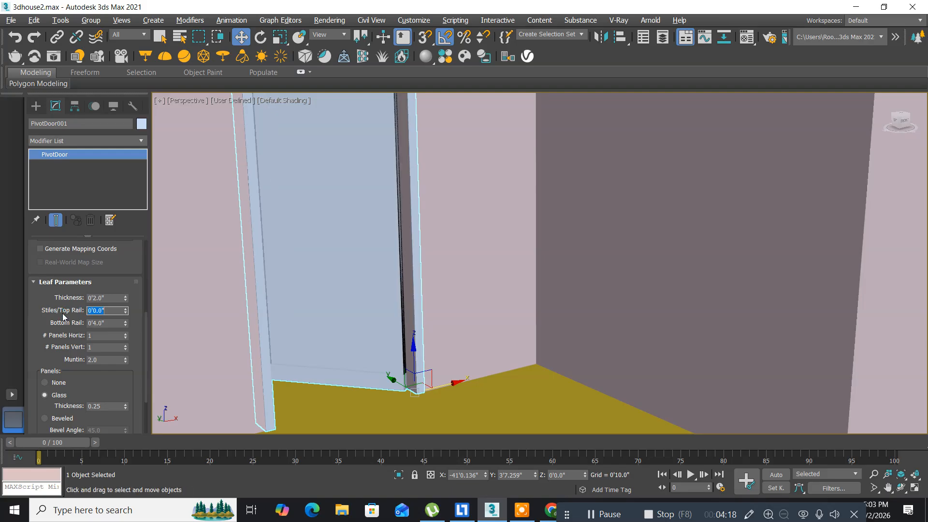
Check the door leaf from top to bottom and set its bottom rail to 0'0".
left_click(316, 189)
middle_click_drag(317, 189, 324, 268)
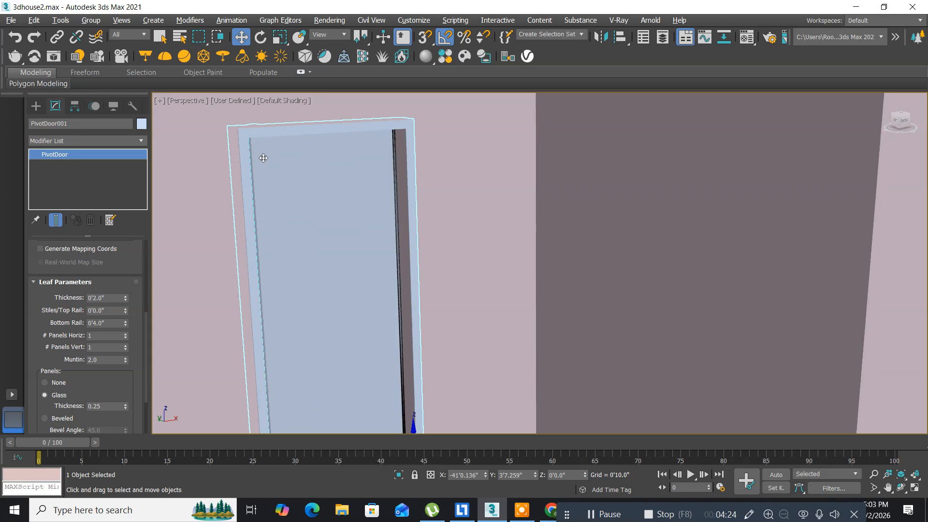
middle_click_drag(310, 372, 317, 231)
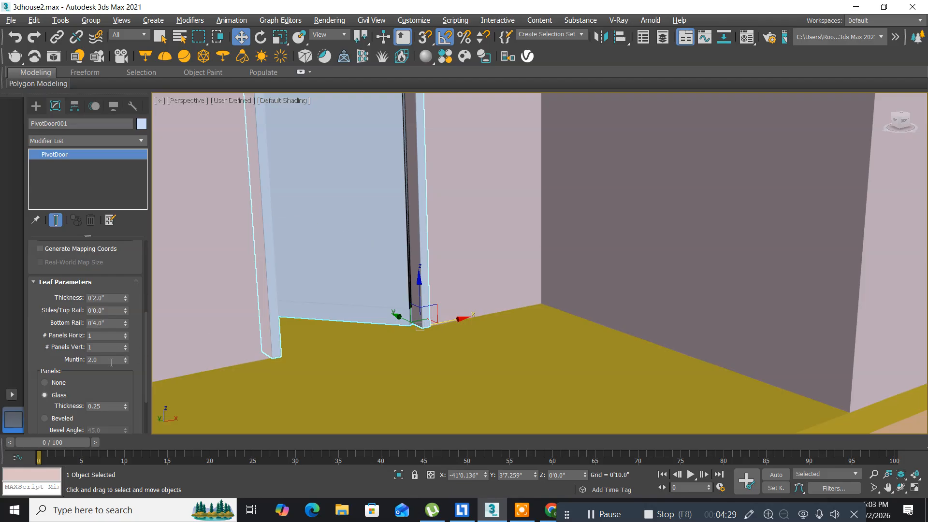
left_click(110, 324)
type("0")
key("Return")
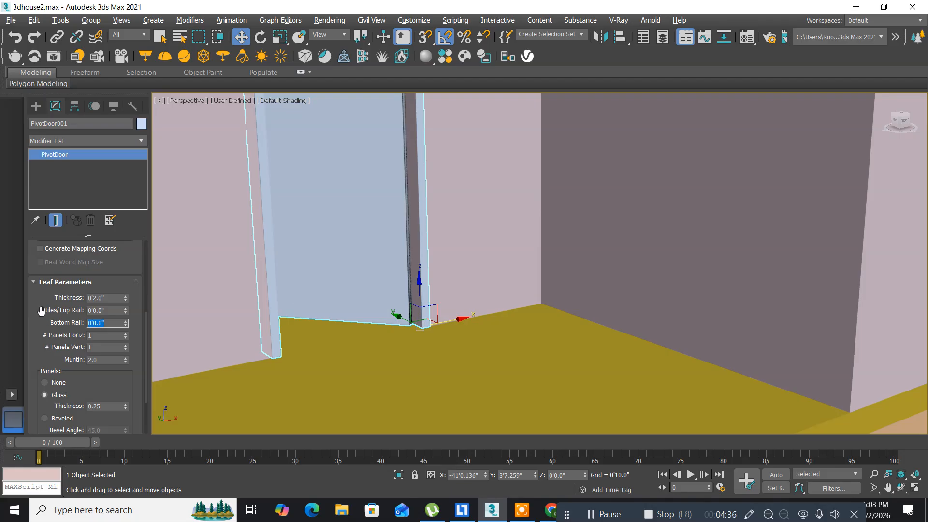
Close the front door by setting its opening angle to 0 degrees.
left_click_drag(41, 289, 53, 442)
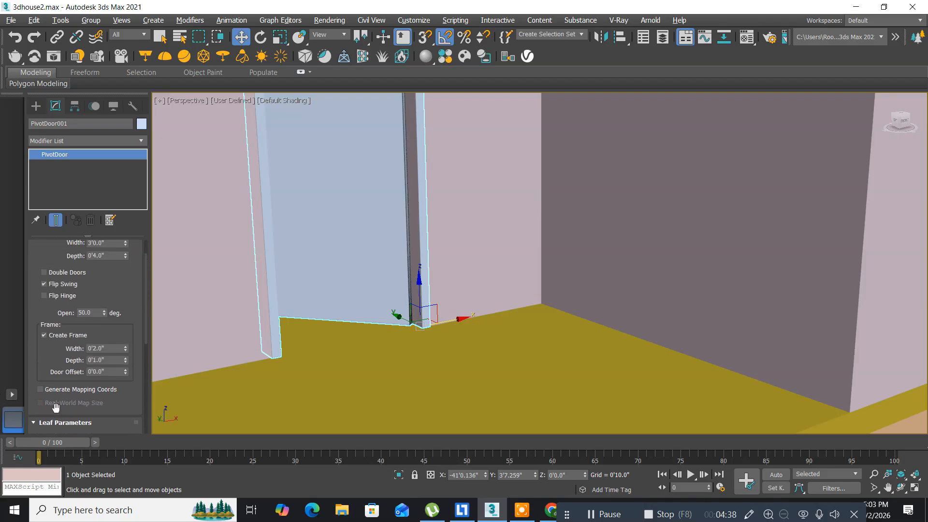
double_click(94, 313)
type("0")
key("Return")
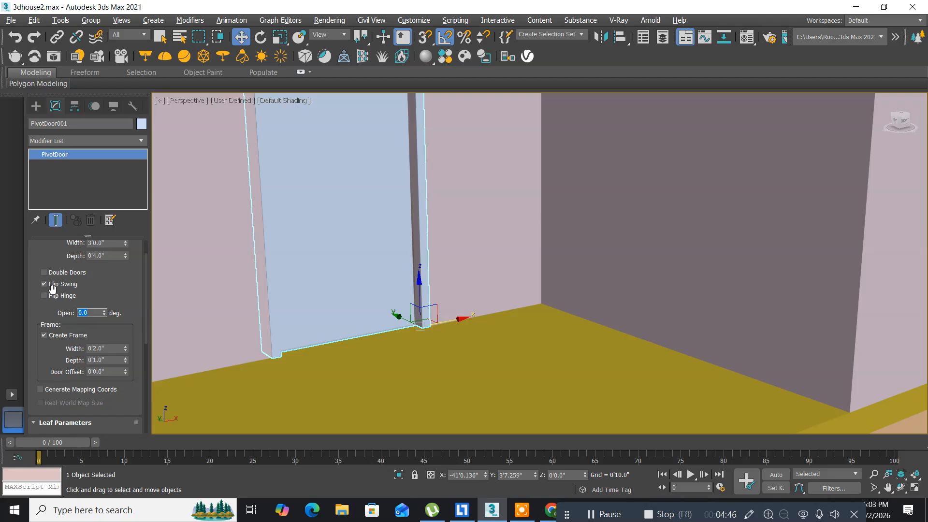
Inspect the closed front door and set its opening angle to 60 degrees.
middle_click_drag(358, 219, 394, 280)
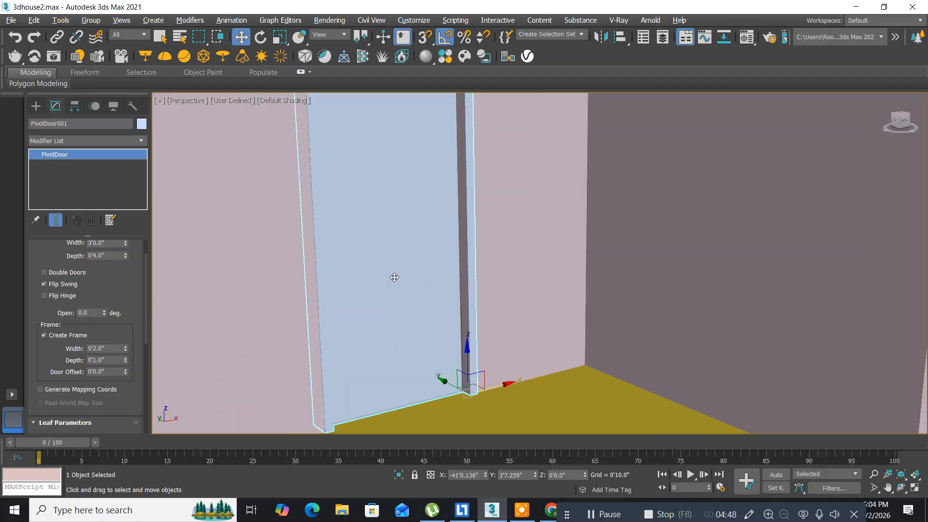
scroll(394, 277, "down", 5)
scroll(394, 277, "up", 5)
middle_click_drag(394, 277, 354, 269)
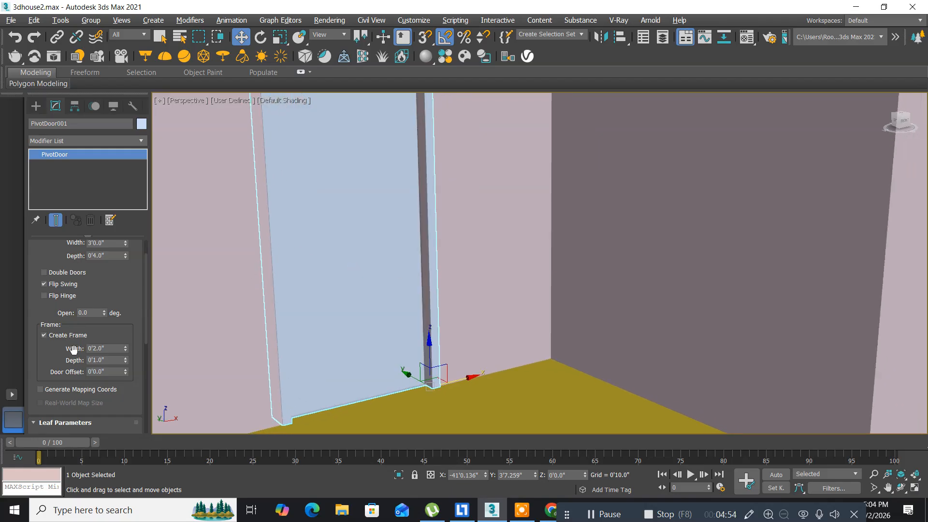
left_click(96, 312)
type("60")
key("Return")
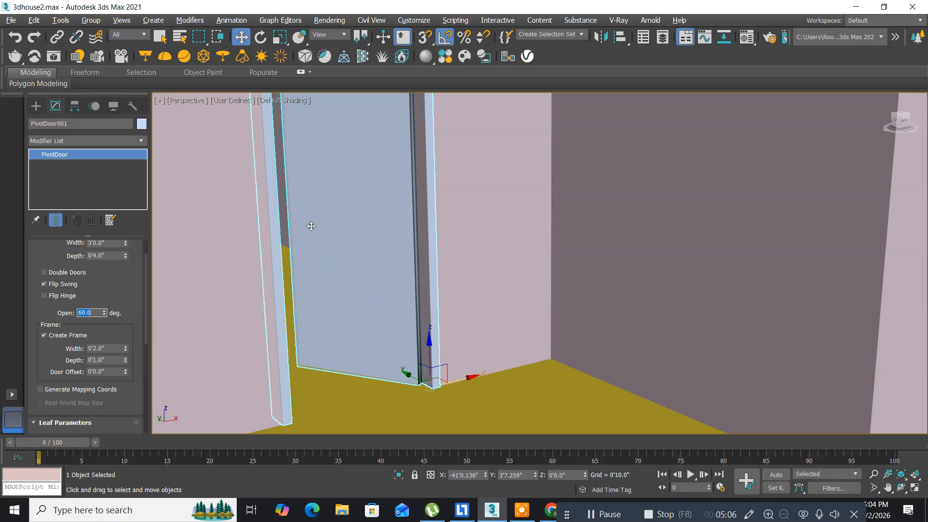
Assign the wooden winframe material to the front pivot door.
left_click(303, 193)
key("m")
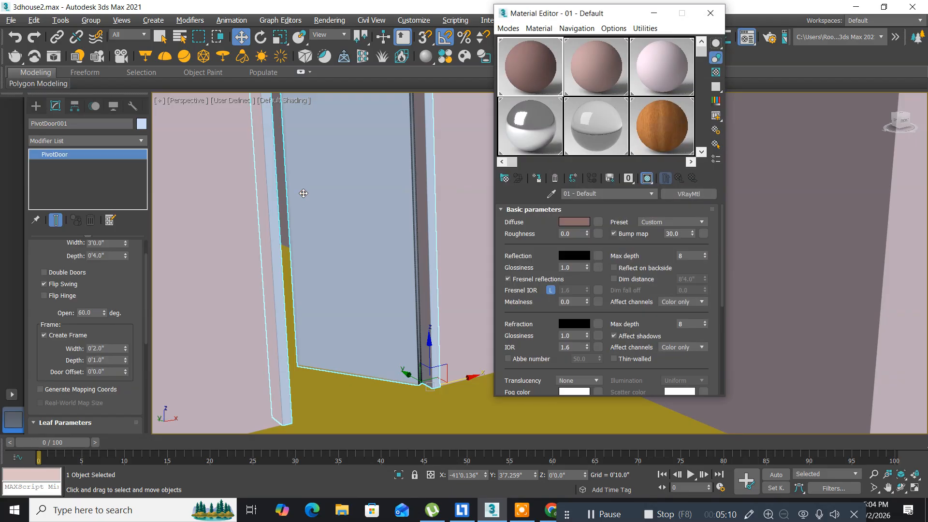
left_click(668, 126)
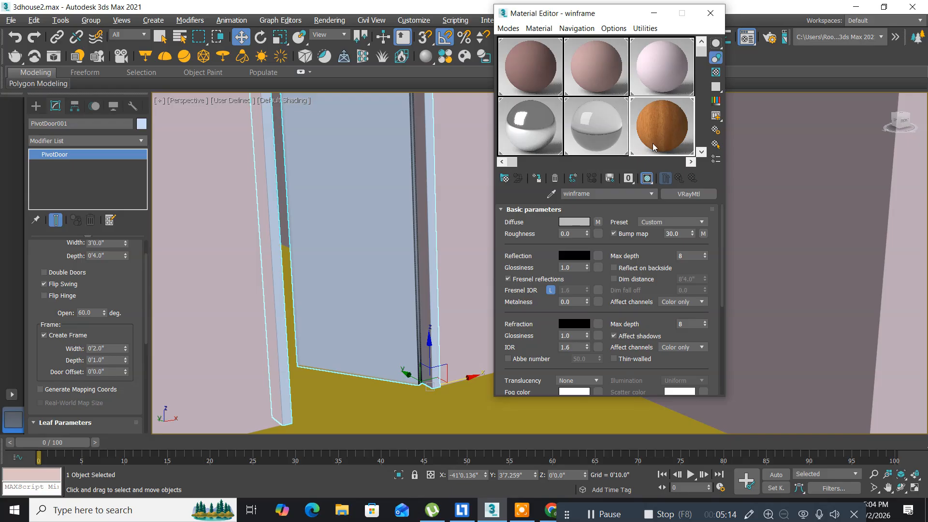
left_click(536, 180)
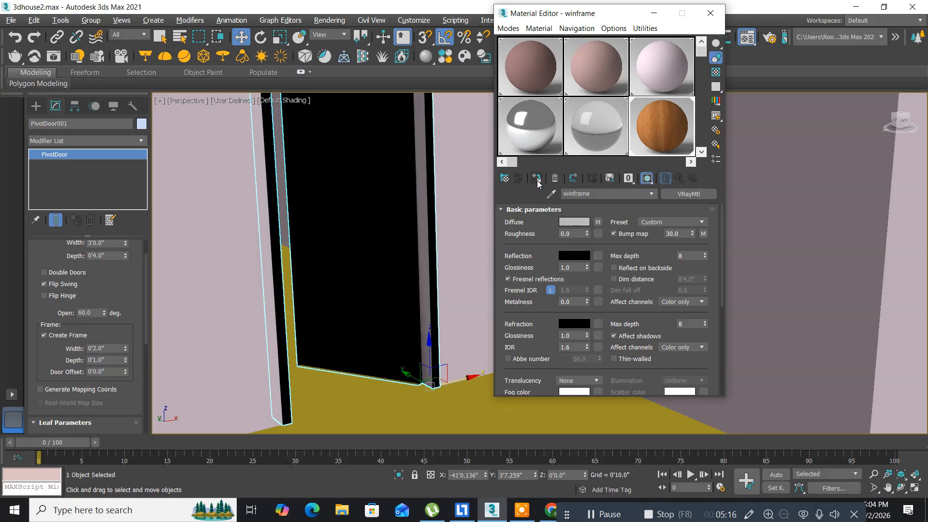
left_click(711, 14)
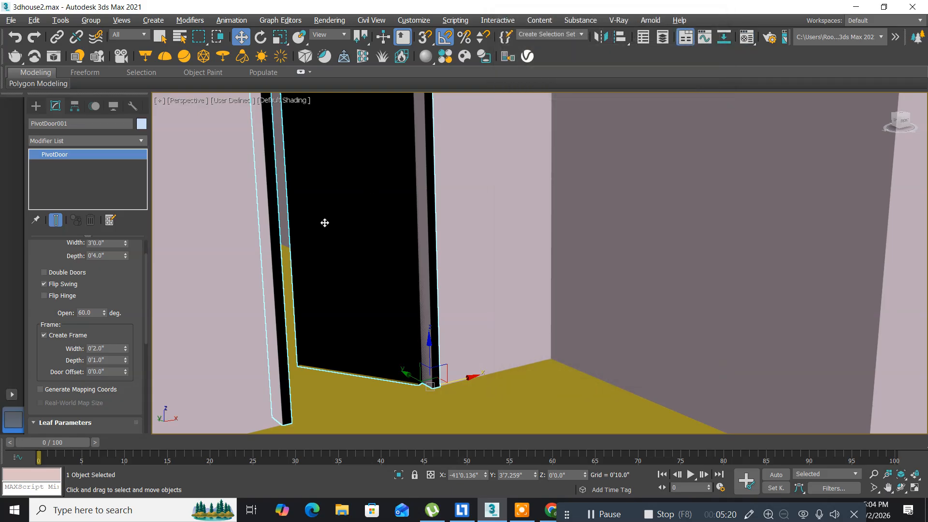
Add a UVW Map modifier to the front door and set its mapping to Box.
left_click(139, 142)
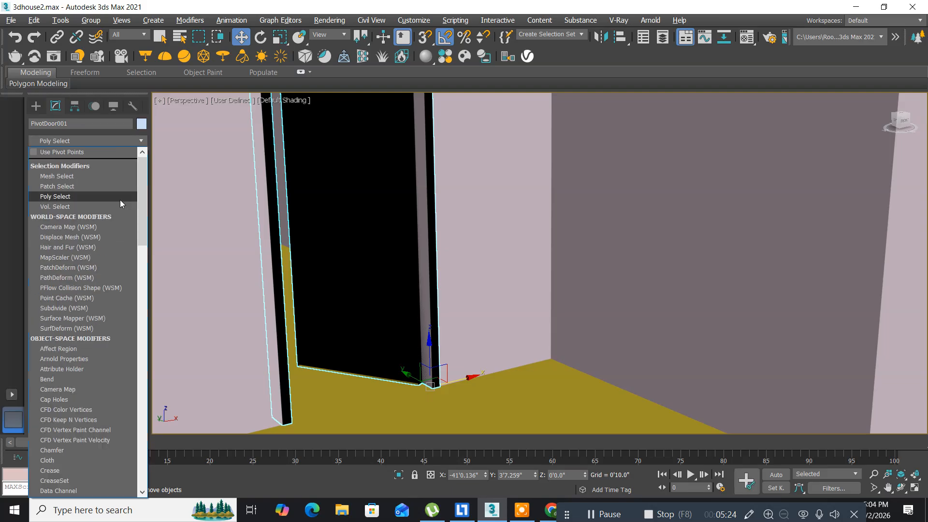
type("uv")
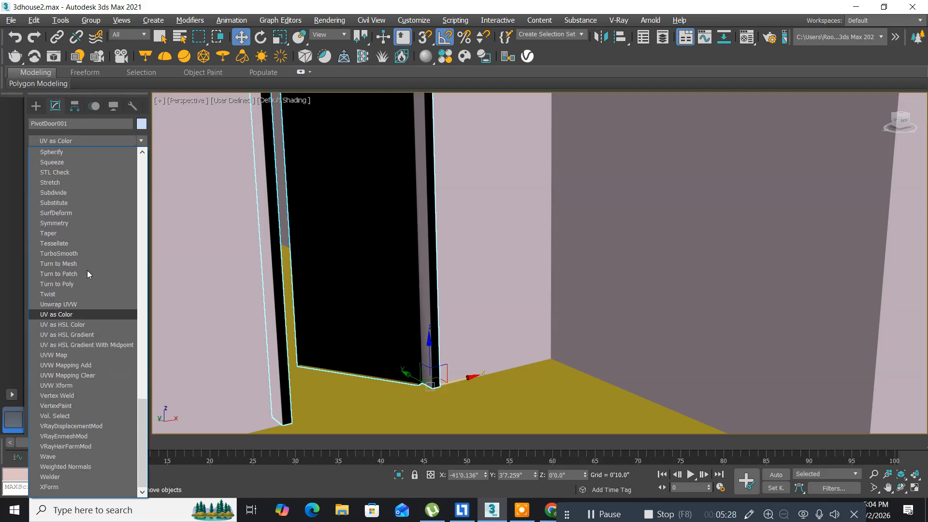
left_click(71, 355)
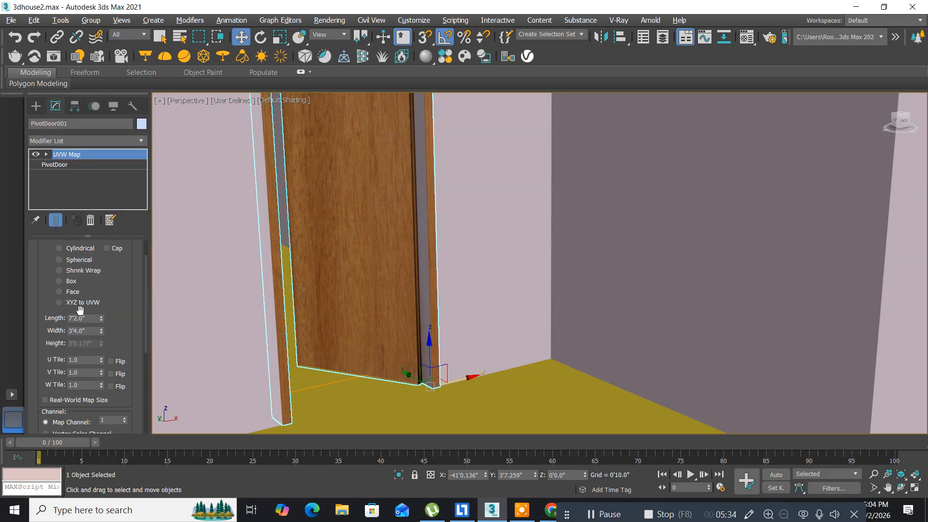
left_click_drag(35, 271, 42, 333)
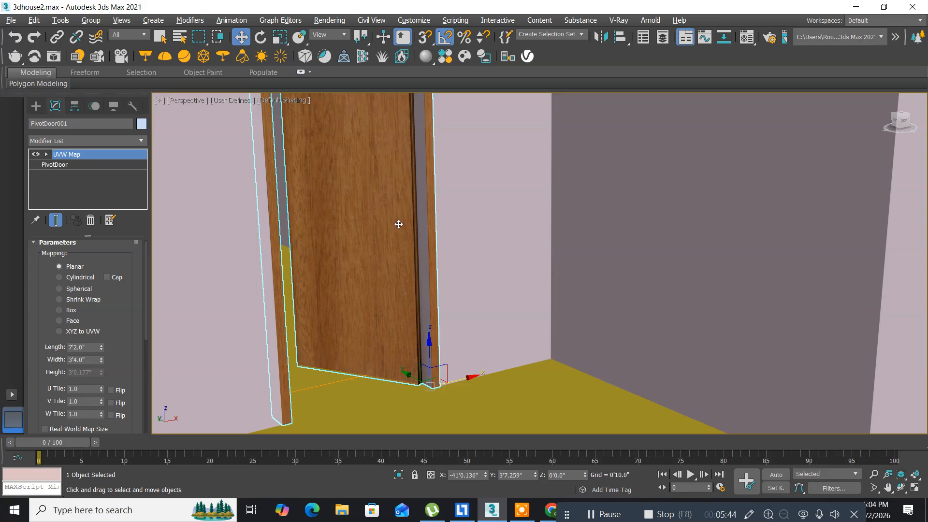
left_click(59, 309)
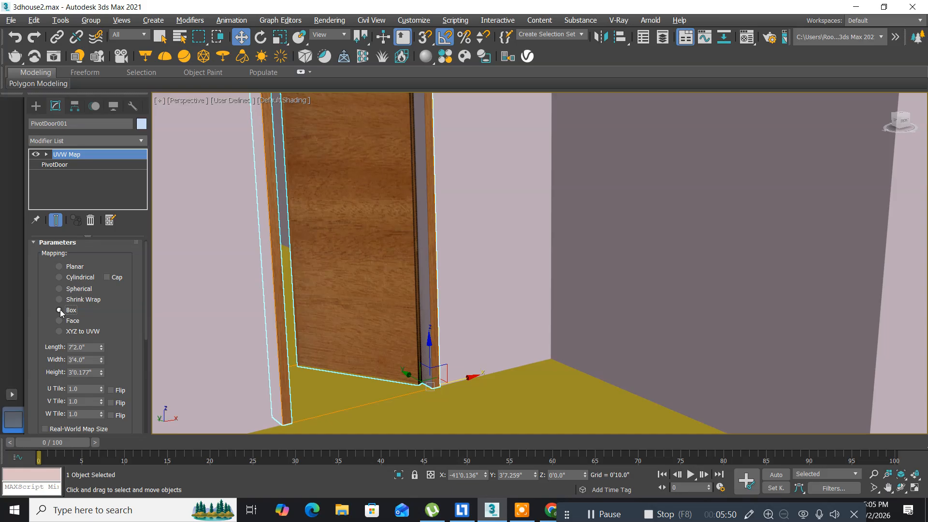
Compare Planar, Cylindrical and Box mapping on the front door's UVW Map and set the mapping to Face.
left_click(59, 267)
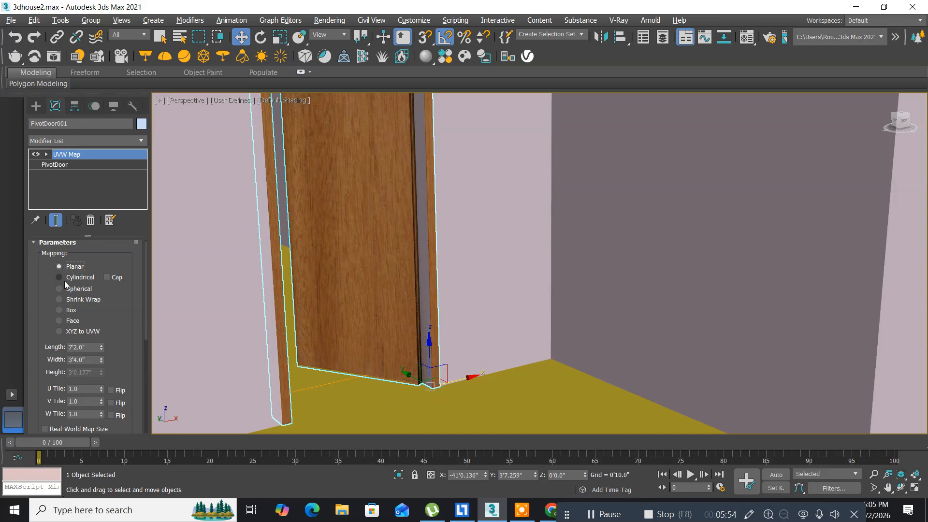
left_click(64, 281)
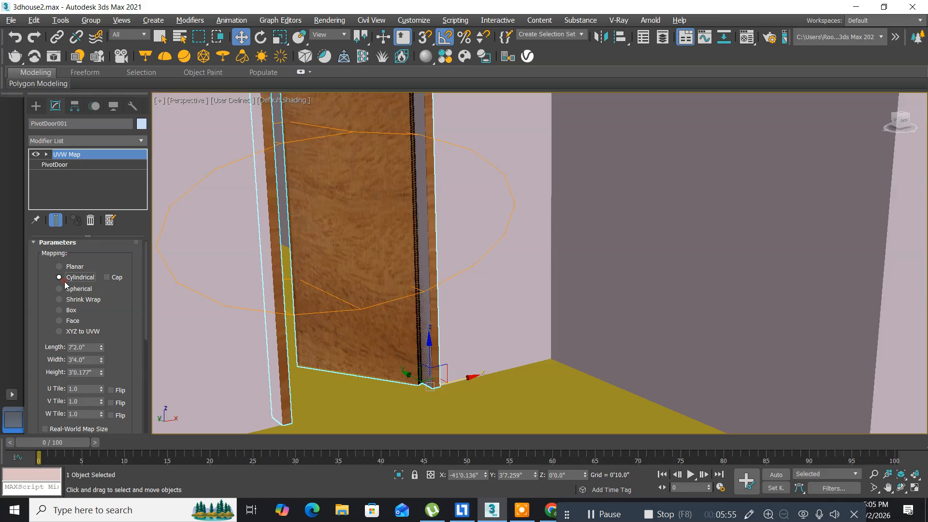
left_click(64, 312)
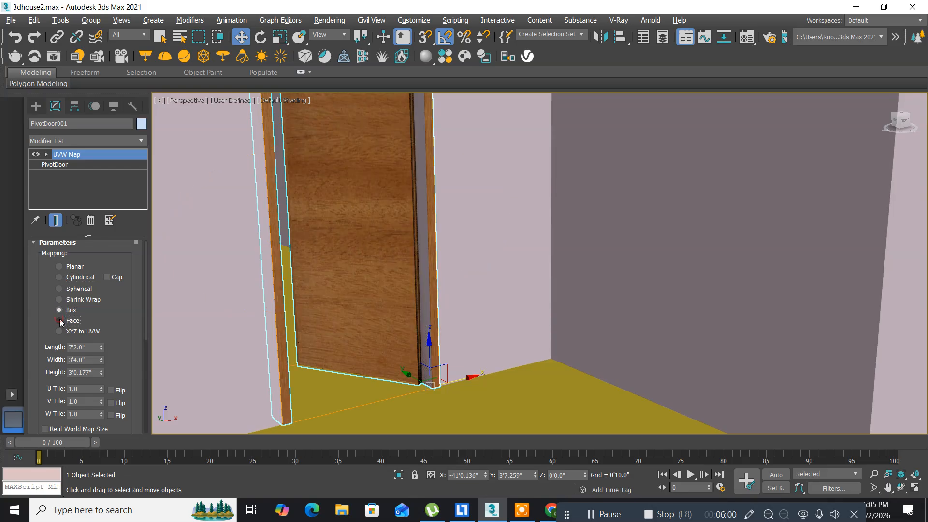
left_click(60, 320)
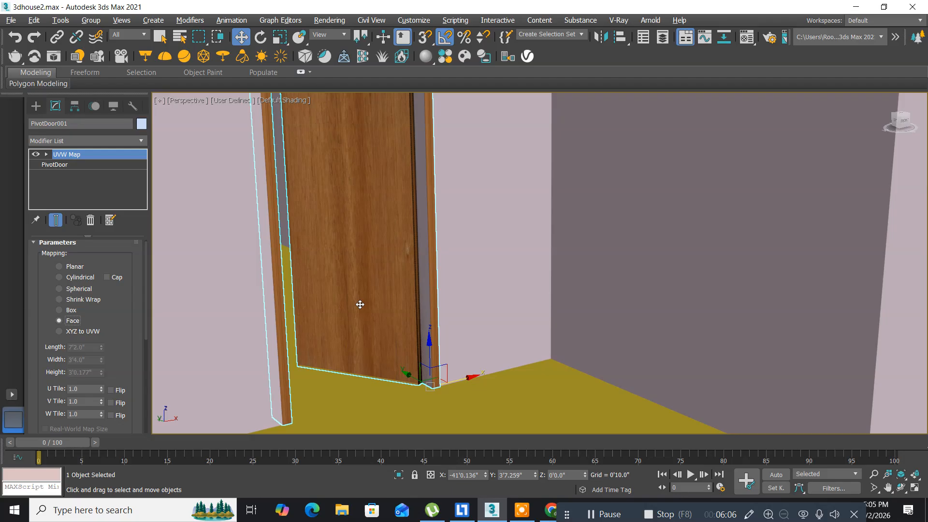
scroll(359, 304, "down", 5)
scroll(360, 305, "up", 5)
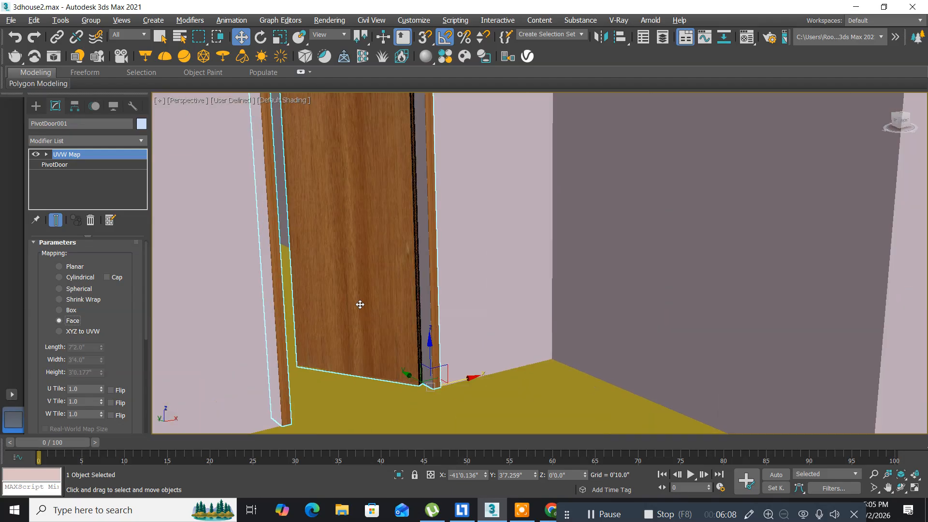
Inspect the wood grain on the front door's frame and leaf, checking where the frame meets the wall and floor.
middle_click_drag(357, 235, 309, 298)
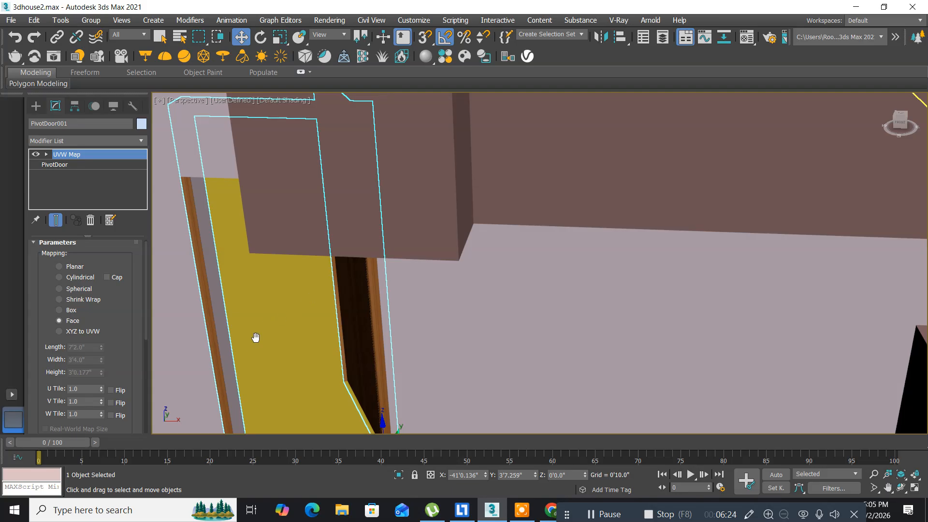
middle_click_drag(254, 335, 277, 261)
scroll(280, 284, "up", 5)
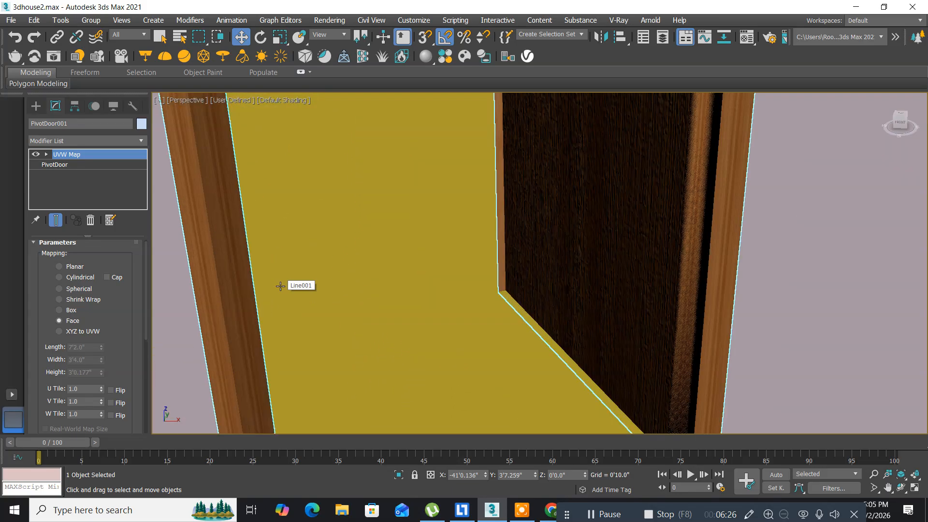
scroll(235, 316, "down", 1)
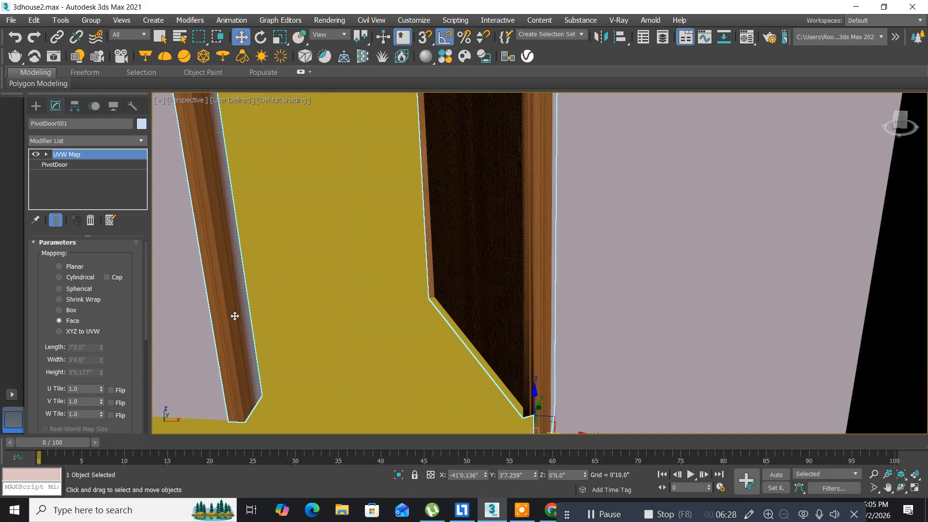
scroll(235, 316, "up", 1)
left_click(234, 316)
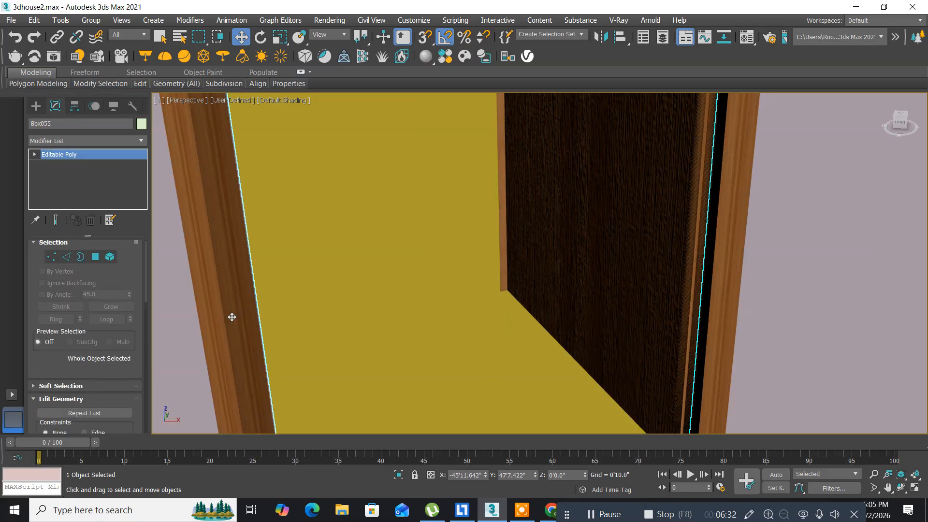
left_click(333, 296)
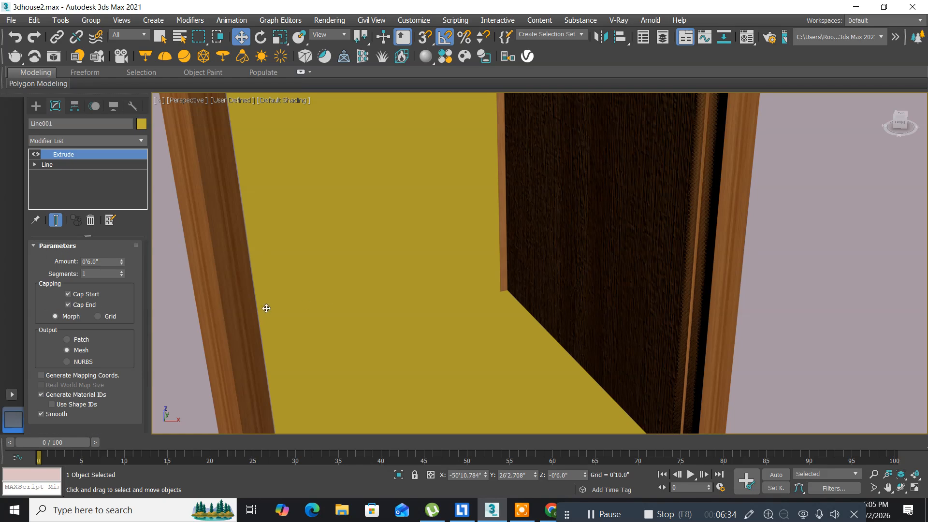
left_click(216, 325)
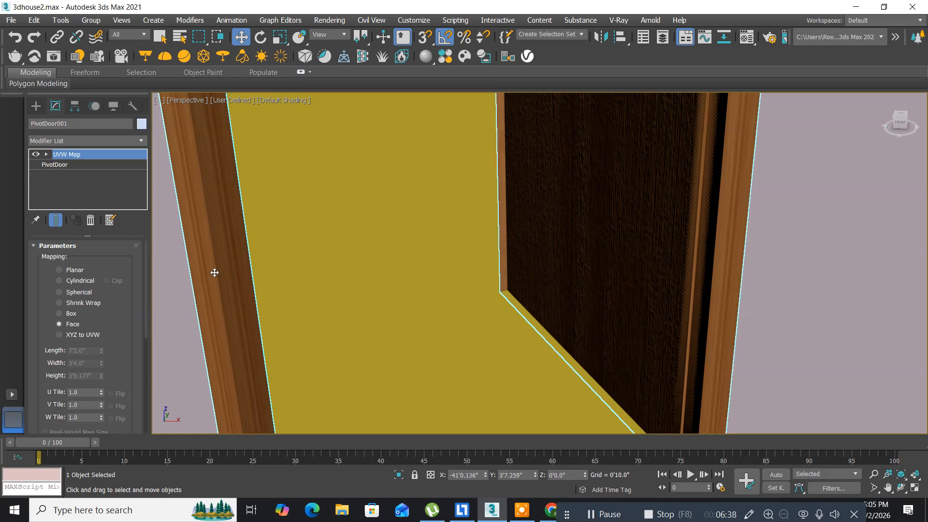
scroll(273, 334, "down", 2)
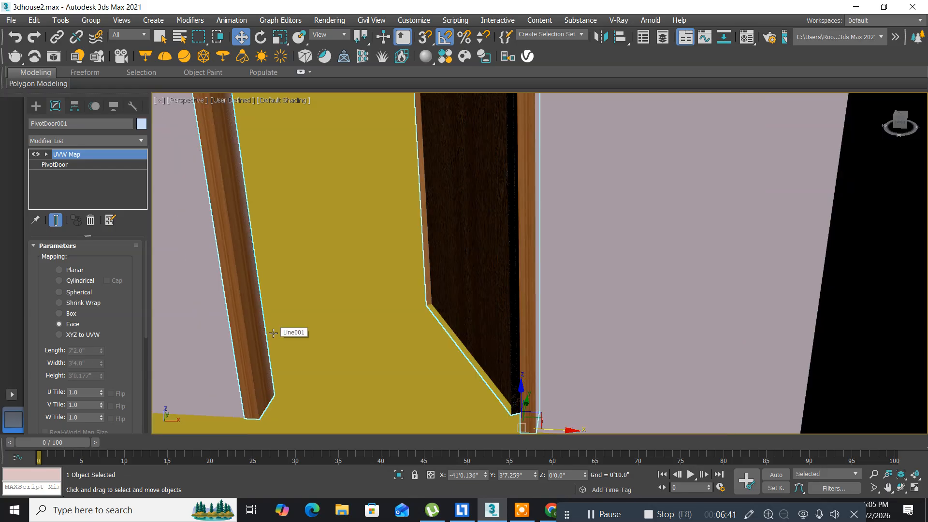
scroll(273, 333, "down", 2)
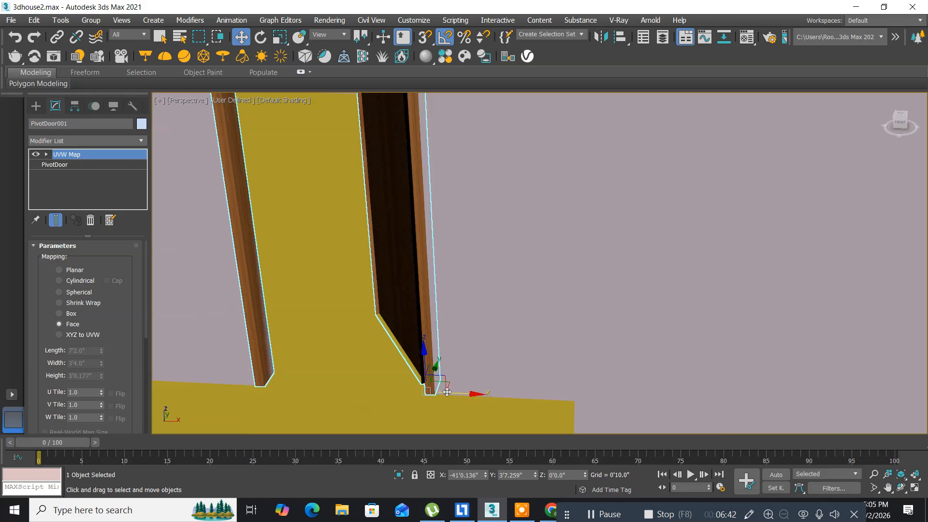
Try to move the front door along its Y axis within the wall opening, and undo the move.
left_click(437, 370)
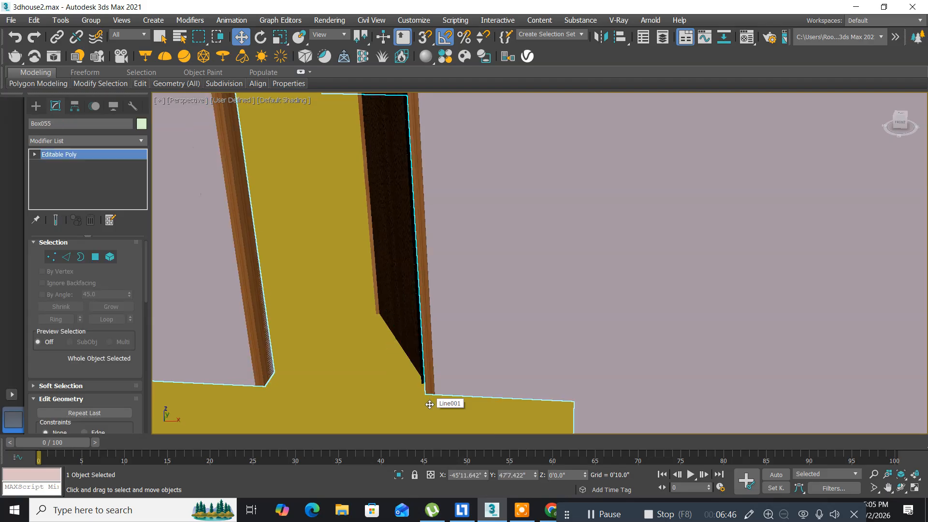
left_click(424, 373)
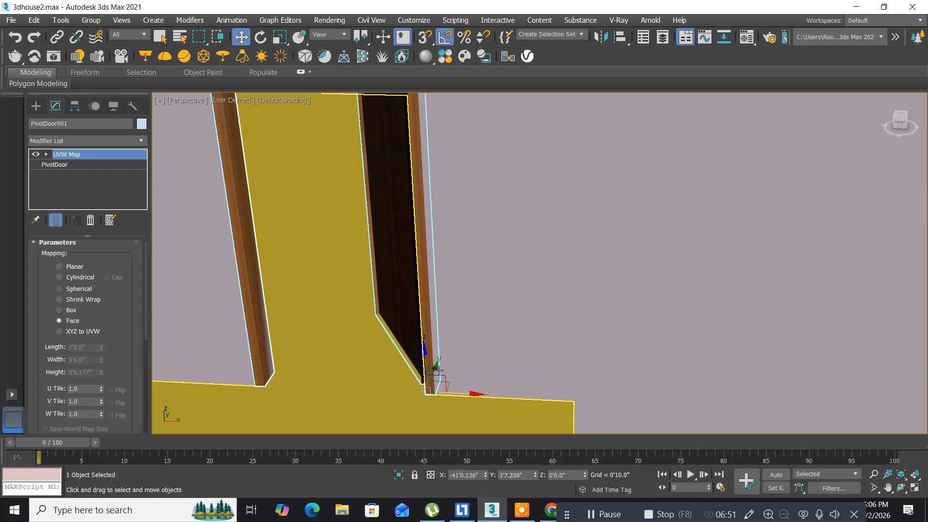
left_click_drag(436, 367, 419, 415)
key("ctrl+z")
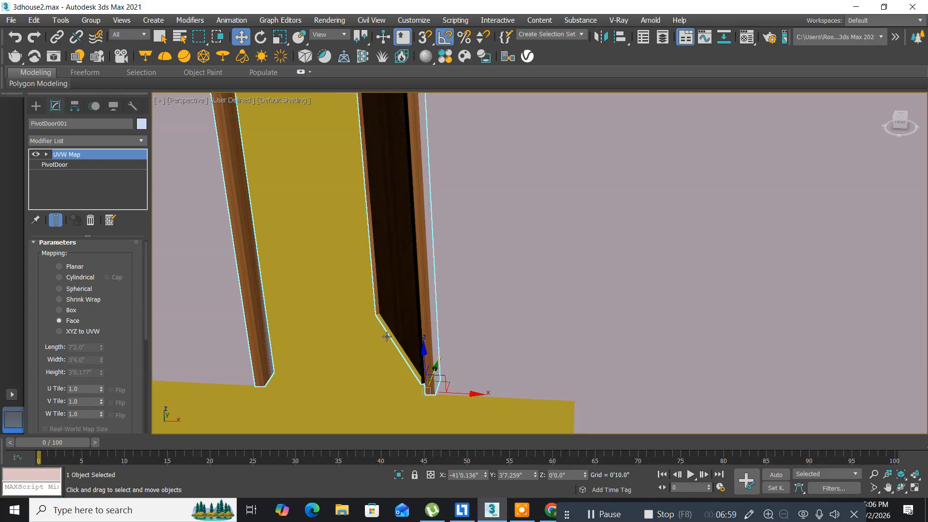
Convert the front door to an Editable Poly.
middle_click_drag(387, 336, 410, 339, "alt")
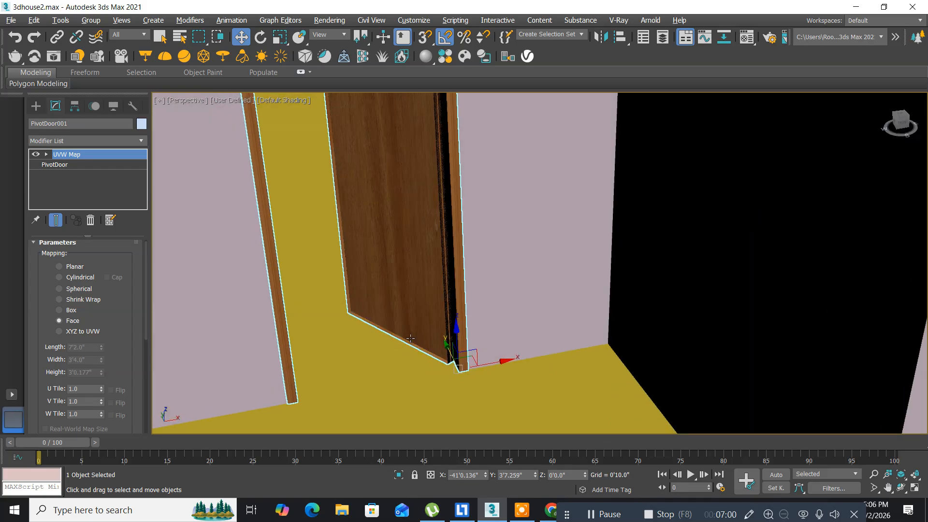
right_click(393, 294)
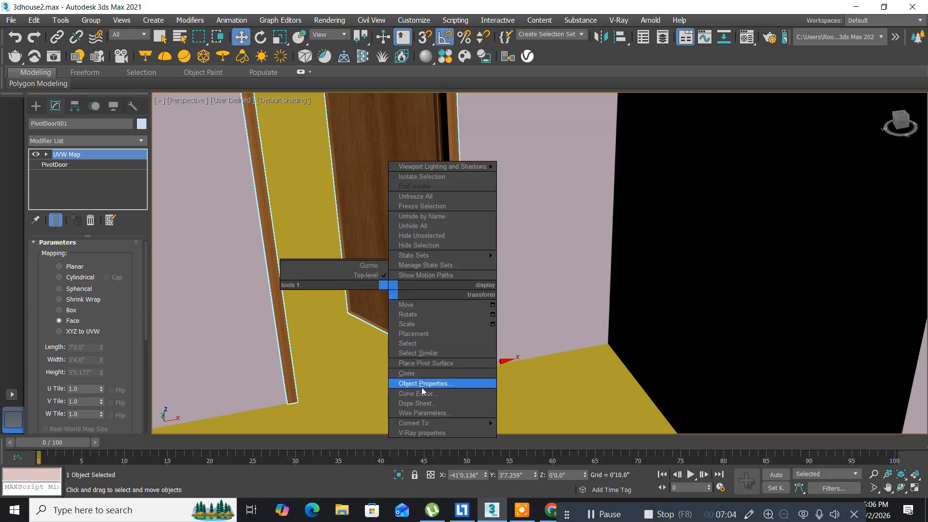
mouse_move(431, 423)
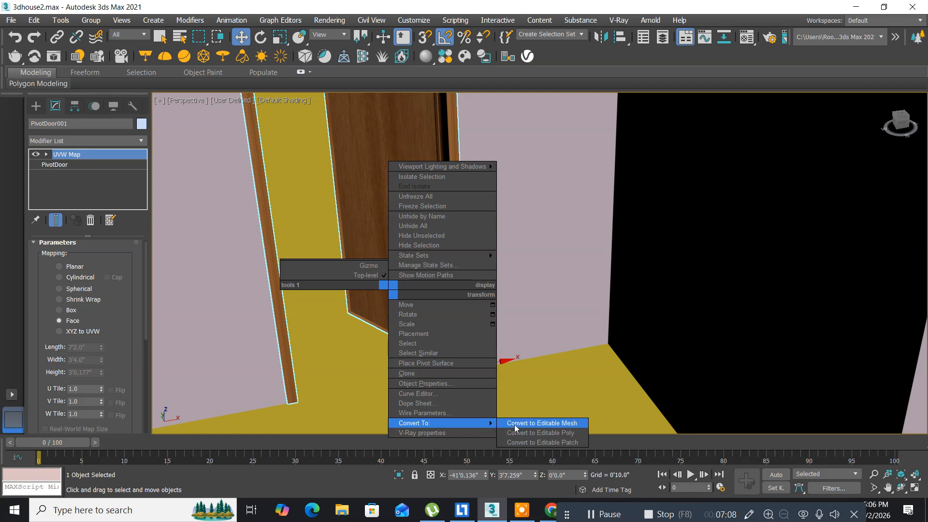
left_click(515, 432)
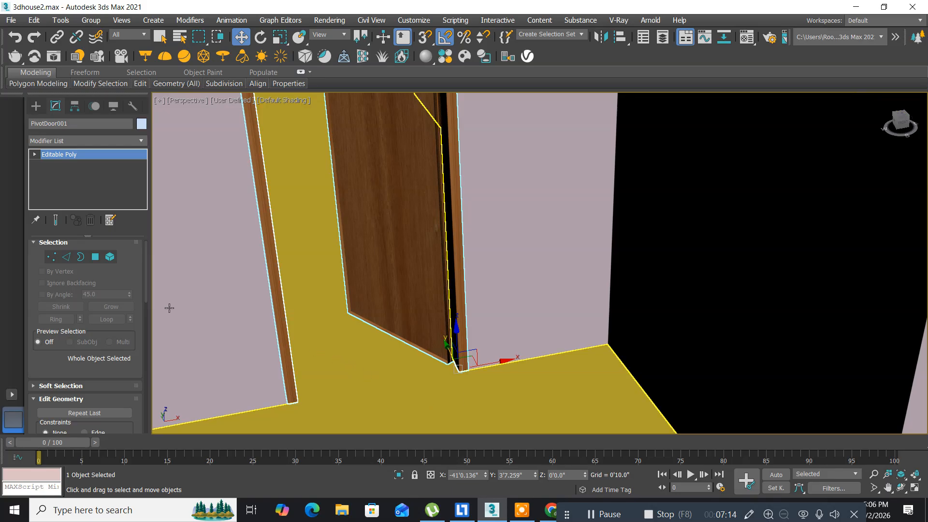
Select the door leaf's large face at polygon level, examine the leaf's edges and lower corner, and leave polygon level.
left_click(95, 257)
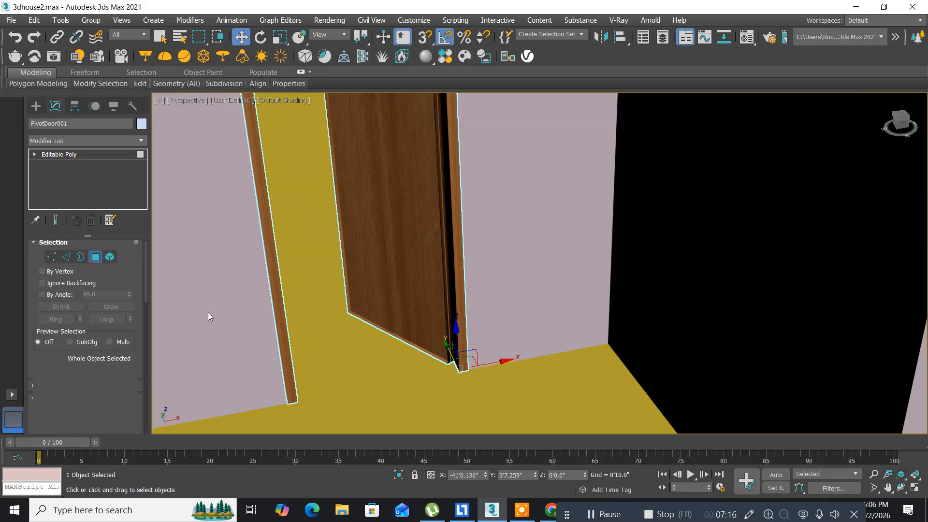
left_click(405, 283)
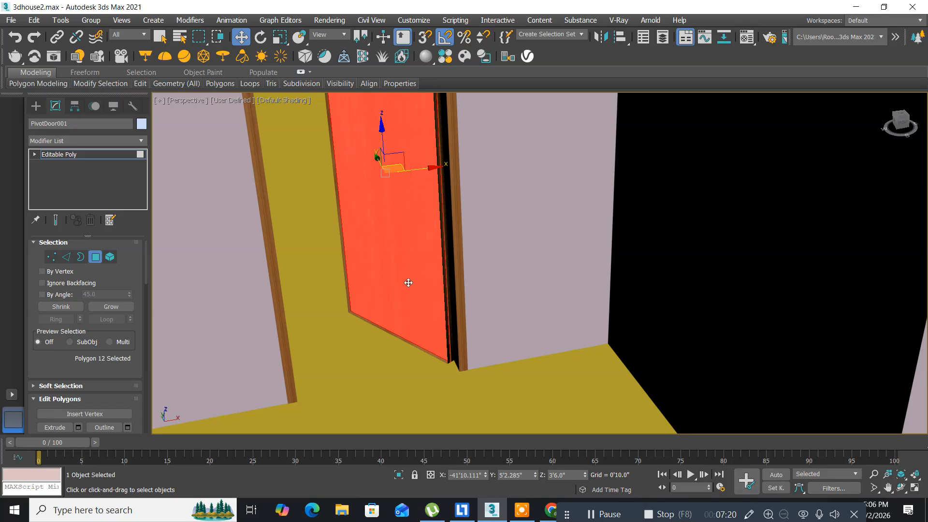
scroll(408, 283, "down", 4)
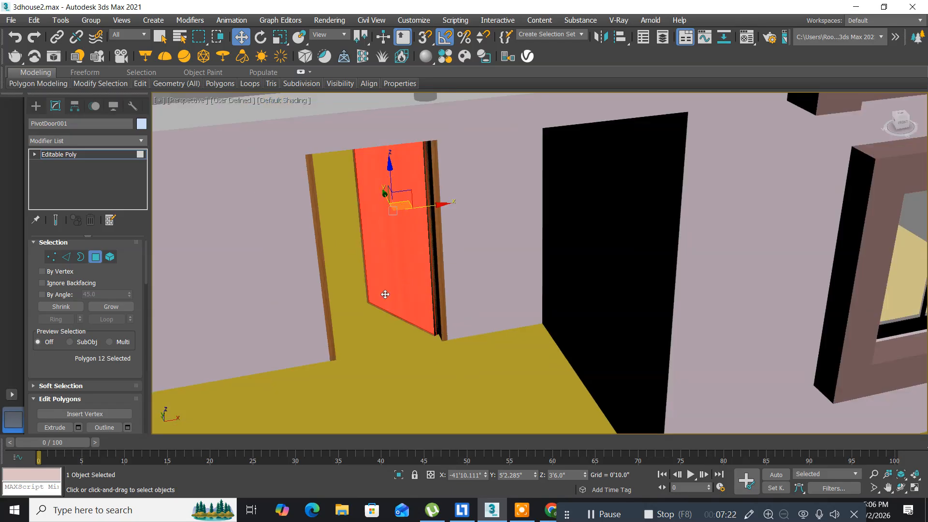
scroll(404, 307, "up", 5)
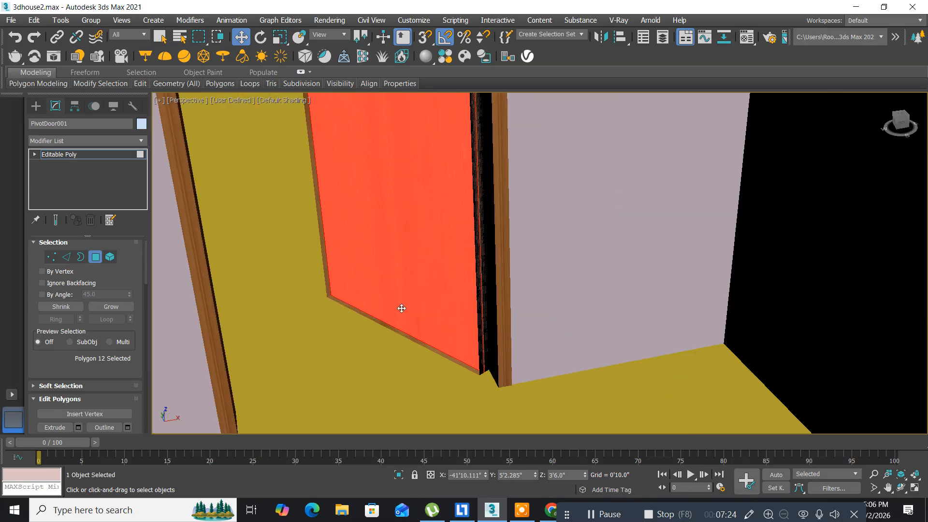
scroll(401, 308, "up", 2)
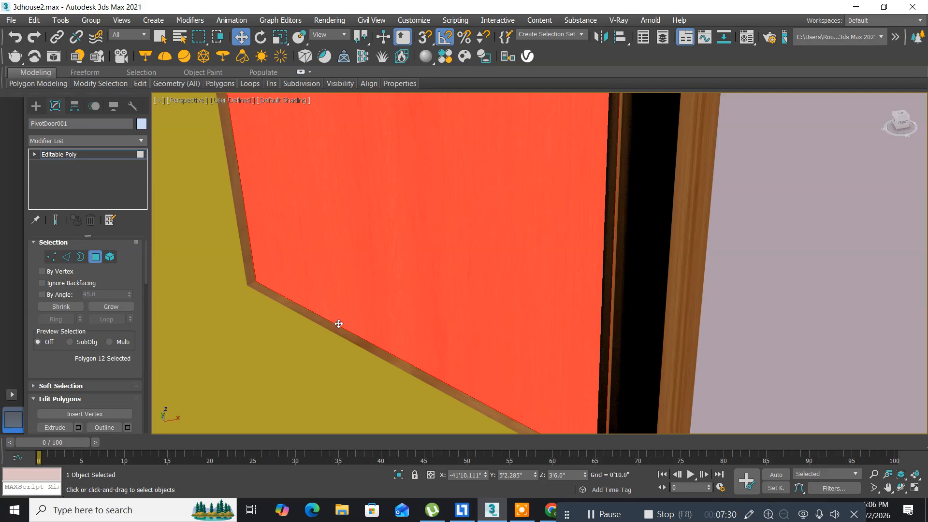
middle_click_drag(339, 324, 338, 312, "alt")
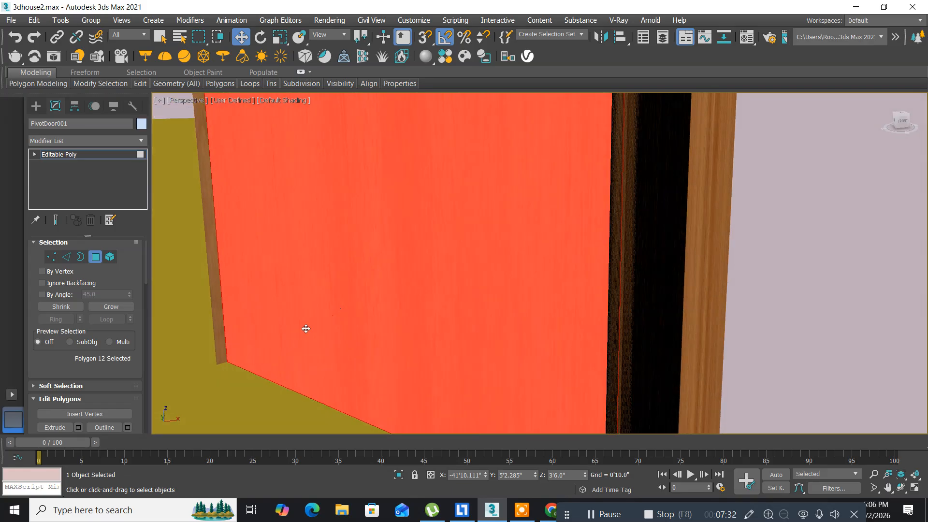
middle_click_drag(290, 356, 328, 332, "alt")
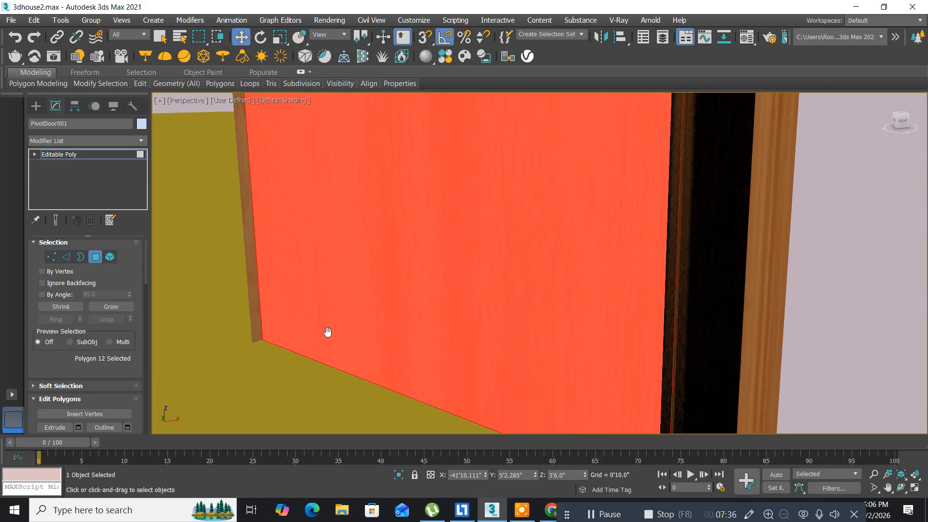
scroll(330, 308, "down", 4)
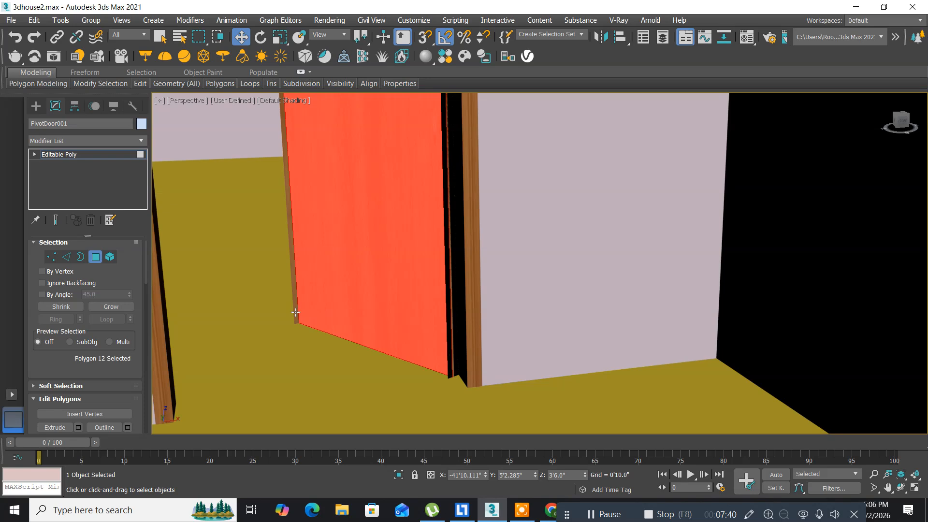
scroll(295, 312, "up", 5)
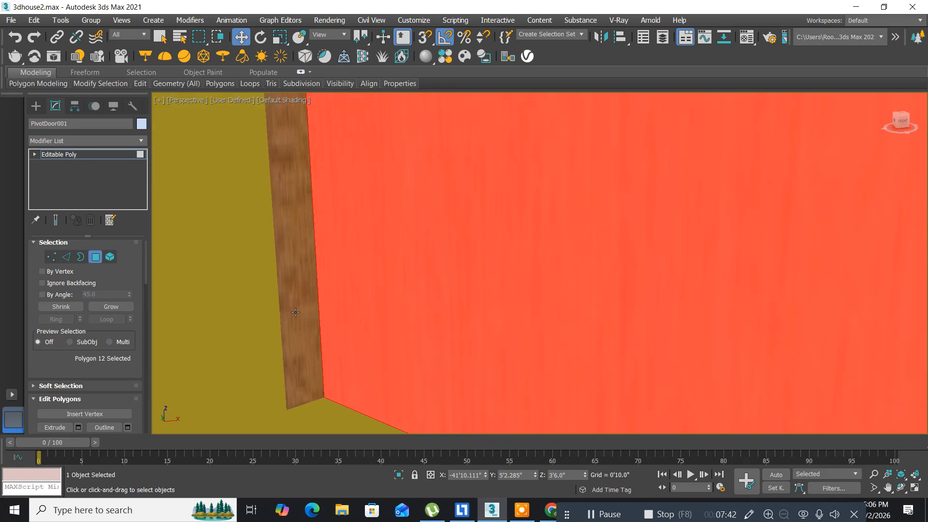
scroll(360, 289, "down", 5)
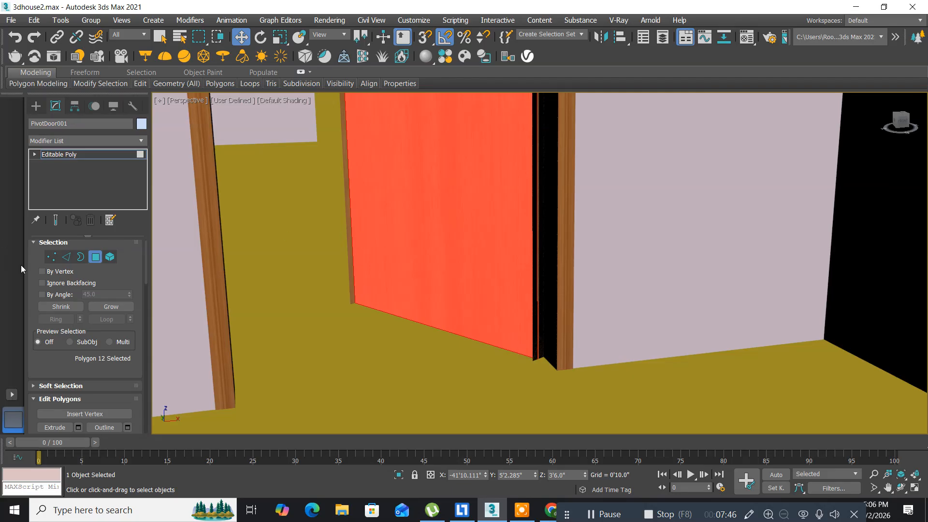
left_click(95, 256)
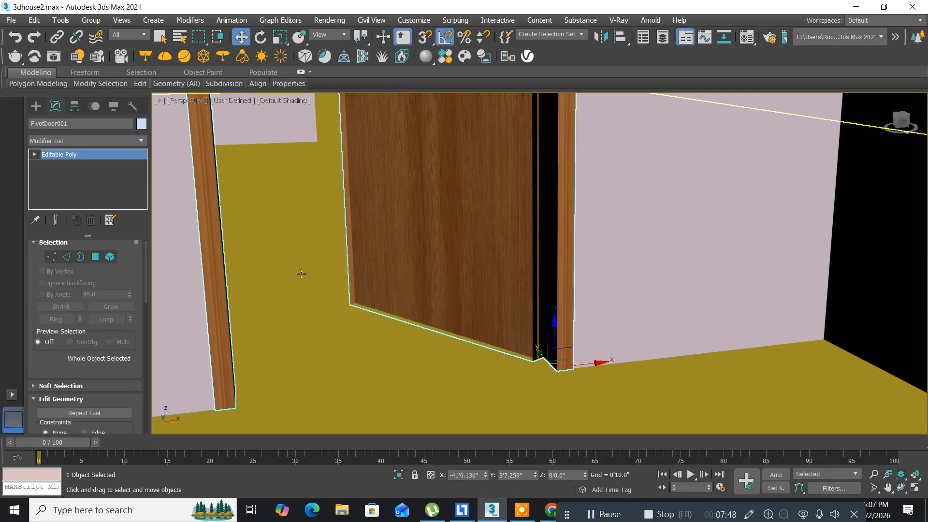
Open the Material Editor, move it clear of the door, and show its samples as a 5 X 3 grid.
key("m")
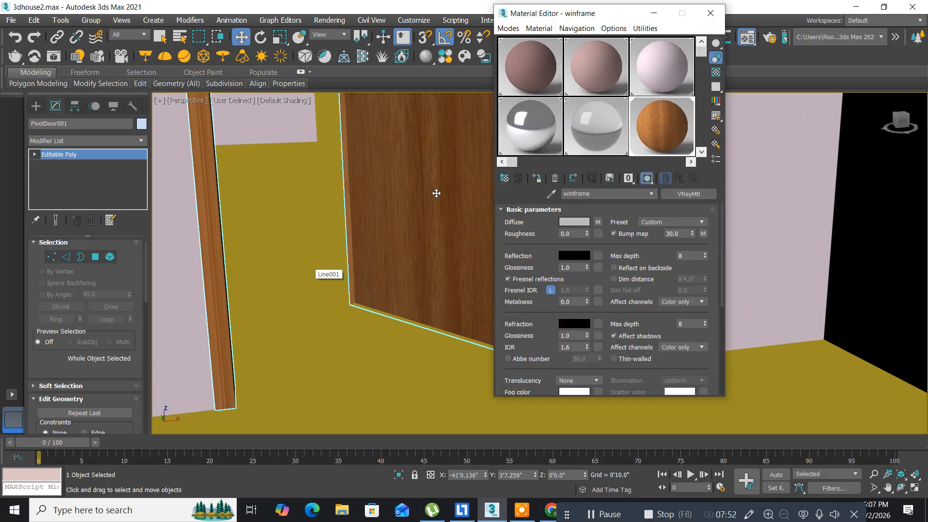
left_click_drag(516, 16, 222, 17)
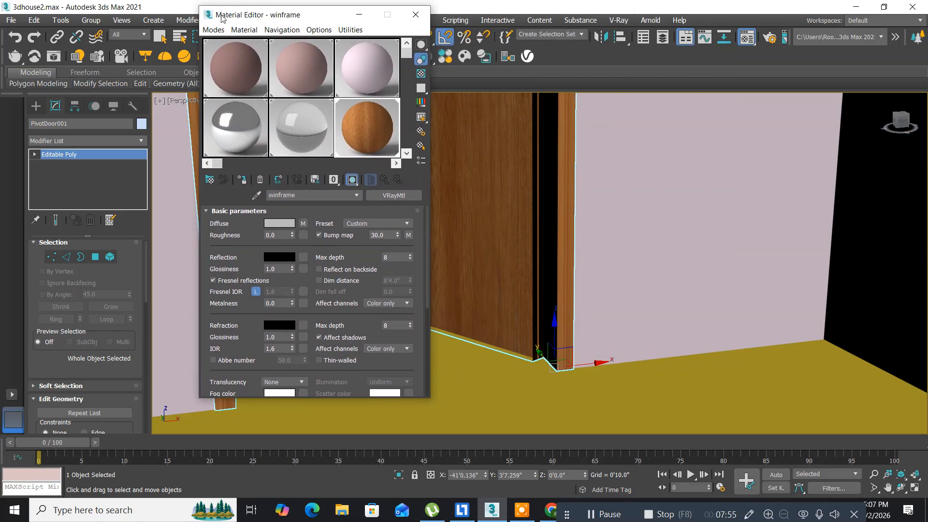
right_click(364, 115)
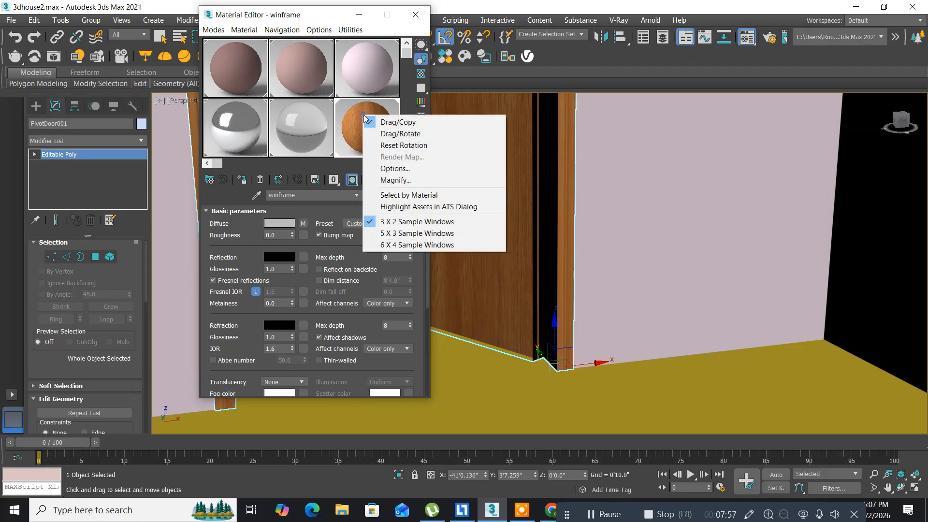
left_click(391, 234)
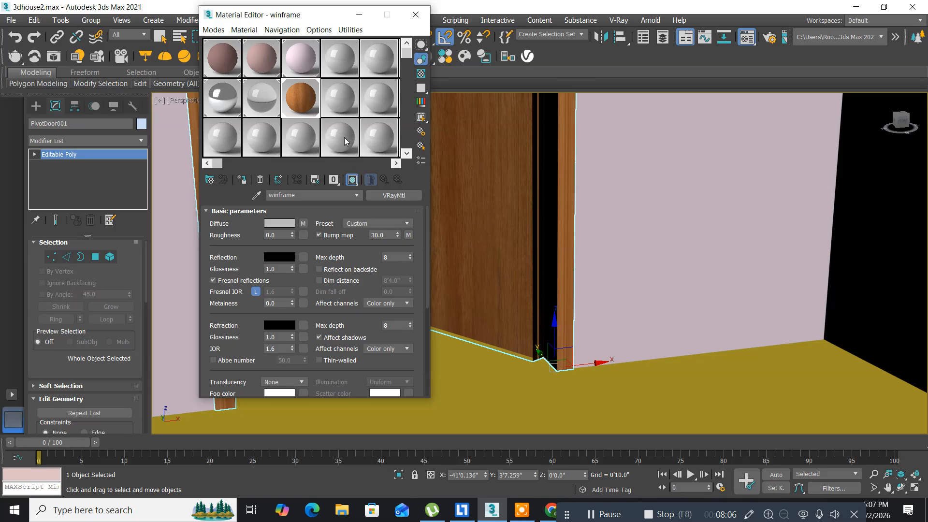
Change the unused 04 - Default material sample to a VRayMtl, collapsing the Asian Paints libraries in the material browser.
left_click(336, 52)
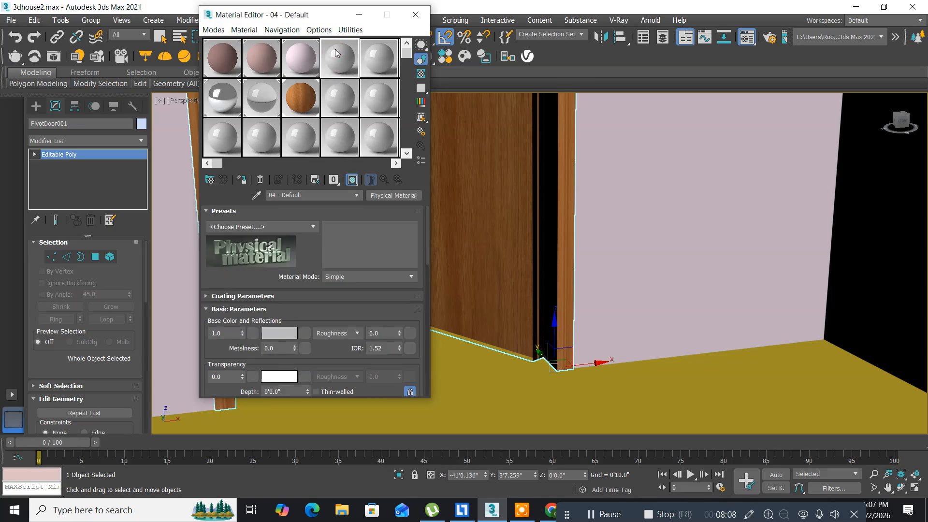
left_click(392, 196)
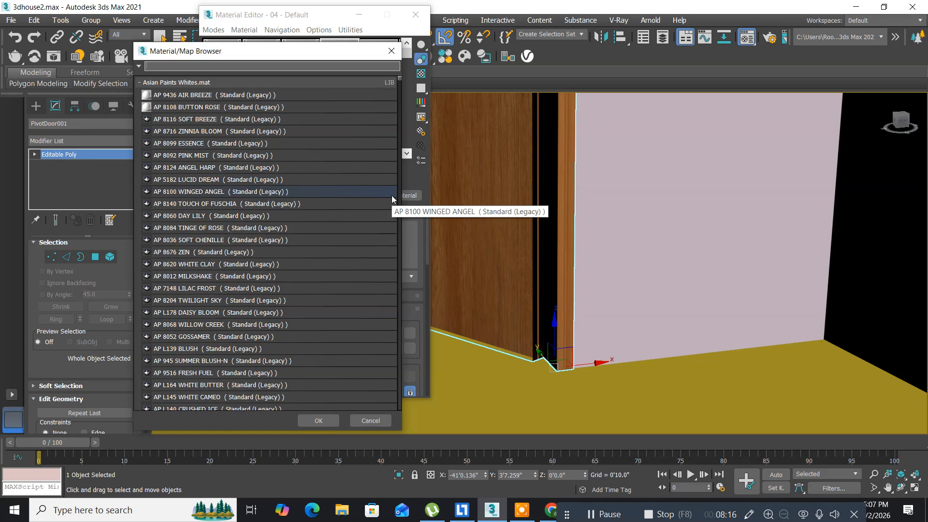
left_click(141, 84)
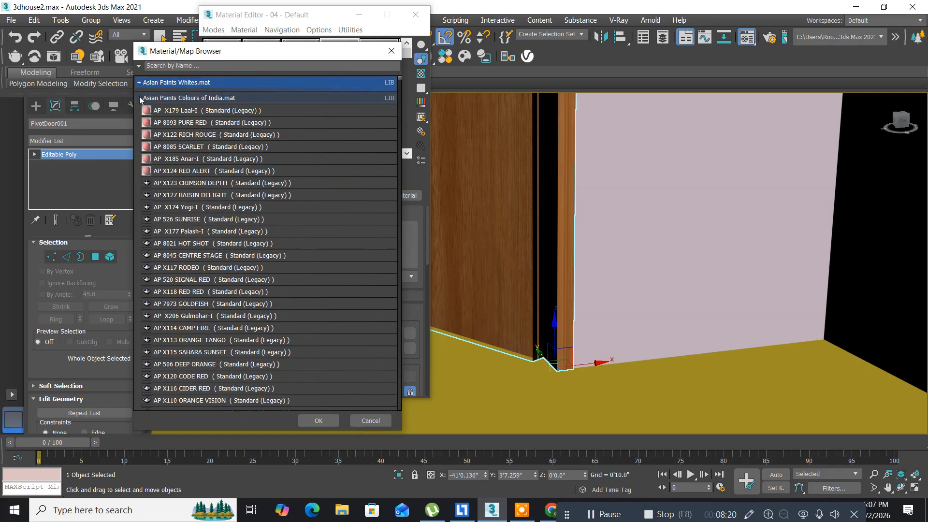
left_click(140, 99)
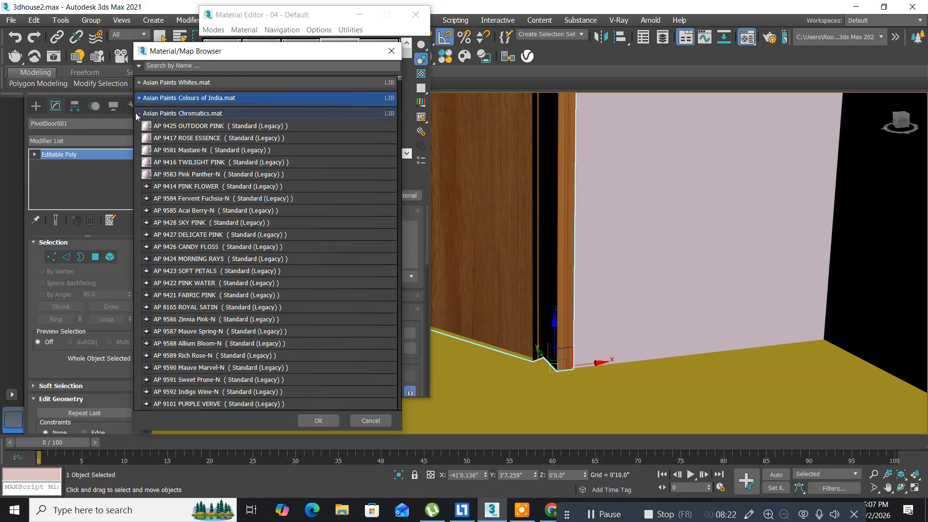
left_click(141, 113)
scroll(194, 177, "down", 3)
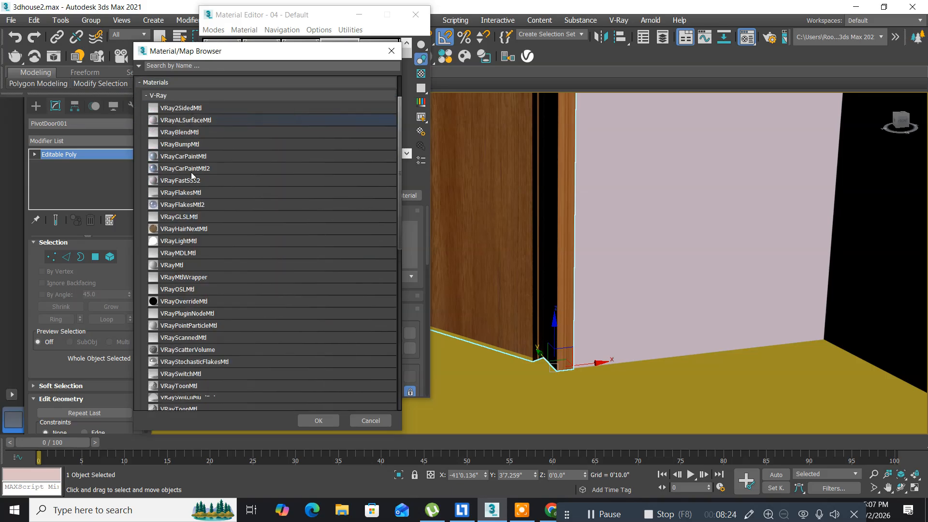
scroll(226, 273, "down", 5)
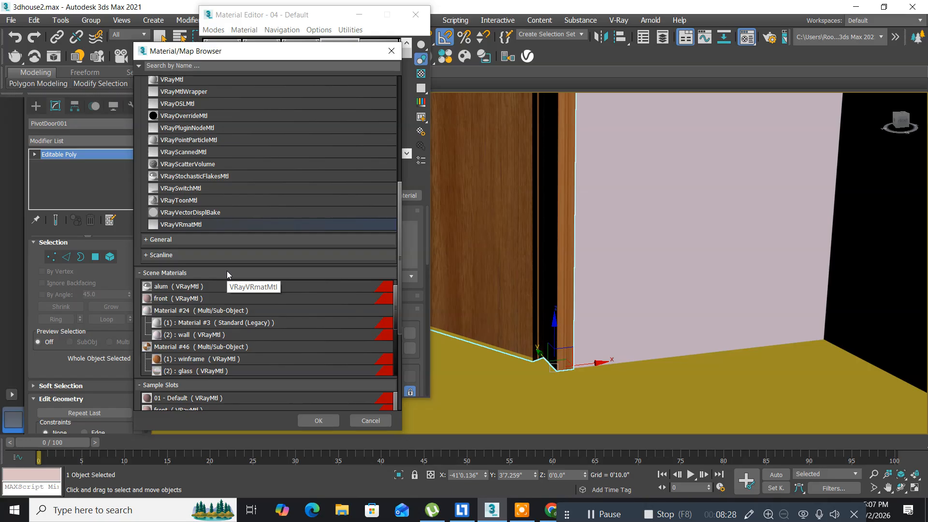
scroll(227, 274, "down", 5)
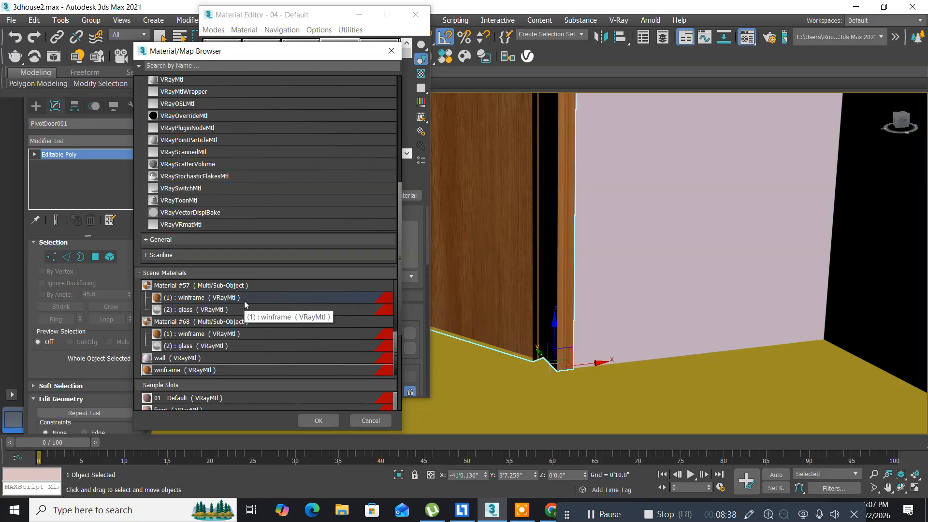
scroll(244, 301, "up", 2)
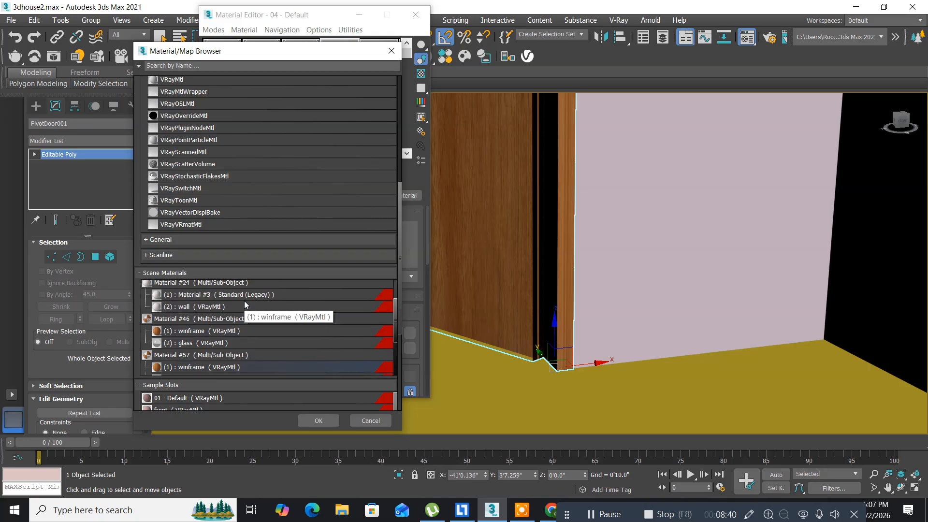
scroll(229, 253, "up", 3)
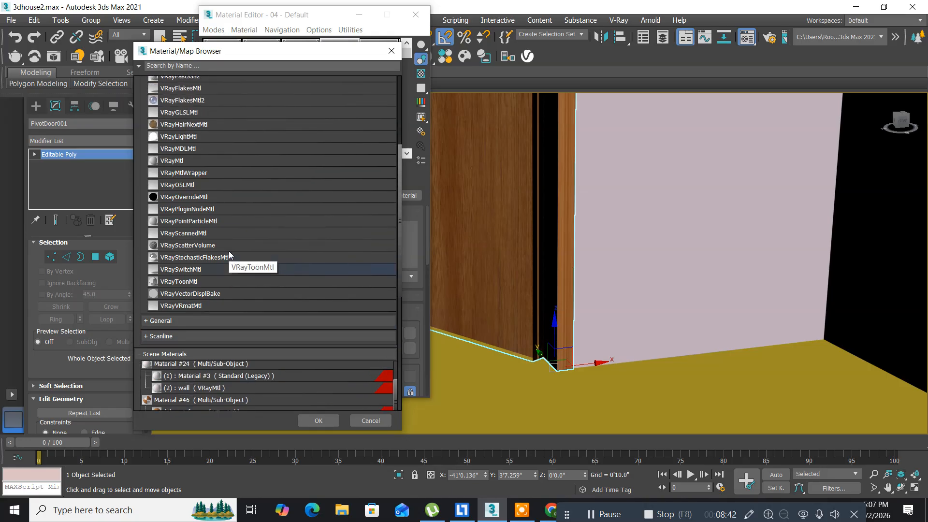
scroll(228, 251, "up", 1)
double_click(177, 183)
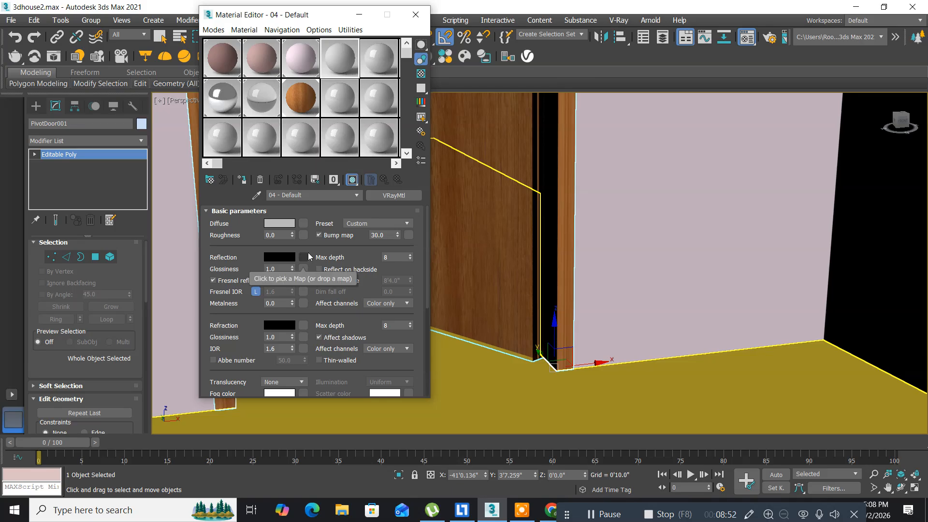
Assign a VRayBitmap map to the diffuse channel of the 04 - Default material.
left_click(303, 224)
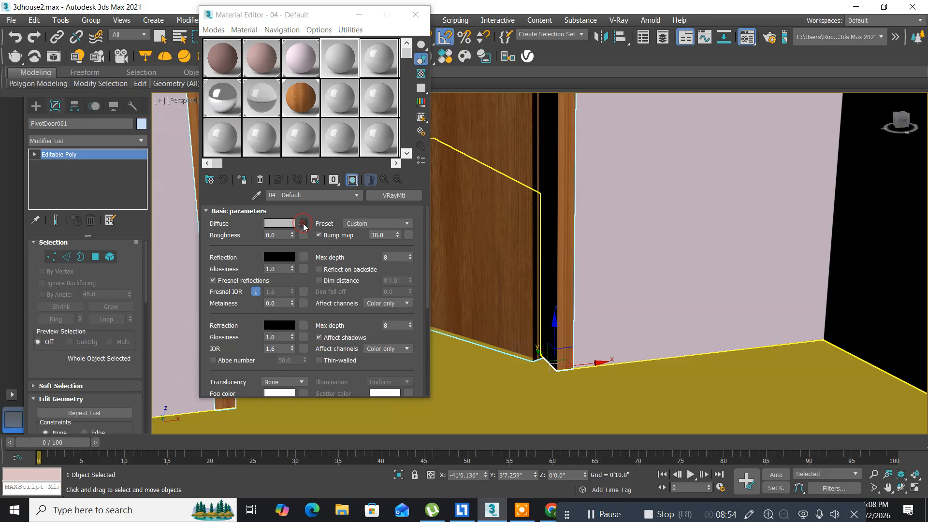
scroll(233, 190, "up", 3)
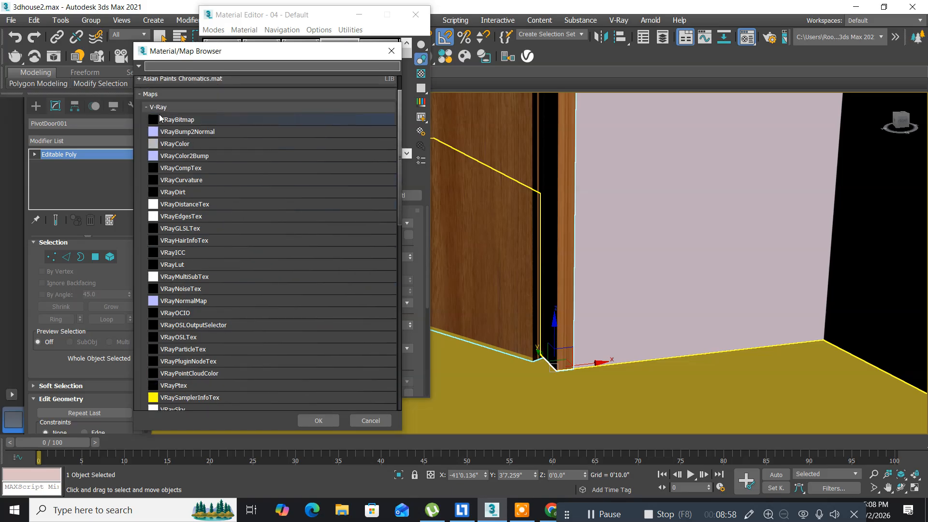
double_click(156, 120)
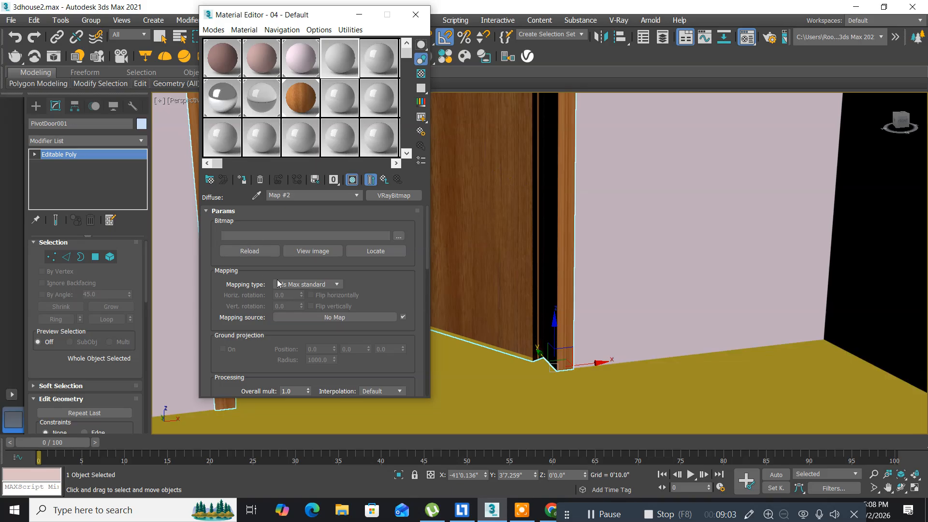
Load the wavy cream-and-brown door image 0f4b55886a53e98b84c687dc7531e59e.jpg from the hd images folder into the bitmap, and return to the parent material.
left_click(399, 237)
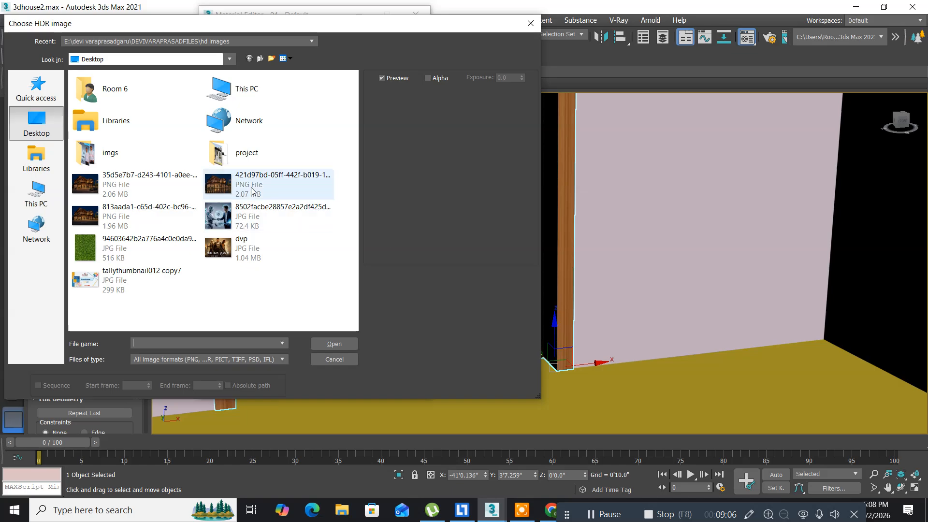
left_click(35, 188)
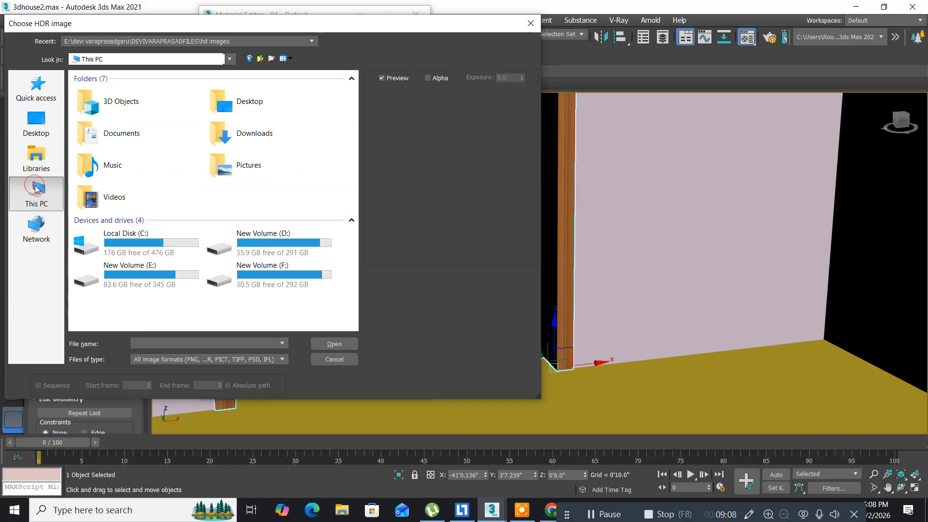
double_click(154, 269)
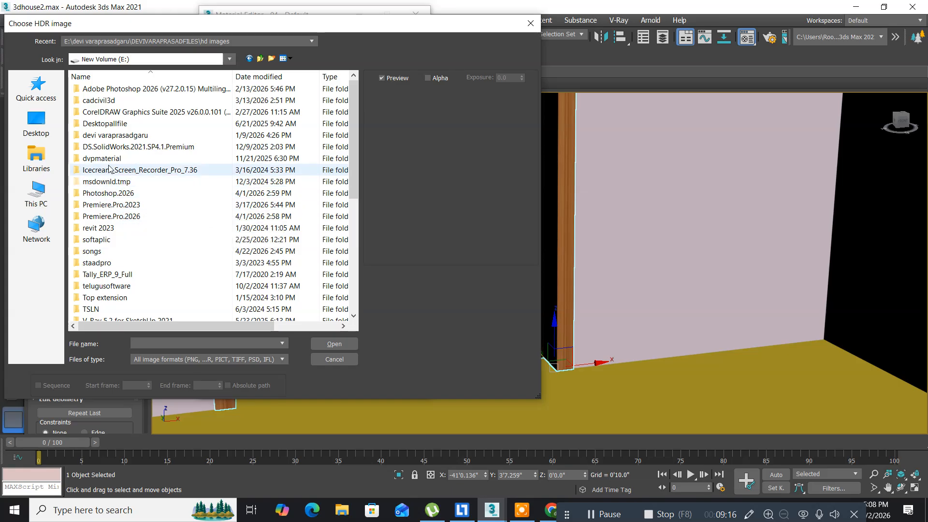
double_click(110, 135)
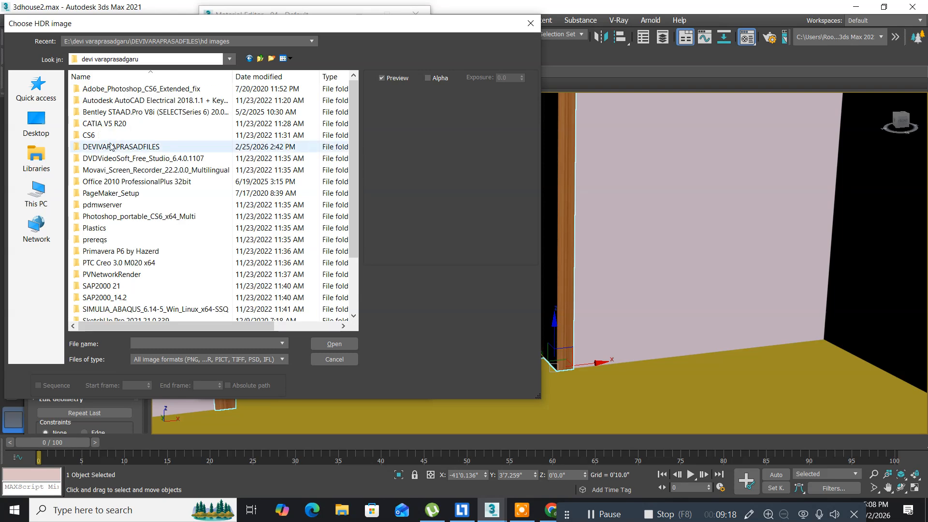
double_click(111, 150)
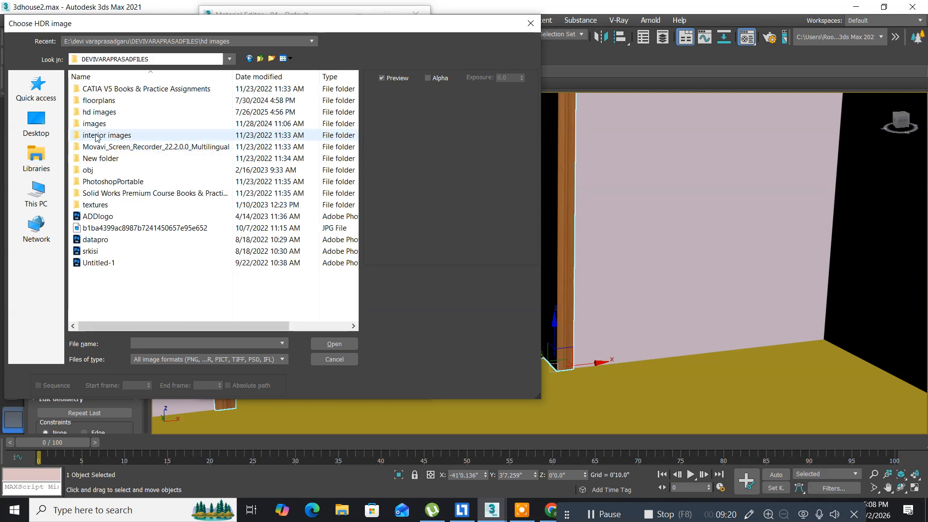
double_click(103, 117)
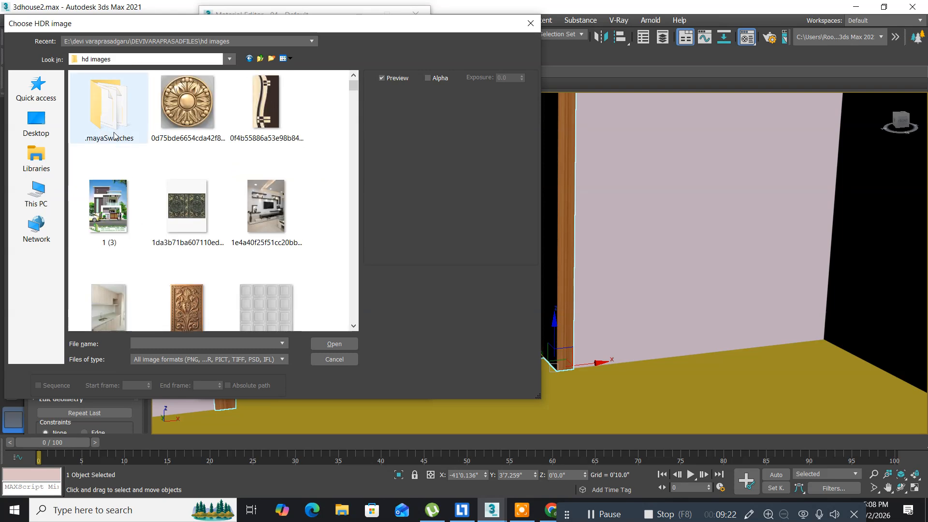
left_click(252, 113)
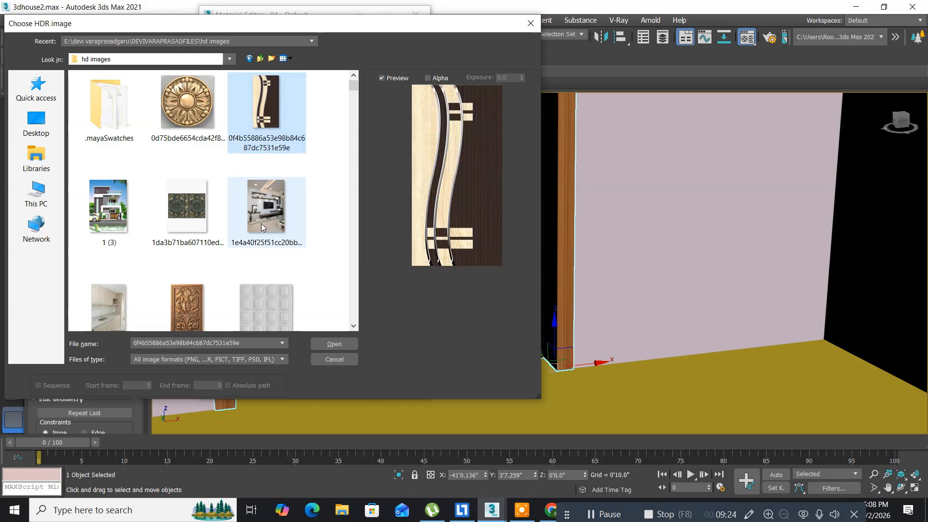
left_click(327, 343)
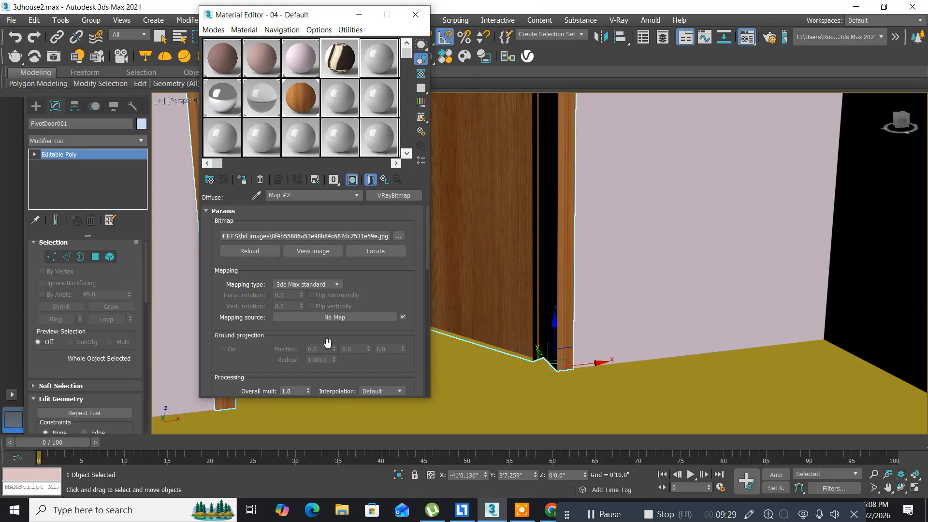
left_click(384, 180)
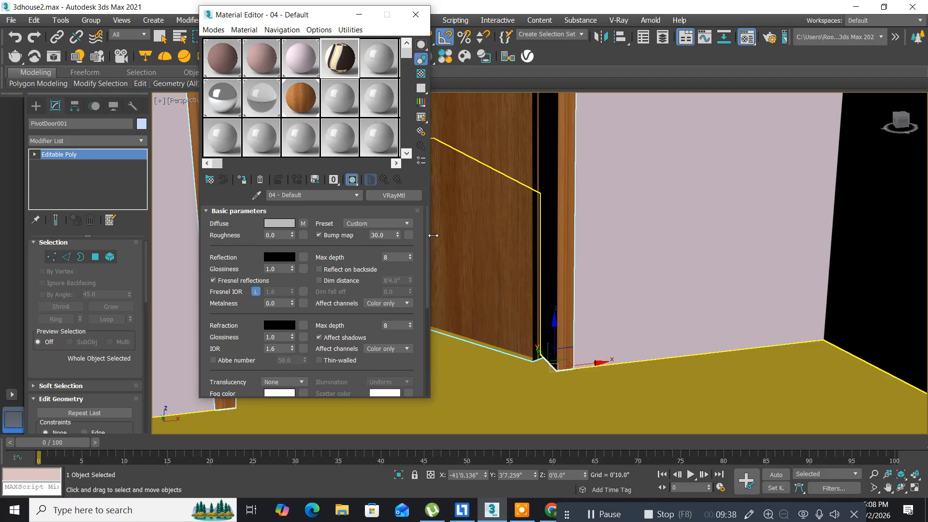
Assign the 04 - Default material to the door leaf's large face at polygon level, close the Material Editor, and leave polygon level.
left_click(96, 257)
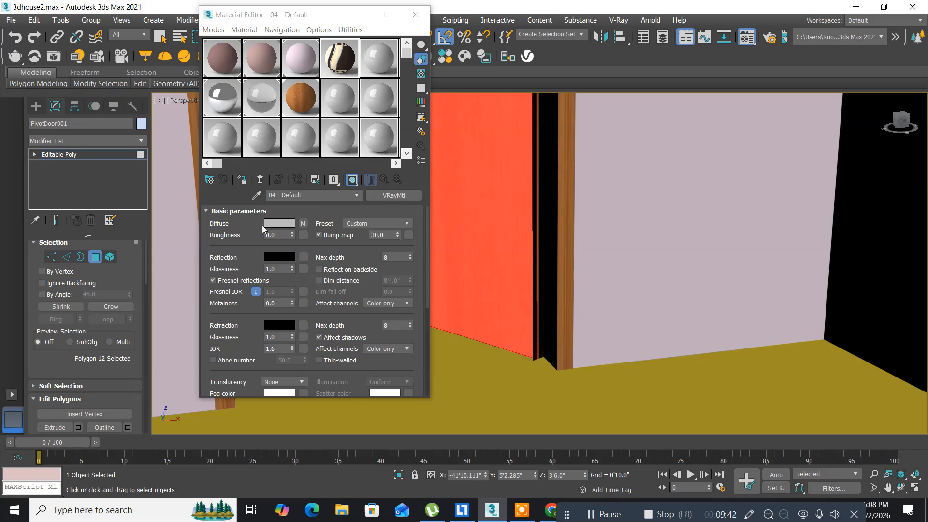
left_click(242, 180)
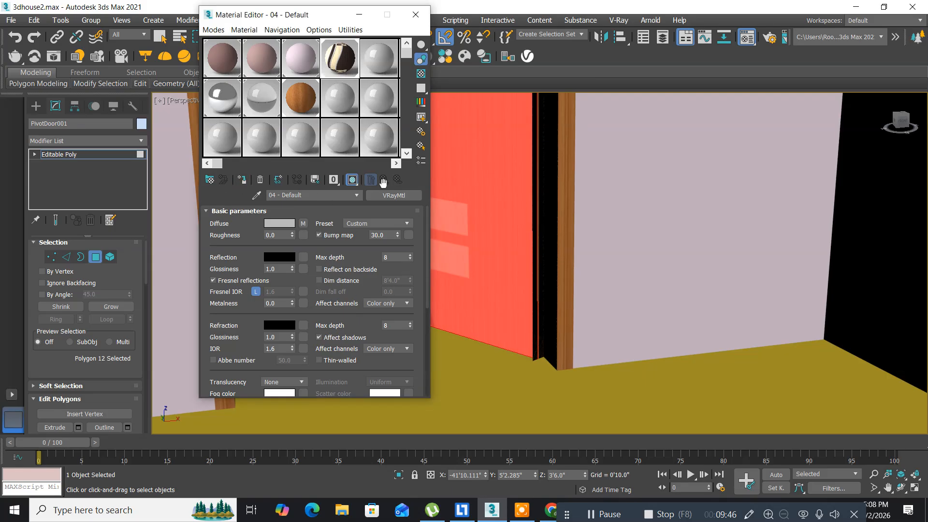
left_click_drag(314, 17, 179, 38)
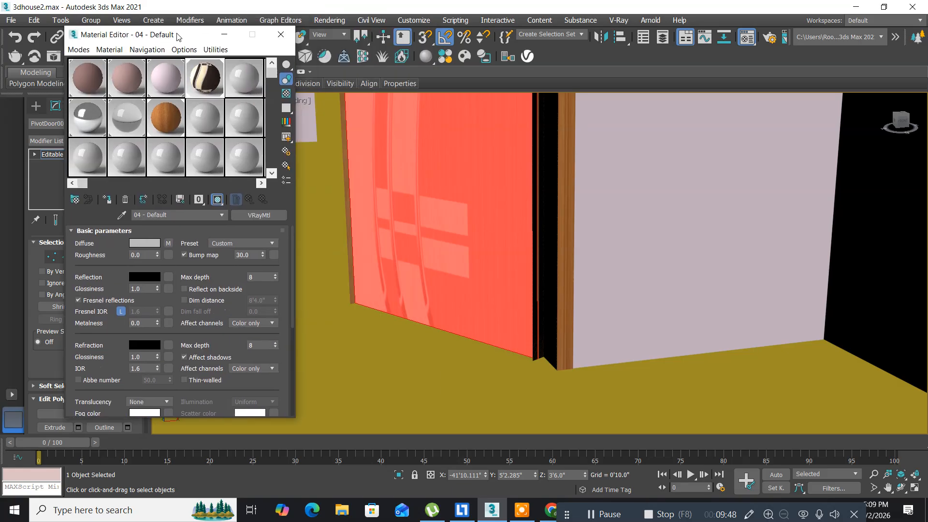
left_click(281, 36)
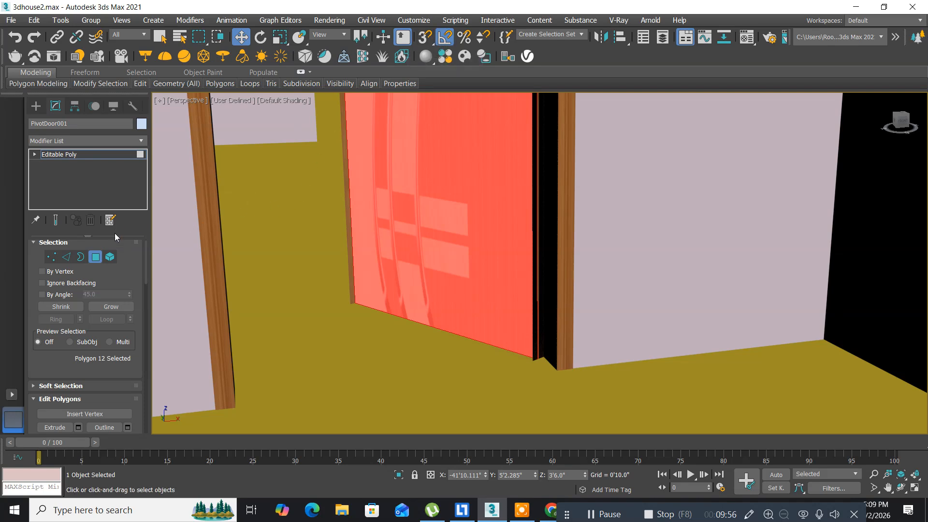
left_click(95, 257)
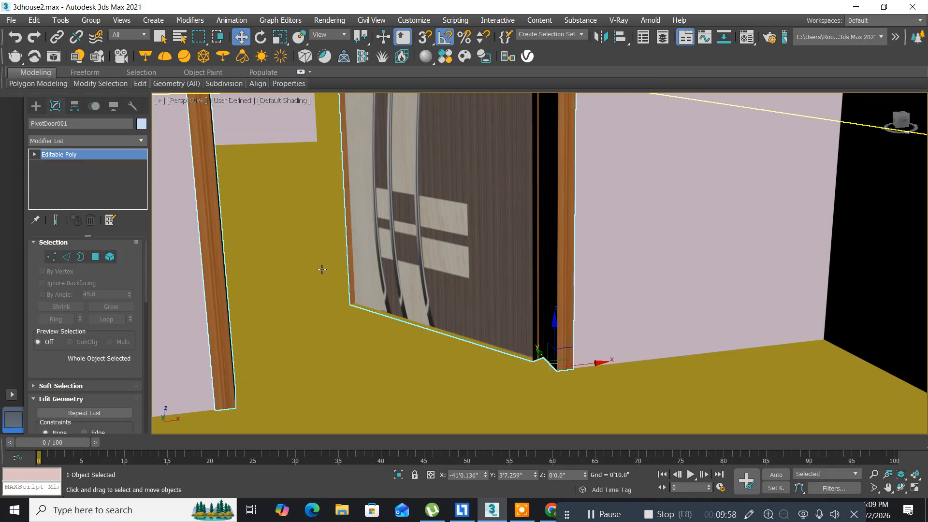
Frame the front door and porch in the perspective view, test-render it, and cancel the render.
scroll(322, 269, "down", 5)
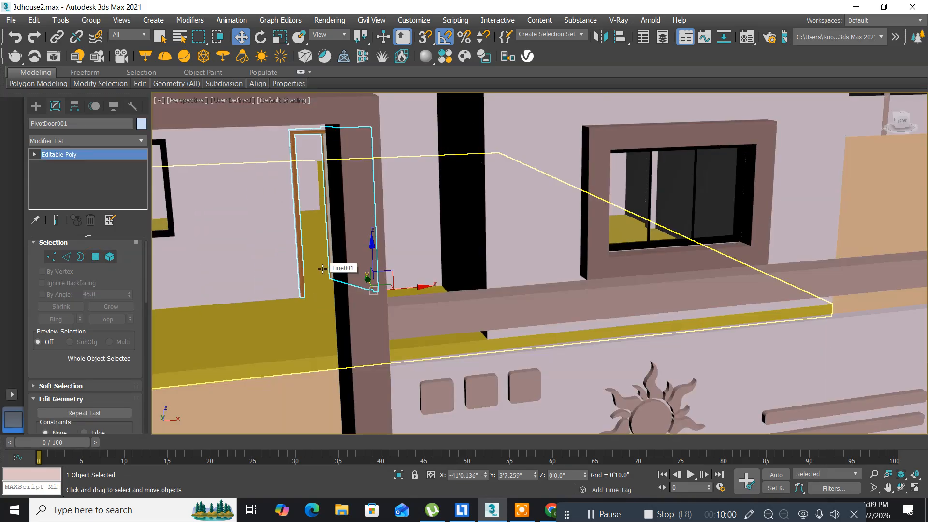
scroll(322, 268, "down", 4)
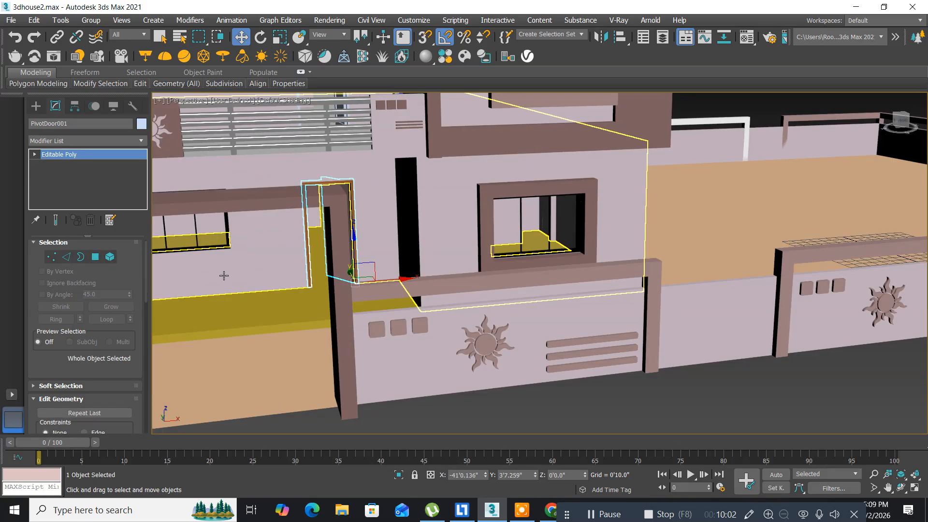
middle_click_drag(224, 276, 369, 263)
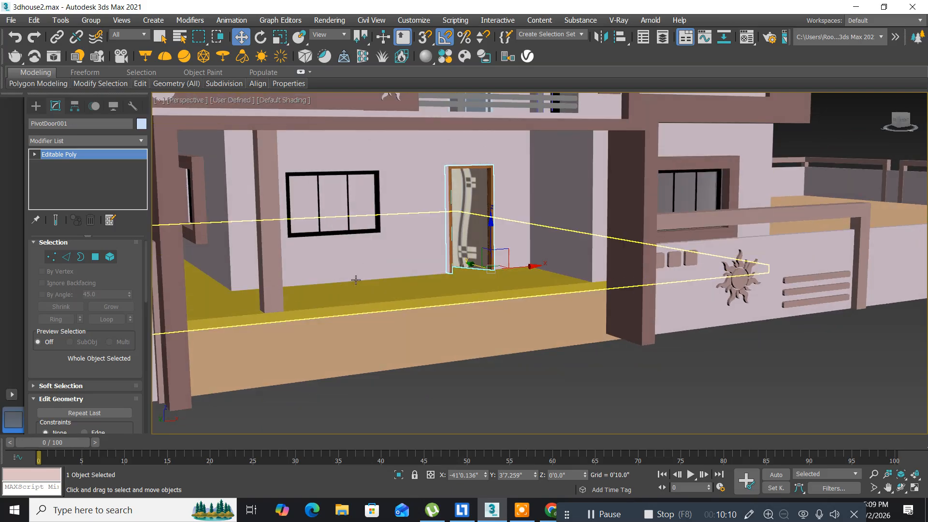
scroll(479, 255, "up", 6)
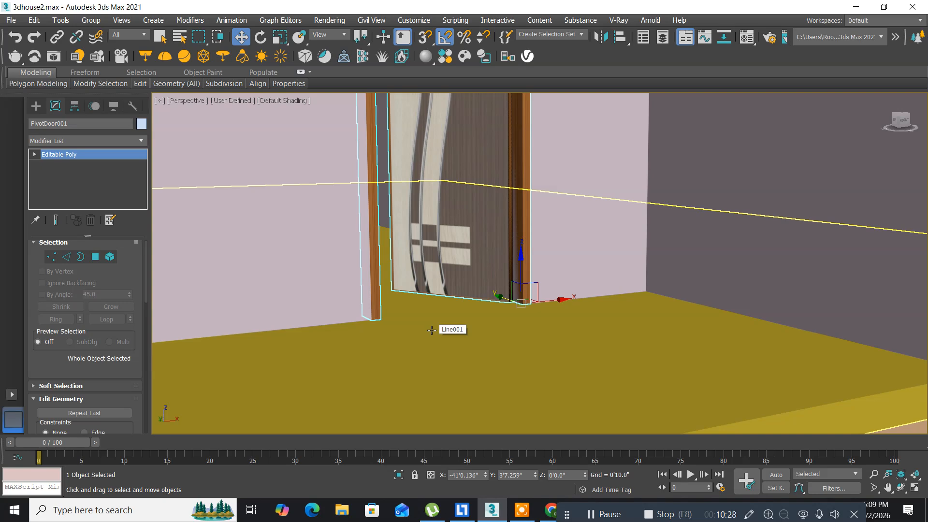
scroll(431, 328, "down", 4)
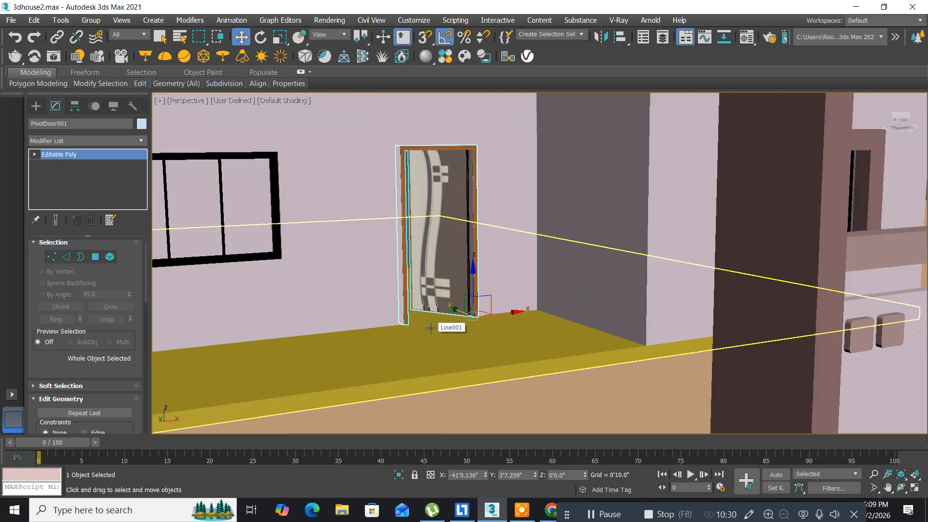
middle_click_drag(431, 328, 481, 317)
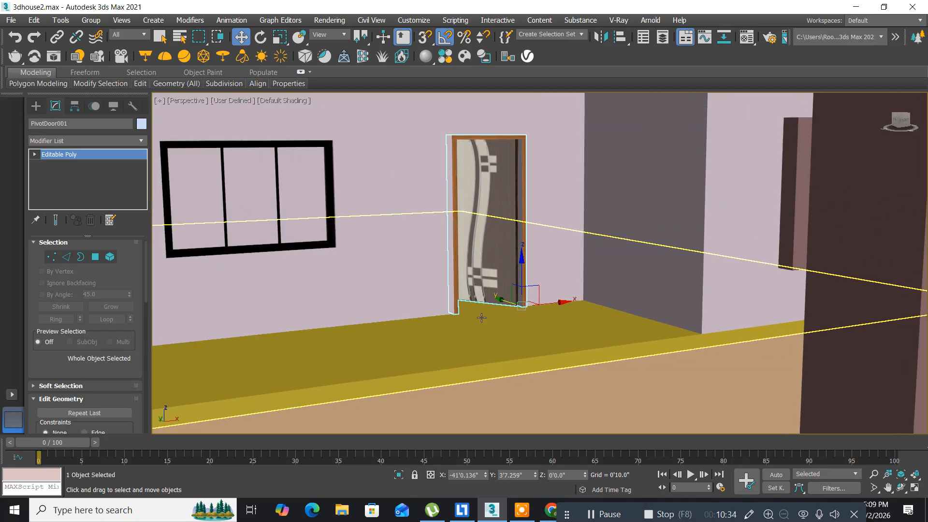
key("shift+q")
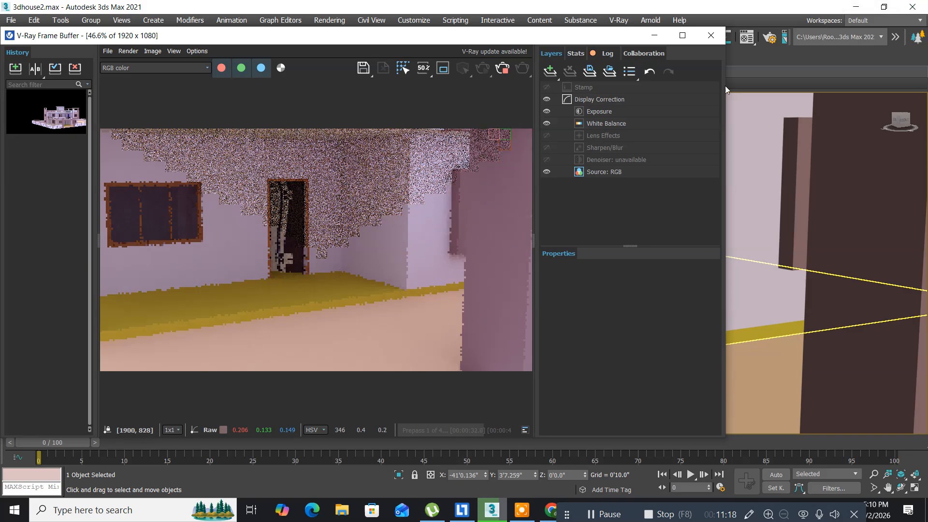
left_click(710, 35)
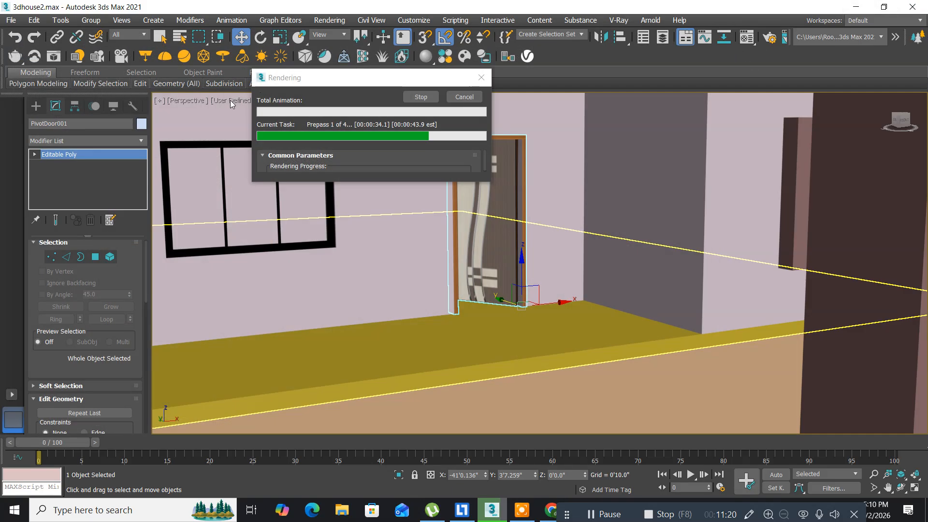
left_click(459, 102)
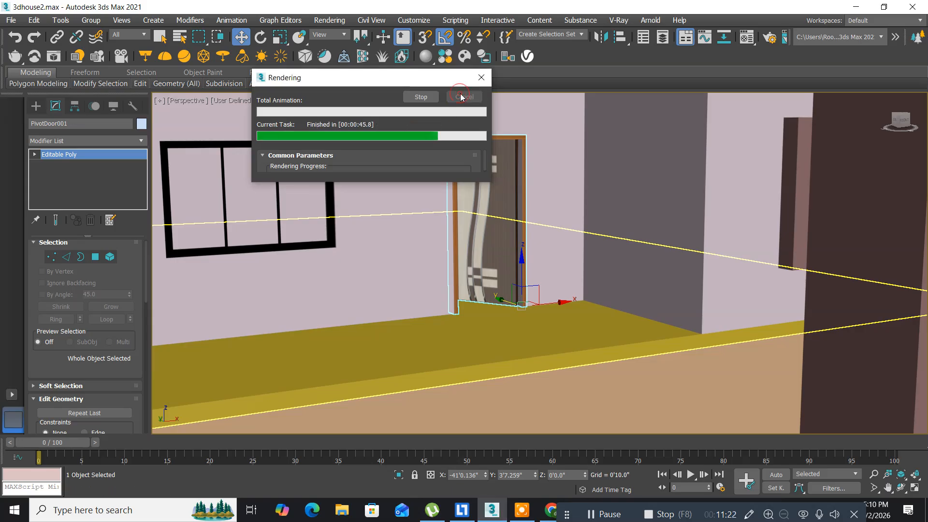
Select the yellow porch floor slab and change the unused 05 - Default material to a VRayMtl.
left_click(419, 364)
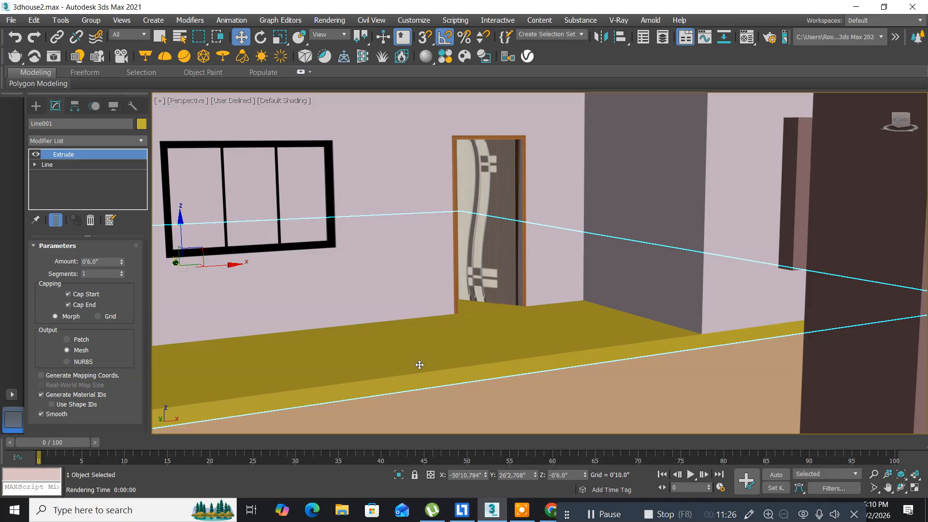
key("m")
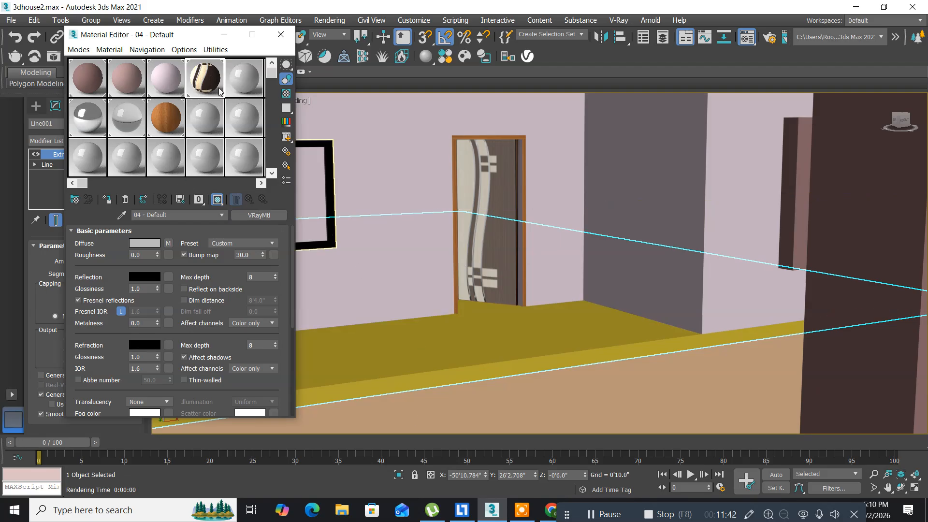
left_click(239, 77)
left_click(246, 213)
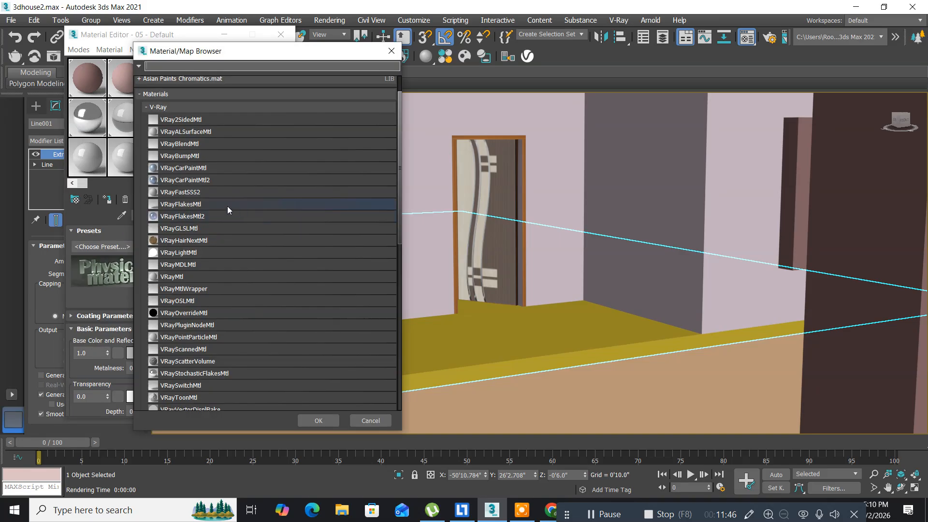
double_click(167, 275)
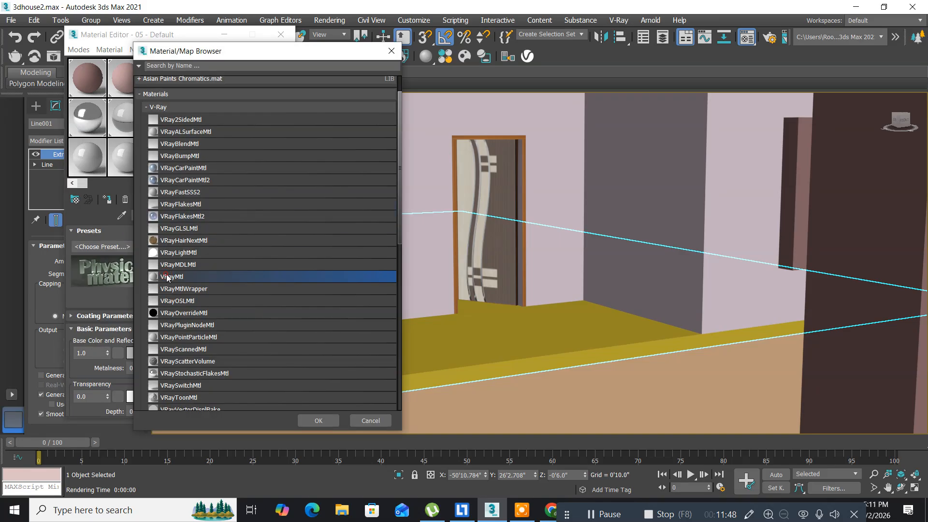
Assign a VRayBitmap to the 05 - Default reflection channel, loading the beige marble image 24a10bfb2e18f325edd10503d0f17bb3.jpg from the hd images folder.
left_click(167, 275)
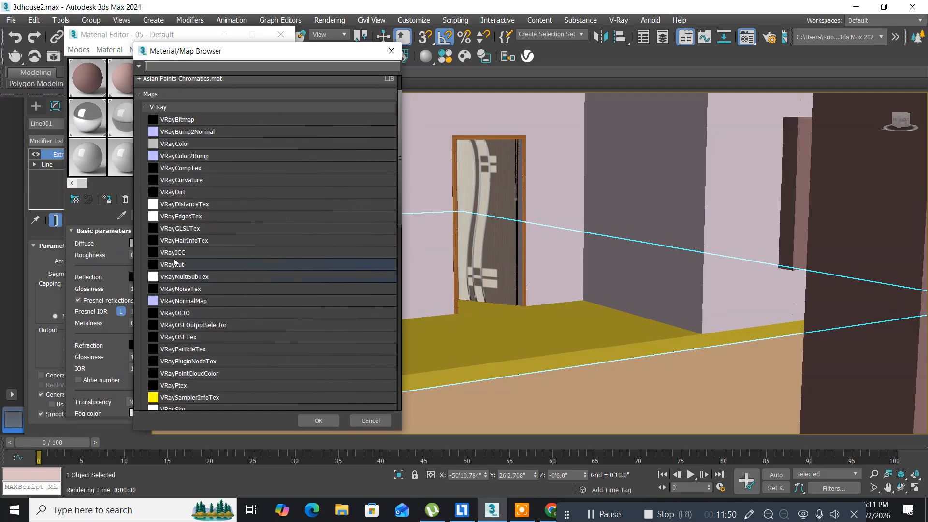
double_click(155, 122)
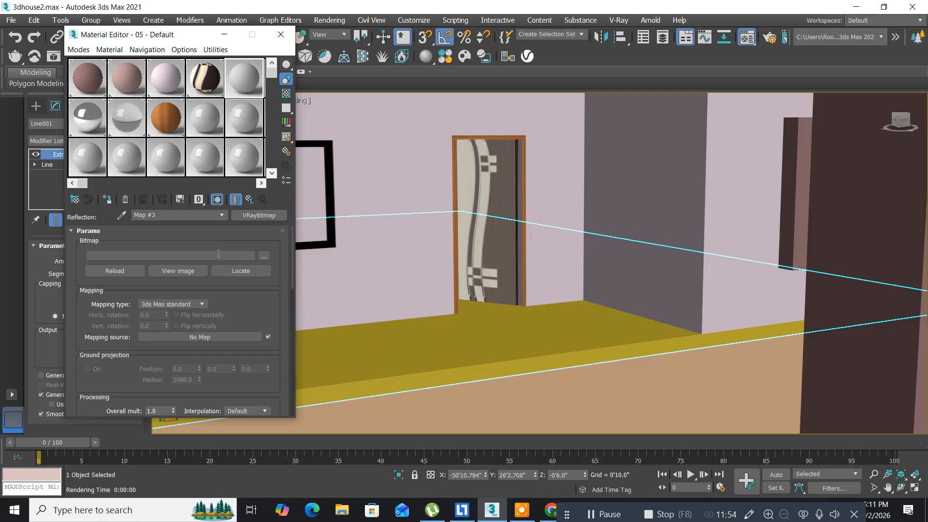
left_click(268, 256)
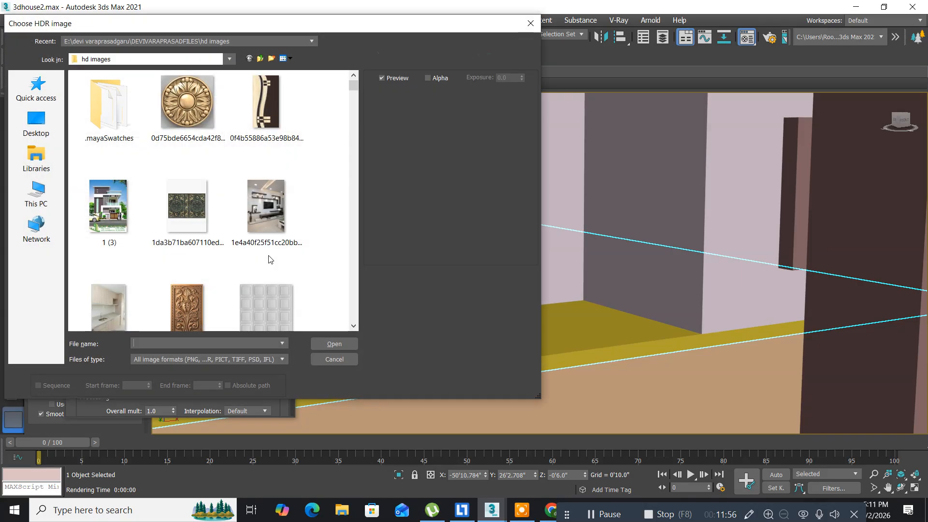
scroll(165, 221, "down", 3)
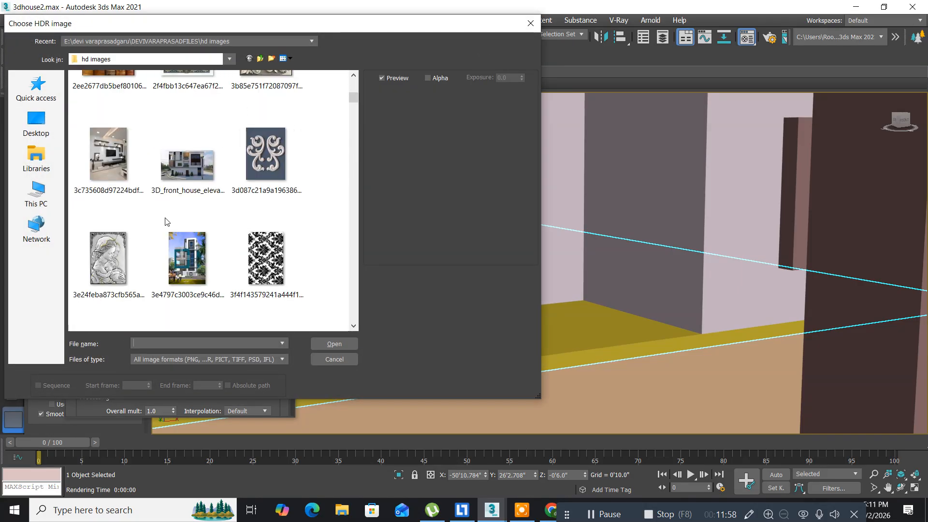
scroll(165, 222, "down", 3)
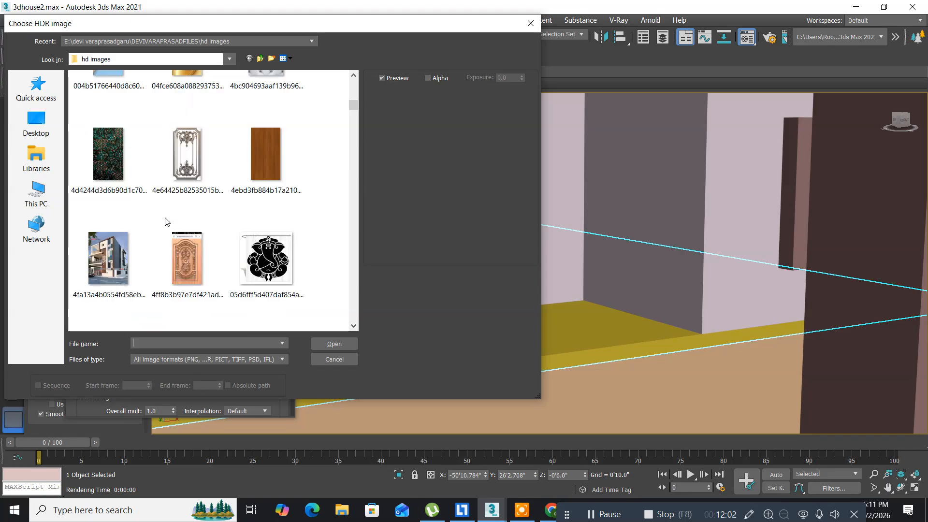
scroll(165, 221, "down", 3)
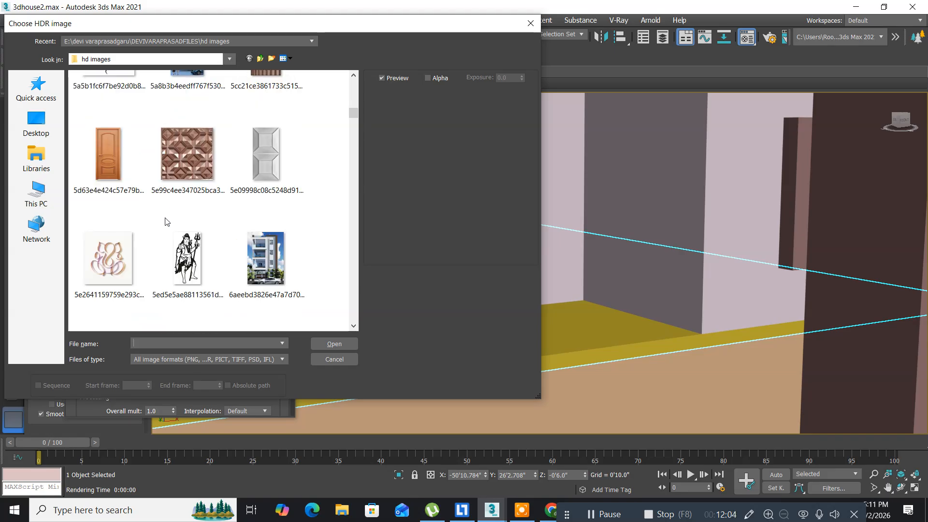
scroll(166, 222, "down", 3)
scroll(166, 221, "down", 3)
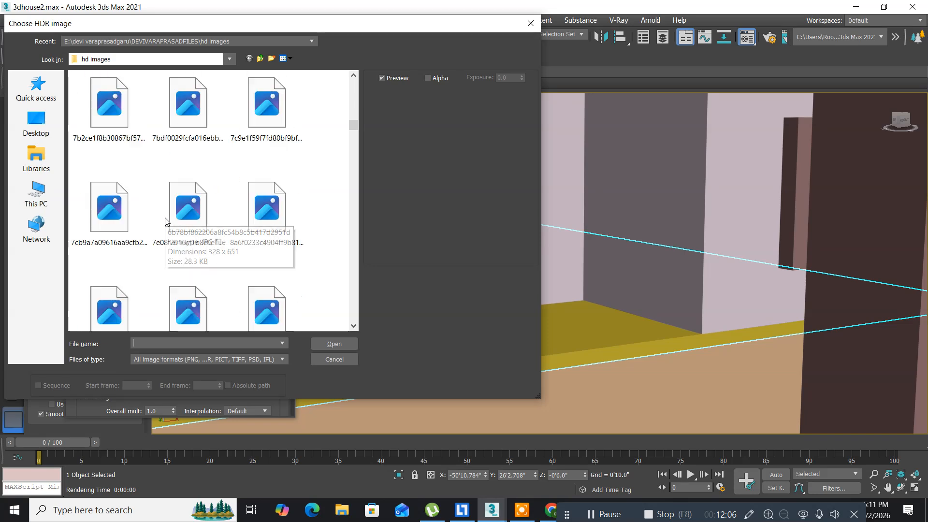
scroll(165, 221, "down", 3)
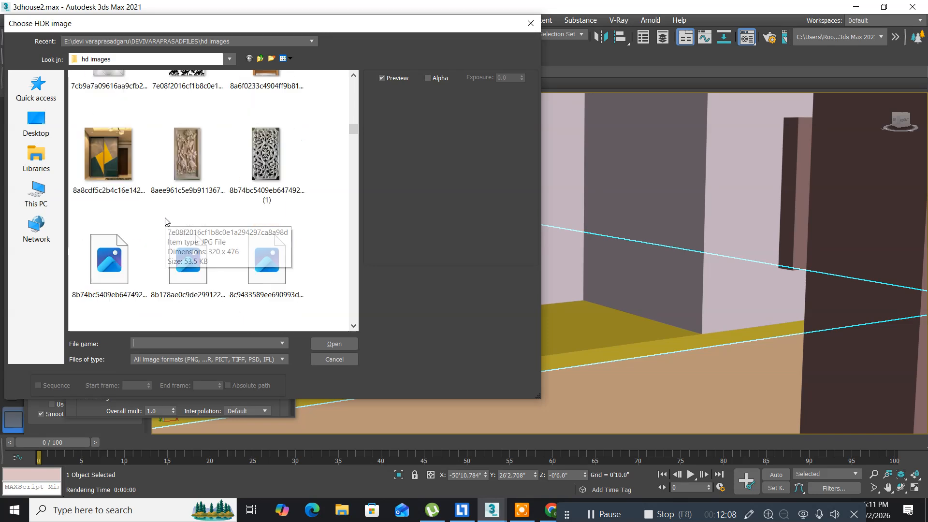
scroll(166, 222, "down", 3)
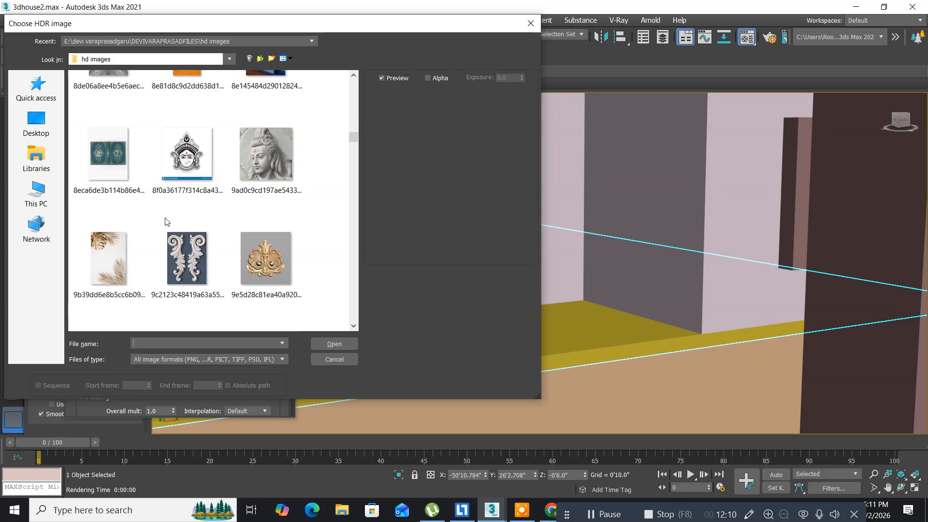
scroll(165, 222, "down", 3)
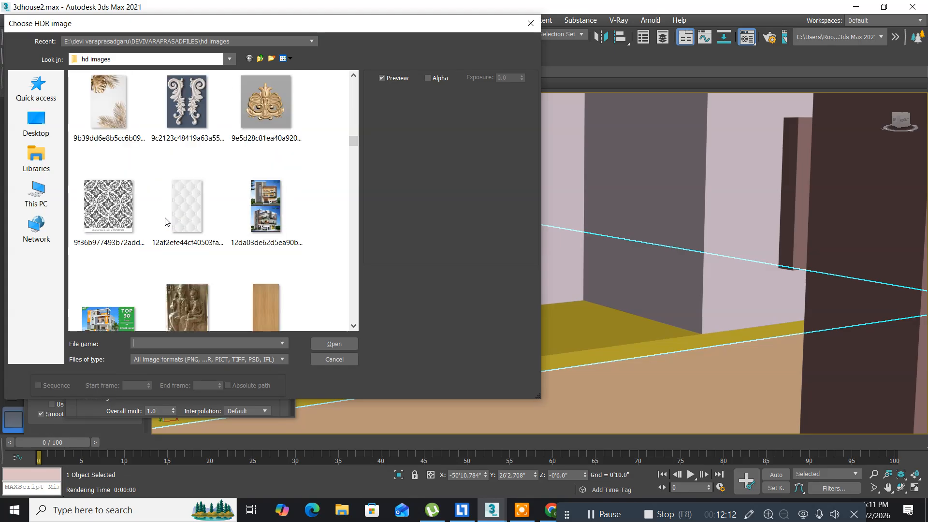
scroll(165, 221, "down", 3)
scroll(165, 221, "down", 3)
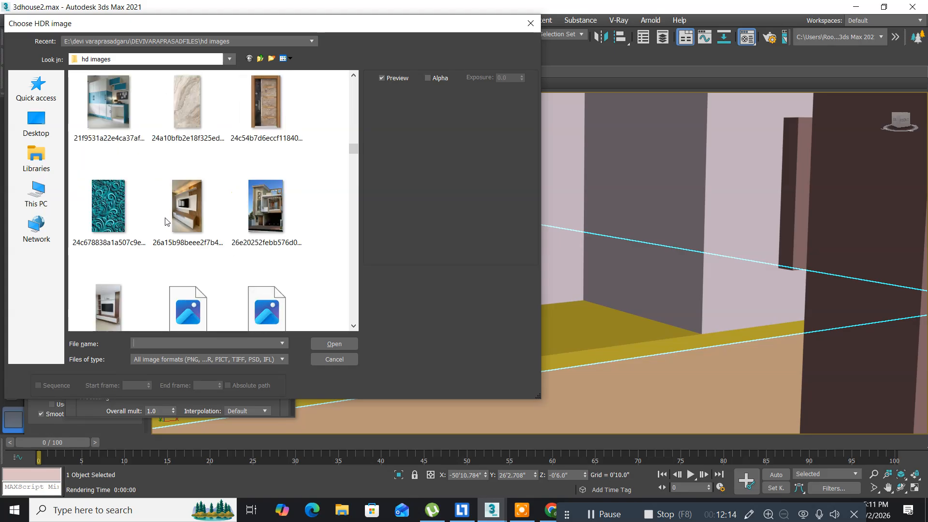
left_click(195, 106)
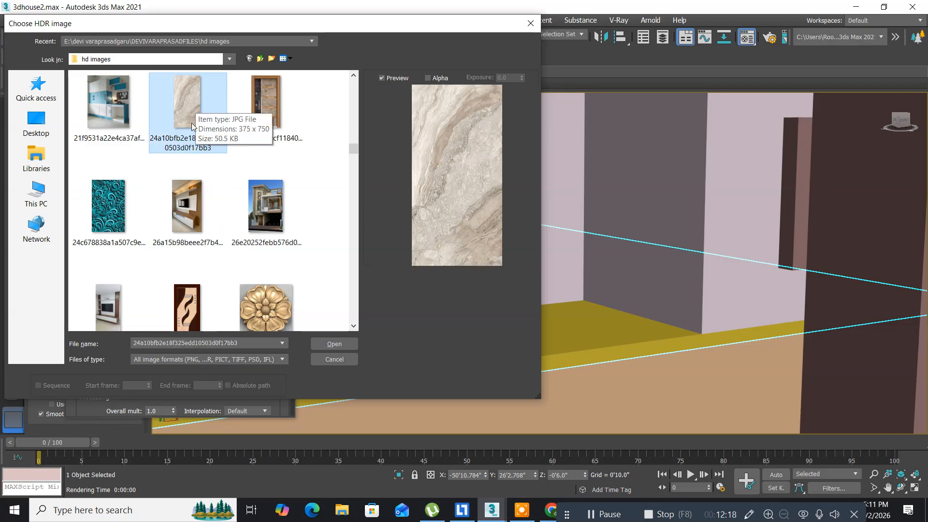
left_click(327, 345)
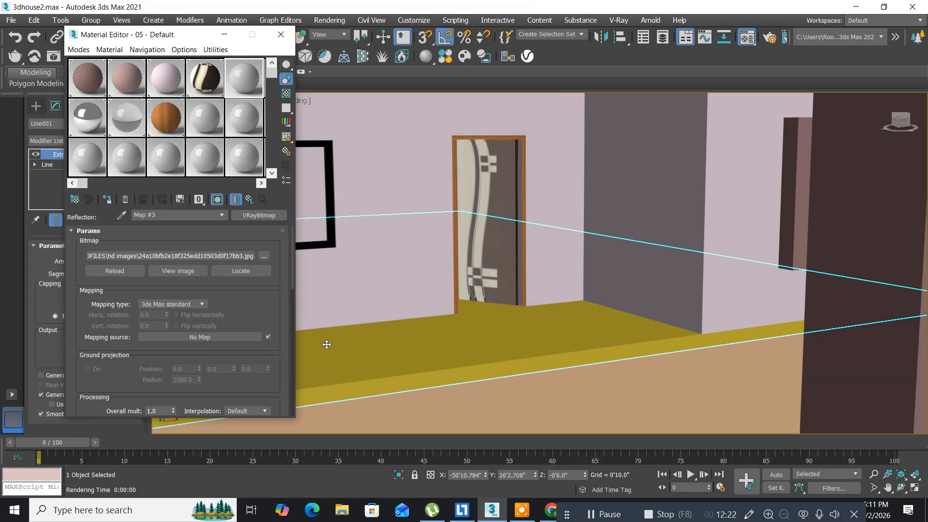
left_click(240, 200)
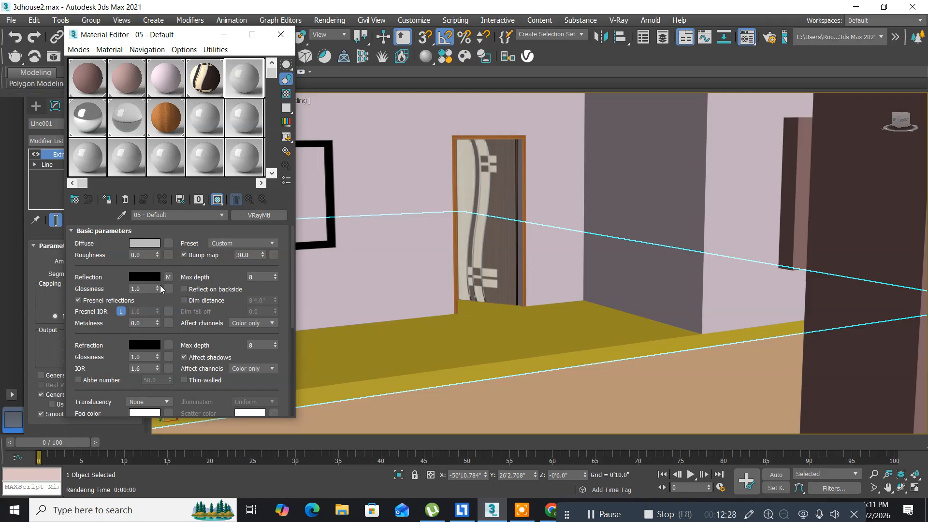
Assign a VRayBitmap with the marble image 24a10bfb2e18f325edd10503d0f17bb3.jpg to the 05 - Default diffuse channel, and return to the parent material.
left_click(248, 74)
left_click(168, 246)
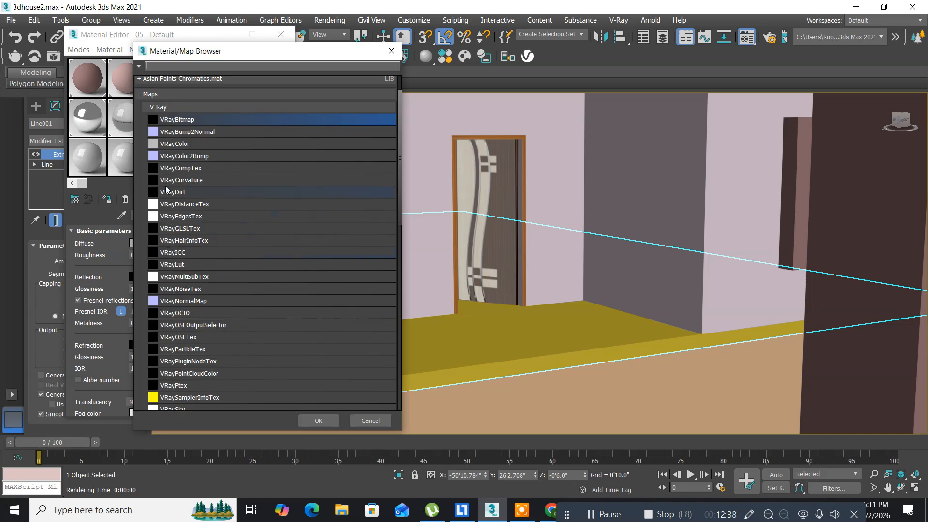
double_click(157, 120)
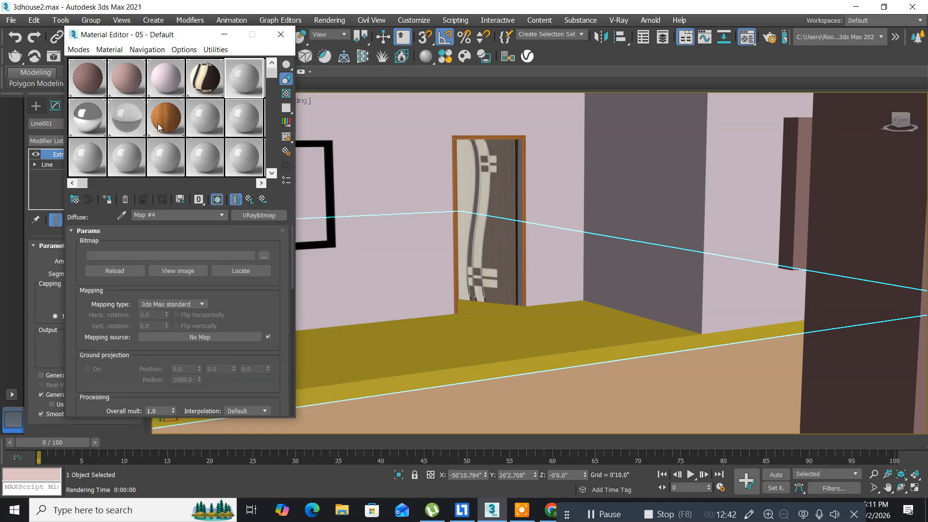
left_click(262, 257)
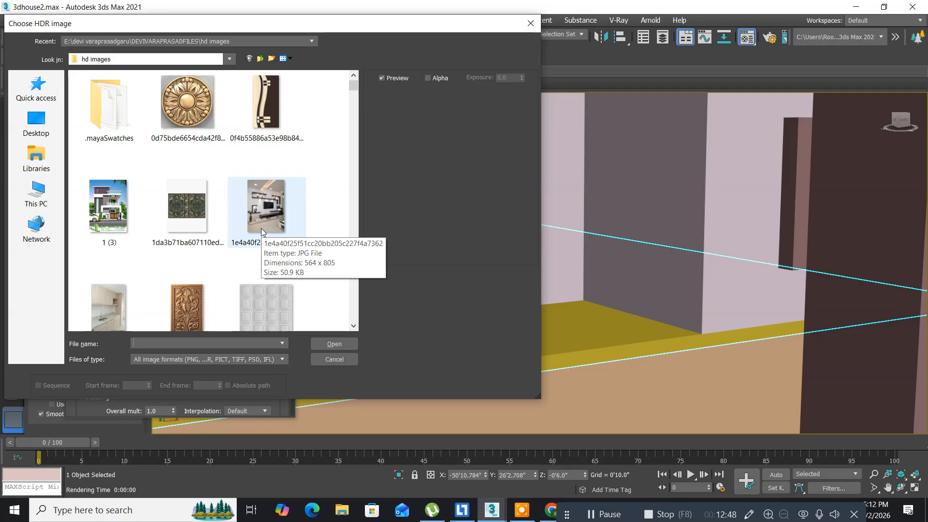
scroll(260, 231, "down", 2)
scroll(261, 231, "down", 2)
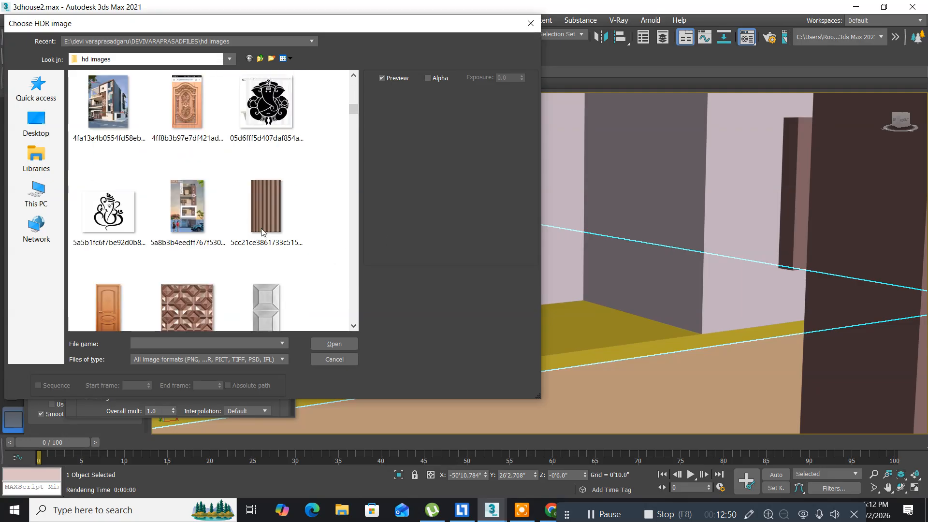
scroll(261, 231, "down", 2)
scroll(262, 231, "down", 4)
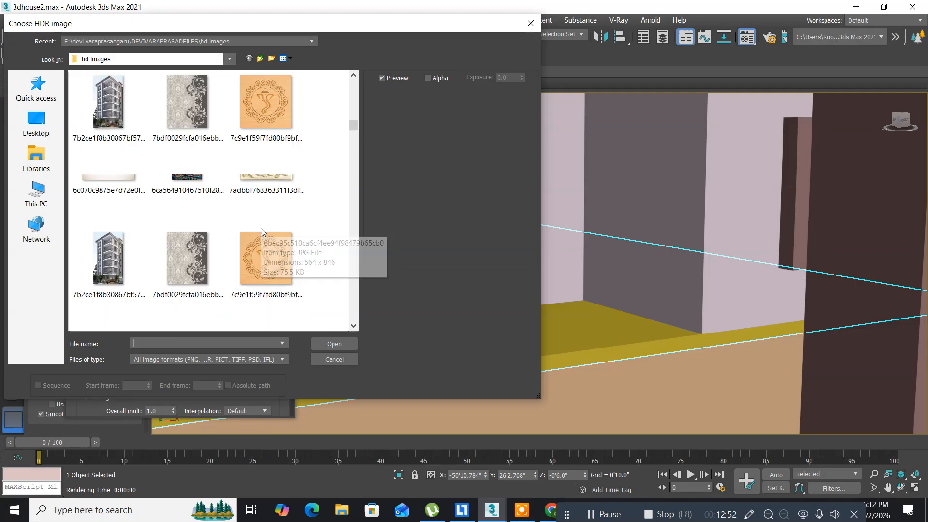
scroll(261, 231, "down", 5)
scroll(261, 231, "up", 3)
scroll(261, 231, "down", 3)
scroll(261, 231, "down", 5)
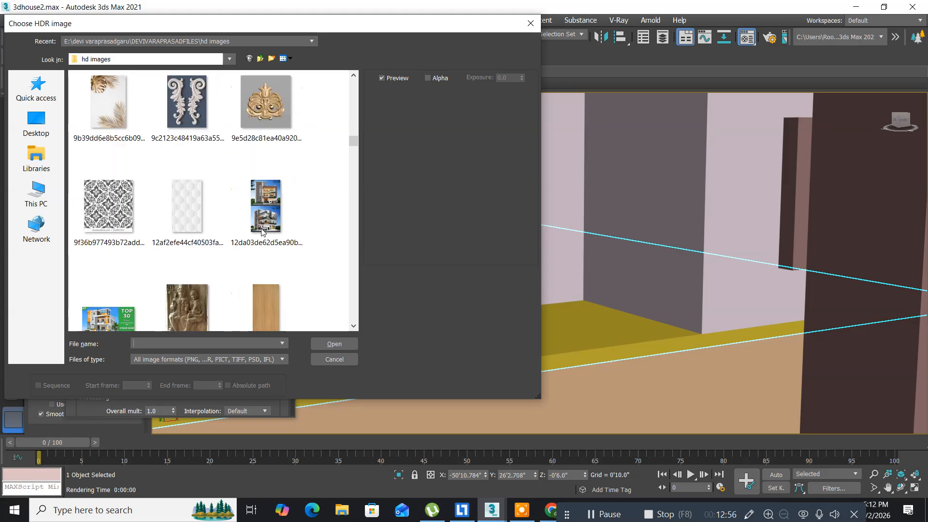
scroll(261, 231, "down", 5)
left_click(193, 111)
left_click(333, 344)
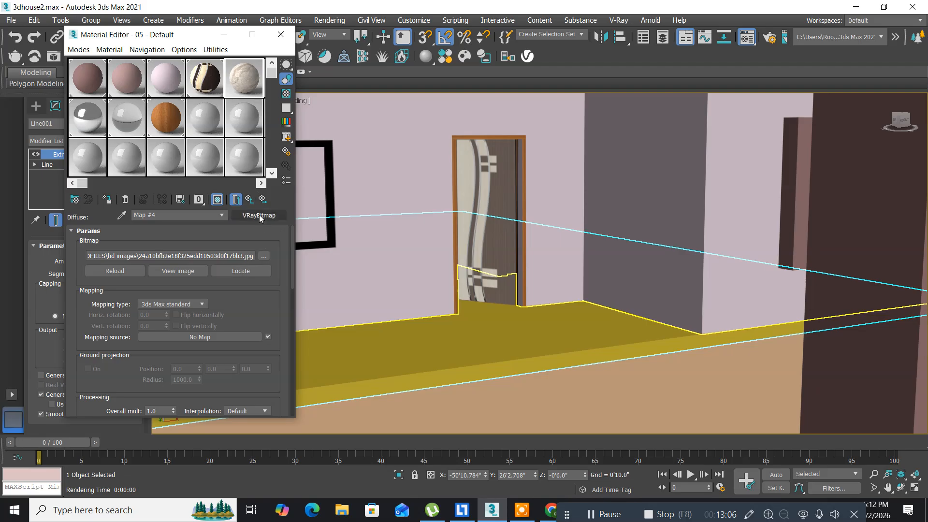
left_click(249, 199)
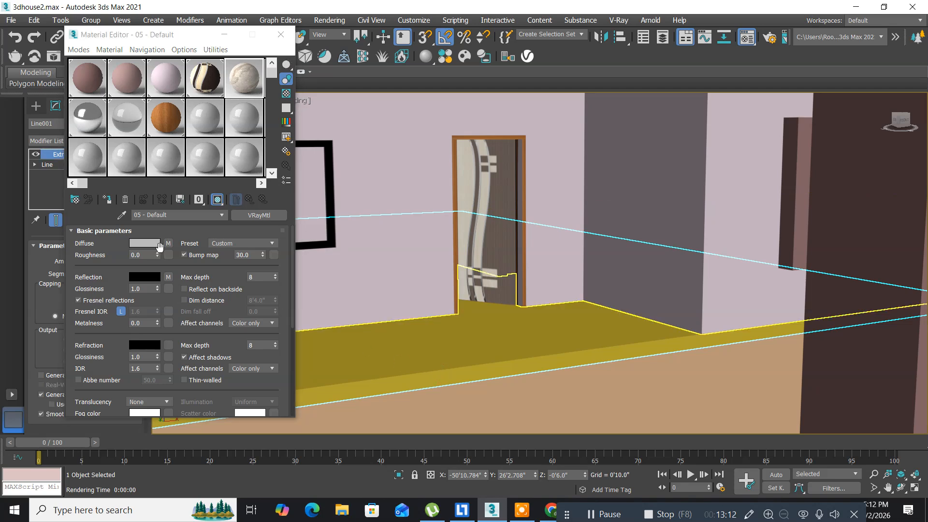
Assign the 05 - Default marble material to the selected porch floor slab and check it in the perspective view.
left_click(108, 201)
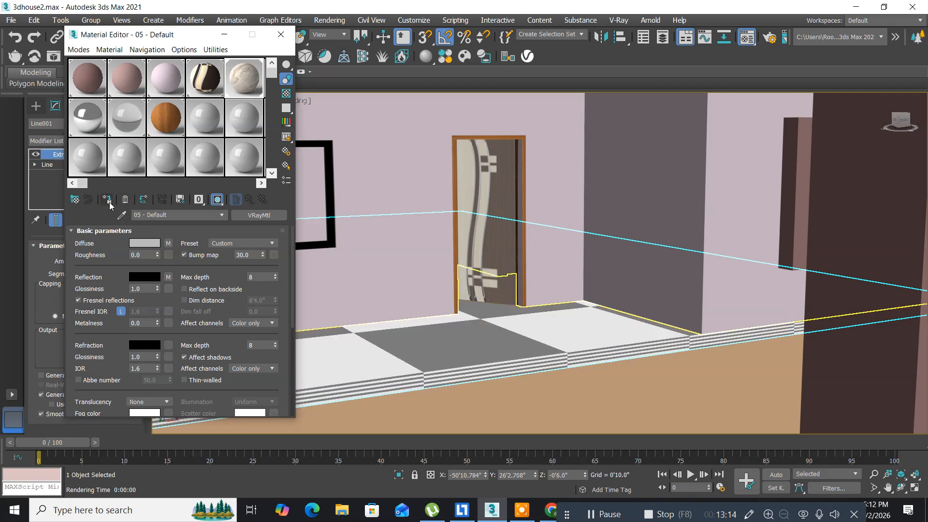
scroll(441, 355, "down", 5)
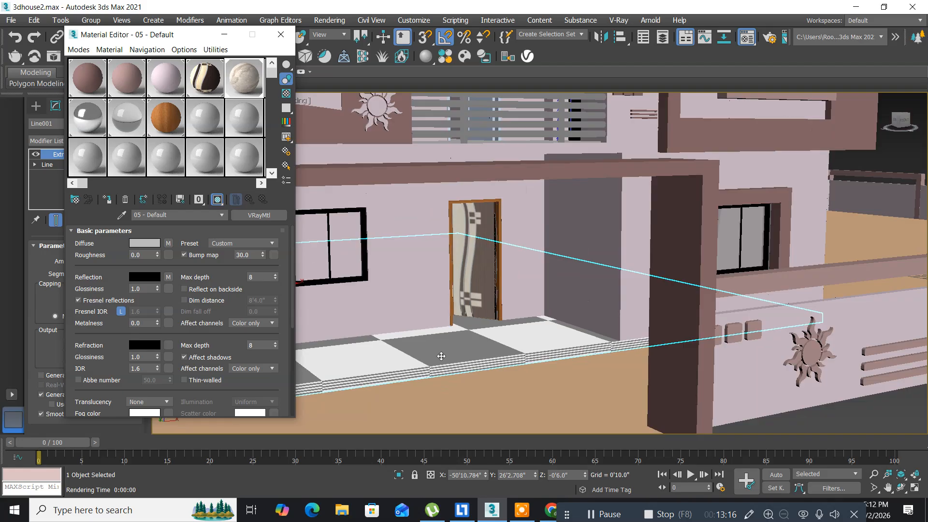
scroll(441, 356, "up", 5)
scroll(441, 355, "down", 2)
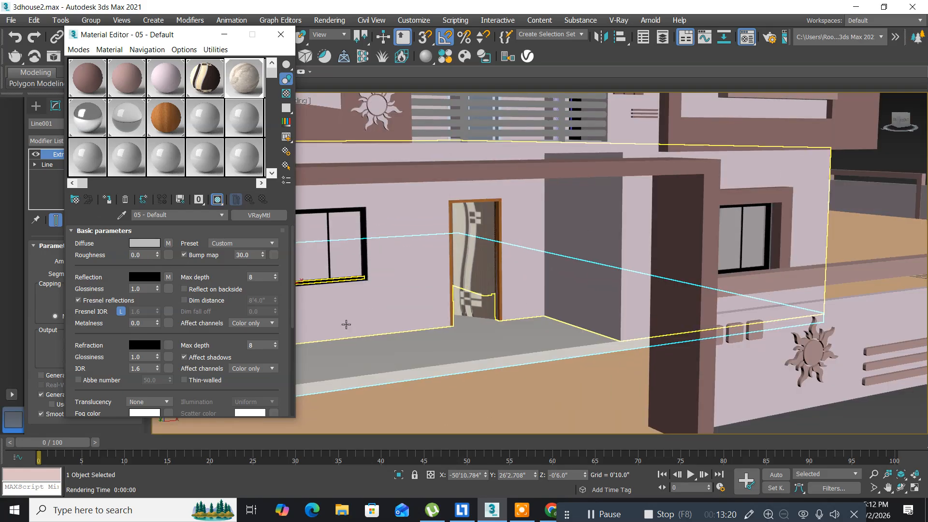
scroll(379, 356, "up", 3)
scroll(380, 356, "down", 3)
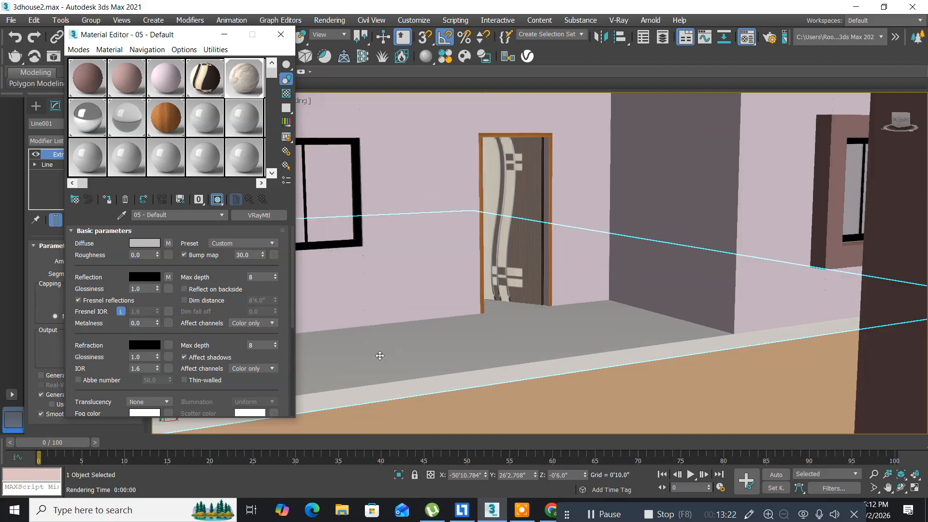
Add a UVW Map modifier to the porch floor slab and set its mapping to Box.
left_click_drag(159, 35, 657, 49)
left_click(145, 142)
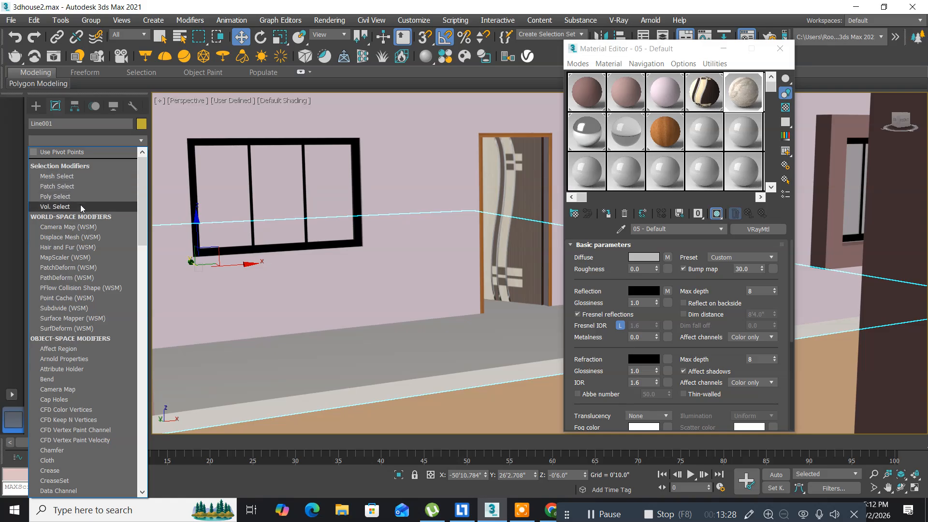
key("u")
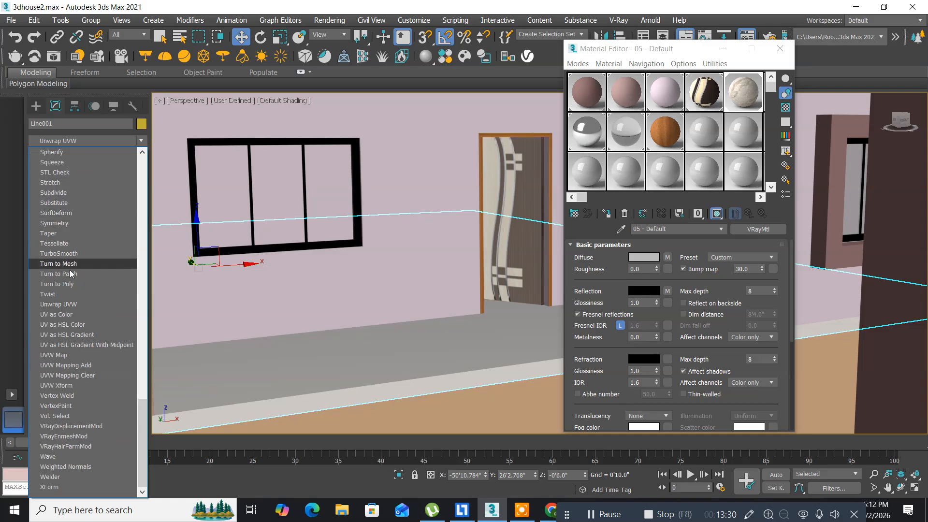
left_click(67, 354)
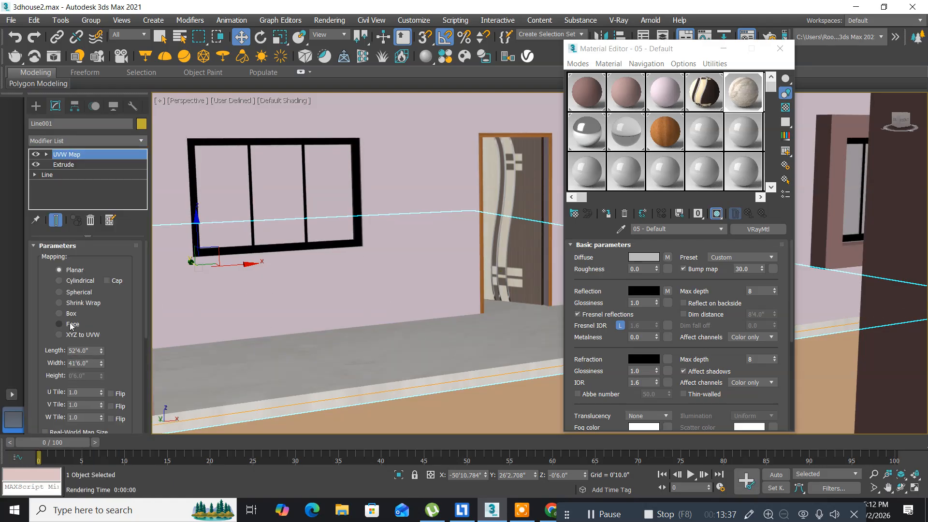
left_click(59, 312)
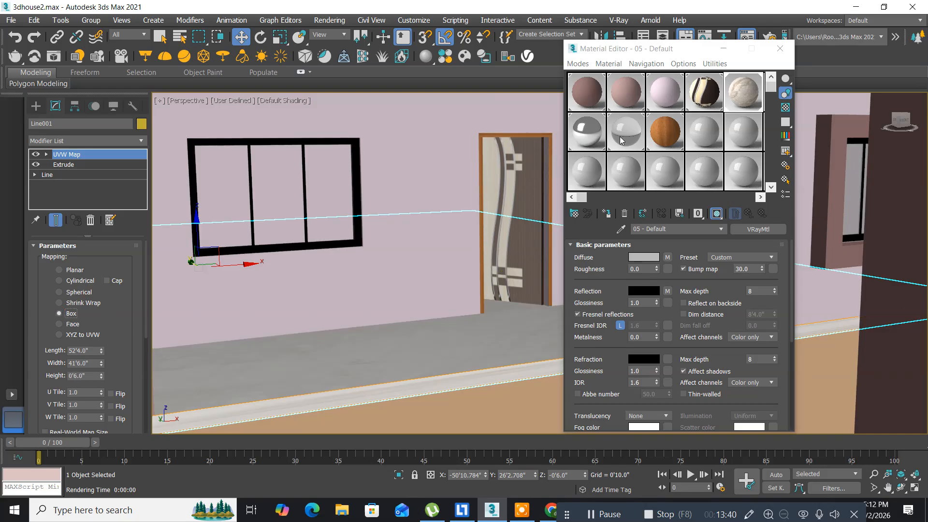
Set the reflection colour of the 05 - Default marble material to a dark grey with value 37.
left_click_drag(595, 54, 103, 22)
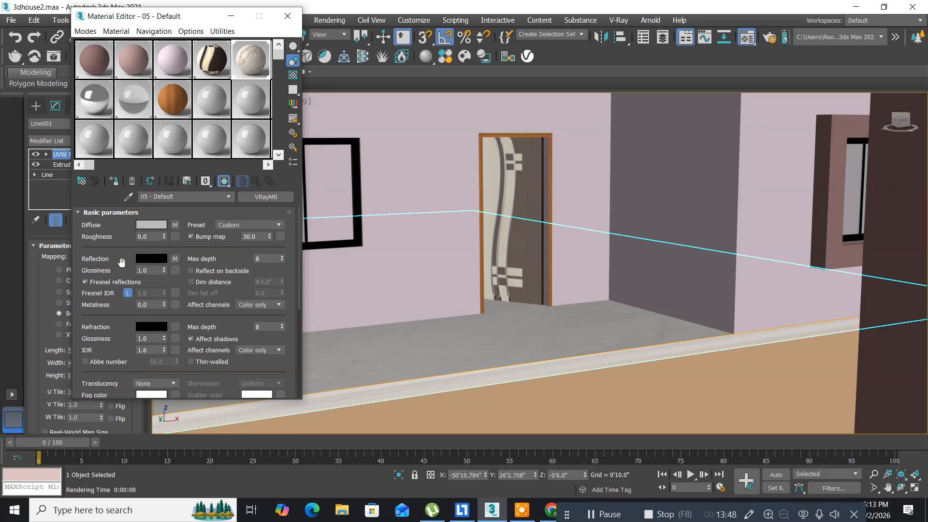
left_click(151, 259)
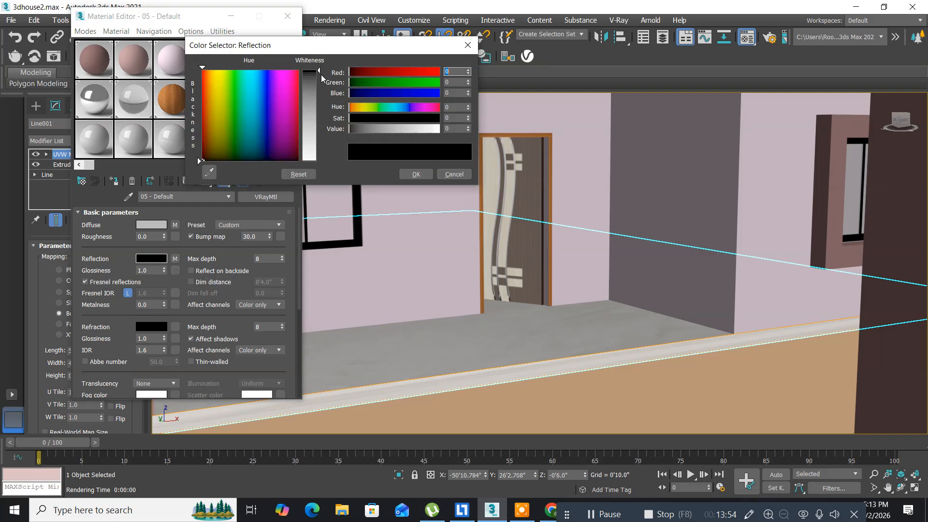
left_click_drag(320, 71, 319, 80)
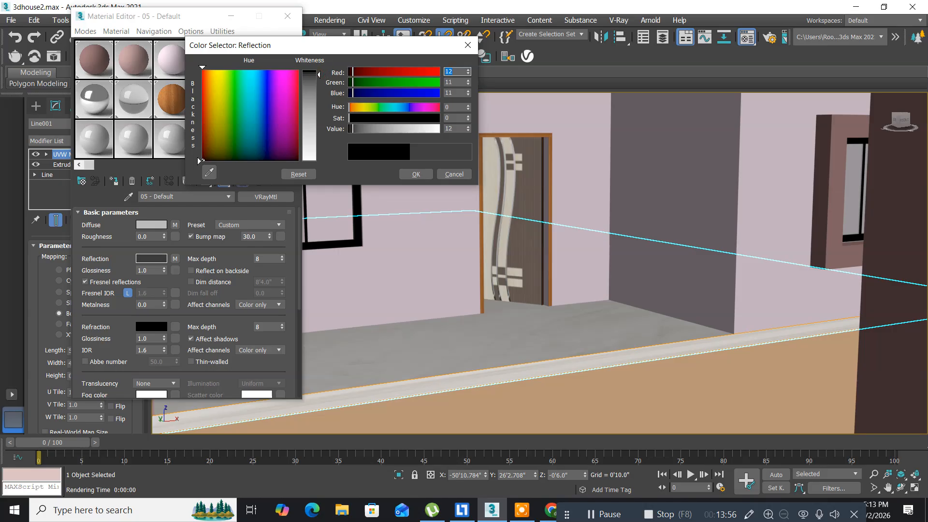
left_click_drag(320, 80, 320, 83)
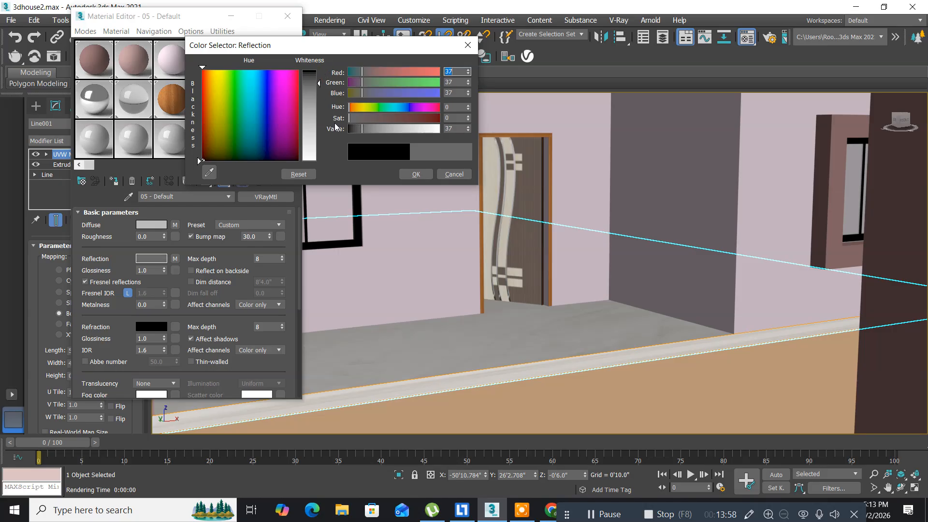
left_click(412, 174)
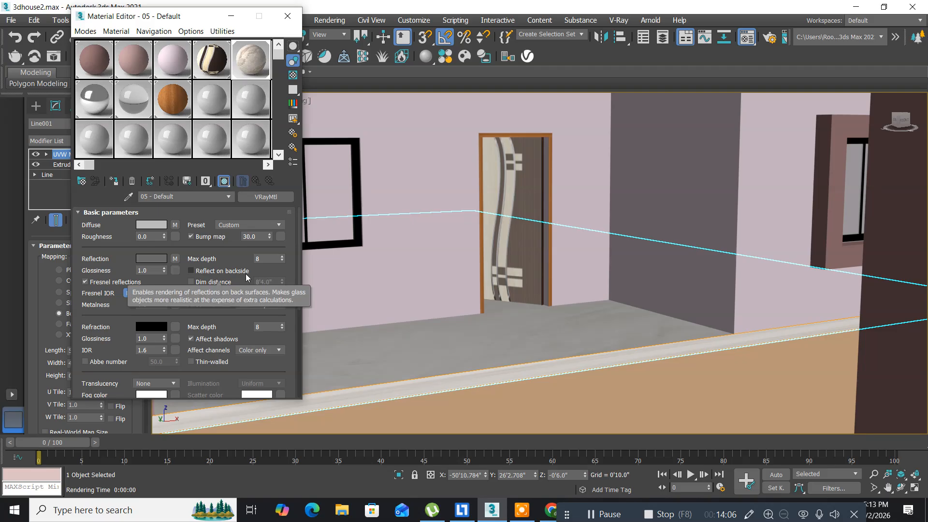
Copy the marble bitmap from the diffuse channel of the 05 - Default material.
right_click(178, 225)
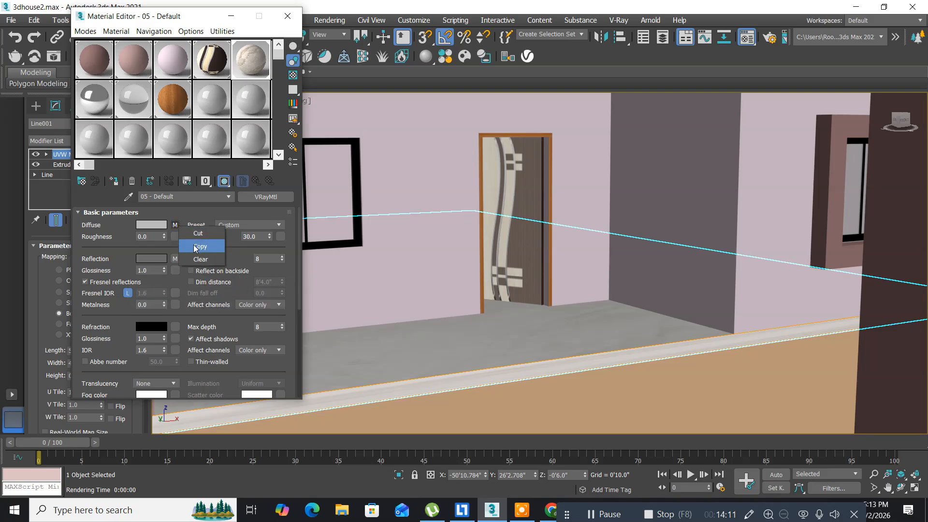
left_click(196, 247)
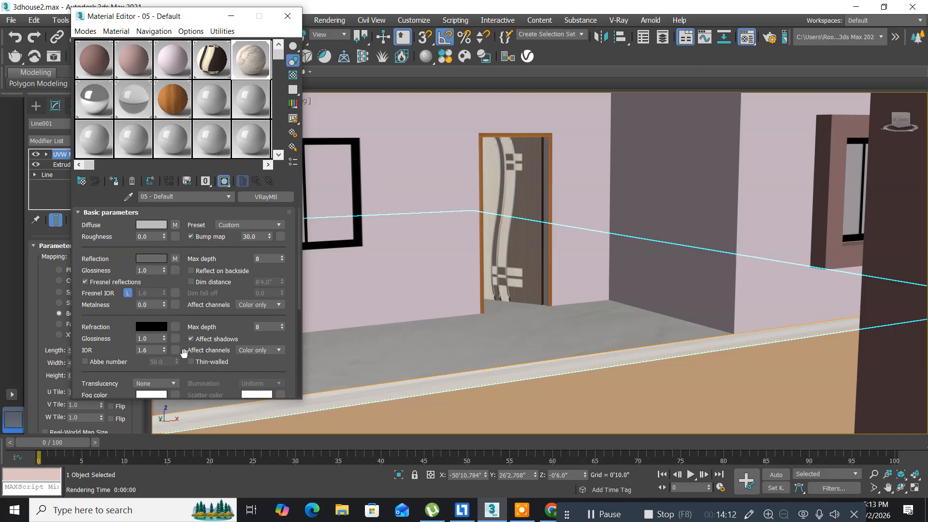
Look through the material's Options, BRDF, Sheen, Thin Film and Coat parameters for the bump map slot.
scroll(133, 319, "down", 8)
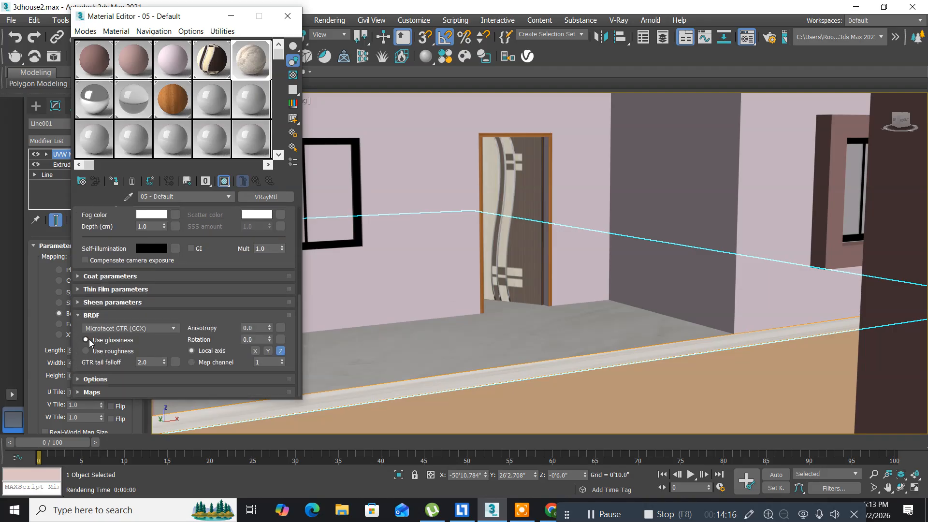
left_click(80, 379)
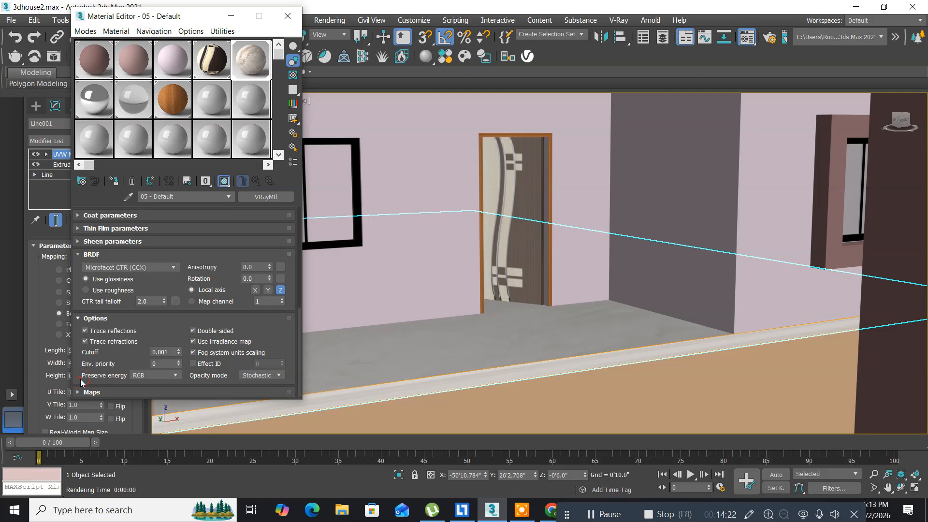
scroll(112, 351, "up", 5)
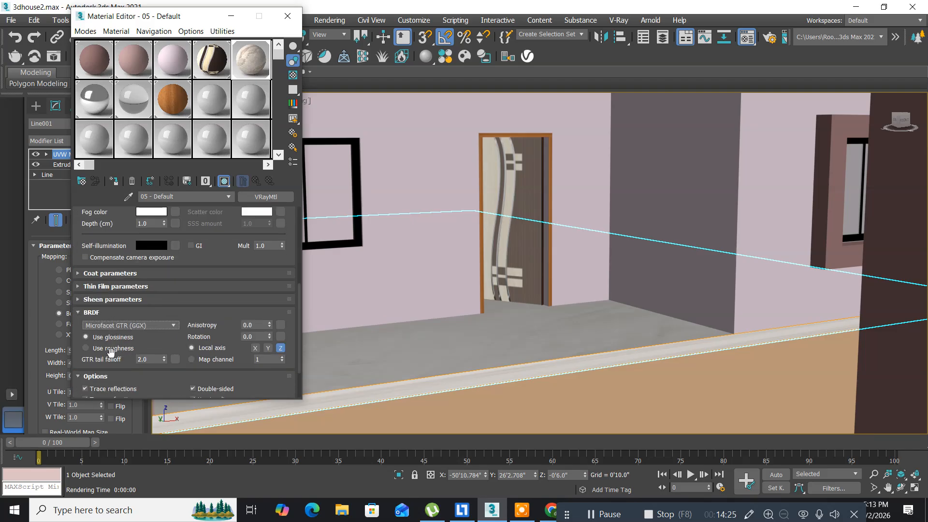
left_click(78, 312)
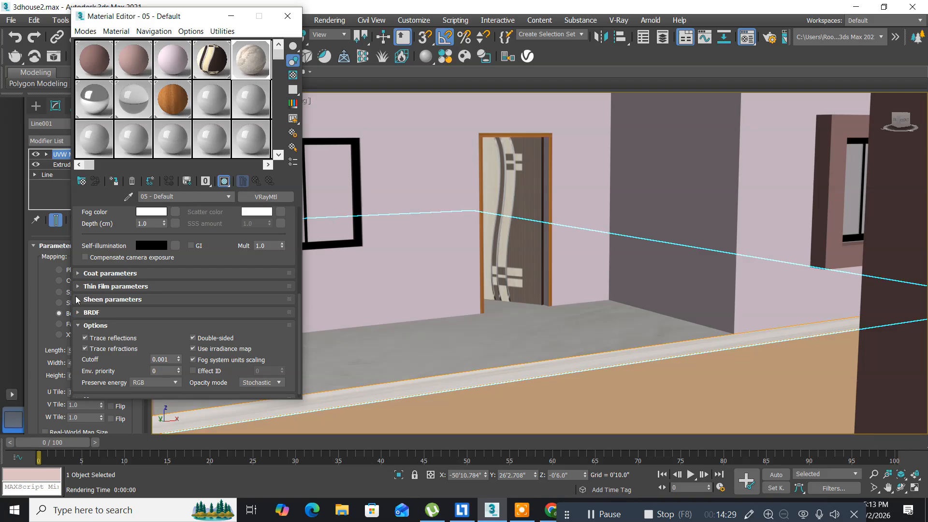
left_click(77, 299)
left_click(78, 300)
left_click(78, 286)
left_click(78, 287)
left_click(78, 273)
left_click(78, 274)
scroll(168, 308, "down", 1)
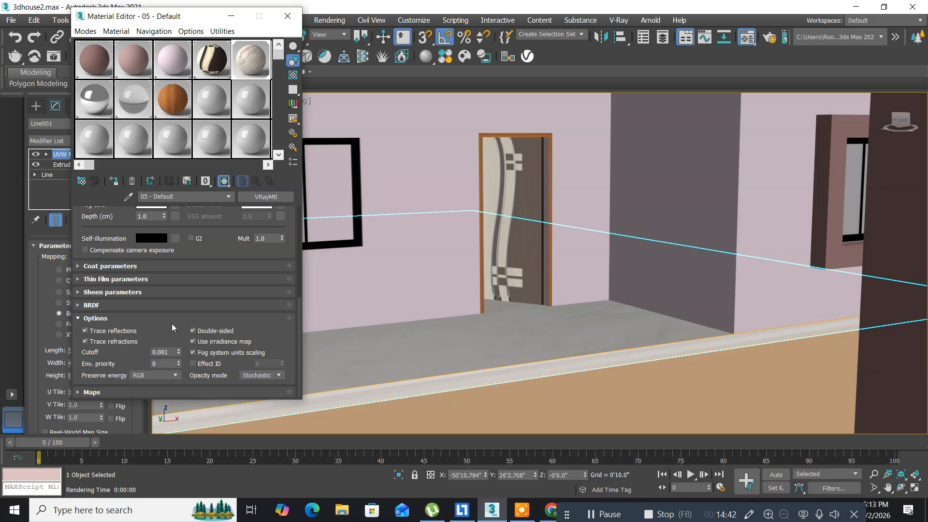
scroll(176, 318, "up", 3)
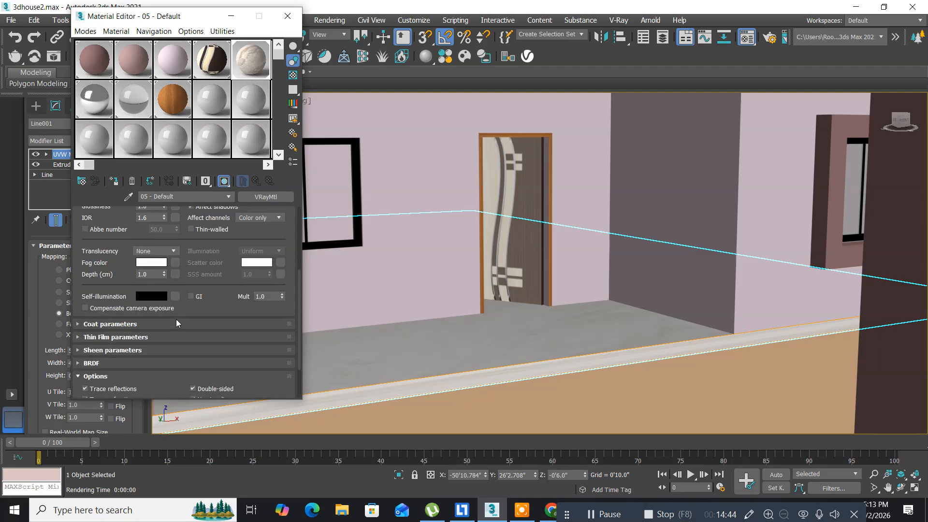
scroll(175, 318, "up", 5)
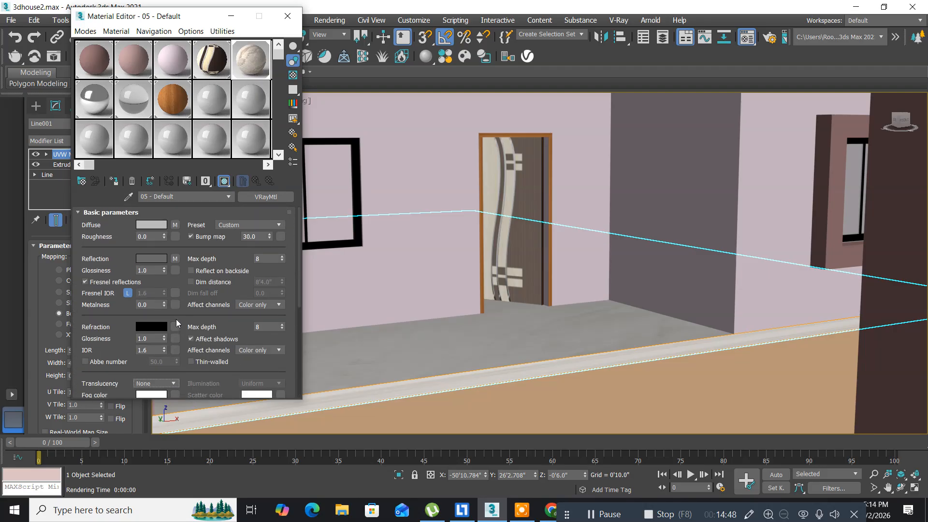
scroll(176, 319, "down", 7)
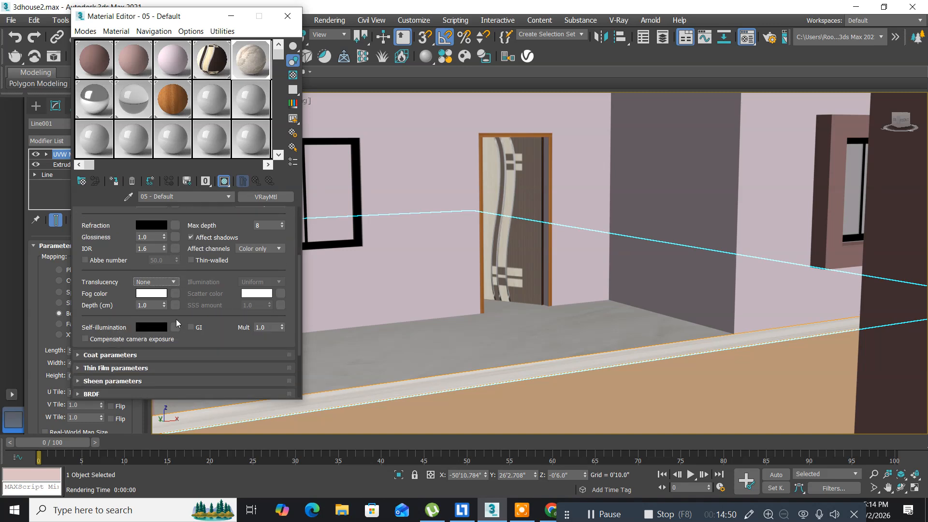
scroll(176, 322, "down", 1)
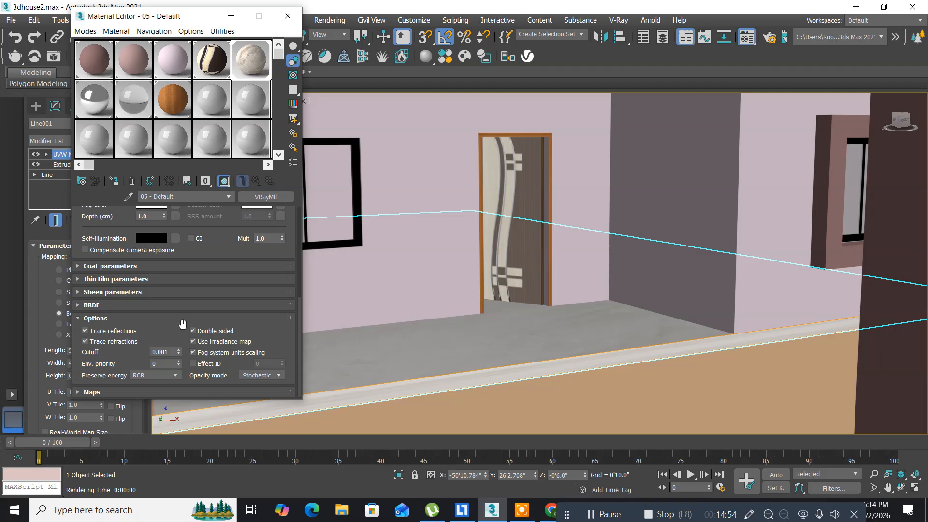
Paste the copied marble bitmap into the 05 - Default material's Bump map slot as a copy and close the Material Editor.
left_click(84, 392)
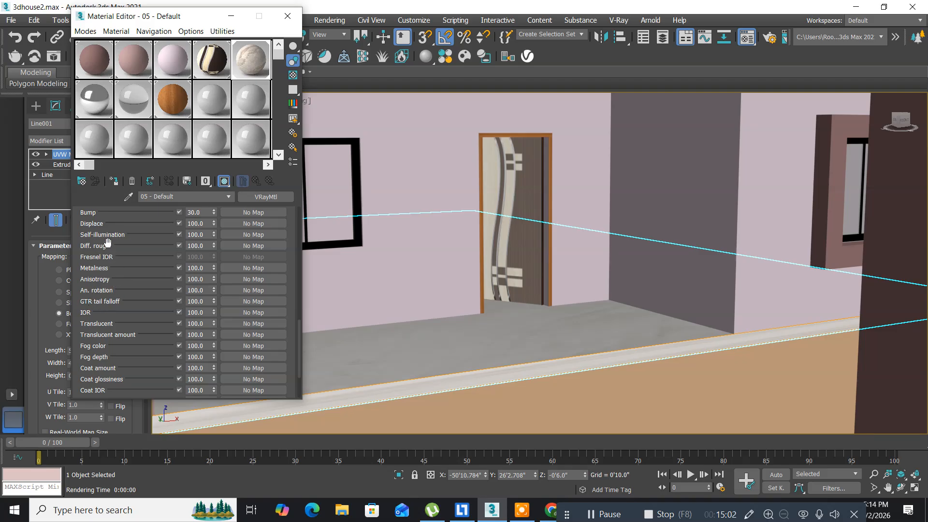
scroll(119, 235, "up", 1)
scroll(120, 235, "up", 1)
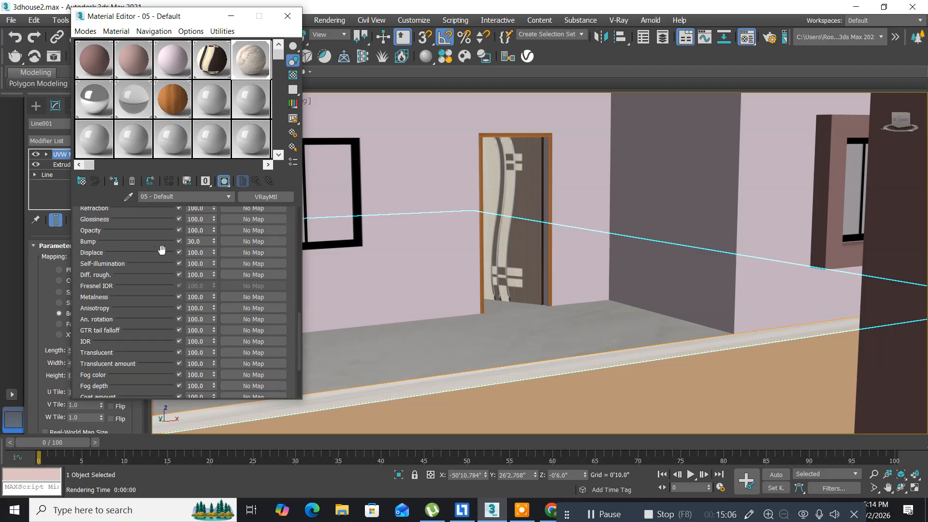
right_click(238, 246)
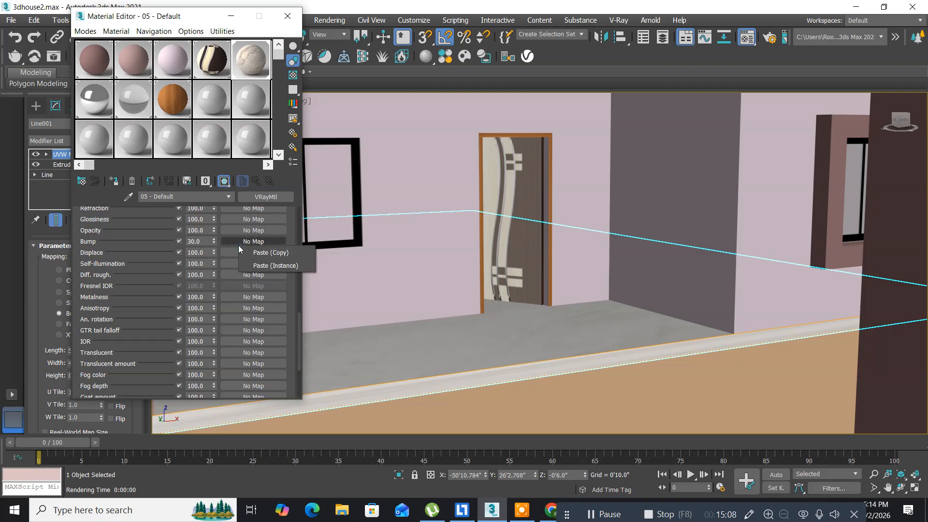
left_click(248, 252)
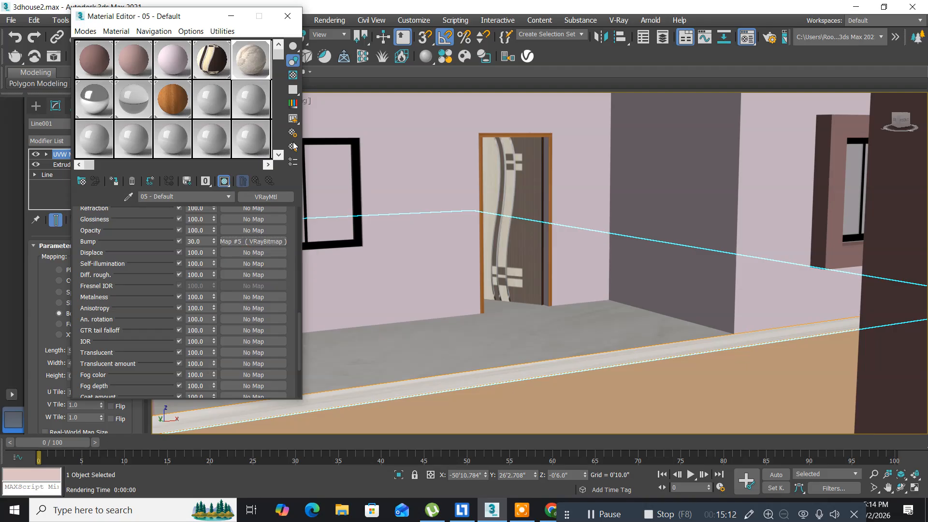
left_click(289, 18)
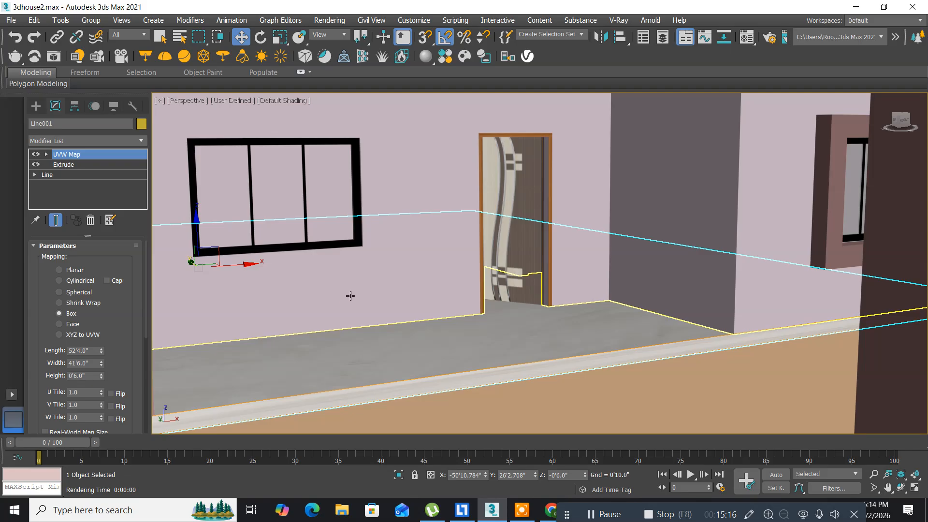
Frame the porch floor up close, test-render the perspective view, cancel the render, and show the whole porch again.
middle_click_drag(364, 277, 251, 156, "alt")
scroll(398, 313, "down", 3)
scroll(398, 313, "up", 4)
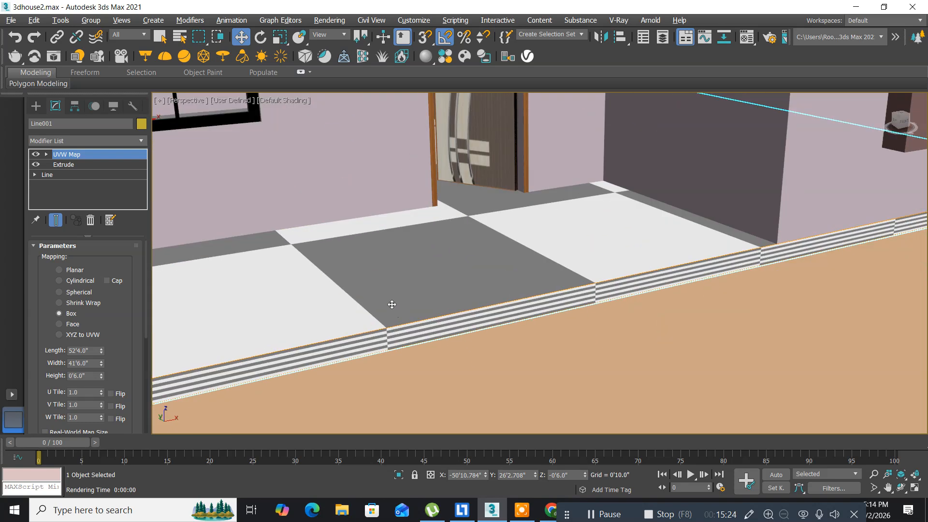
middle_click_drag(390, 296, 444, 341)
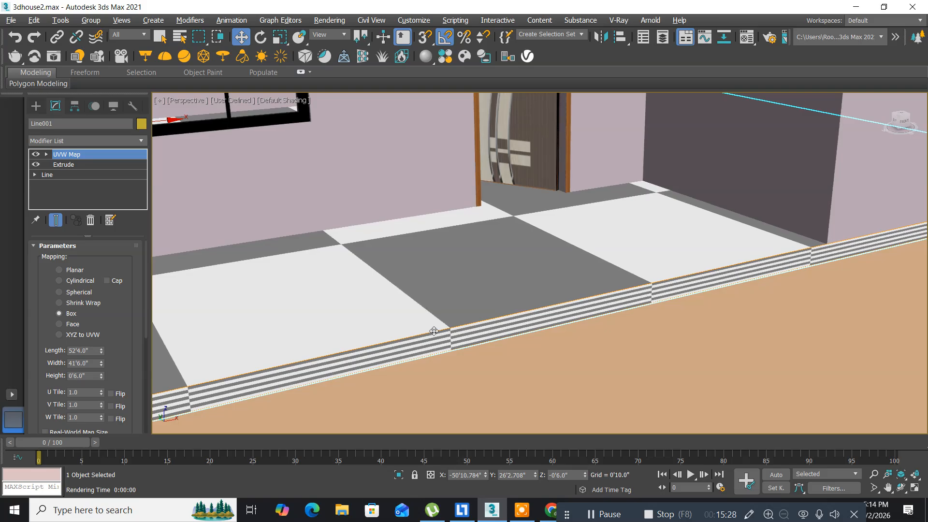
key("shift+q")
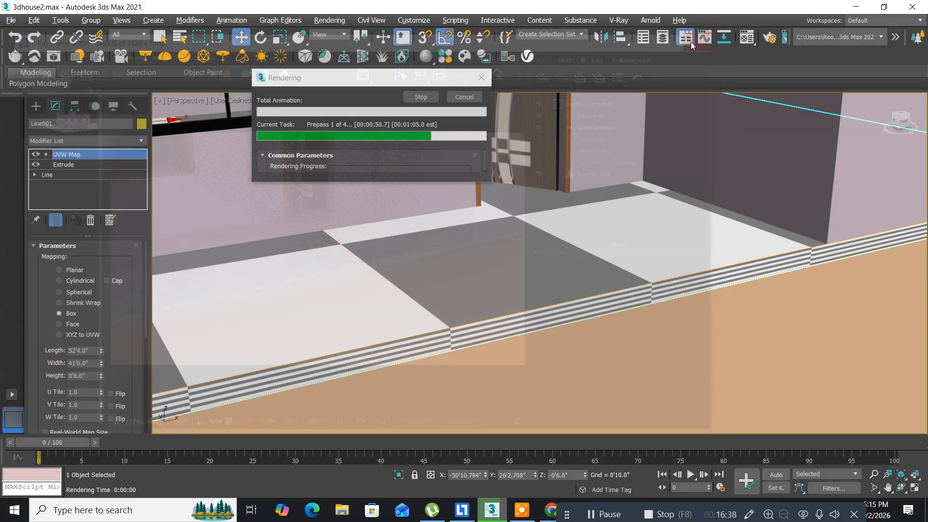
left_click(710, 35)
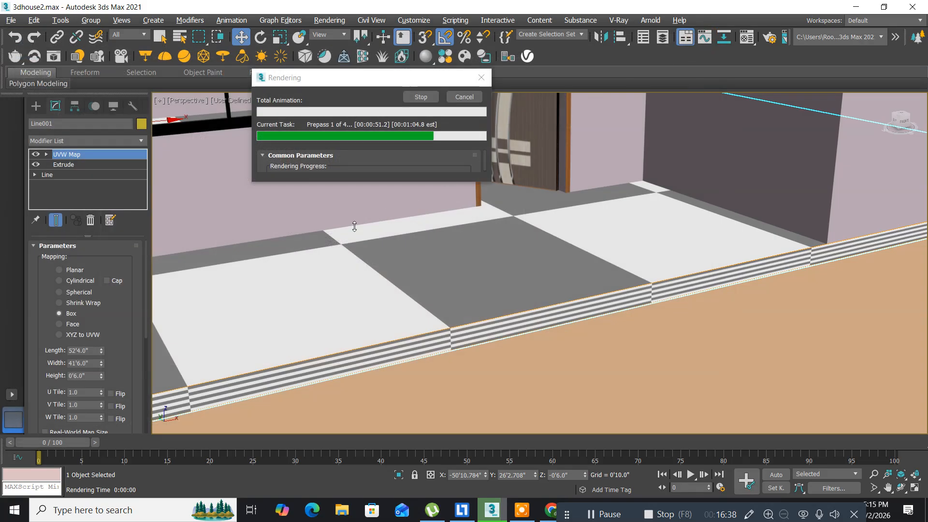
left_click(464, 97)
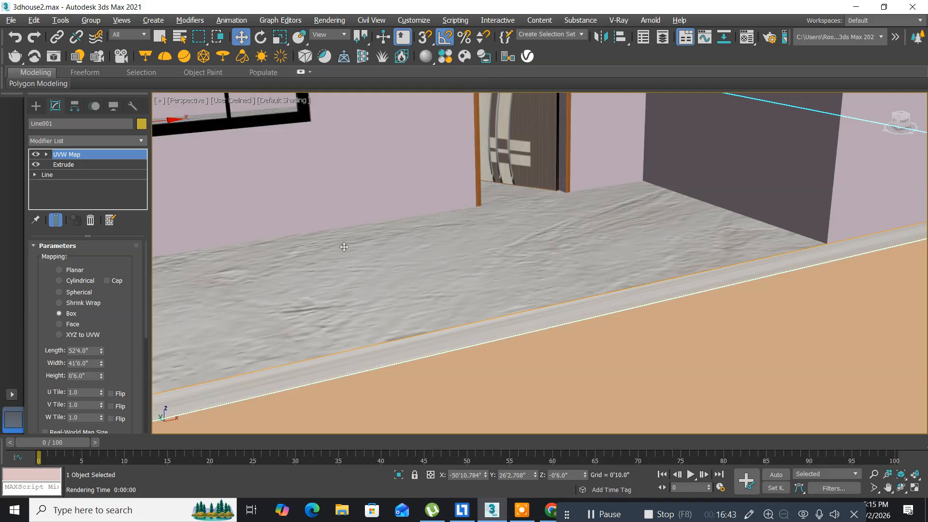
scroll(343, 247, "down", 5)
scroll(430, 284, "up", 3)
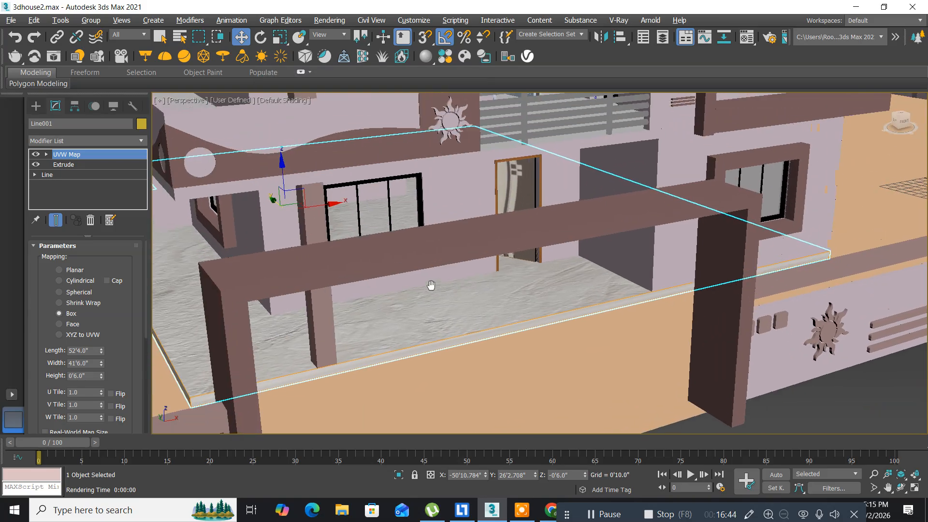
Assign the wall material to the ground-floor wall object of the house.
left_click(273, 222)
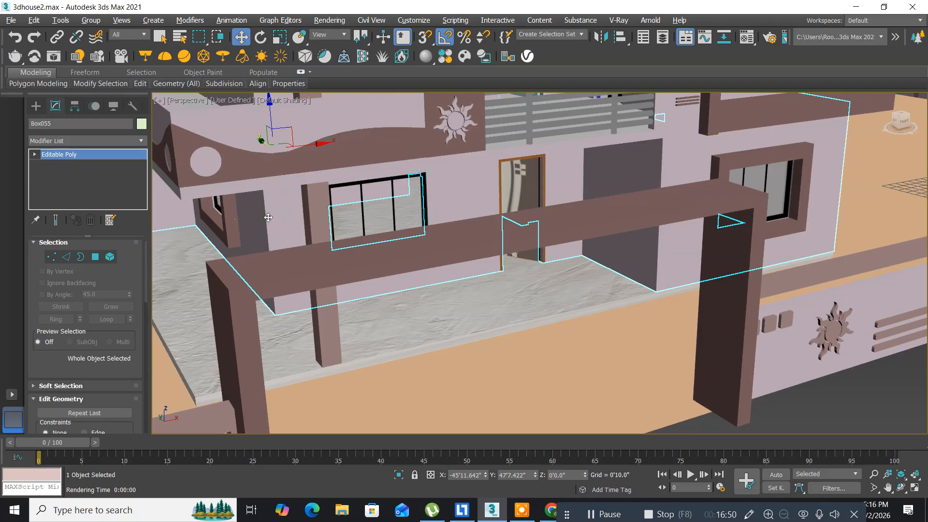
key("m")
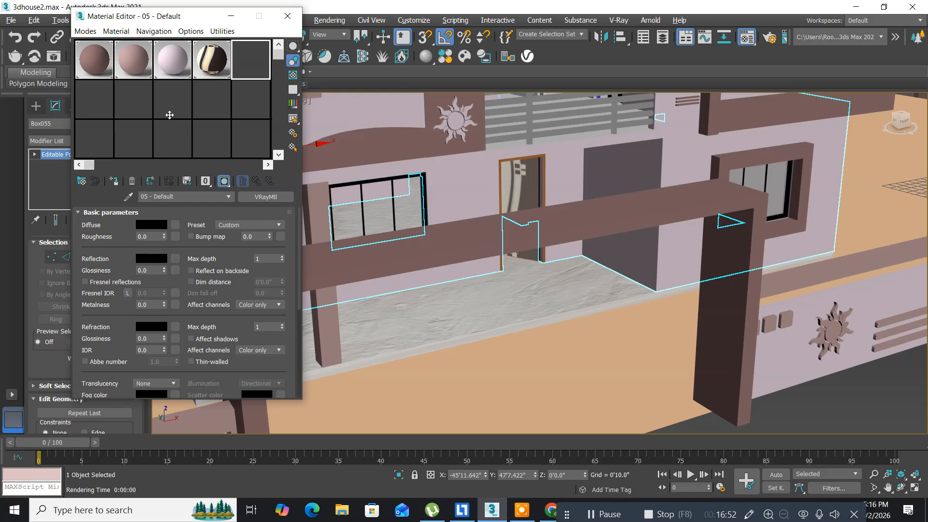
left_click(173, 70)
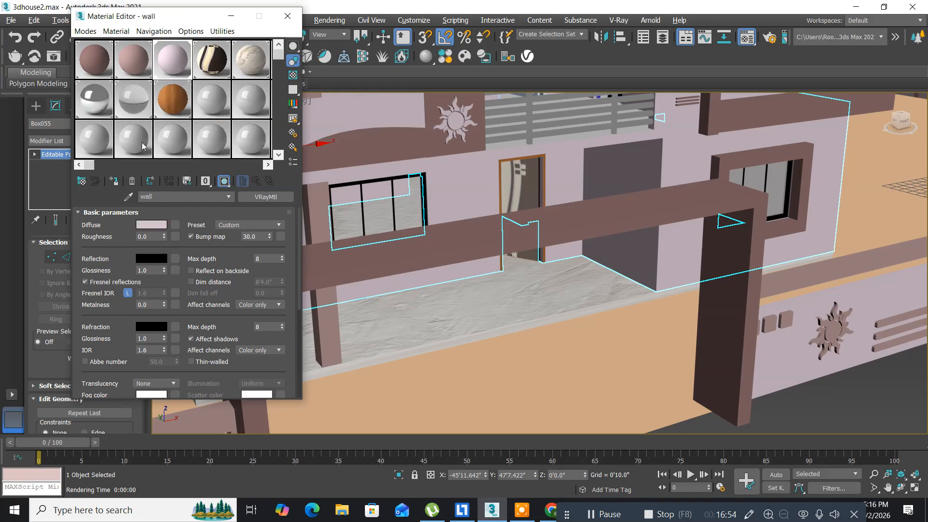
left_click(116, 183)
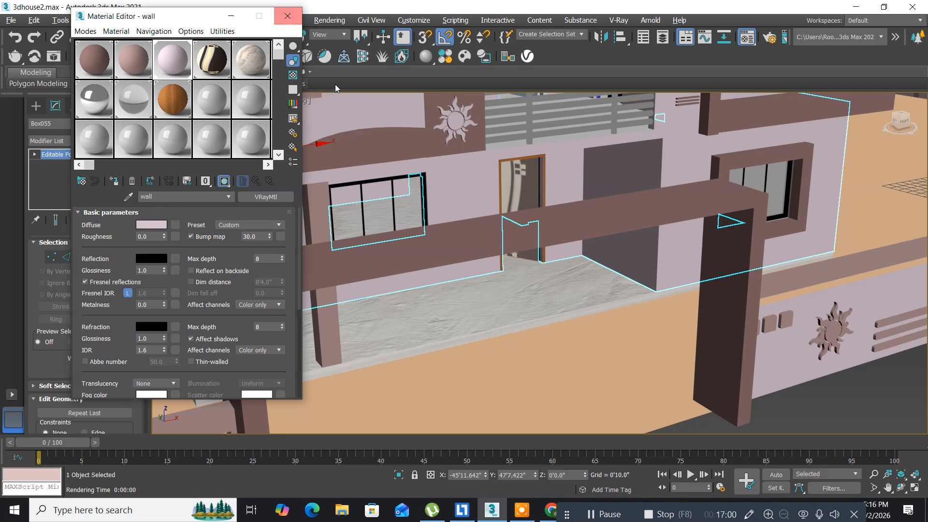
Delete the plain untextured pivot door in the upper floor's front wall, directly above the patterned ground-floor door.
middle_click_drag(526, 283, 505, 424)
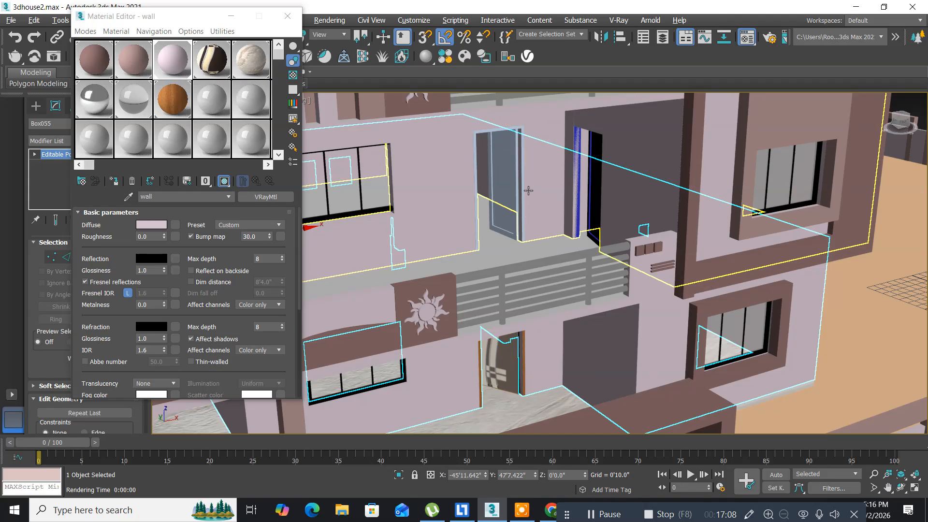
left_click(512, 185)
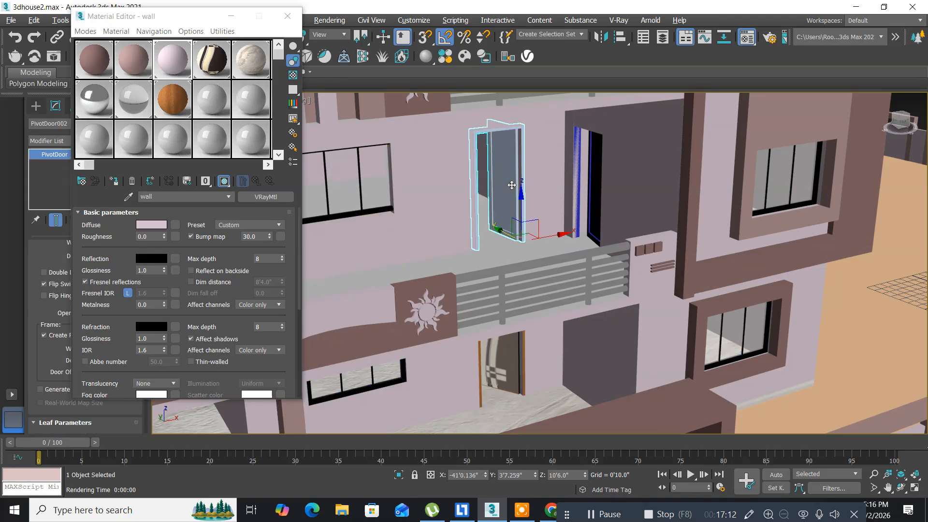
key("Delete")
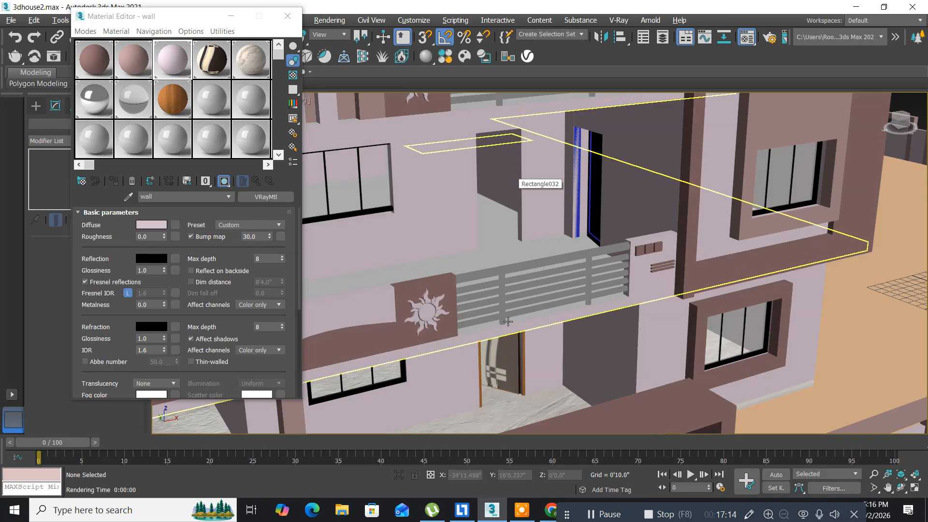
Clone the patterned ground-floor door as a Copy and set the clone's Z position to 10'6" for the upper-floor opening.
left_click(510, 361)
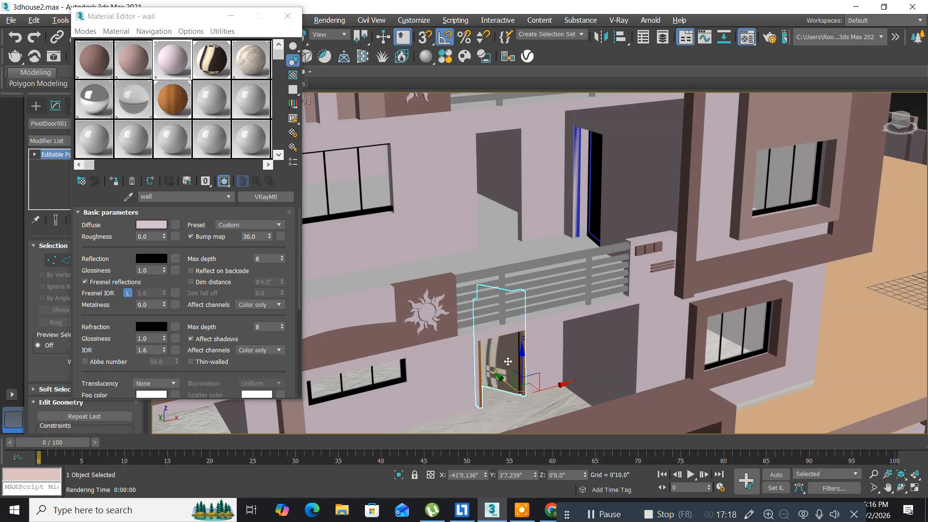
key("ctrl+v")
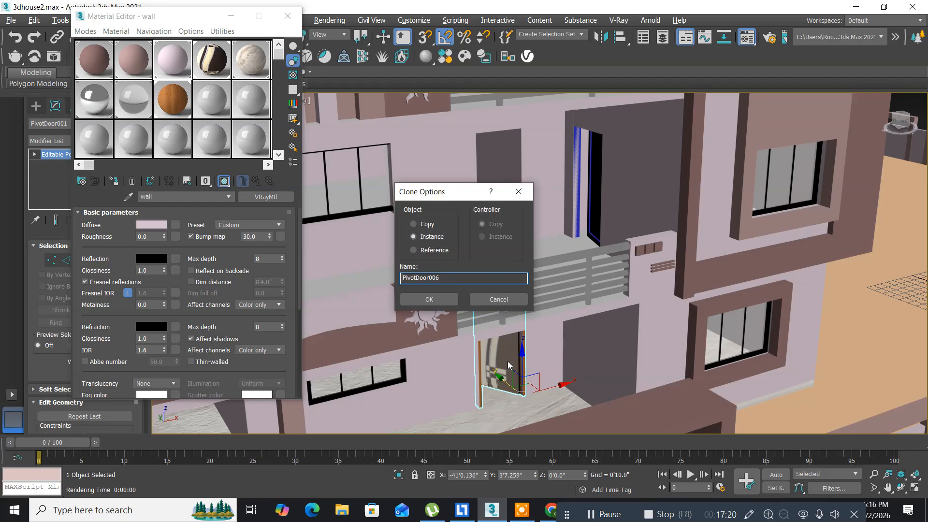
left_click(412, 224)
left_click(420, 298)
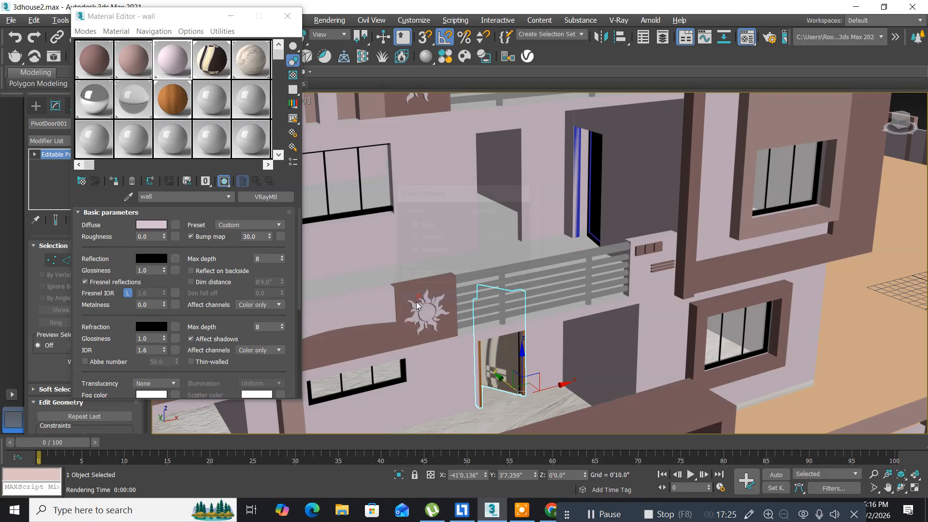
double_click(575, 474)
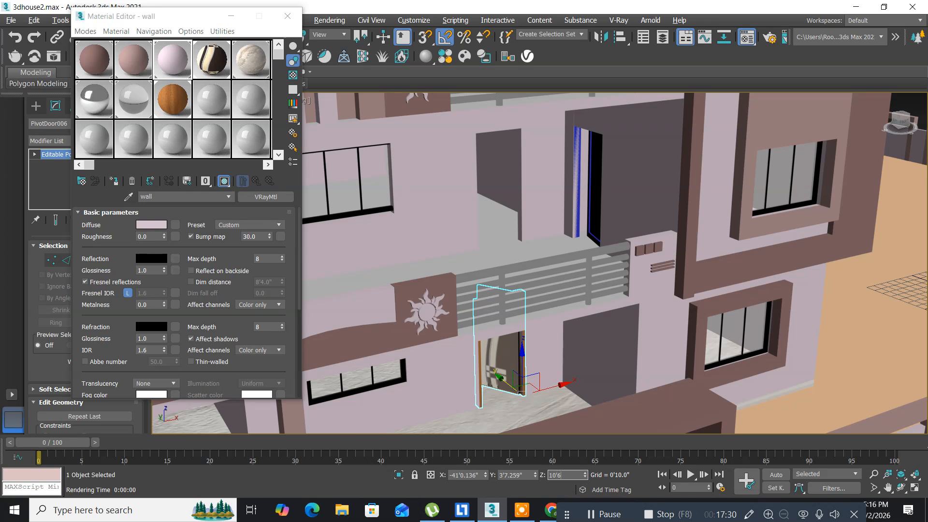
type("10'6\"")
key("Return")
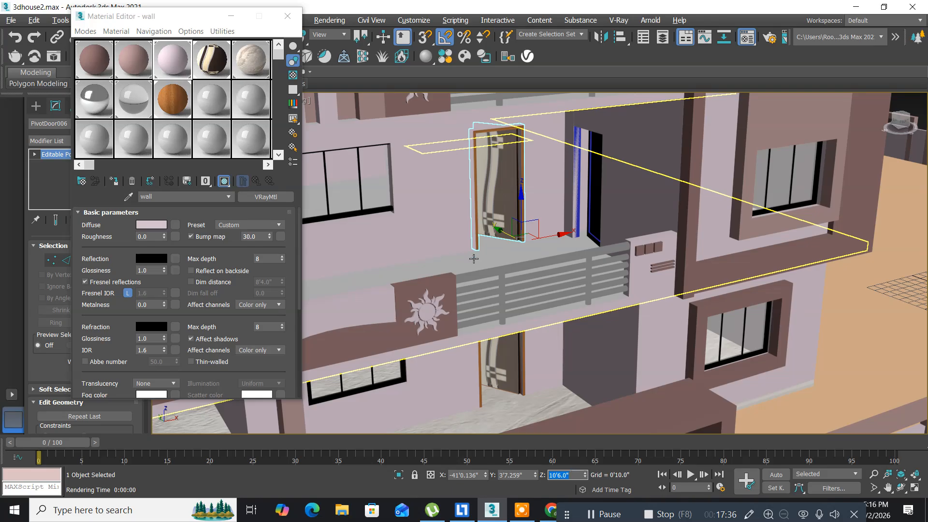
Move the Material Editor clear of the upper floor and convert the upper floor slab to an Editable Poly.
left_click(590, 239)
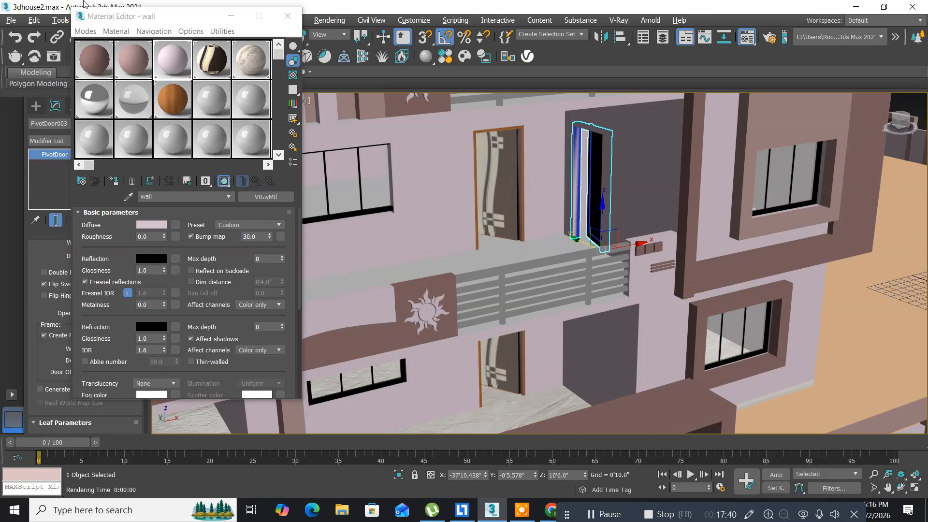
left_click_drag(107, 22, 731, 71)
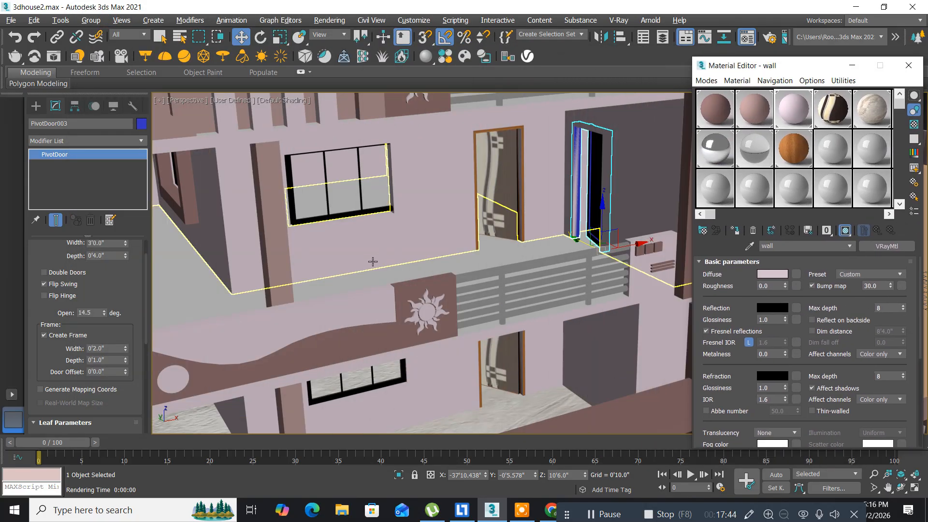
middle_click_drag(352, 261, 324, 208, "alt")
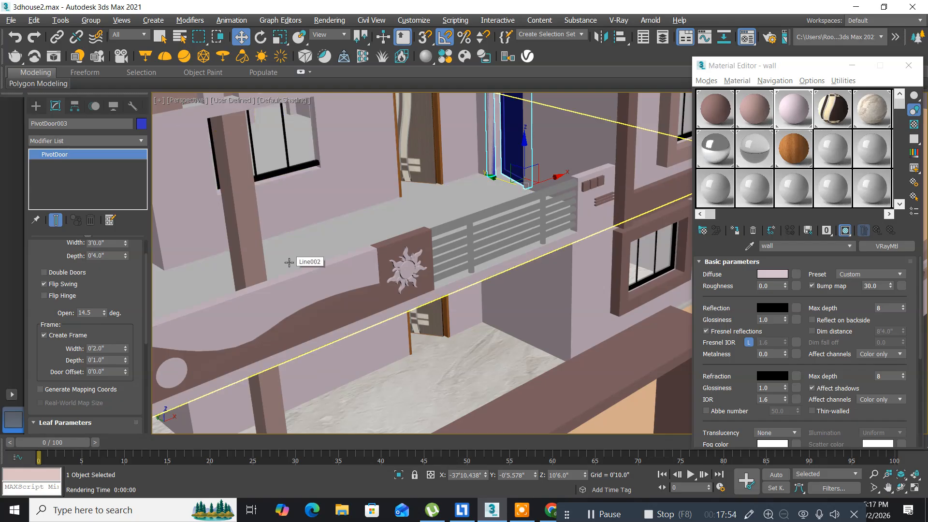
left_click(325, 247)
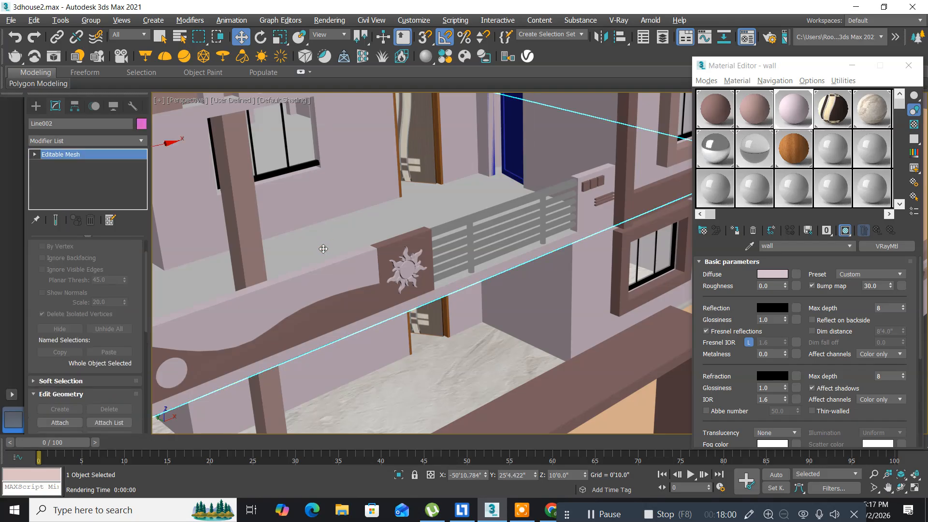
right_click(323, 249)
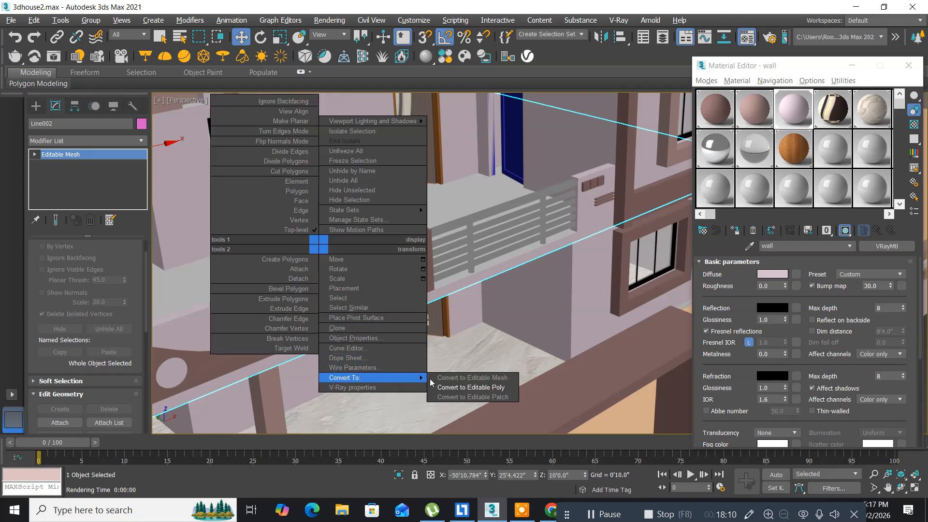
left_click(444, 387)
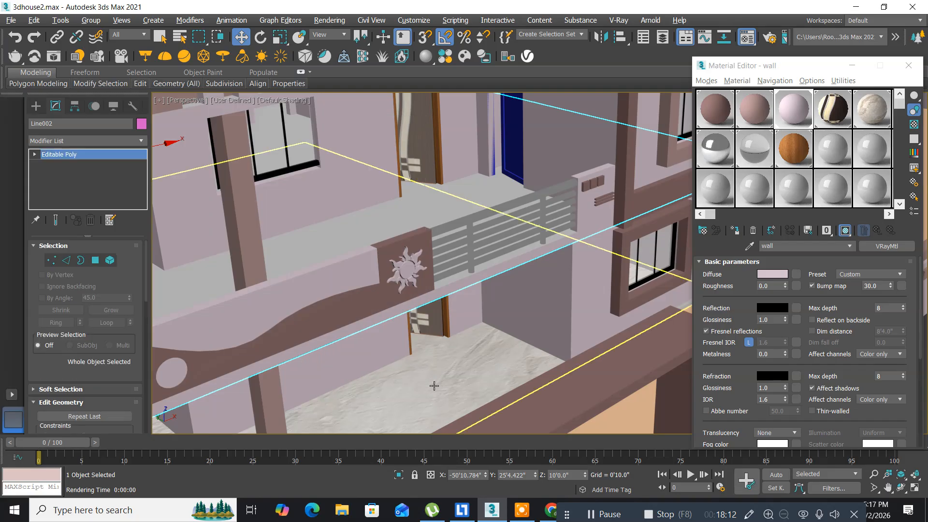
Assign the marble 05 - Default material to the top polygon of the upper floor slab, then close the Material Editor and leave polygon editing.
left_click(300, 406)
left_click(320, 270)
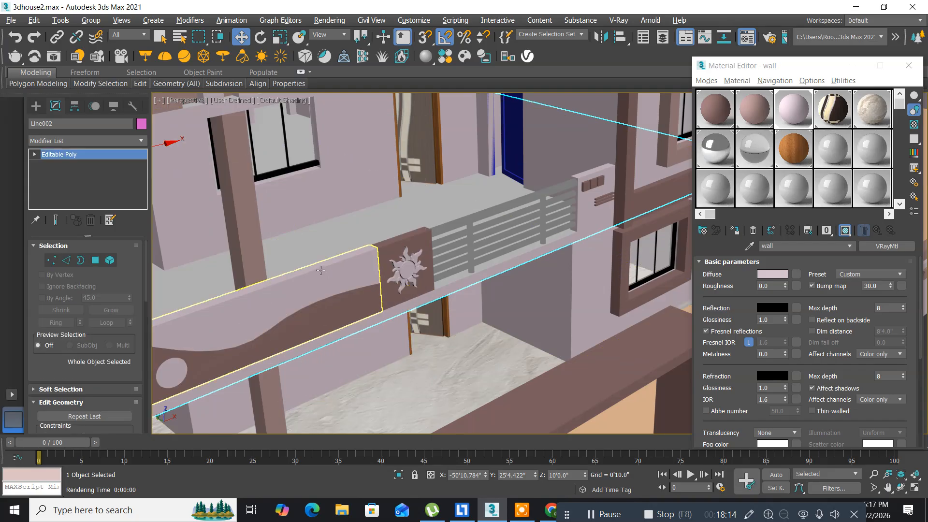
left_click(95, 260)
left_click(384, 238)
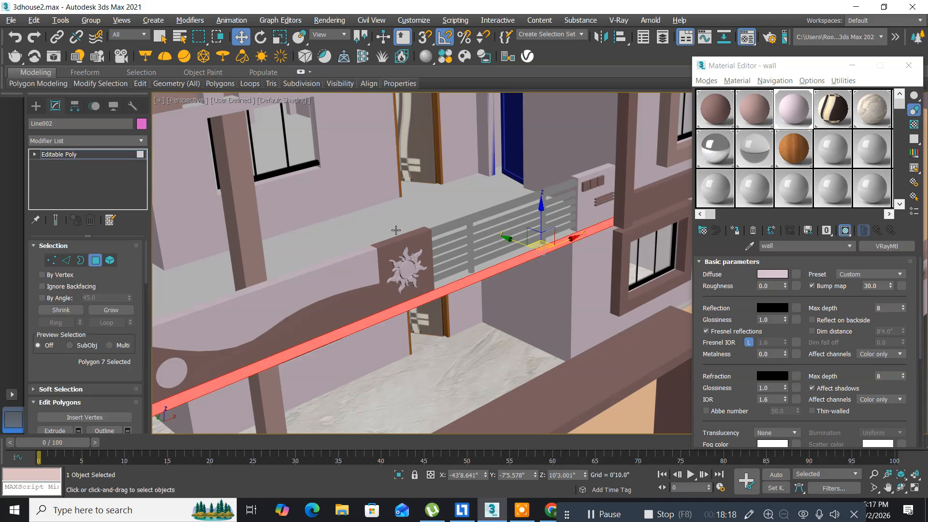
left_click(393, 229)
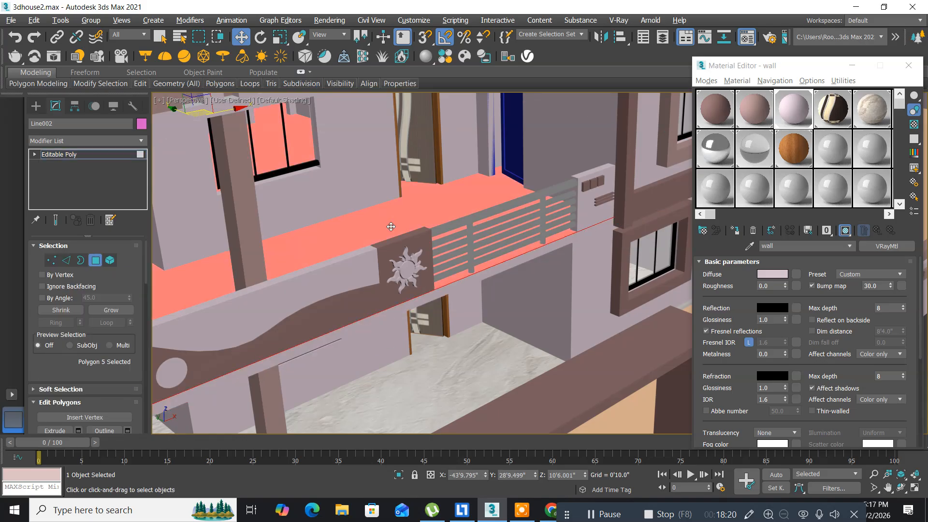
left_click(878, 112)
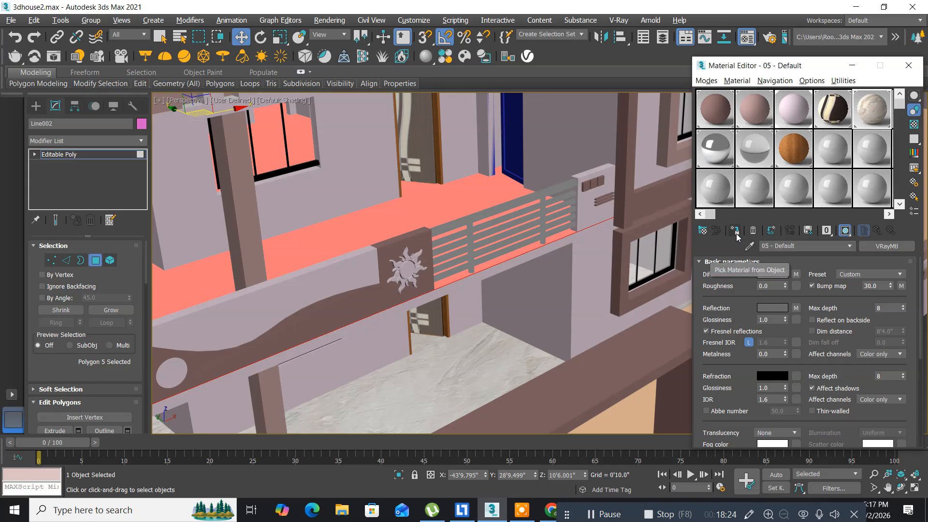
left_click(735, 231)
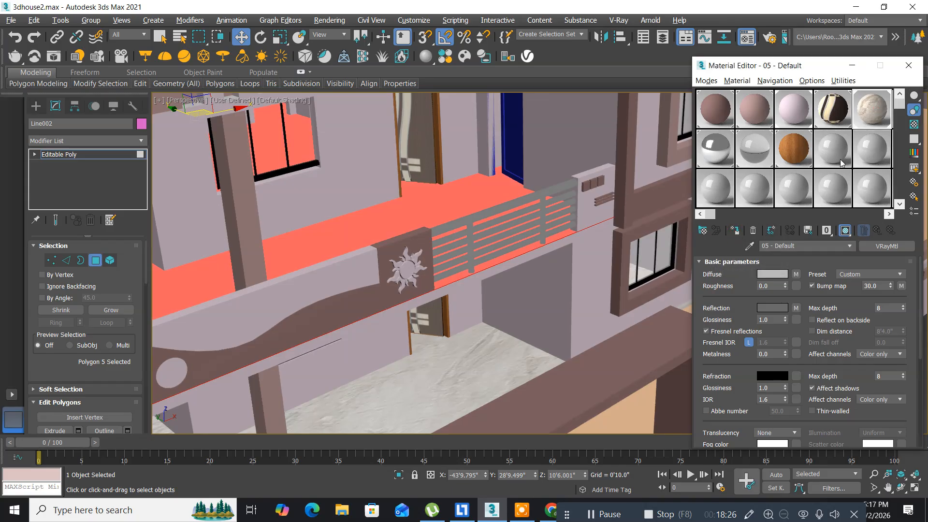
left_click(908, 66)
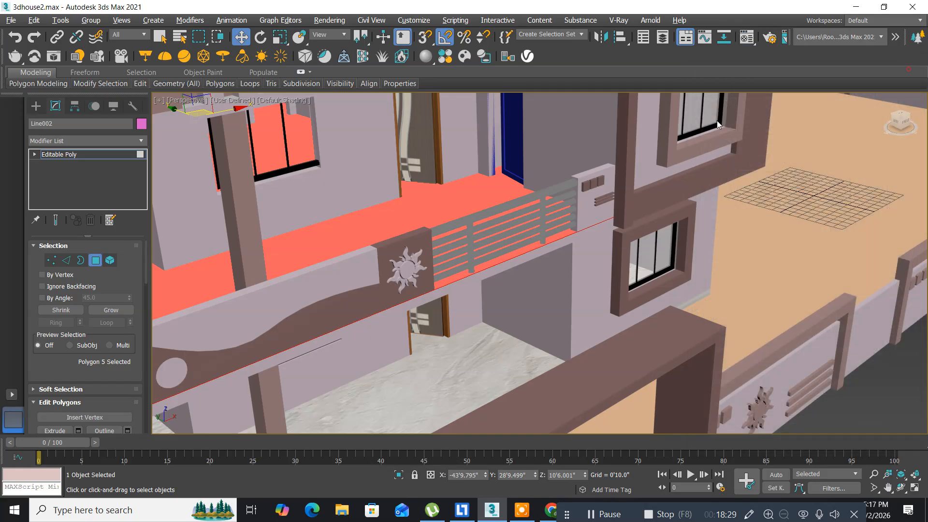
left_click(96, 261)
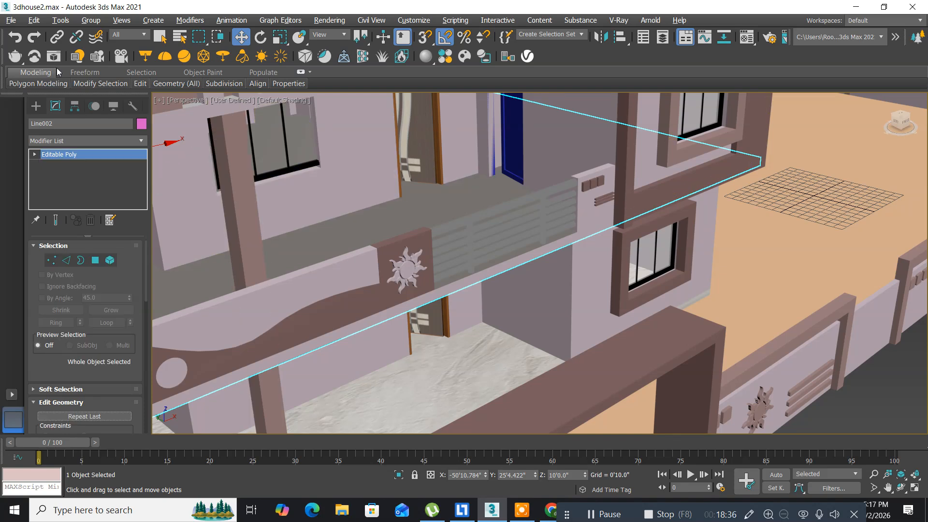
Add a UVW Map modifier to the upper floor slab and set its mapping to Box.
left_click(143, 139)
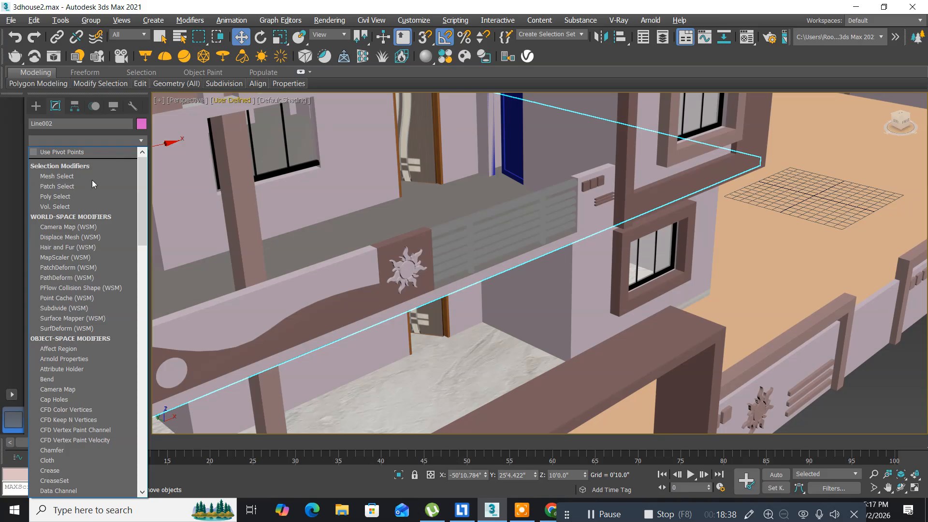
key("u")
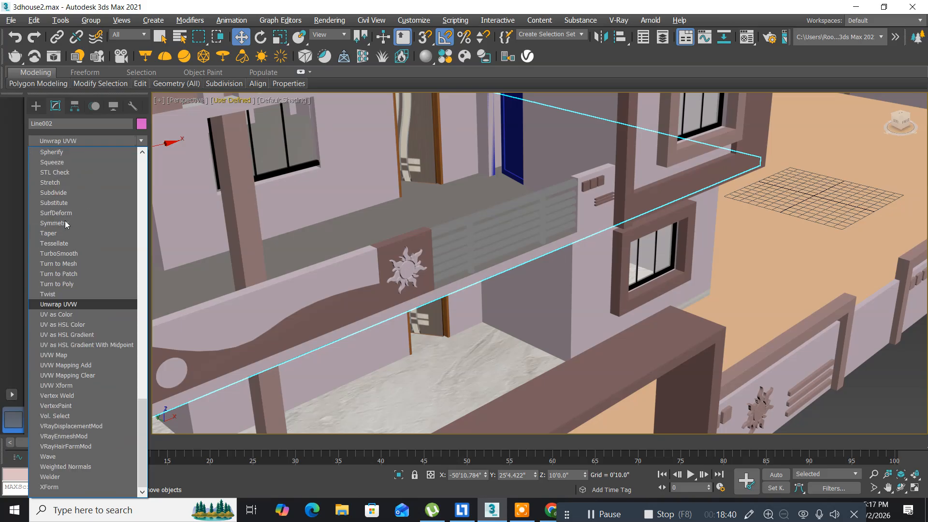
left_click(67, 353)
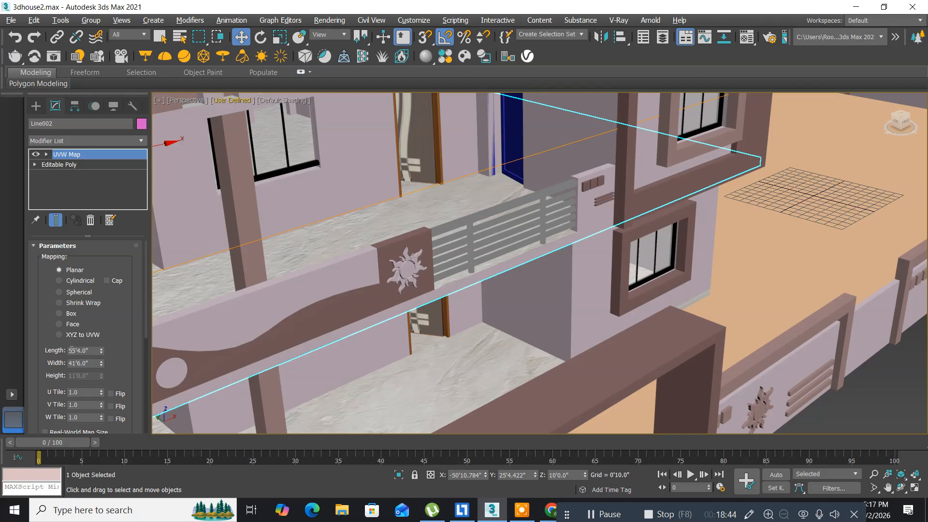
left_click(63, 312)
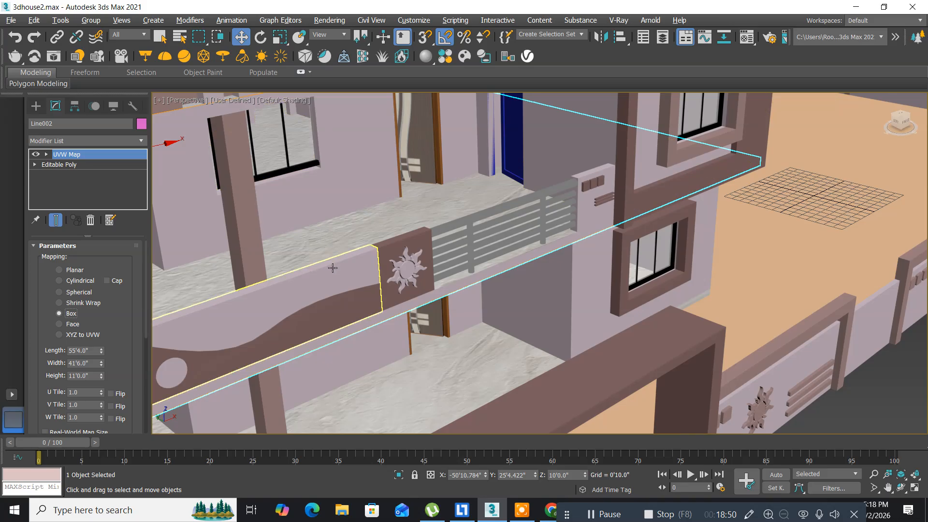
Test-render the perspective view of the upper-floor balcony, close the frame buffer and cancel the render.
middle_click_drag(331, 280, 323, 330)
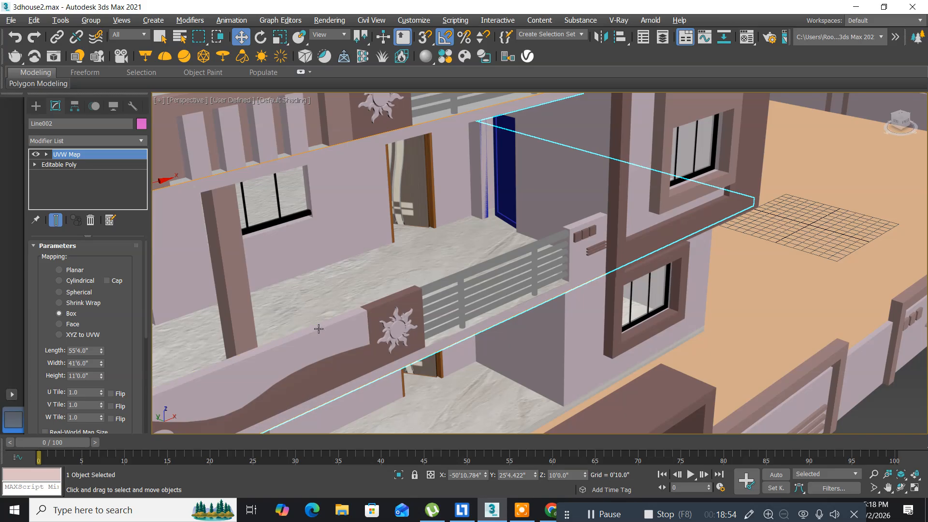
scroll(320, 324, "up", 4)
middle_click_drag(319, 320, 325, 297, "alt")
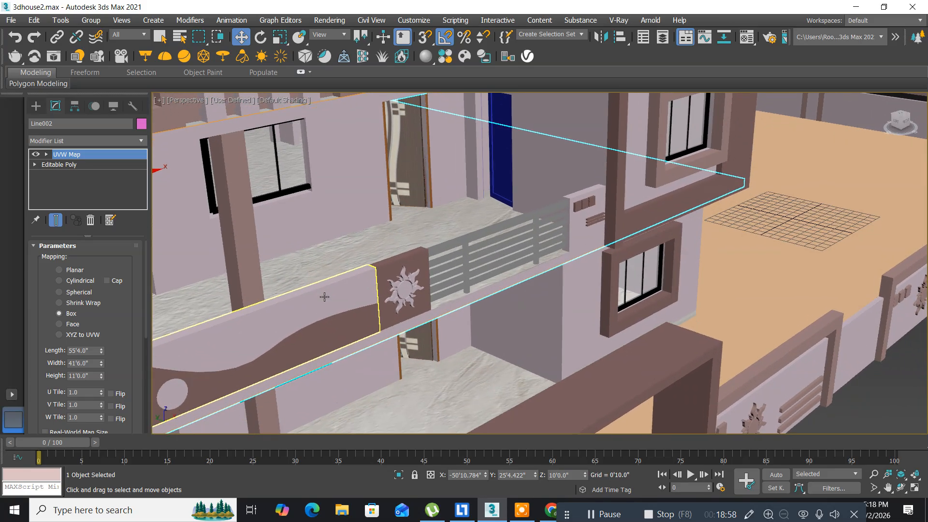
key("shift+q")
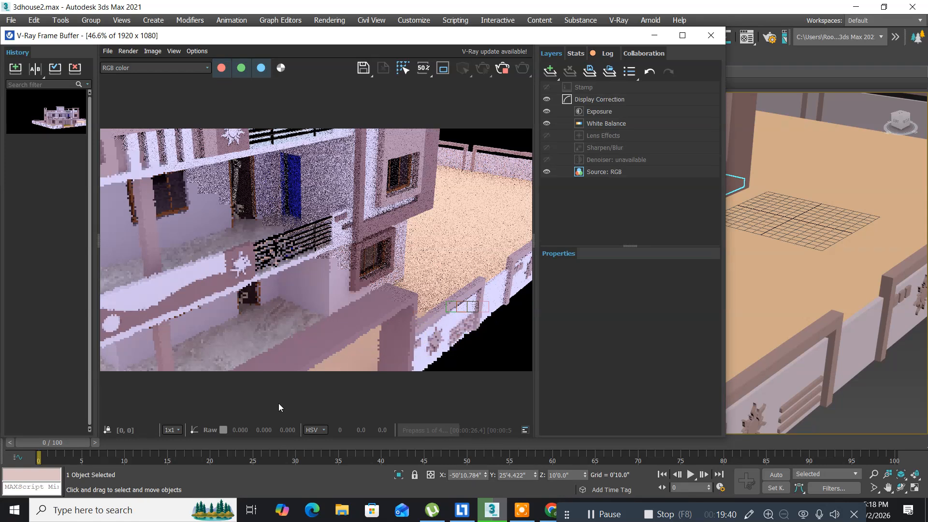
left_click(711, 37)
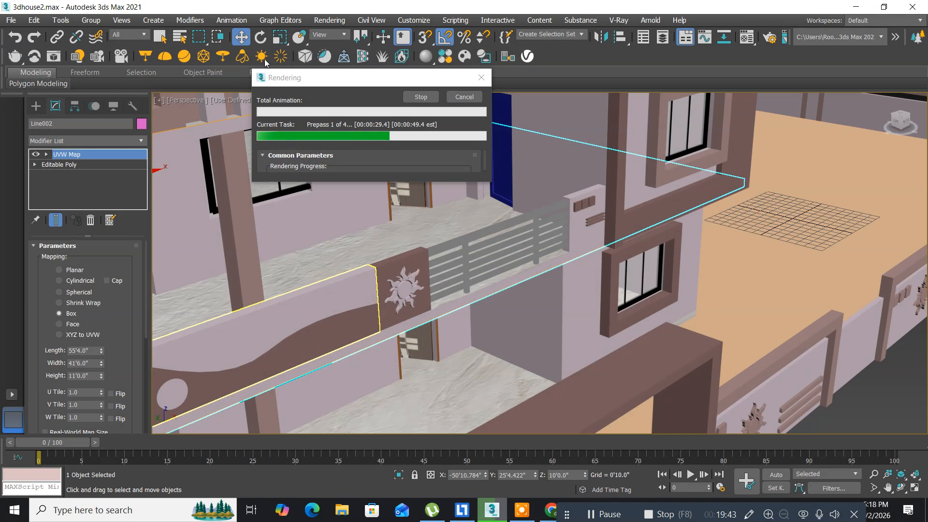
left_click(466, 98)
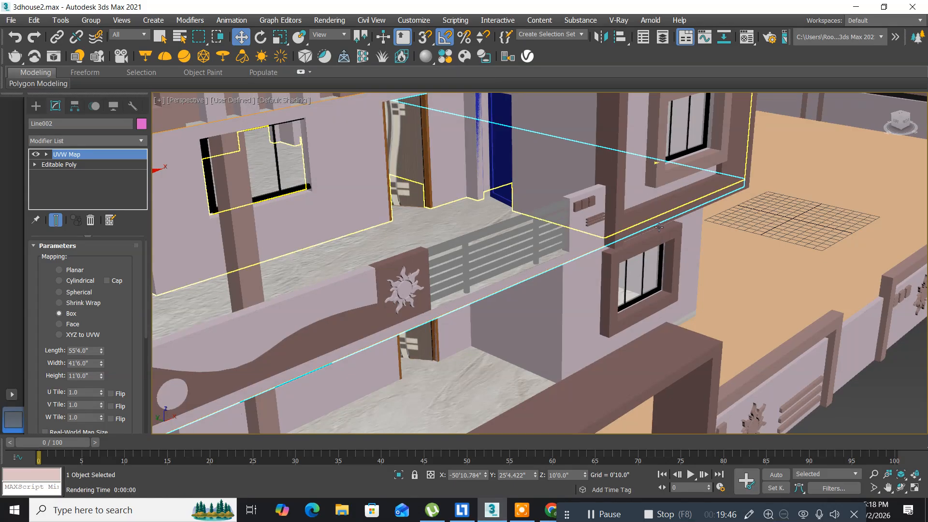
Select the ground plane and change the unused 10 - Default material to VRayMtl, with the Material Editor moved clear of the ground.
left_click(761, 273)
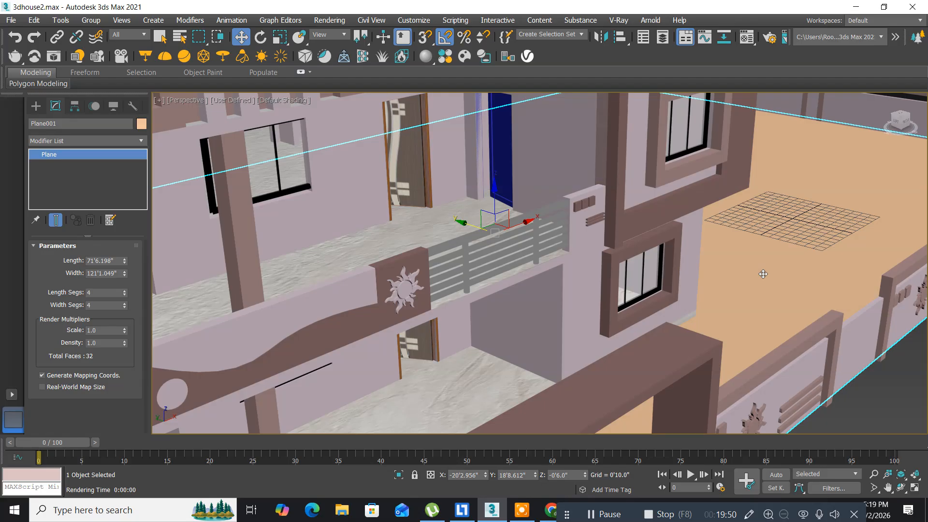
left_click(746, 37)
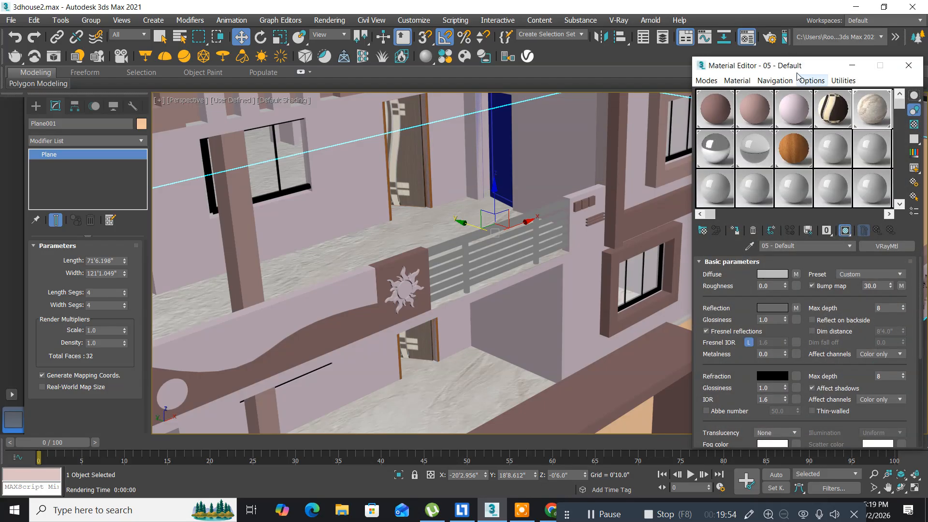
left_click_drag(788, 68, 195, 51)
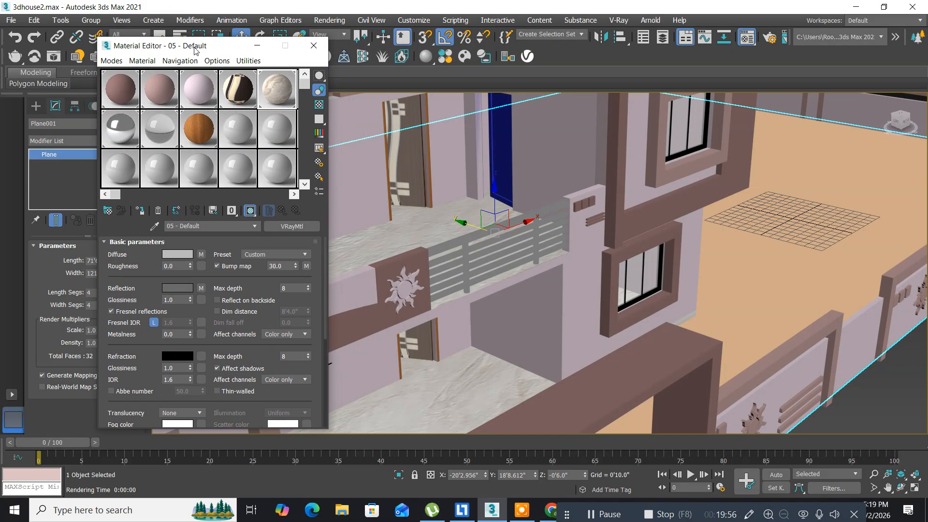
left_click(247, 141)
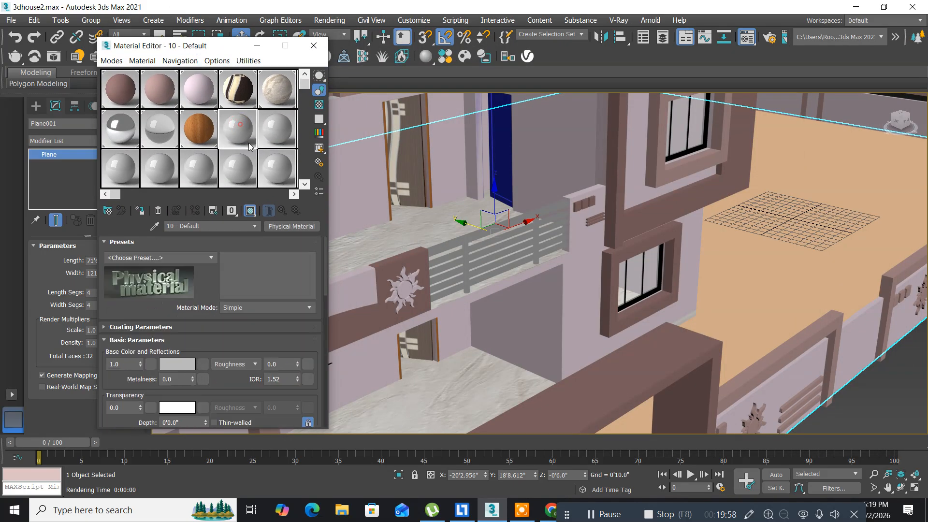
left_click(277, 228)
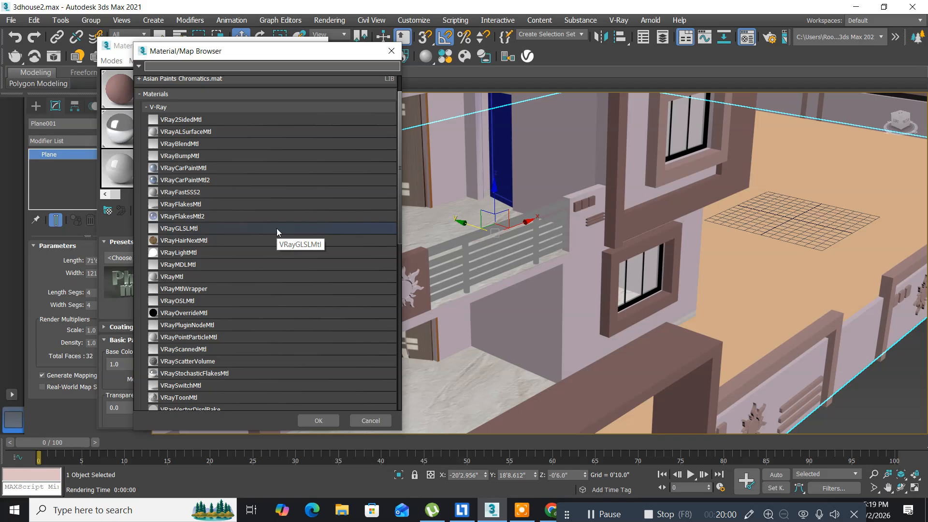
double_click(181, 276)
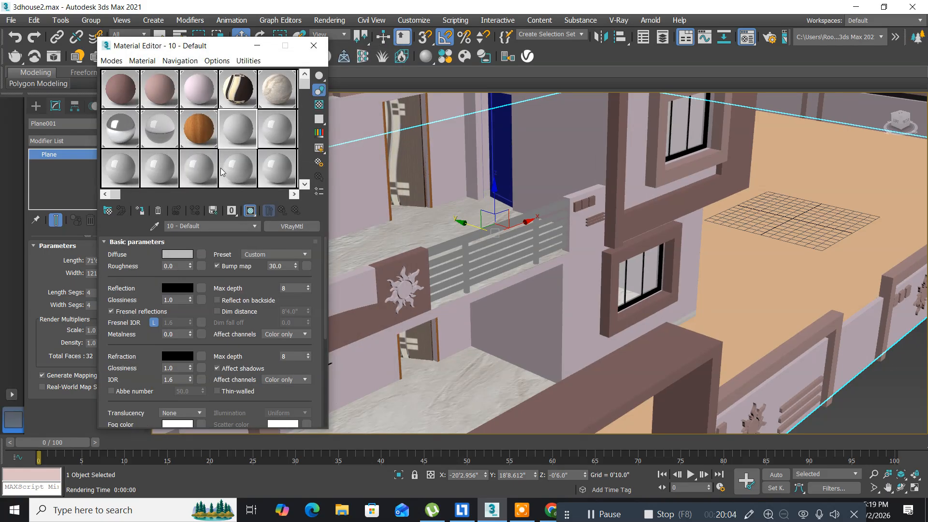
Load the grass image 94603642b2a776a4c0e0da9c38990d11.jpg from the Desktop as a VRayBitmap diffuse map of the 10 - Default material.
left_click(202, 254)
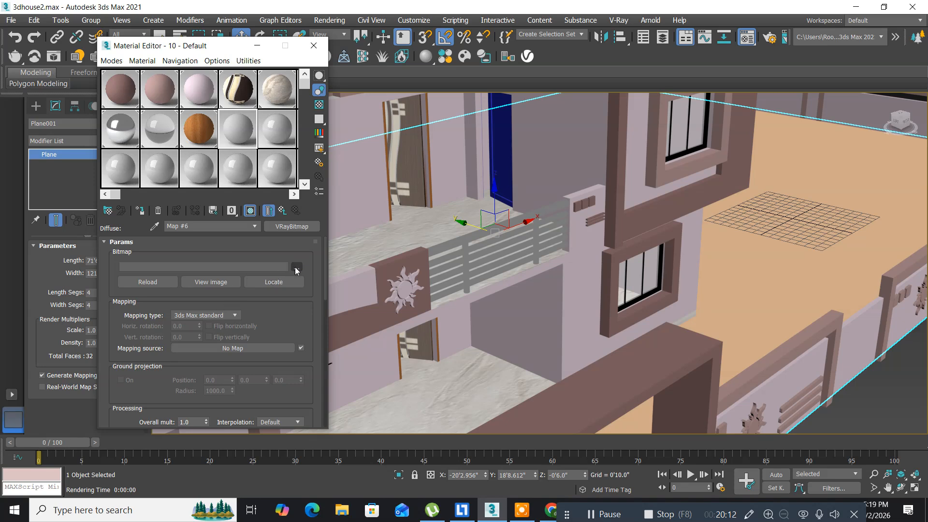
left_click(296, 267)
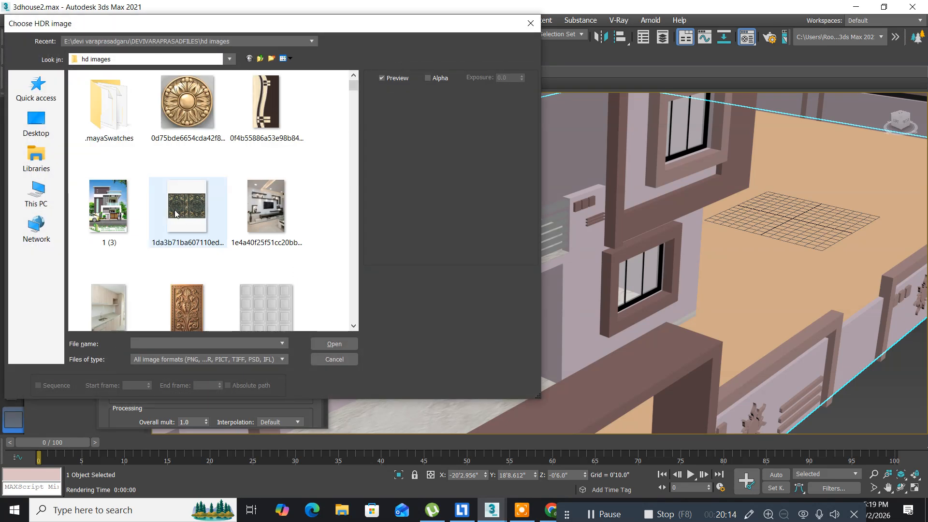
left_click(35, 131)
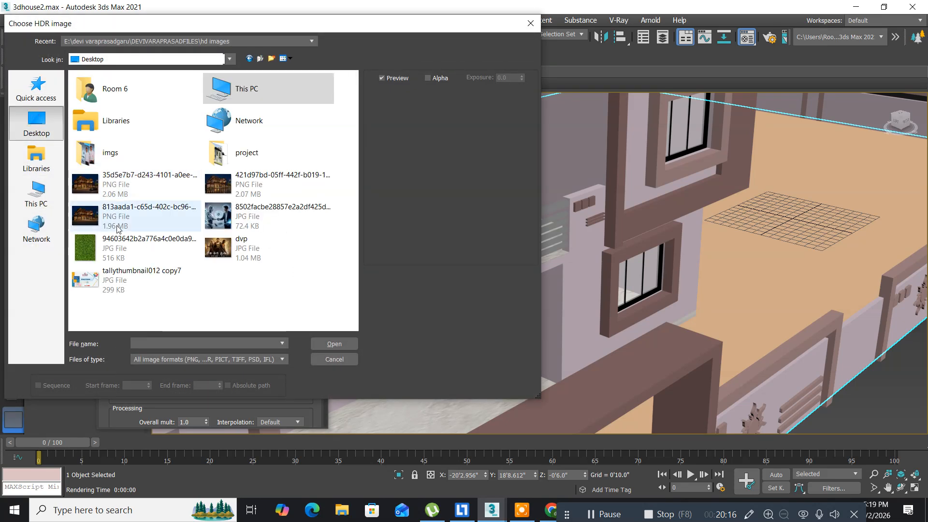
left_click(96, 241)
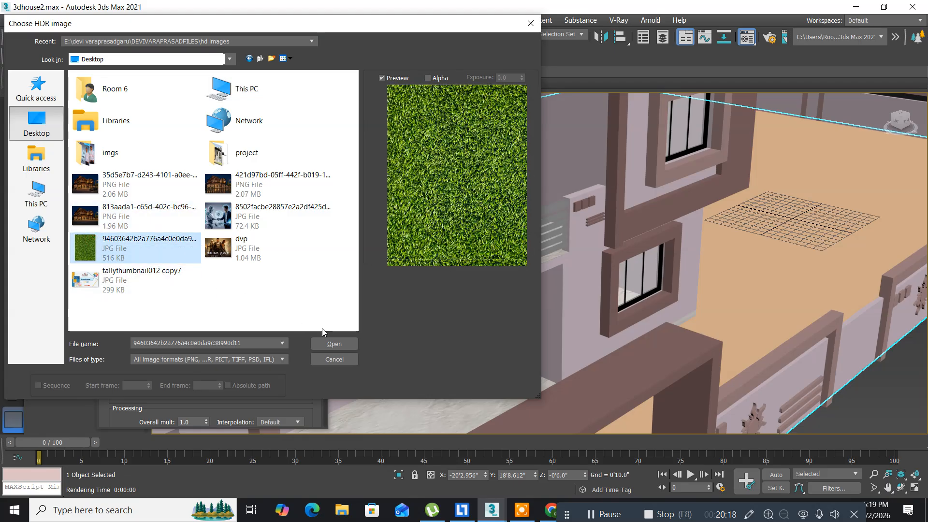
left_click(332, 343)
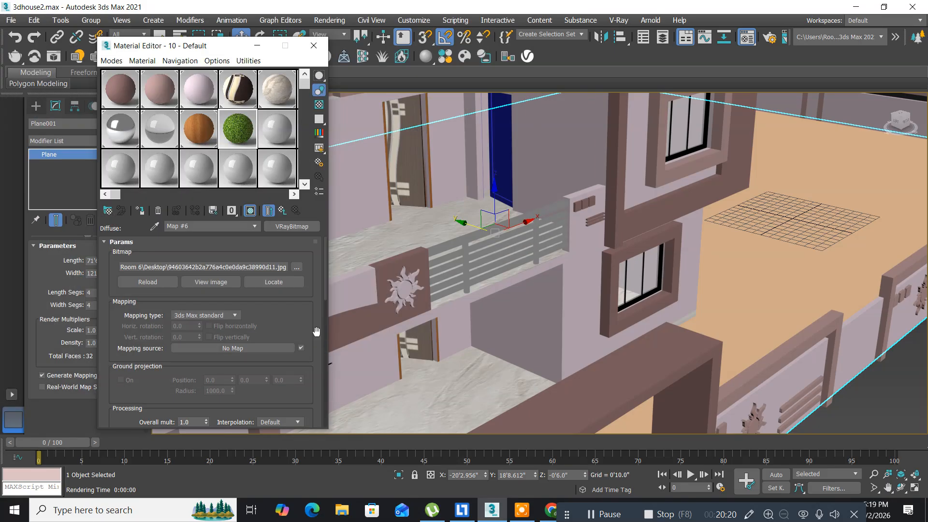
left_click(282, 211)
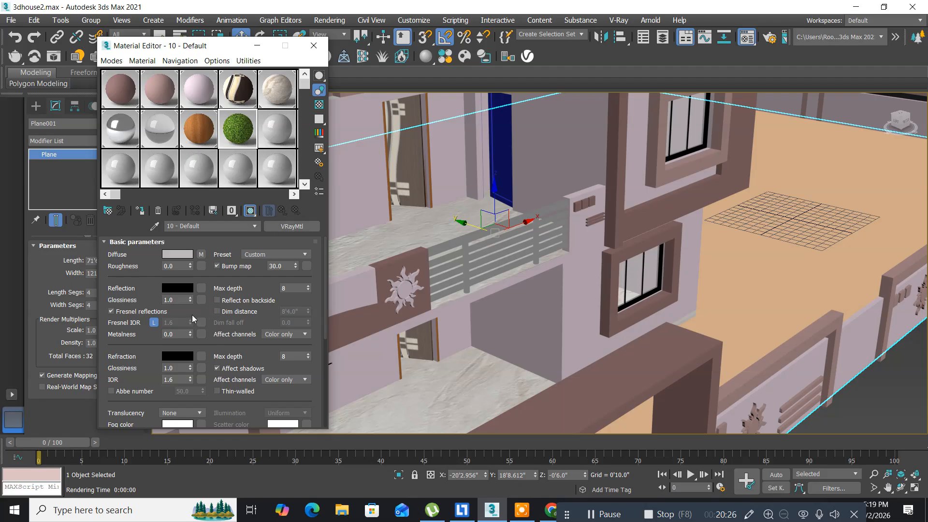
Copy the grass diffuse map and paste it as a copy into the Bump slot of the 10 - Default material.
right_click(201, 255)
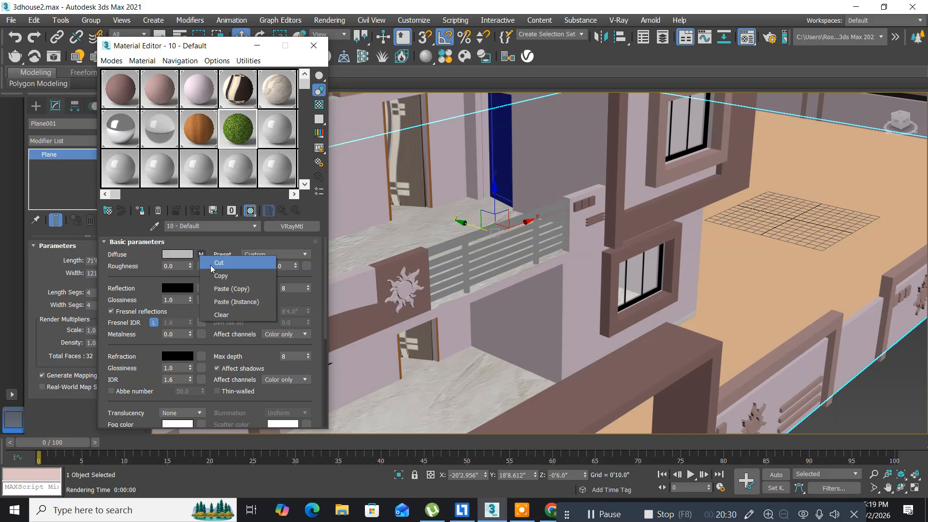
left_click(220, 276)
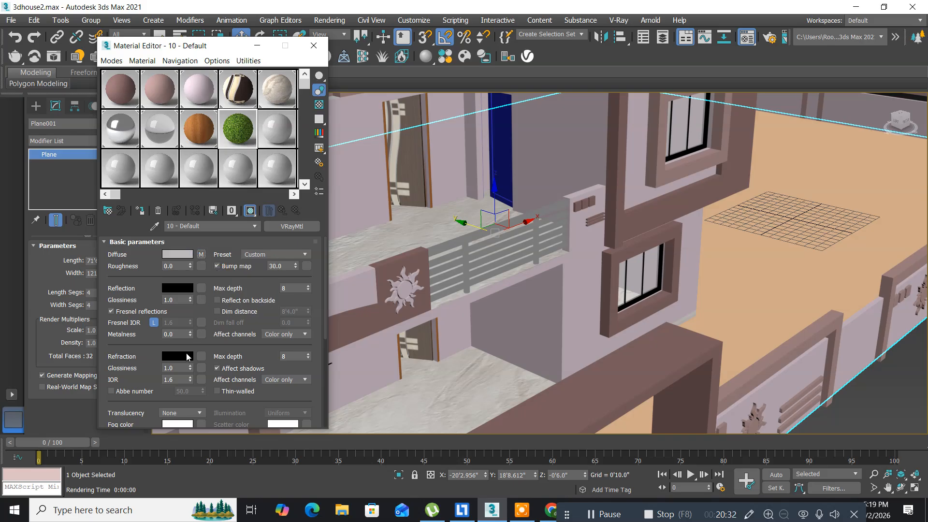
scroll(187, 354, "down", 5)
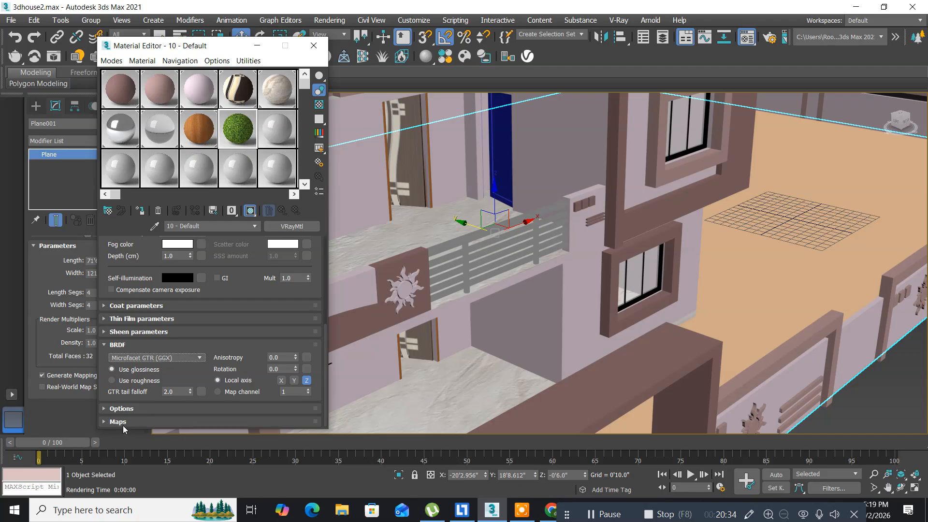
left_click(107, 422)
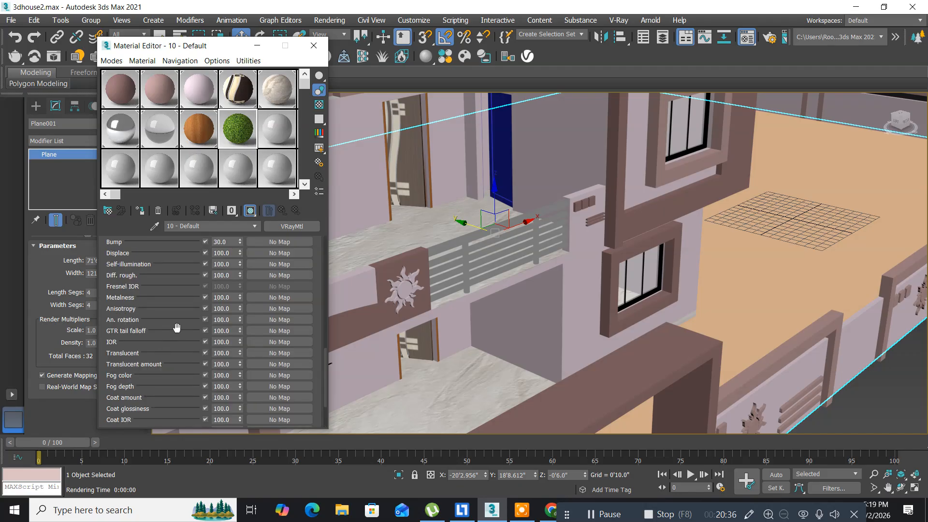
scroll(178, 327, "down", 1)
scroll(178, 327, "up", 2)
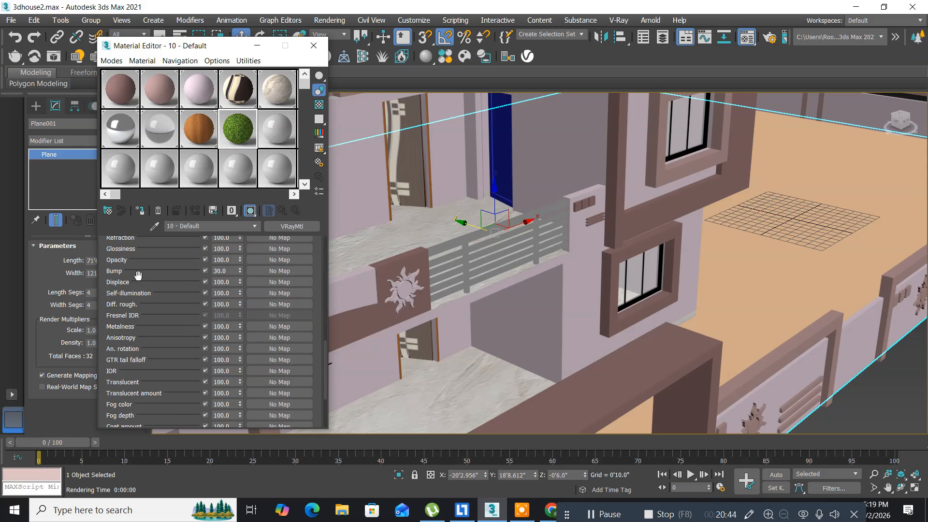
right_click(262, 269)
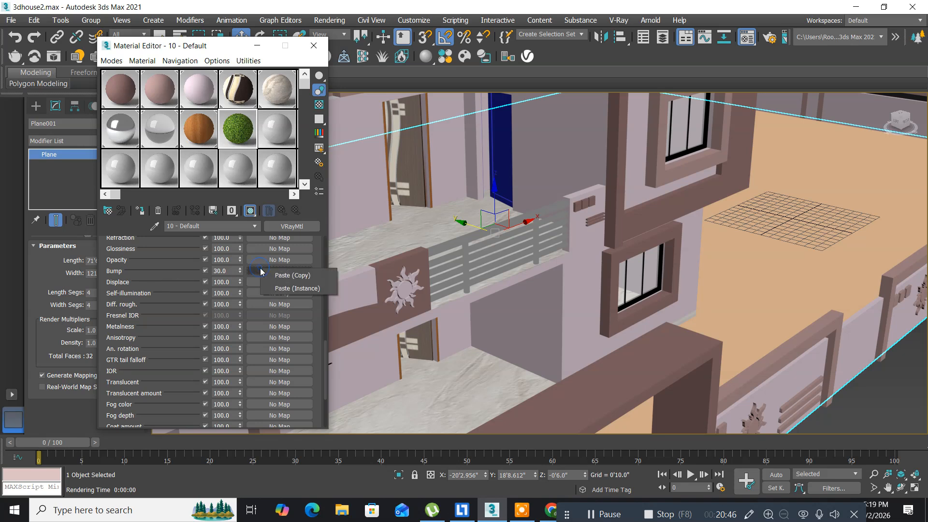
left_click(274, 277)
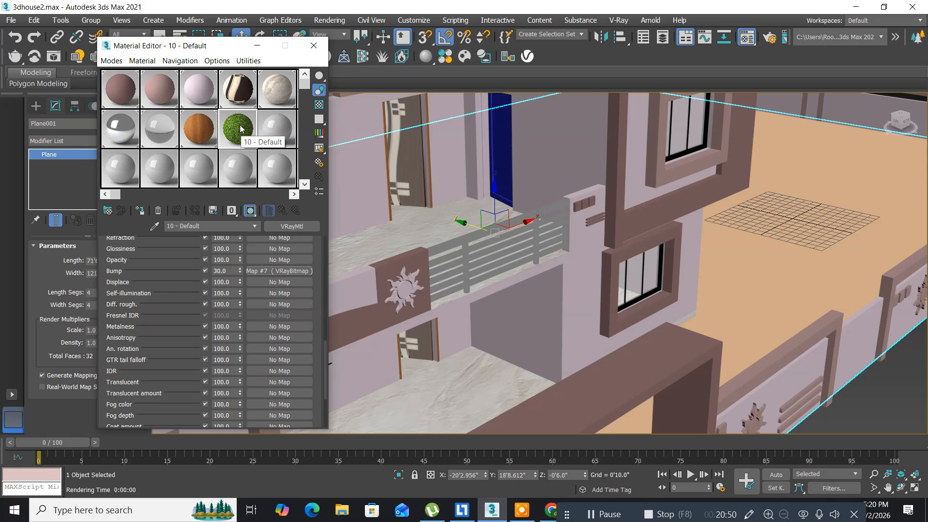
Assign the grass material to the ground plane, close the Material Editor, and add a UVW Map modifier with Box mapping.
left_click(143, 211)
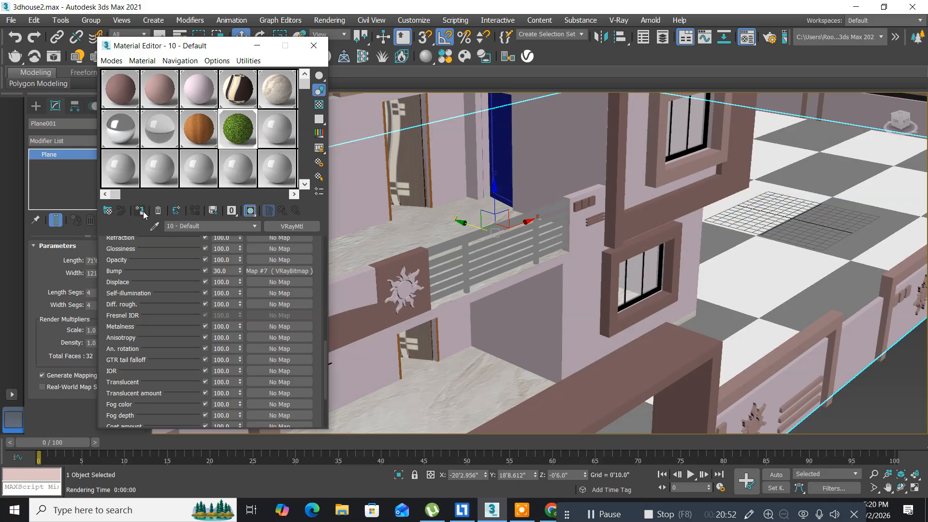
left_click(313, 46)
left_click(143, 140)
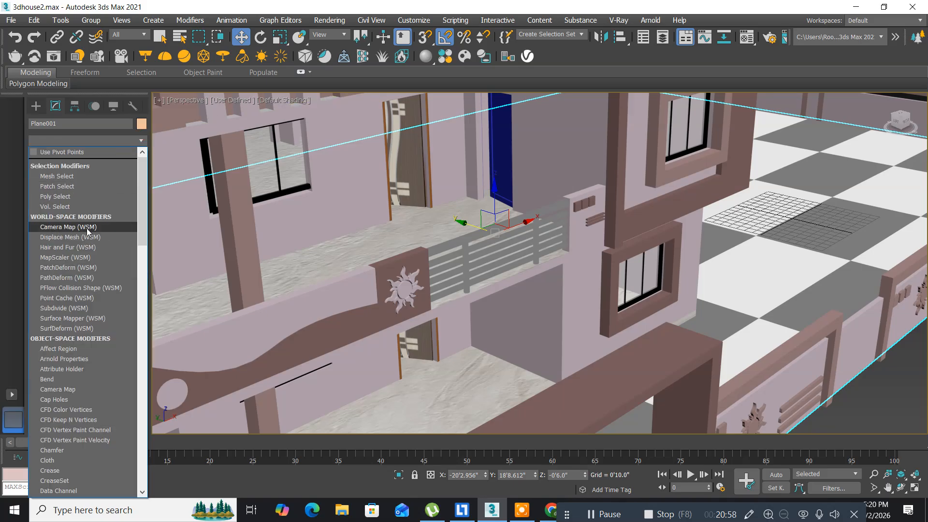
key("u")
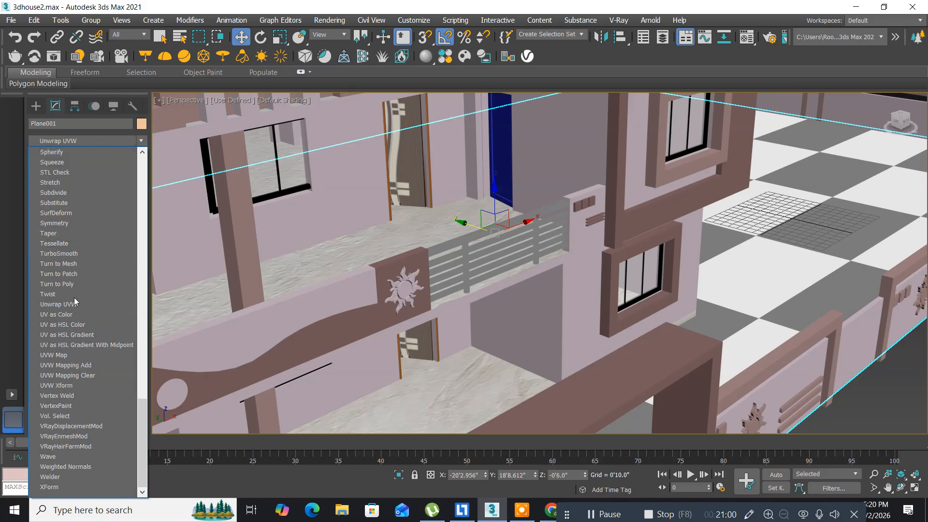
left_click(56, 355)
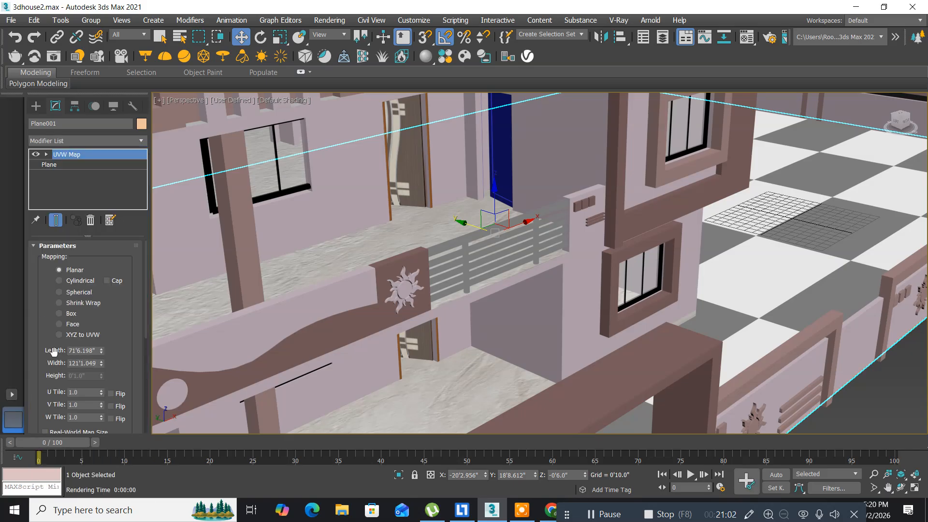
left_click(58, 314)
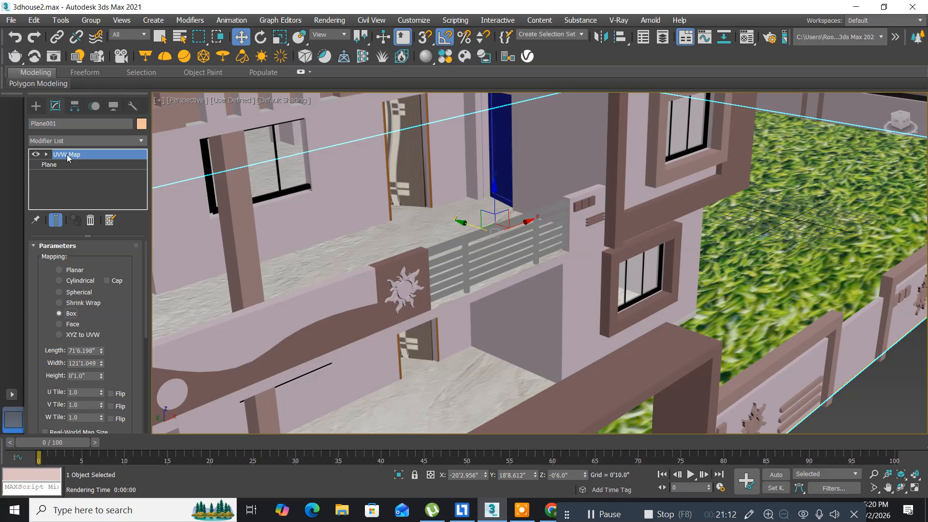
Uniformly scale down the ground plane's UVW Map gizmo for a finer grass texture, then leave gizmo editing.
left_click(47, 155)
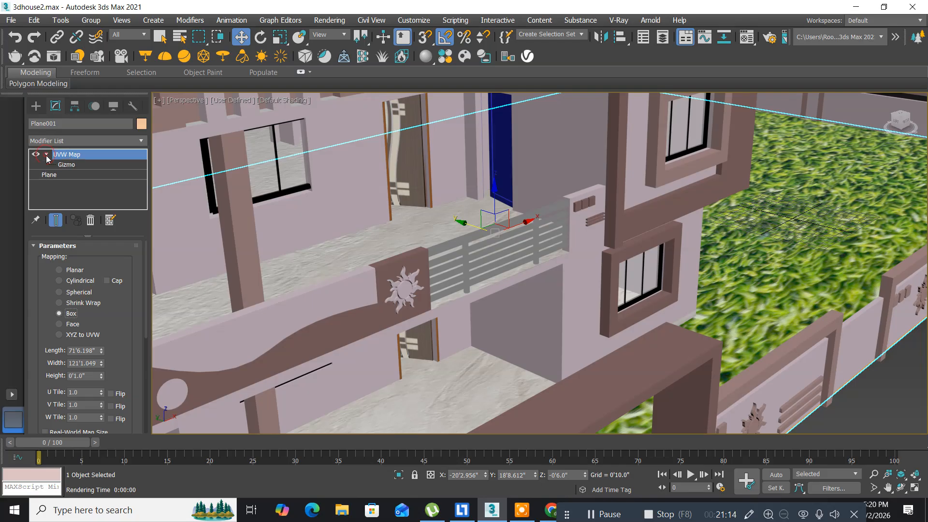
left_click(68, 165)
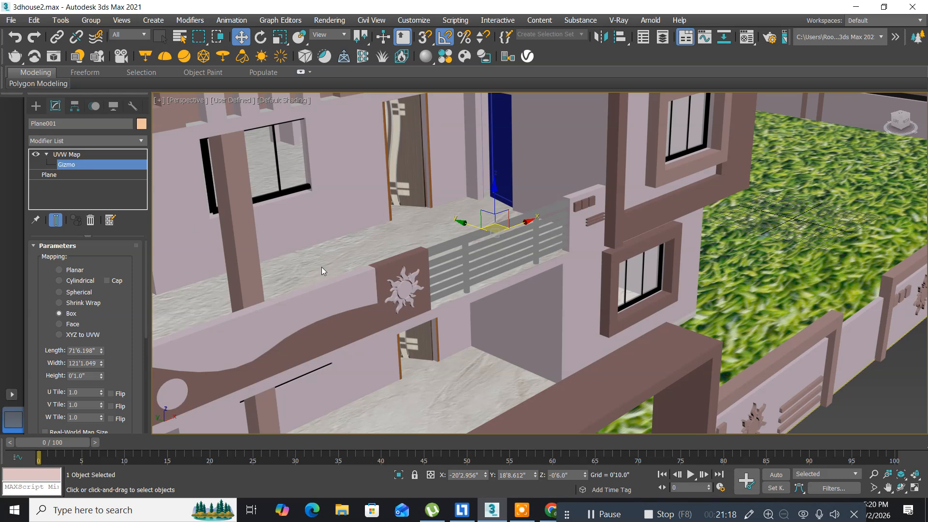
key("r")
left_click_drag(487, 232, 213, 379)
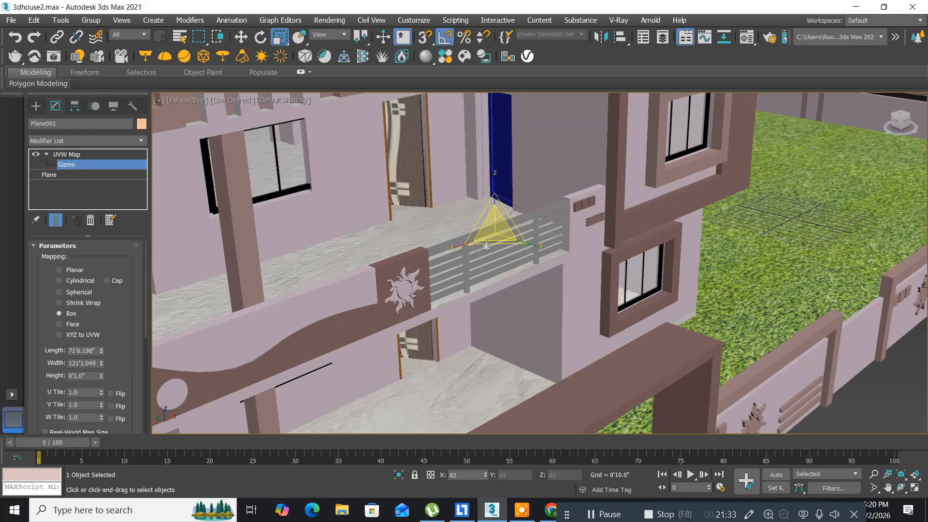
left_click(63, 168)
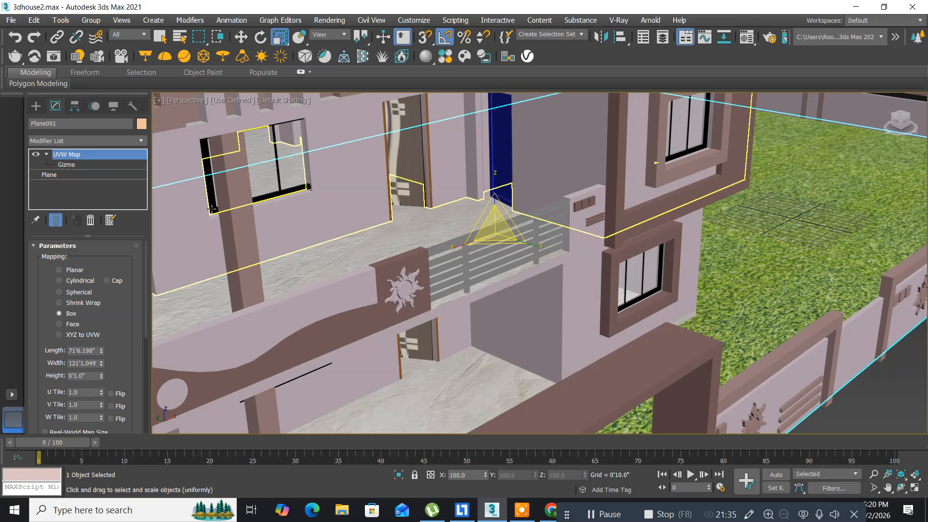
Select the ground floor slab, test-render the view with the grass ground, then close the frame buffer and cancel the render.
left_click(260, 240)
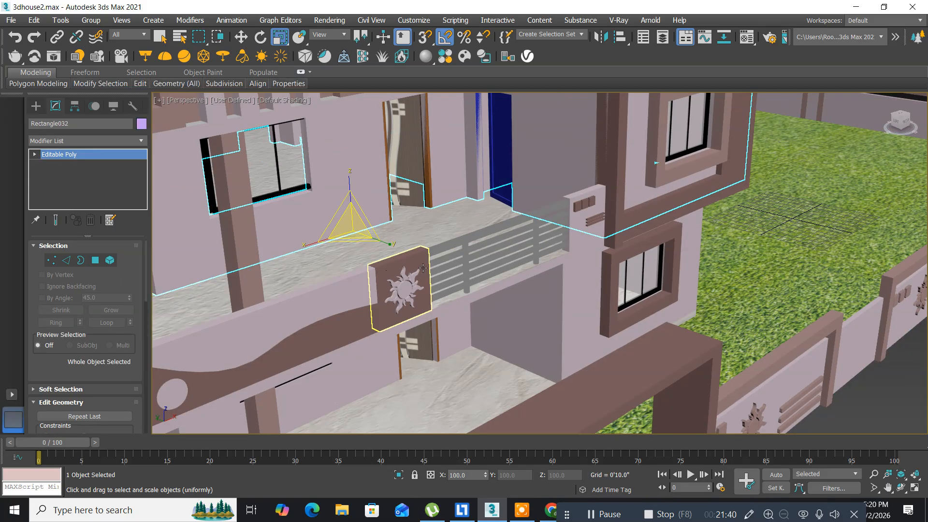
left_click(427, 371)
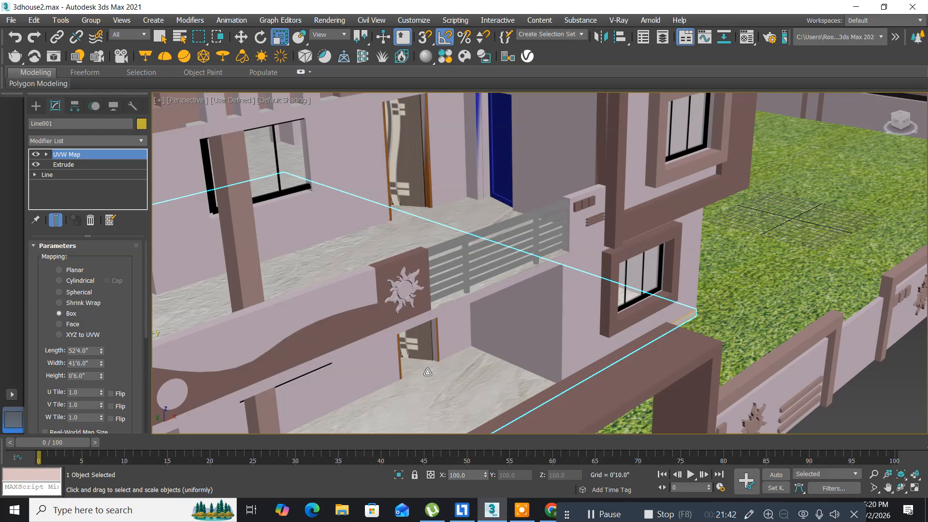
key("shift+q")
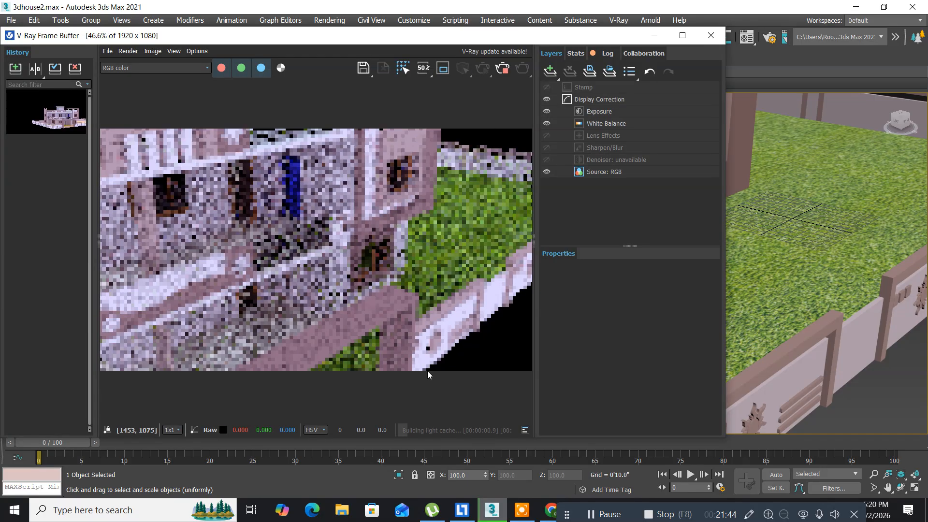
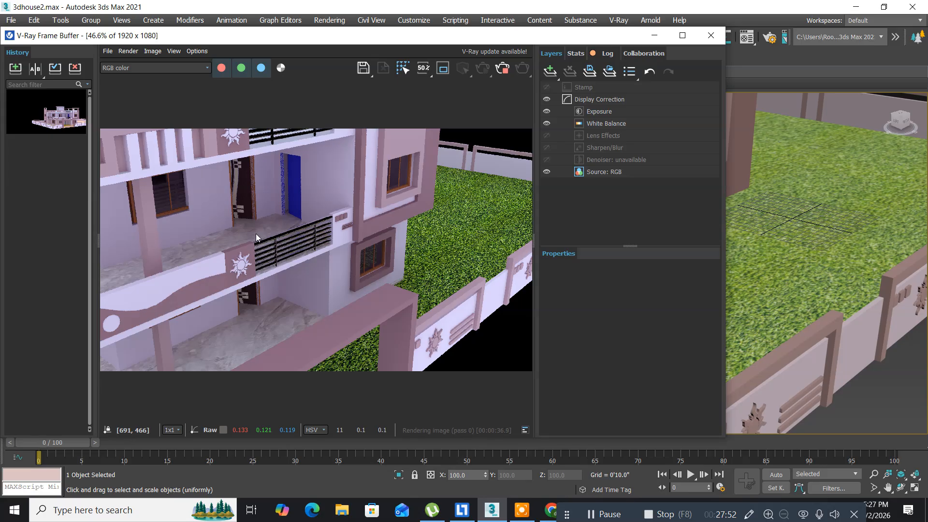
left_click(718, 41)
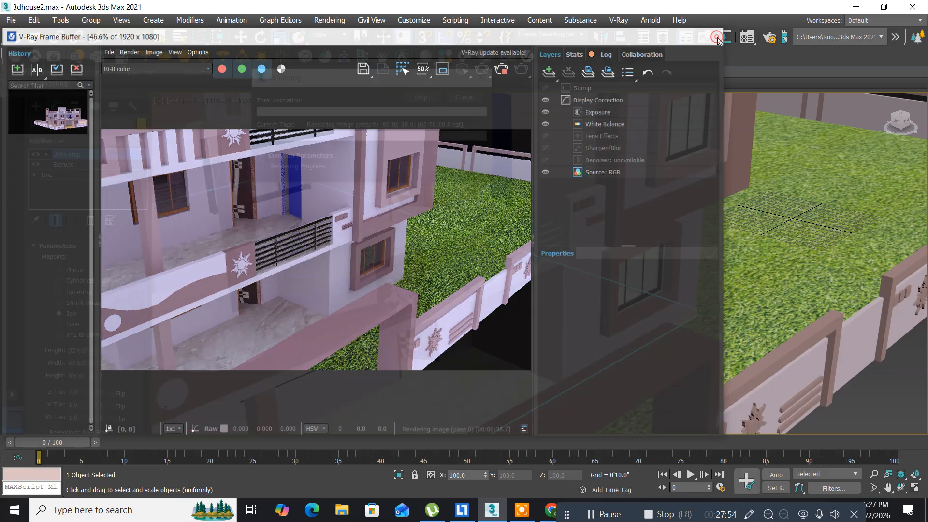
left_click(462, 97)
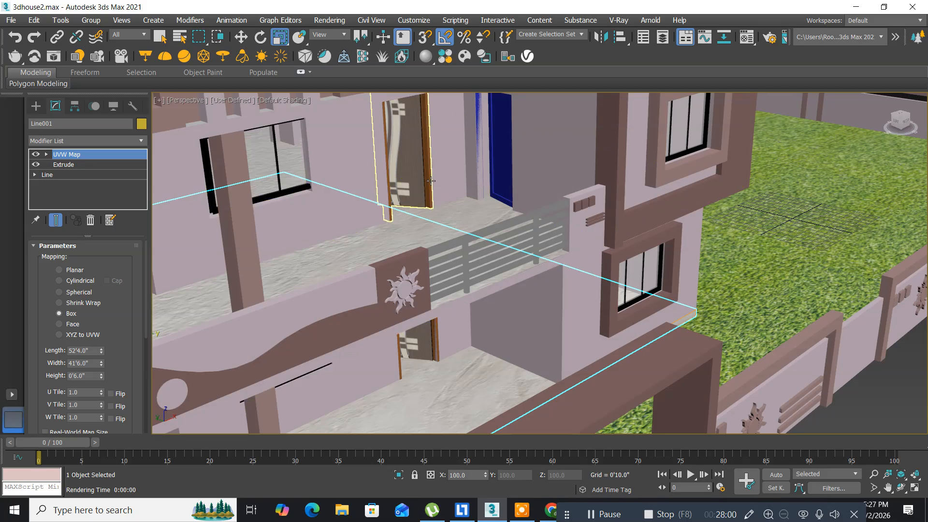
Bring the blue pivot door on the upper floor into close view.
middle_click_drag(430, 181, 441, 176, "alt")
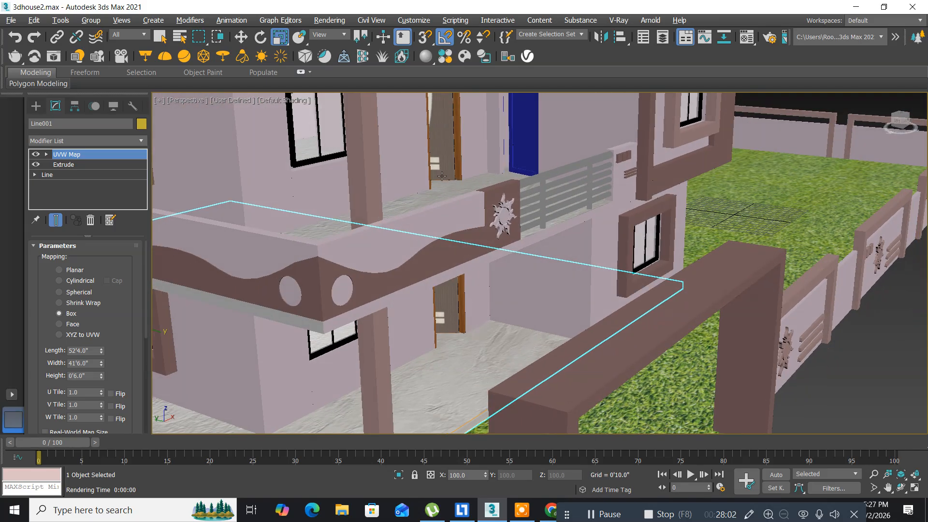
middle_click_drag(499, 183, 447, 238)
scroll(446, 238, "up", 6)
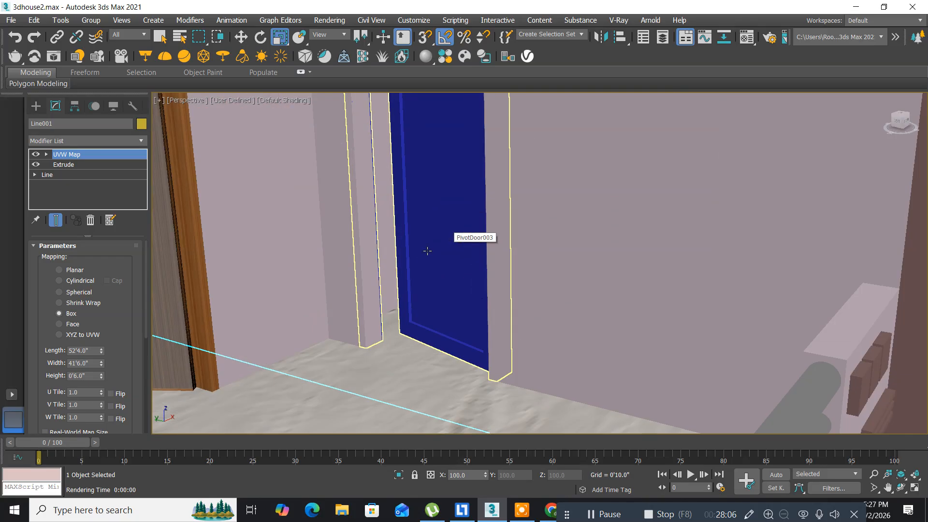
Set the blue pivot door's leaf stiles/top rail and bottom rail widths both to 0.
left_click(419, 265)
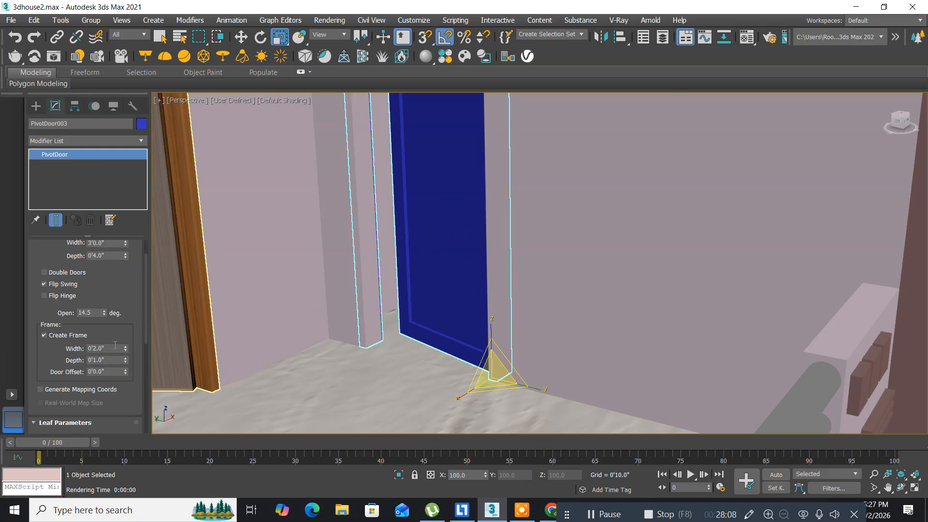
left_click_drag(116, 291, 93, 143)
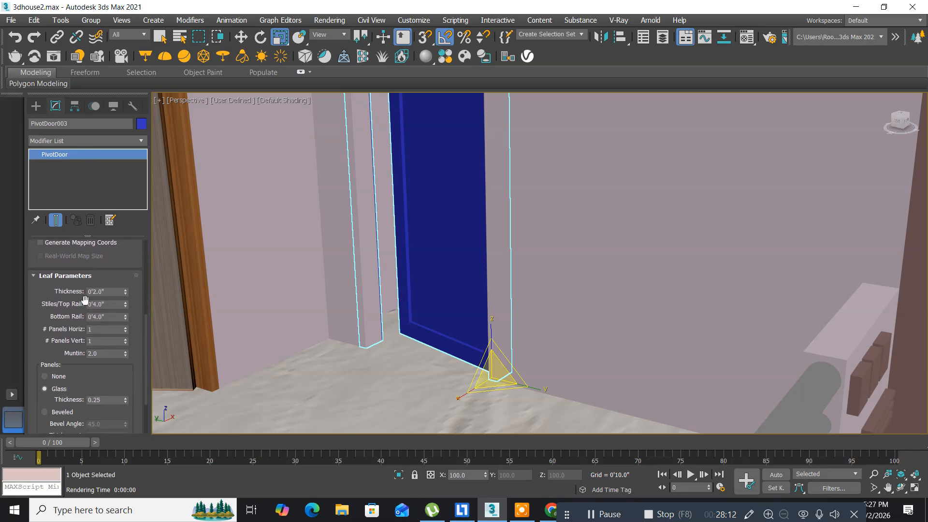
left_click(111, 304)
type("0")
key("Return")
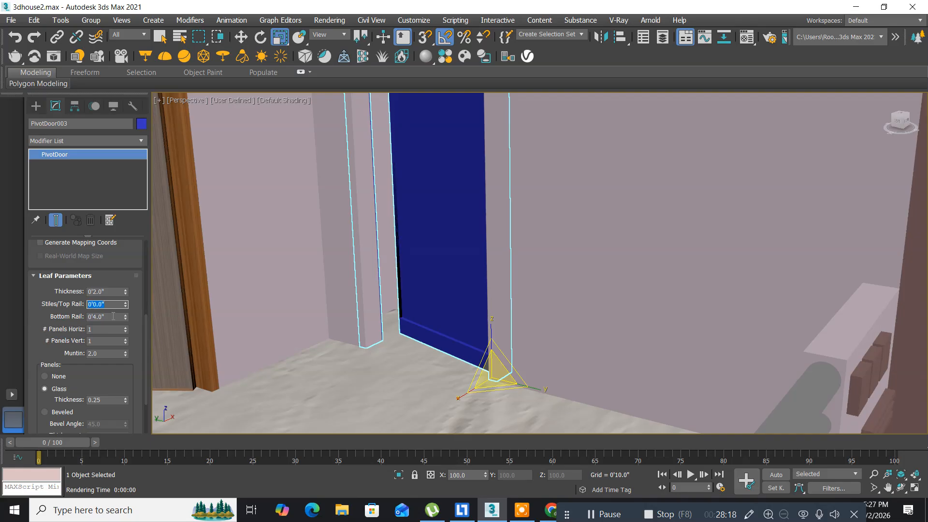
left_click(111, 316)
type("0")
key("Return")
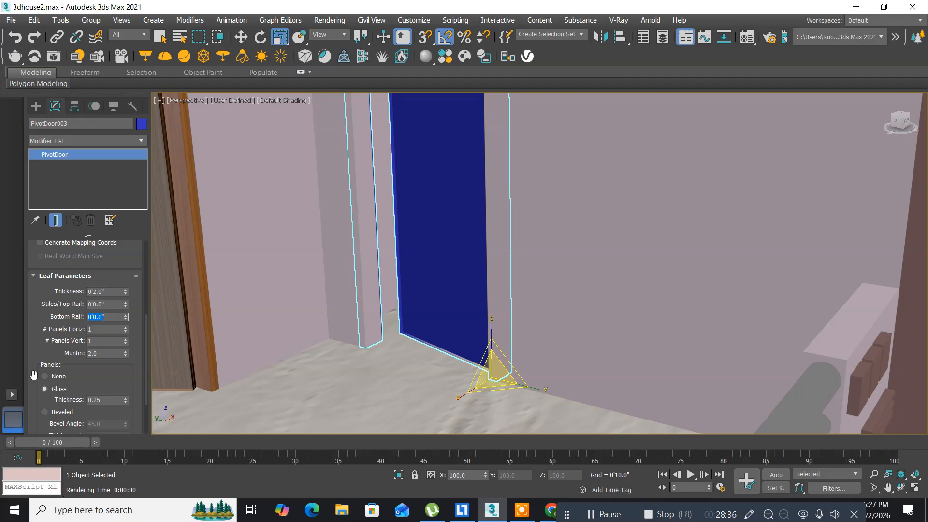
left_click_drag(105, 376, 113, 276)
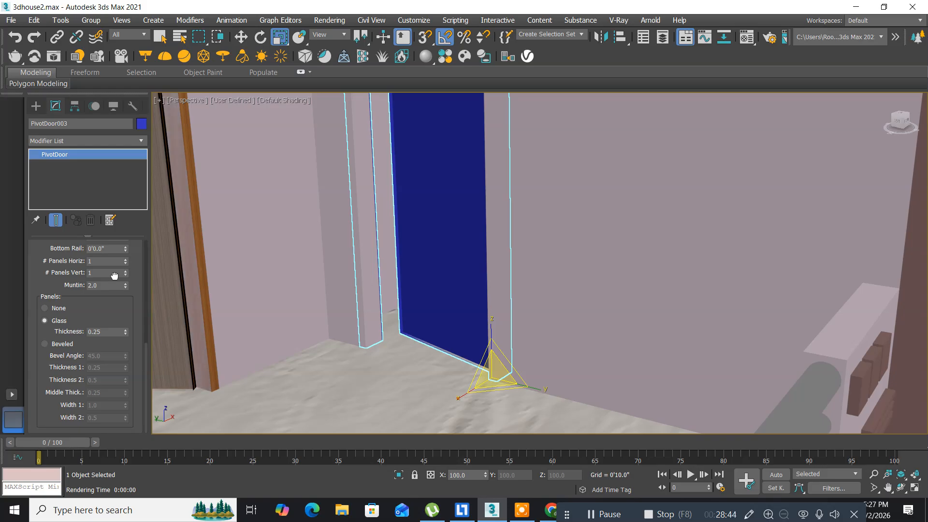
left_click_drag(114, 275, 114, 301)
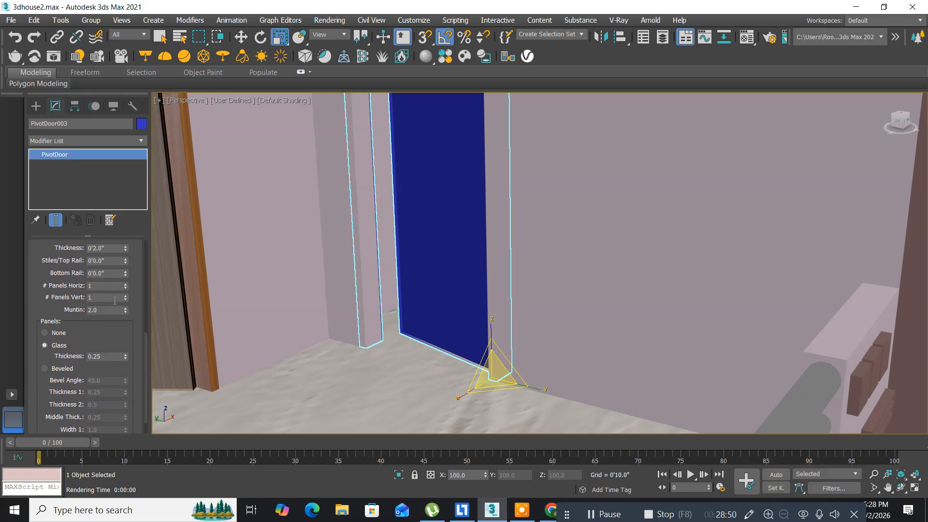
Assign the wood material "winframe" to the selected pivot door.
key("m")
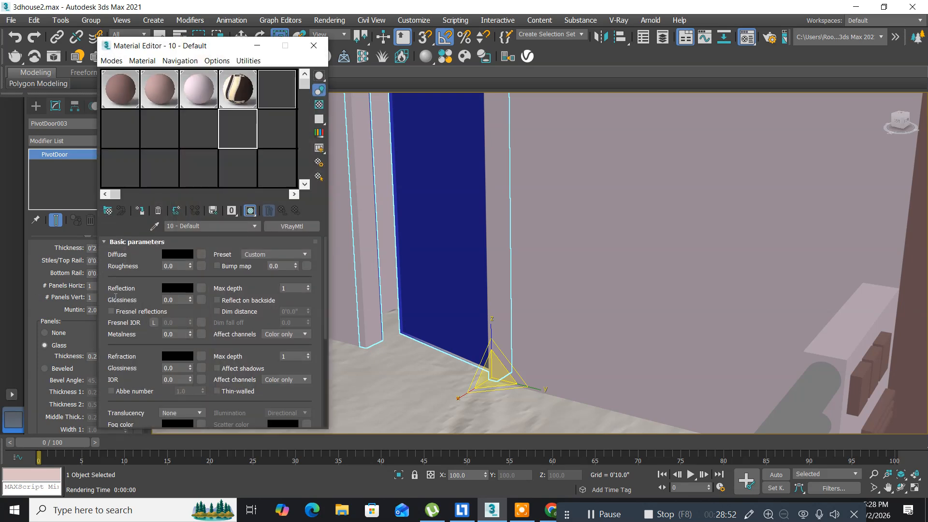
left_click(201, 137)
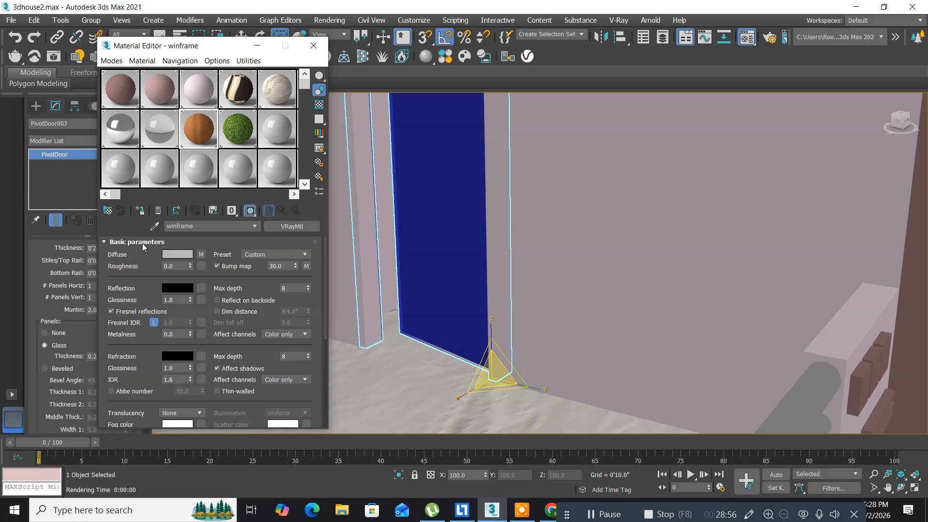
left_click(140, 210)
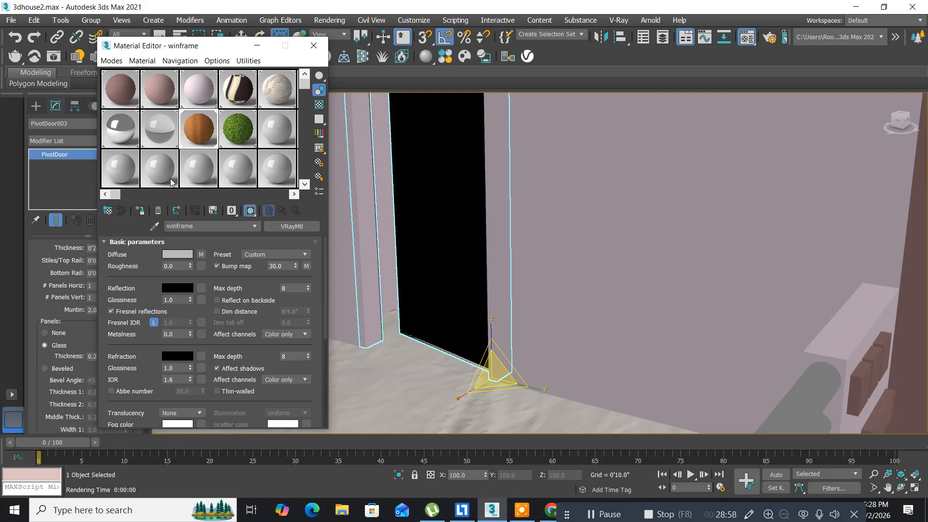
left_click(313, 46)
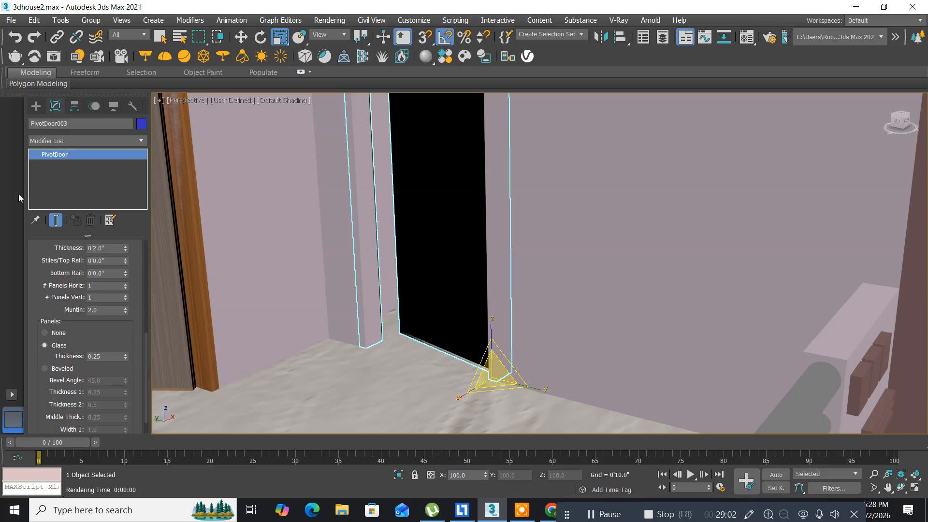
Add a UVW Map modifier to the pivot door and set its mapping type to Box.
left_click(140, 140)
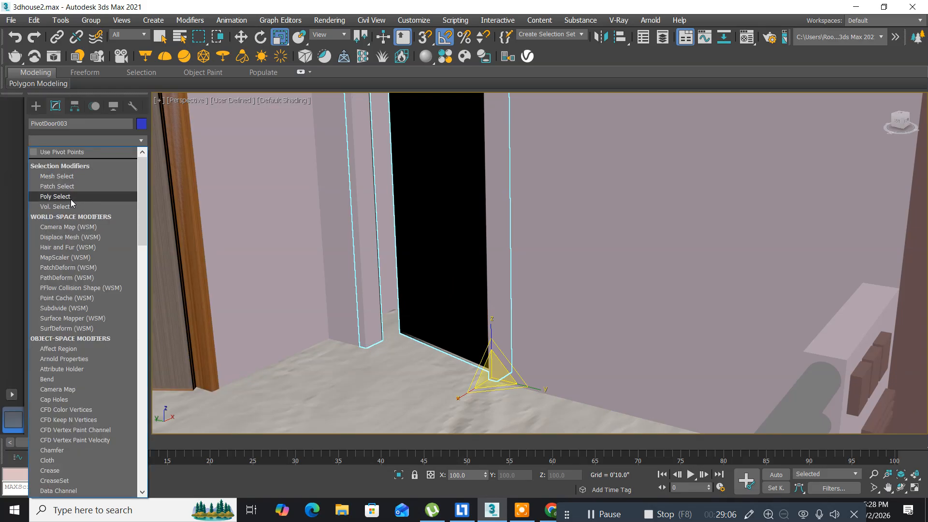
key("u")
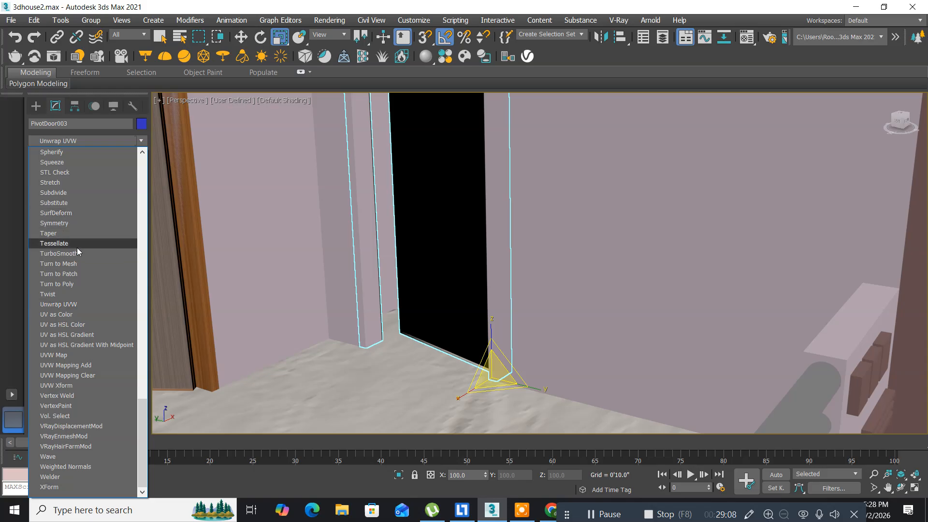
left_click(63, 355)
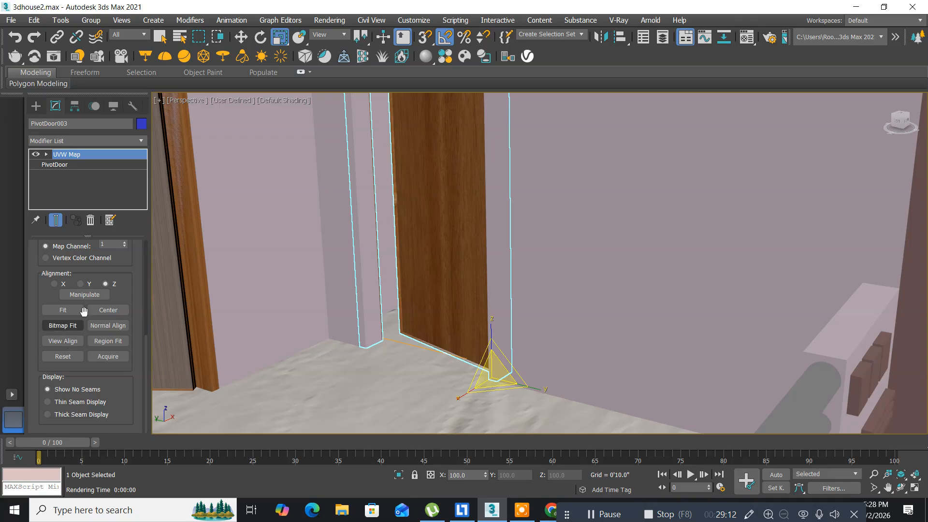
left_click_drag(128, 258, 97, 474)
left_click(59, 314)
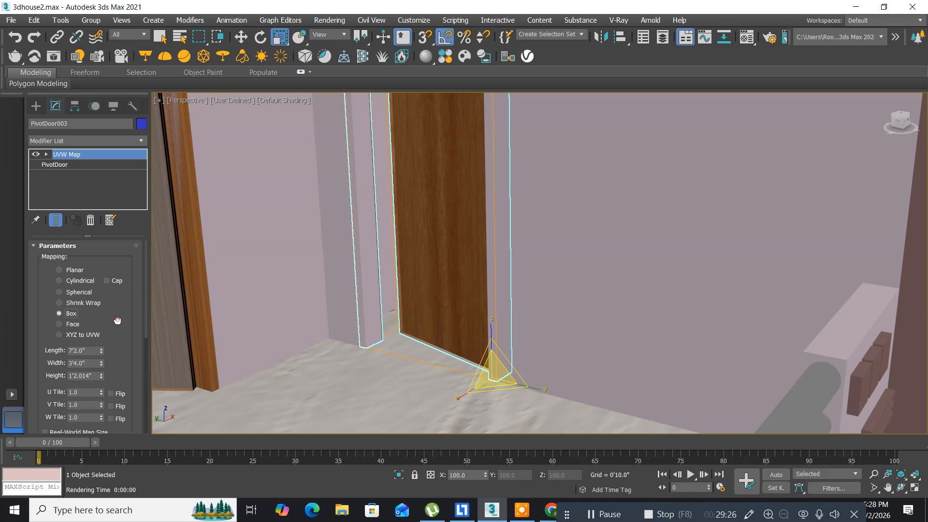
Close the pivot door by setting its opening angle to 0 degrees in the base object's parameters.
left_click(59, 165)
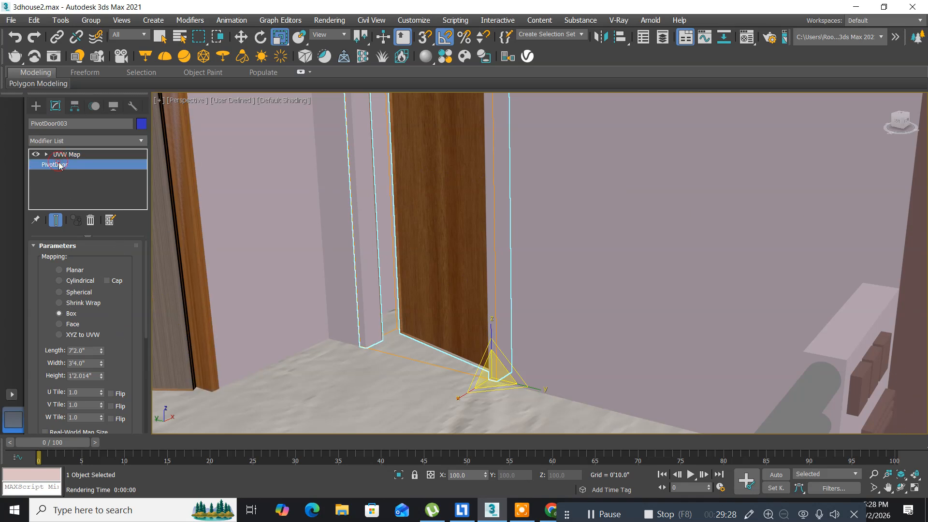
left_click_drag(41, 301, 33, 416)
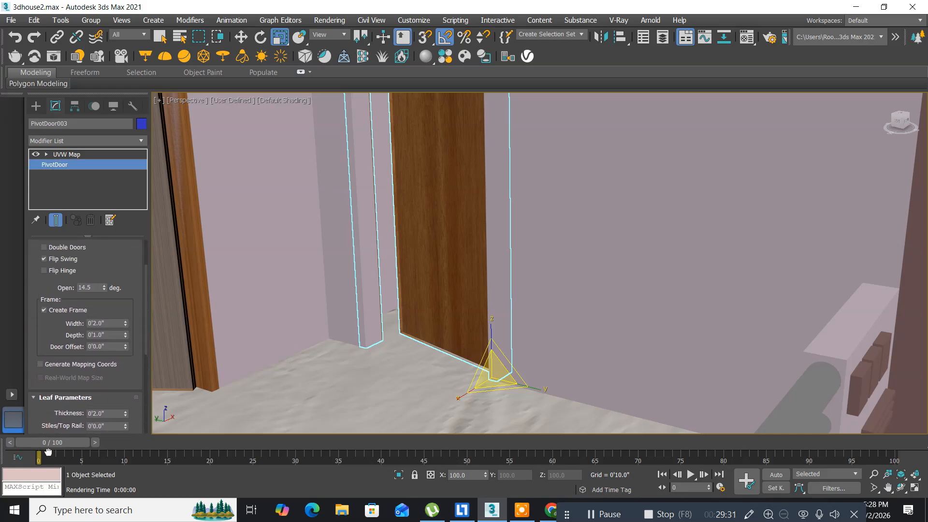
double_click(86, 282)
type("0")
key("Return")
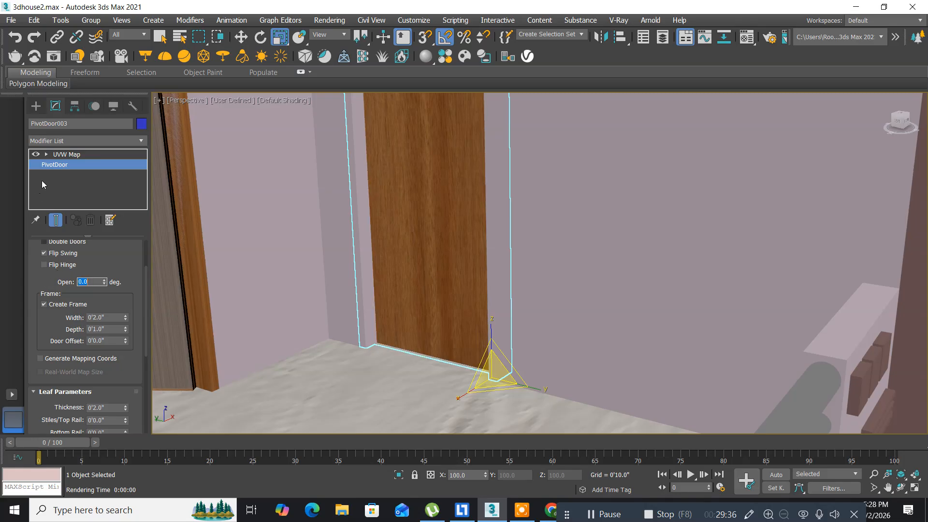
Convert the pivot door with its UVW mapping to an editable poly.
left_click(70, 154)
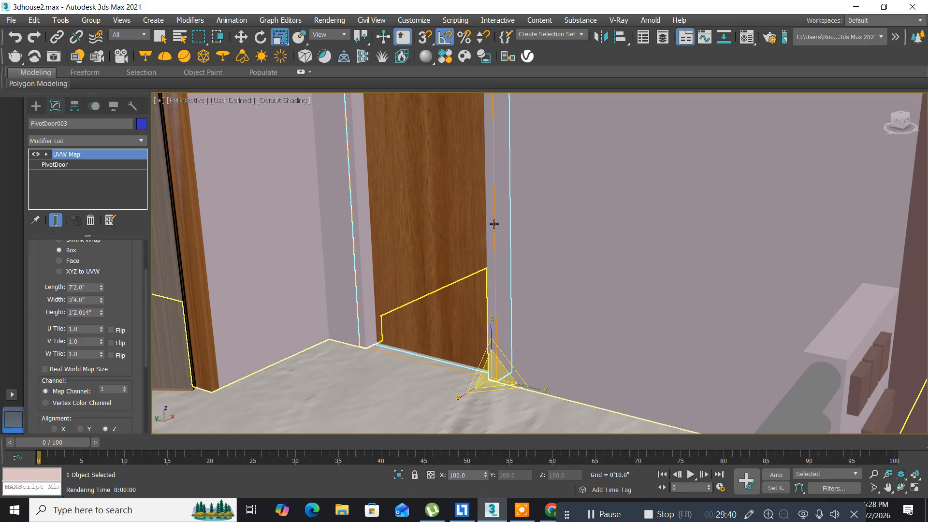
left_click(241, 37)
right_click(401, 215)
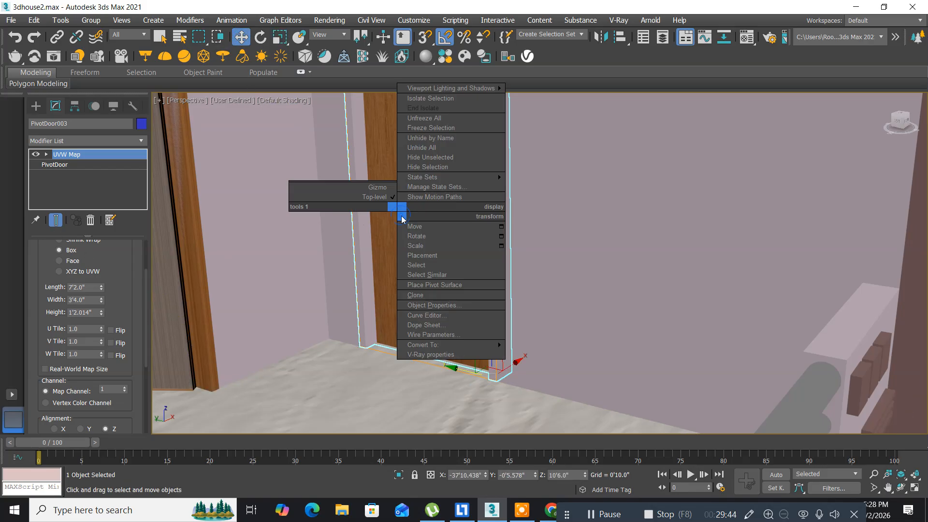
mouse_move(442, 346)
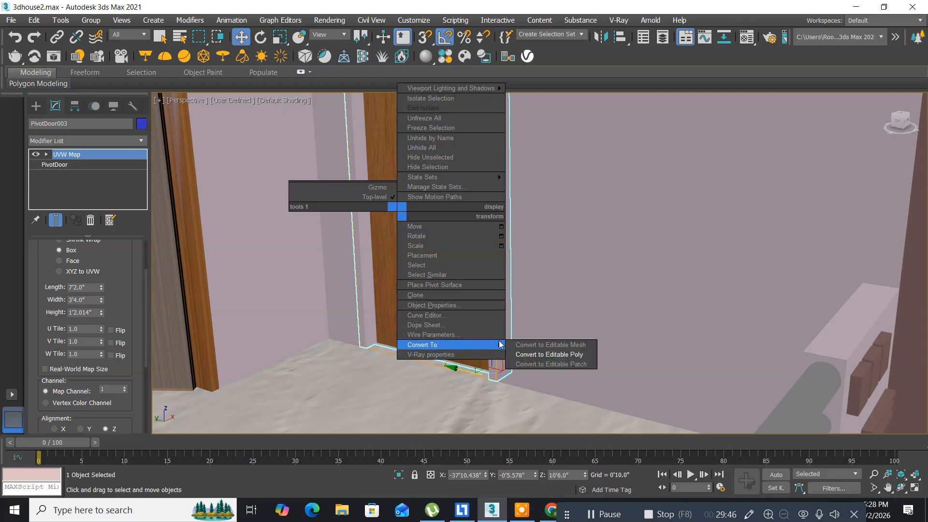
left_click(526, 354)
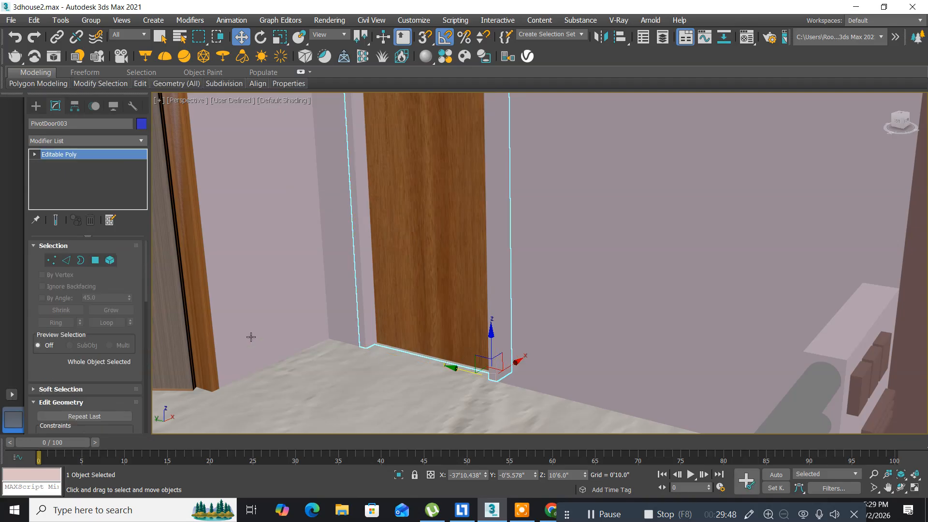
Select the large front polygon of the door leaf and assign the striped material "04 - Default" to it.
left_click(96, 261)
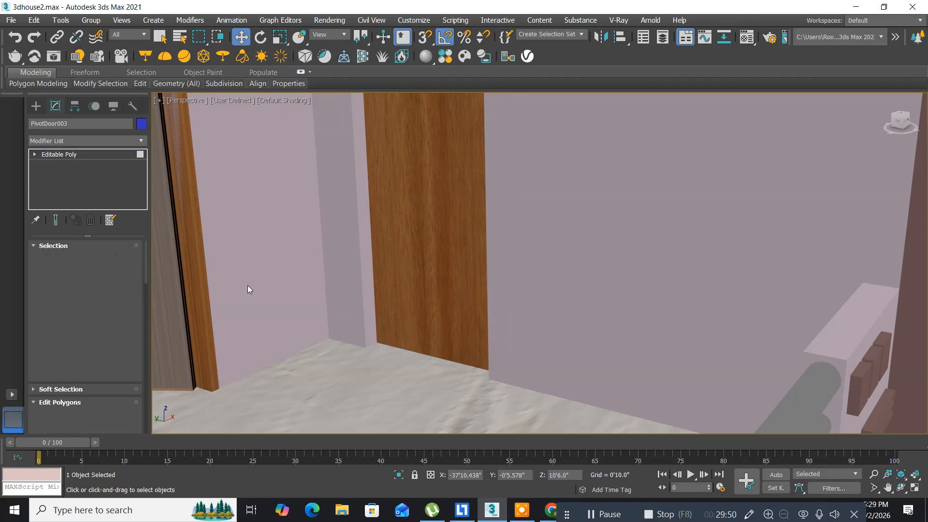
left_click(440, 257)
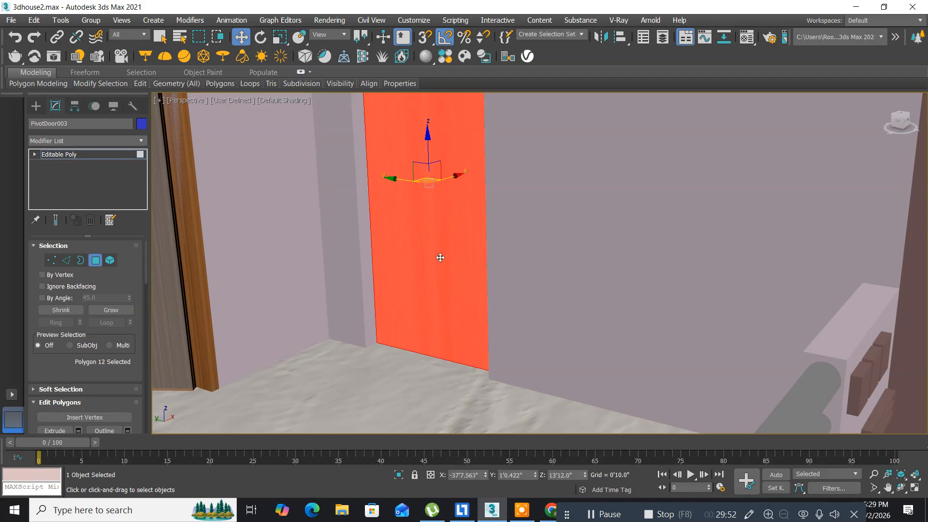
key("m")
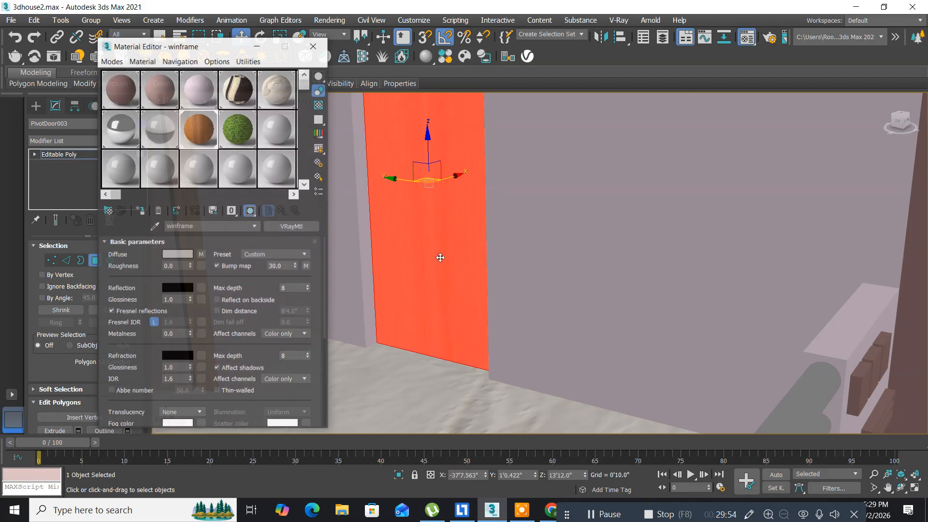
left_click(244, 91)
left_click(140, 210)
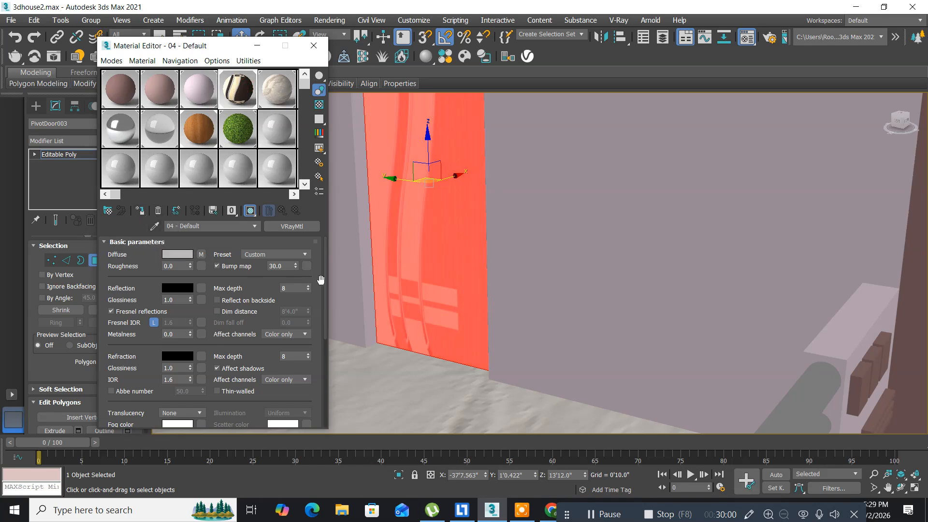
left_click(312, 46)
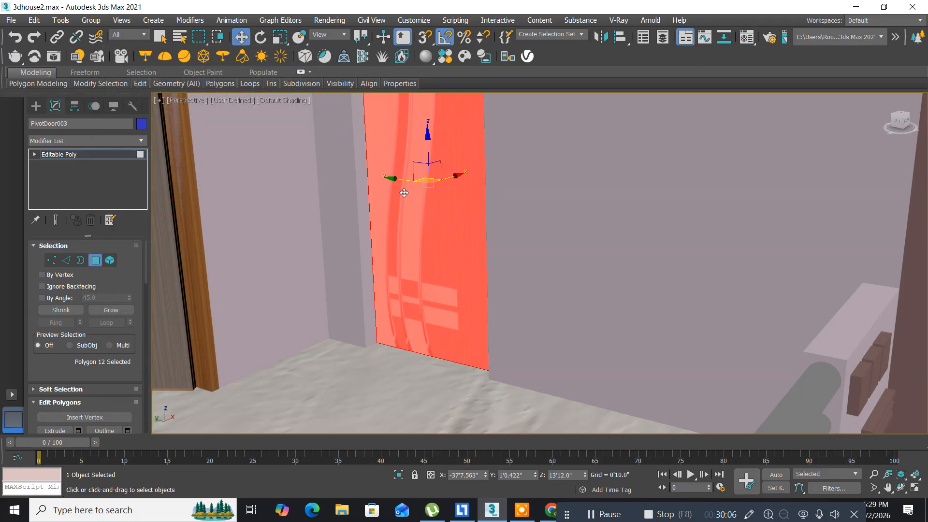
Copy the diffuse map of material "04 - Default" and paste it into the material's Bump map slot.
key("m")
left_click(242, 91)
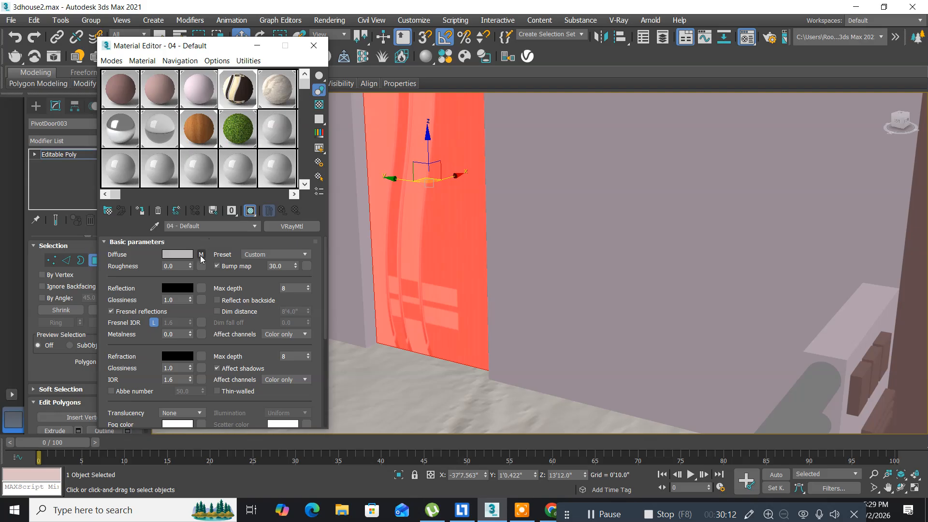
right_click(202, 256)
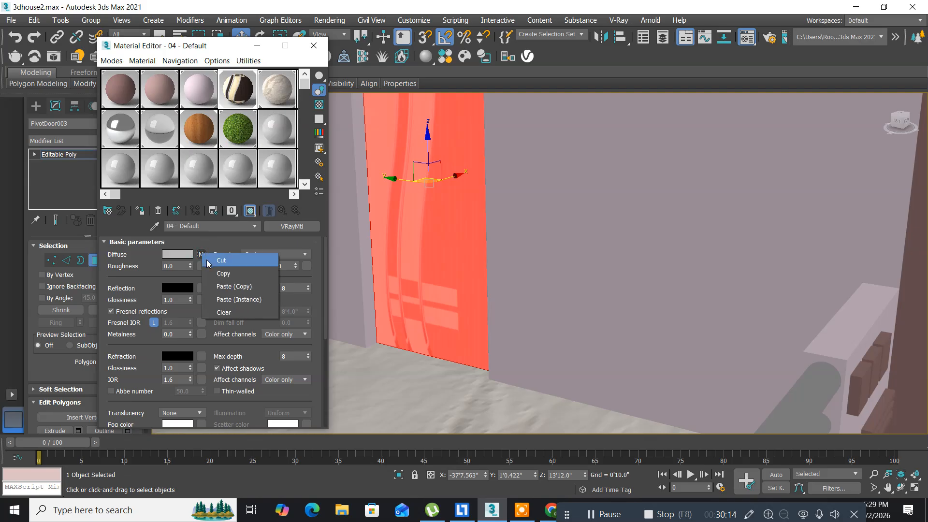
left_click(237, 273)
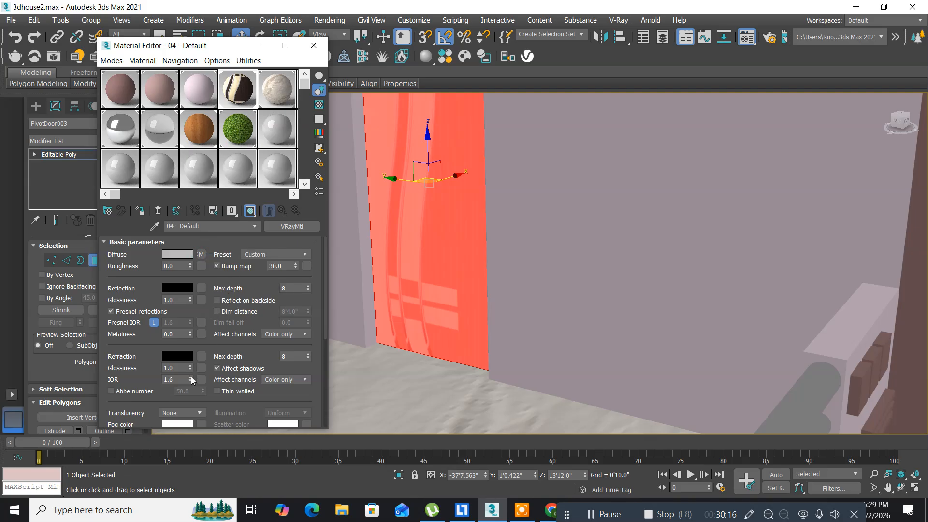
scroll(149, 380, "down", 5)
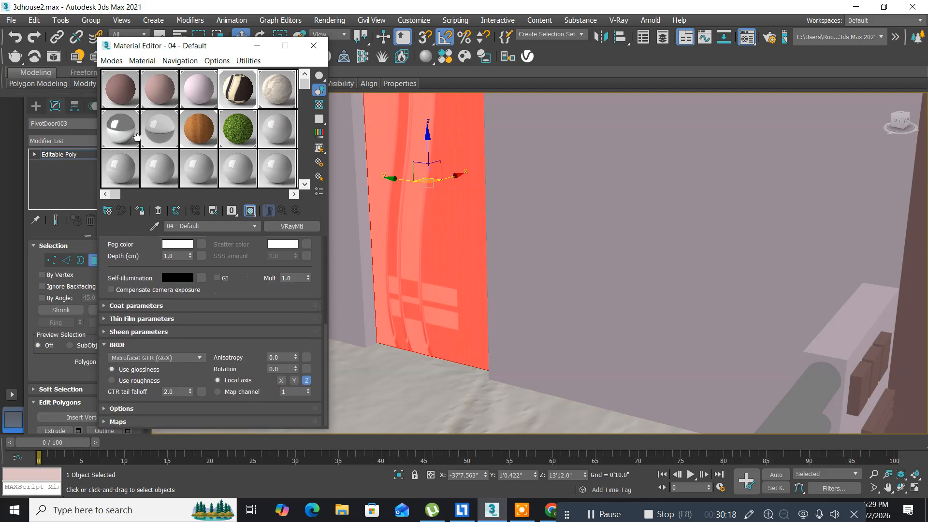
left_click(106, 345)
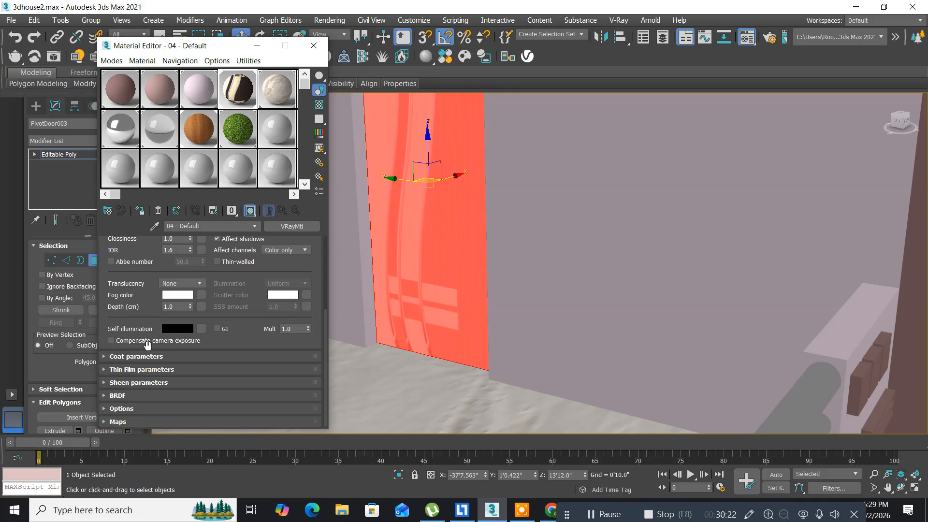
left_click(120, 422)
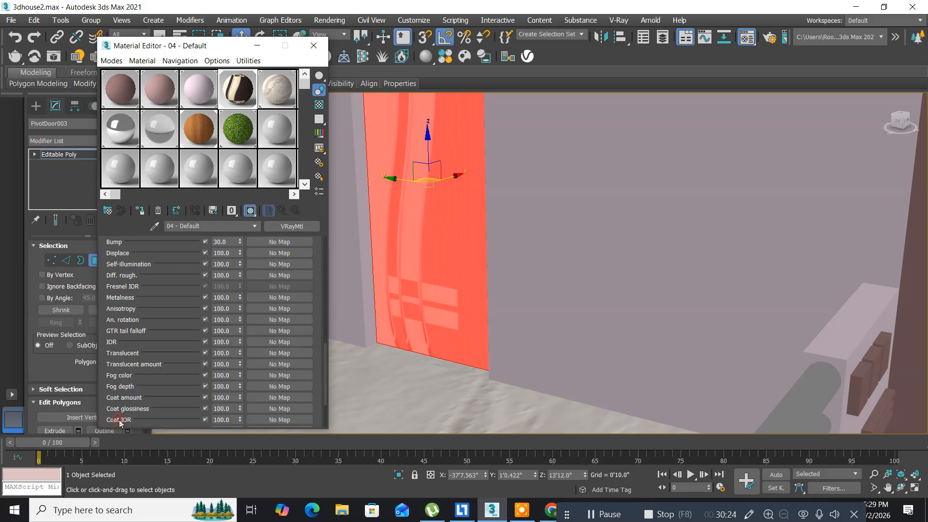
scroll(151, 333, "up", 3)
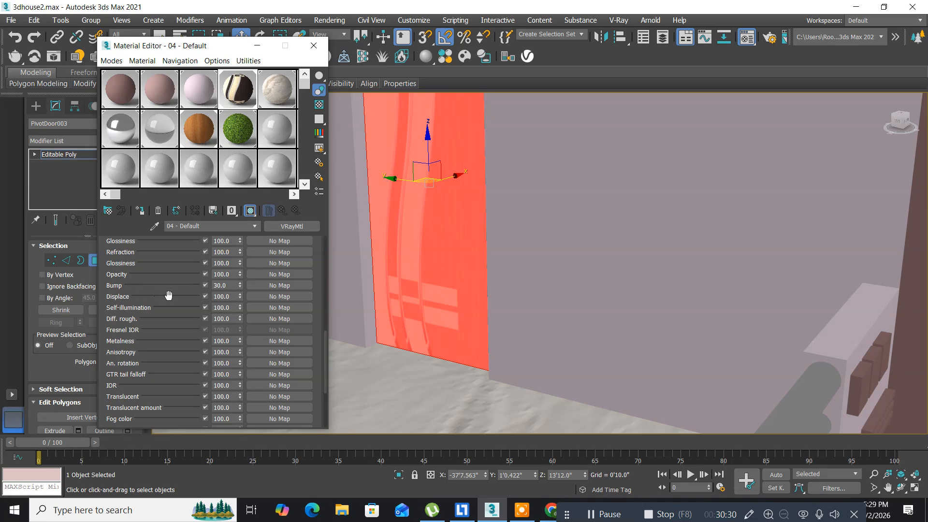
right_click(251, 285)
left_click(261, 289)
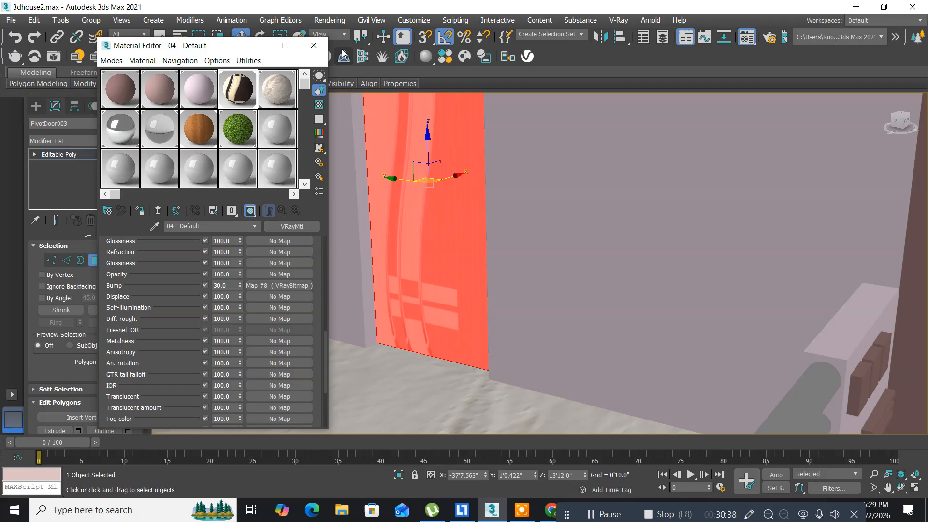
left_click(313, 45)
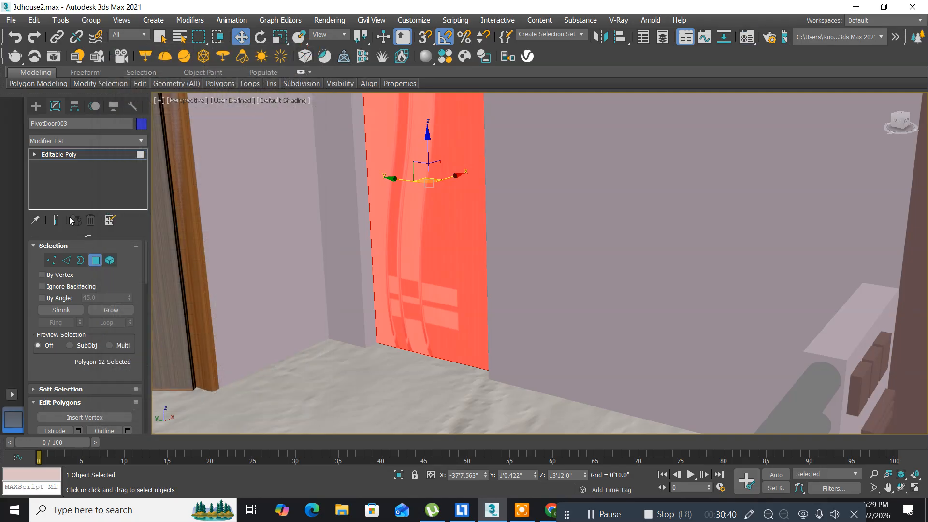
Leave polygon editing on the pivot door and bring the whole house exterior into view.
left_click(63, 154)
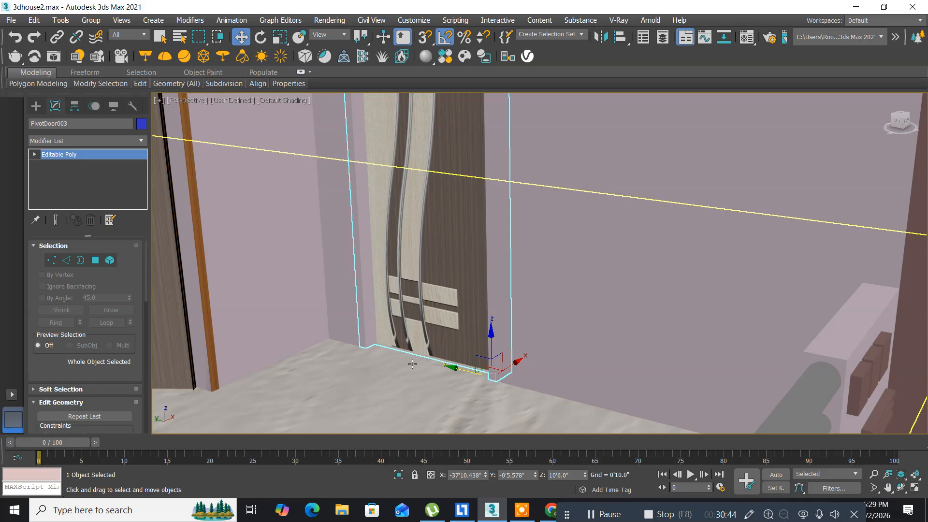
scroll(412, 364, "down", 10)
middle_click_drag(412, 362, 355, 181)
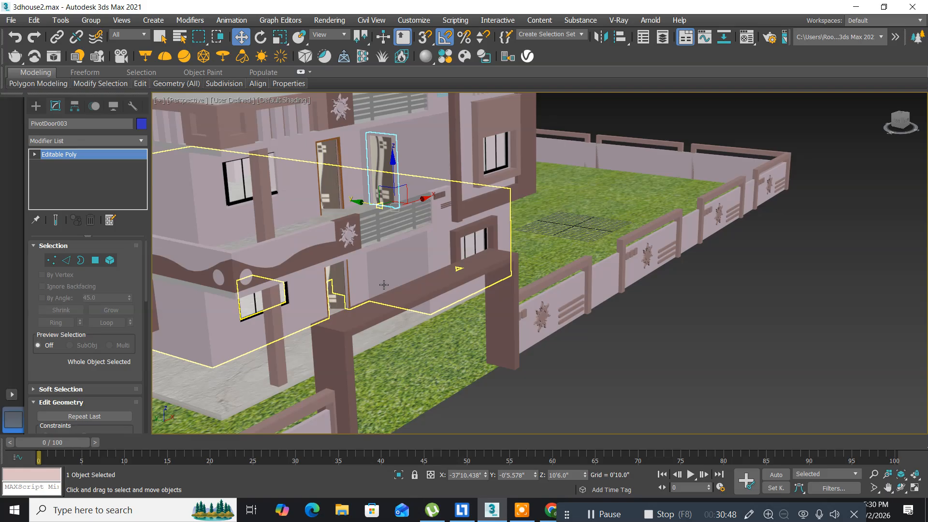
middle_click_drag(317, 315, 427, 314)
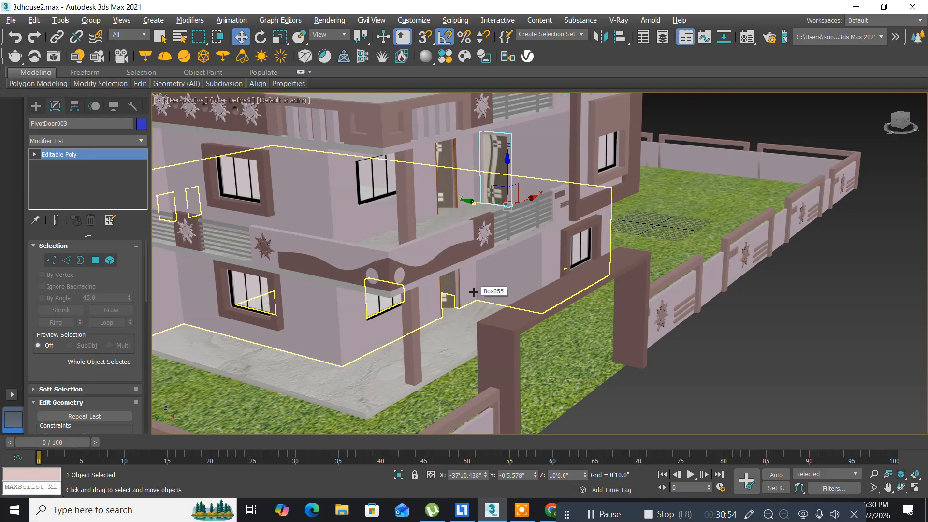
Show all four viewports with the plot framed in the top view and start the AEC Extended Foliage tool.
key("alt+w")
middle_click_drag(243, 155, 292, 206)
scroll(343, 176, "down", 6)
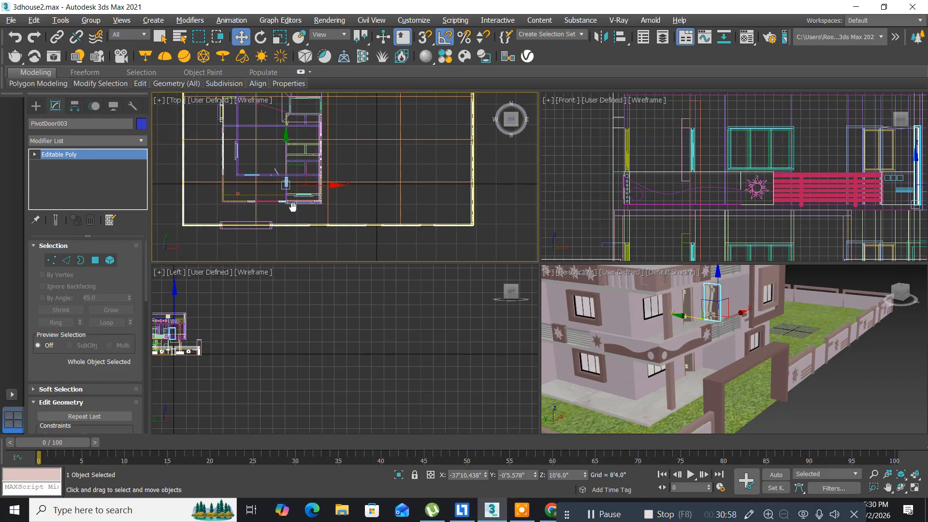
left_click(36, 106)
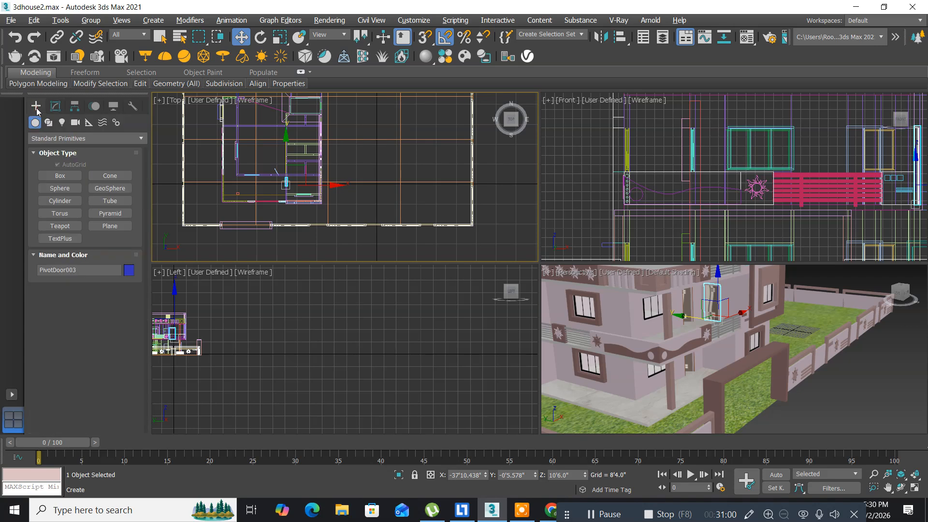
left_click(50, 139)
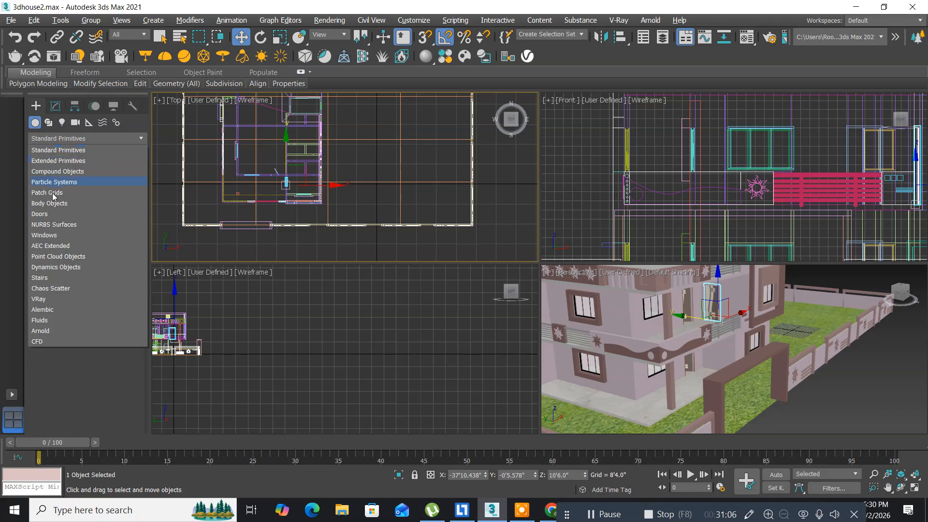
left_click(44, 245)
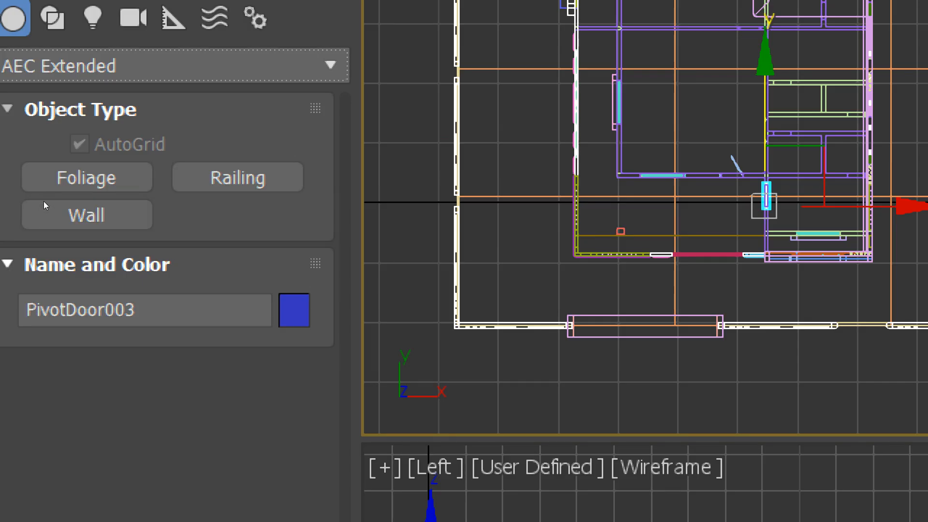
left_click(62, 177)
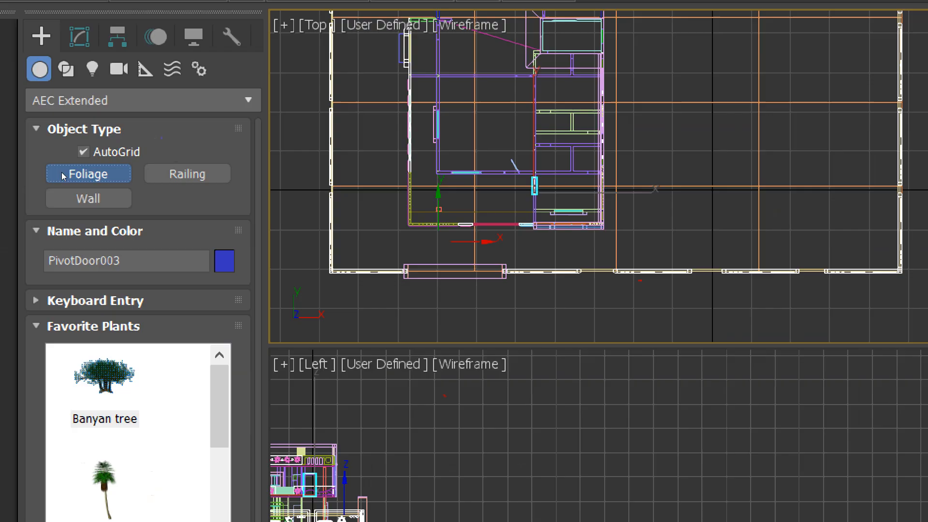
Look through the Foliage tool's favorite plants for a tree that suits the house's lawn.
scroll(66, 336, "down", 6)
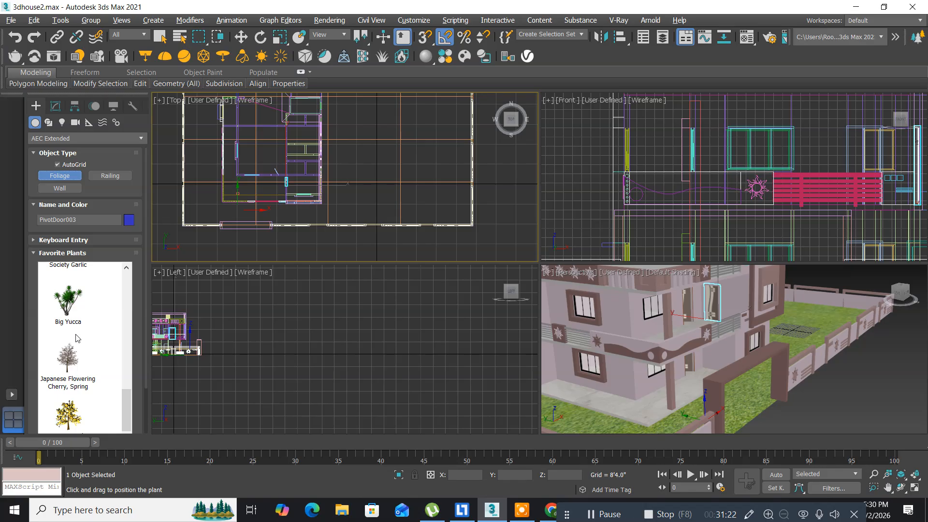
scroll(80, 338, "up", 8)
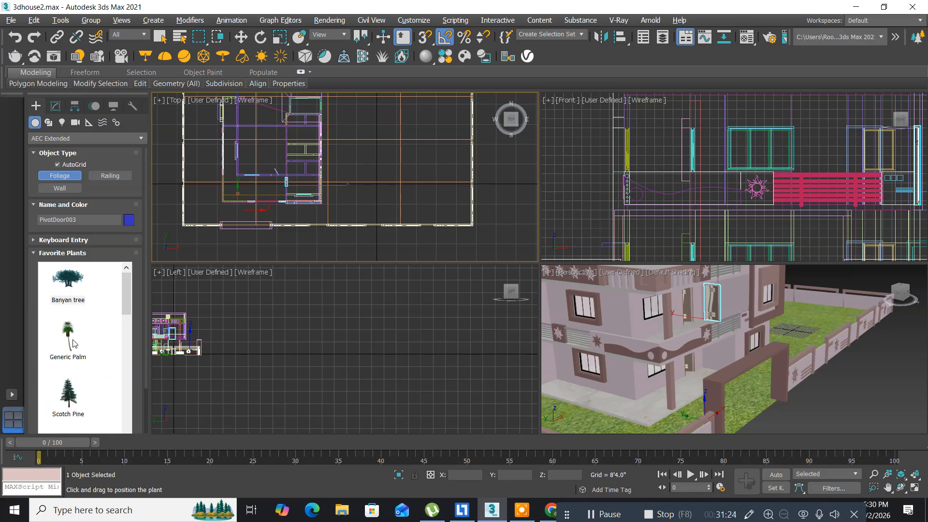
scroll(74, 344, "down", 2)
scroll(74, 343, "down", 3)
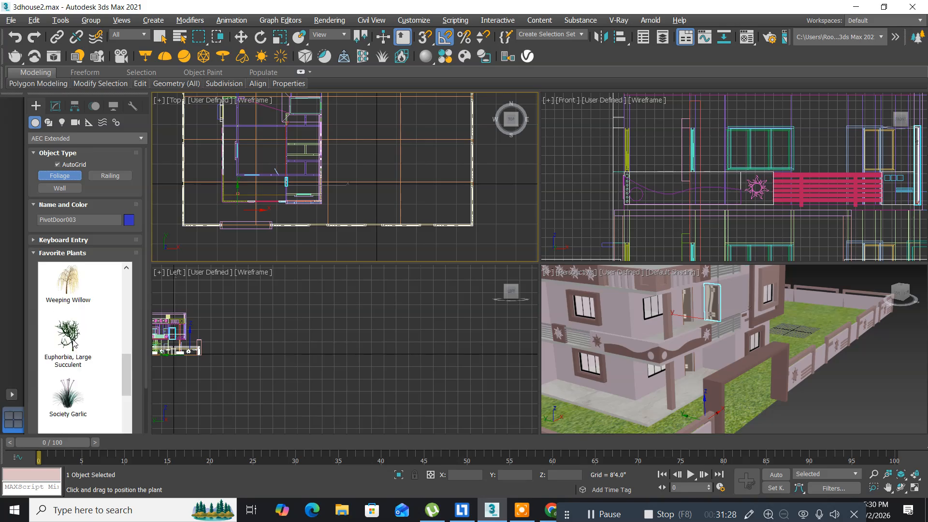
scroll(73, 343, "down", 2)
scroll(73, 343, "up", 2)
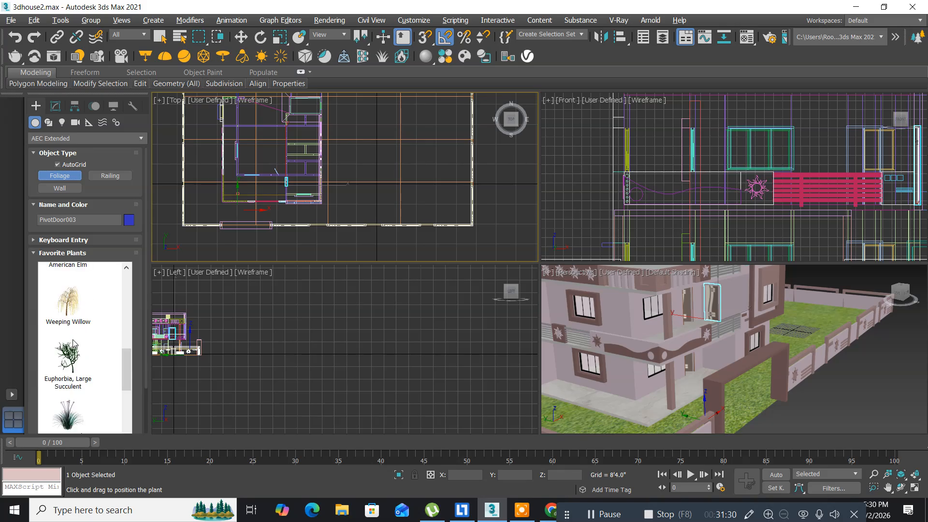
scroll(74, 343, "down", 1)
scroll(74, 343, "up", 5)
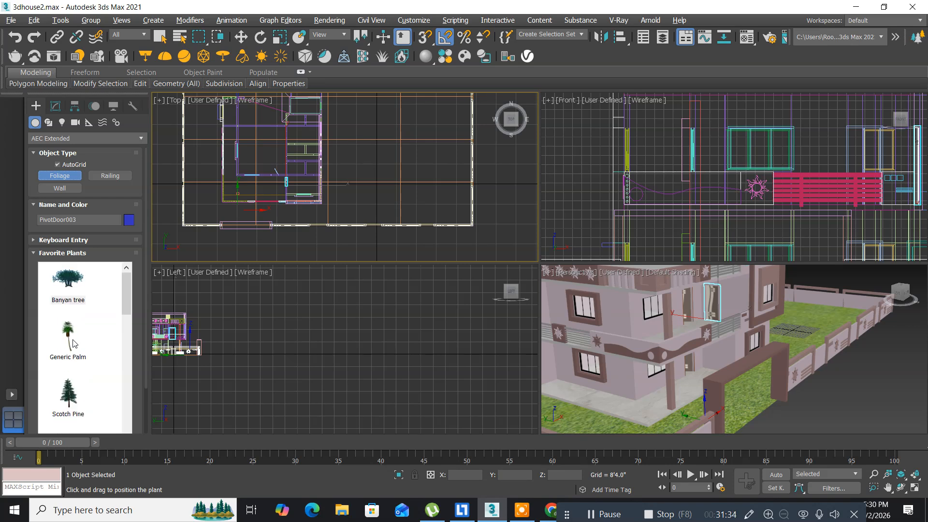
scroll(73, 343, "down", 1)
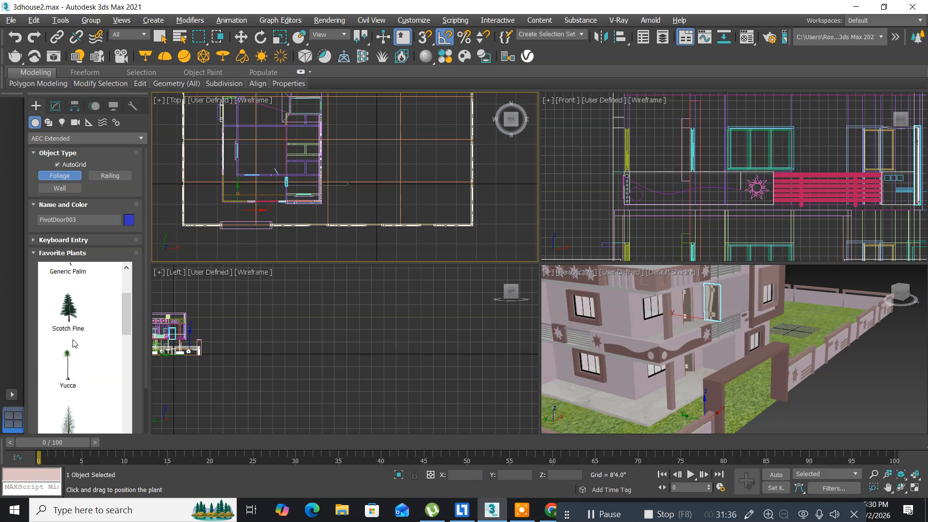
scroll(73, 343, "up", 1)
scroll(73, 343, "down", 2)
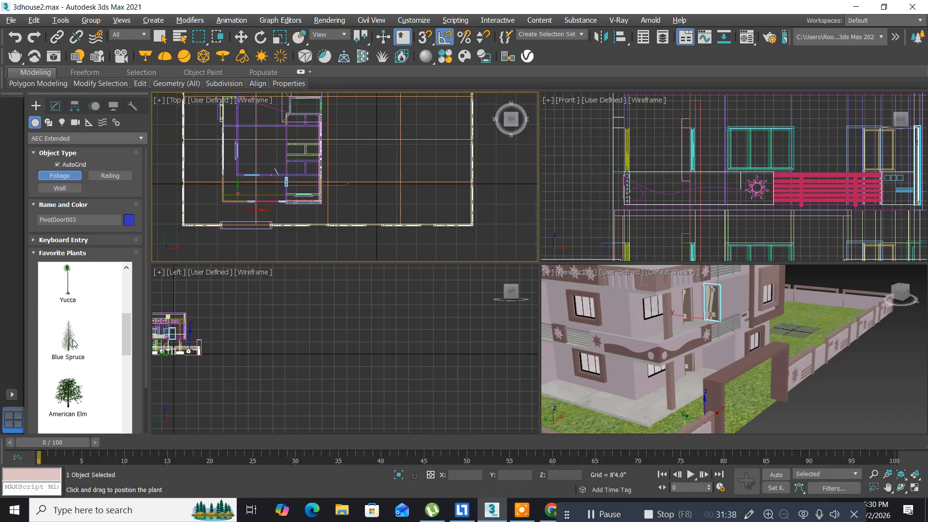
scroll(73, 343, "up", 1)
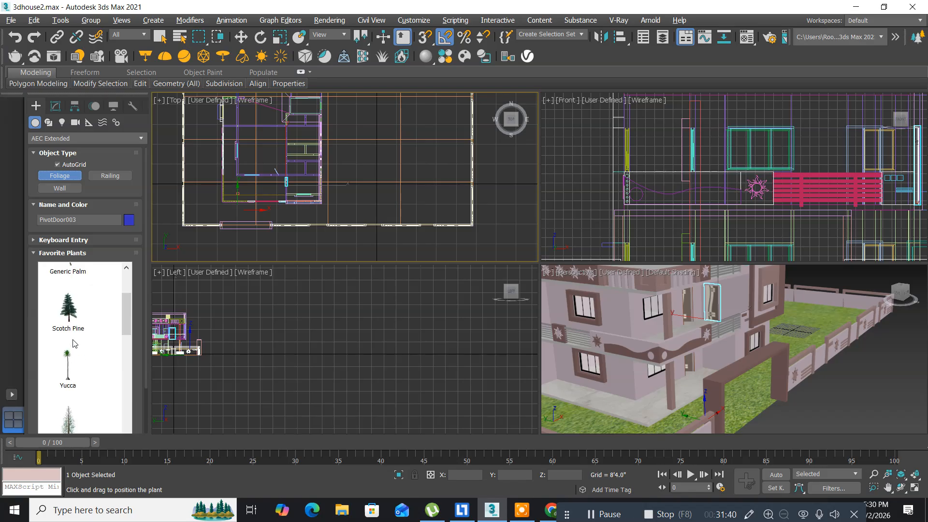
scroll(74, 343, "down", 1)
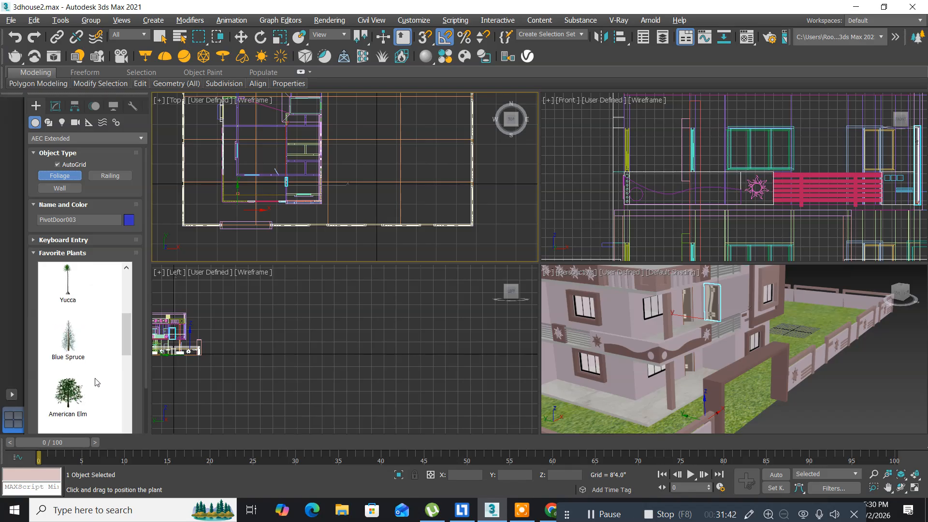
Place an American Elm on the lawn beside the house and move it to about X -6'10.6", Y 5'5.6".
left_click(78, 392)
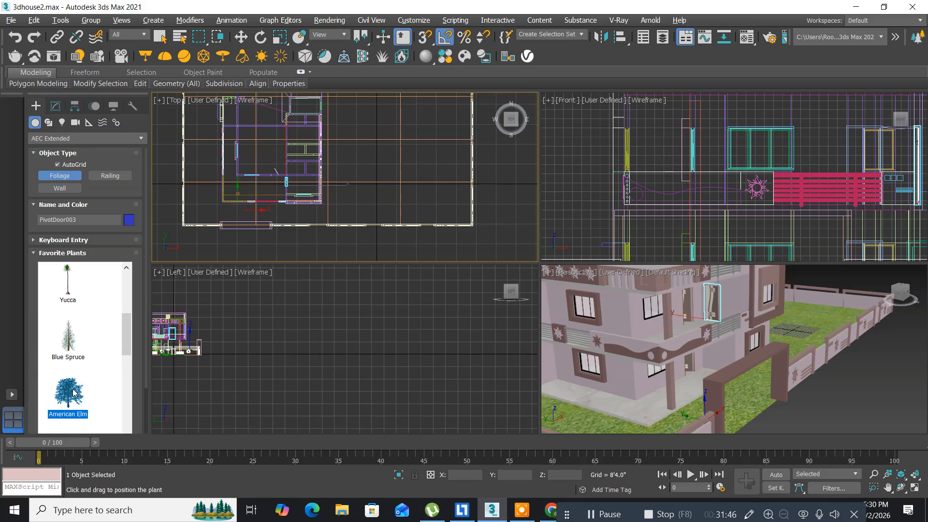
left_click_drag(73, 391, 386, 180)
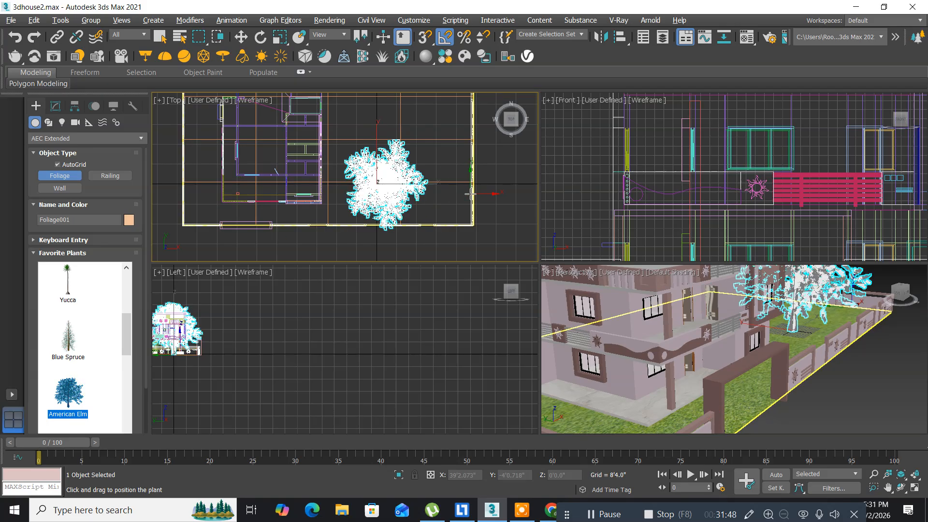
left_click(241, 37)
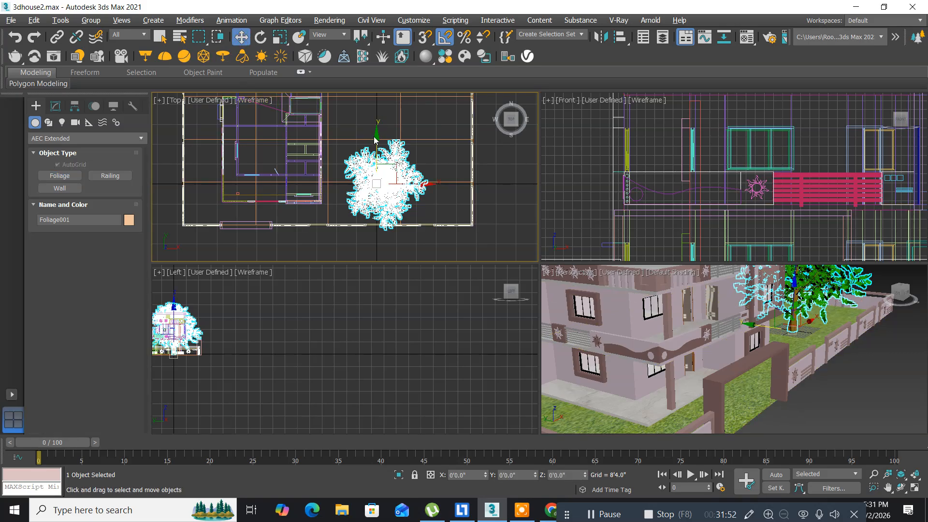
left_click_drag(376, 138, 373, 126)
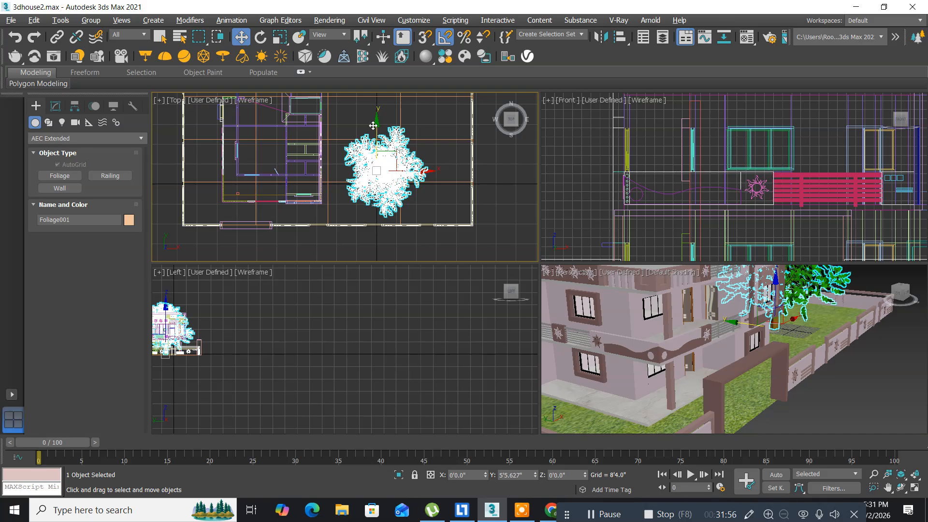
left_click_drag(426, 172, 403, 173)
Move the elm toward the front boundary wall in the left view, to about Y 2'0".
middle_click_drag(232, 355, 356, 343)
scroll(347, 344, "up", 10)
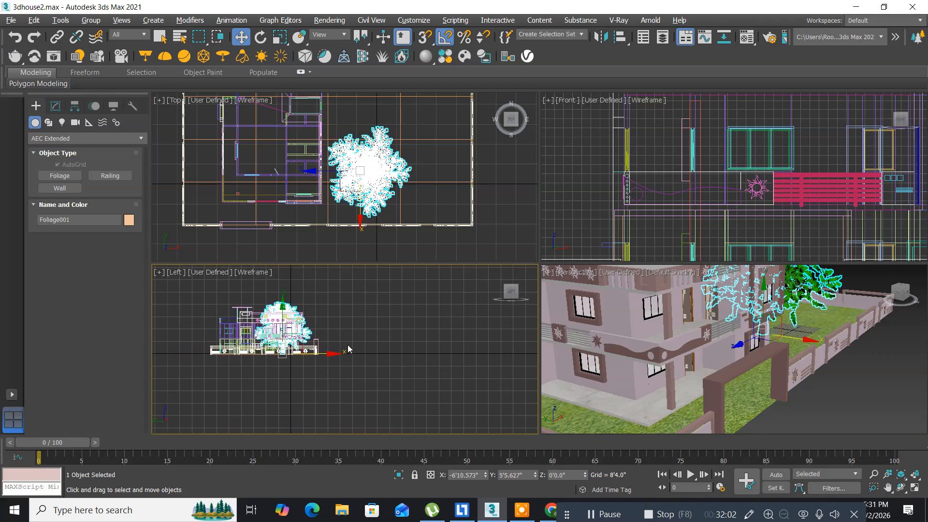
scroll(306, 320, "down", 5)
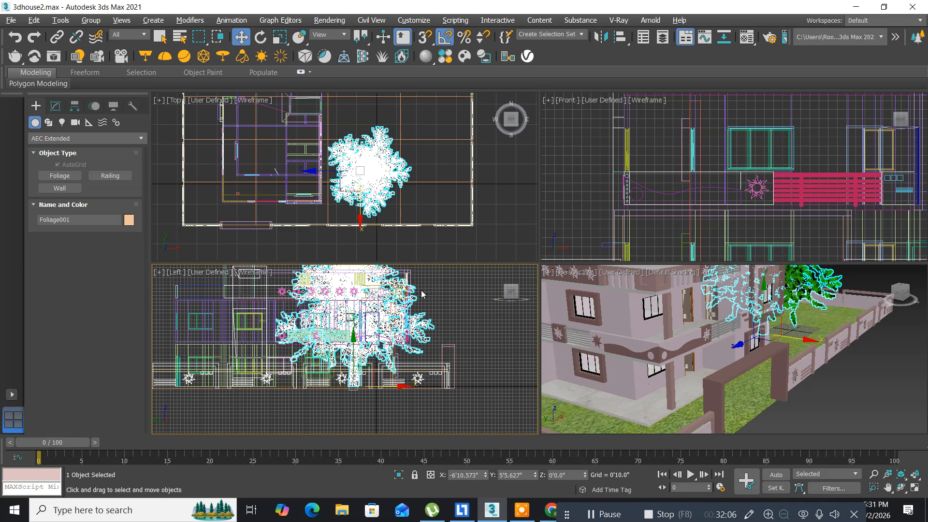
middle_click_drag(422, 294, 406, 306)
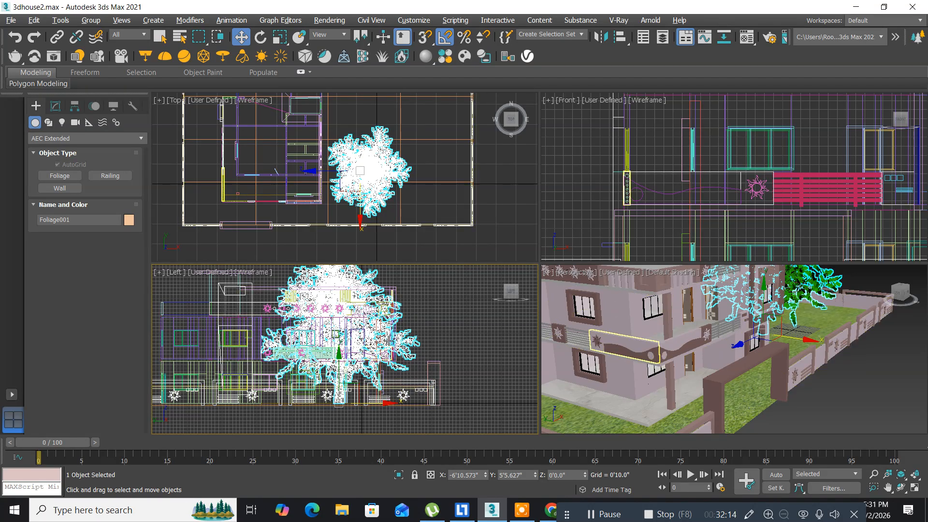
middle_click_drag(395, 394, 385, 358)
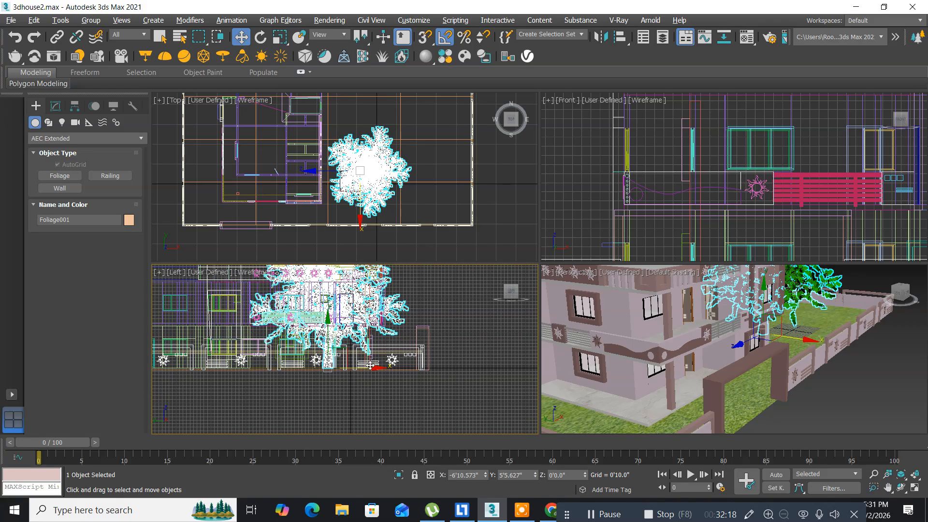
mouse_move(368, 370)
left_mouse_down()
mouse_move(478, 364)
mouse_move(383, 364)
left_mouse_up()
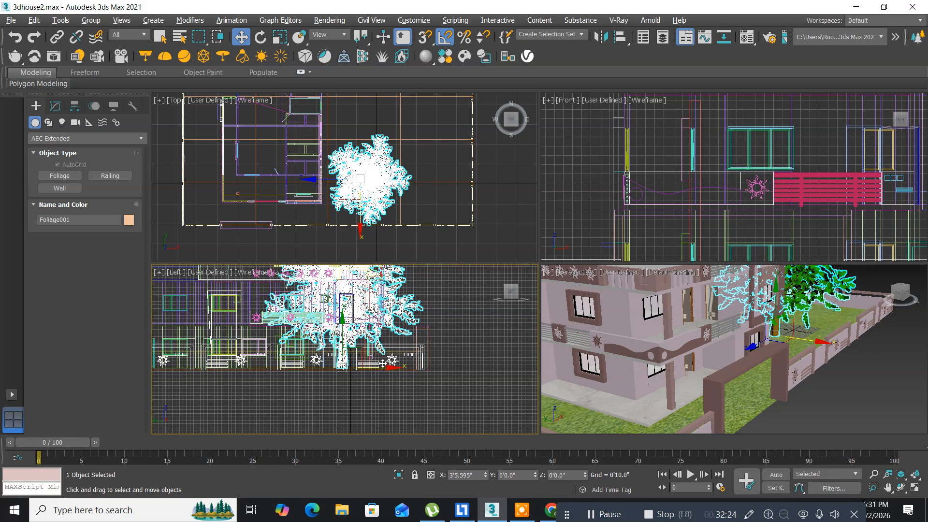
Scale the elm down uniformly to about 63 percent, comparing it with the house in the front view.
scroll(696, 196, "down", 4)
scroll(623, 174, "down", 3)
scroll(618, 175, "down", 4)
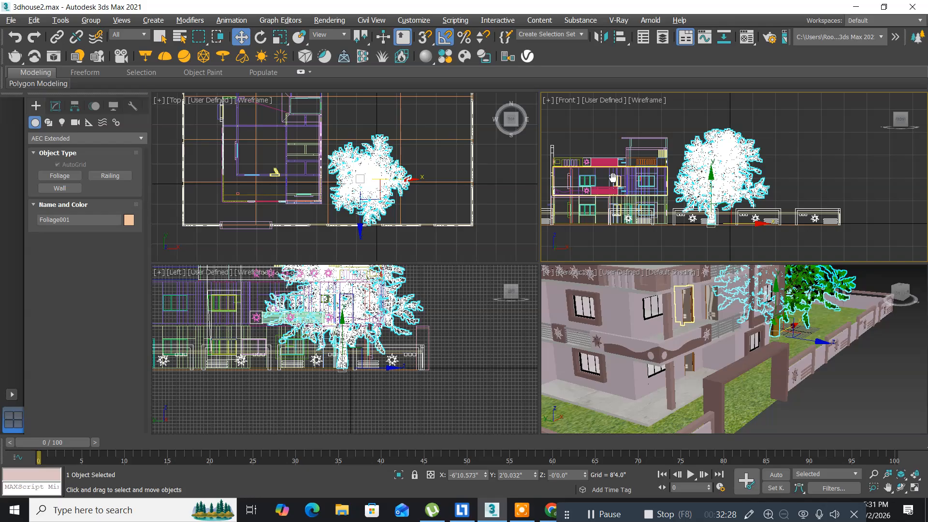
middle_click_drag(613, 178, 660, 167)
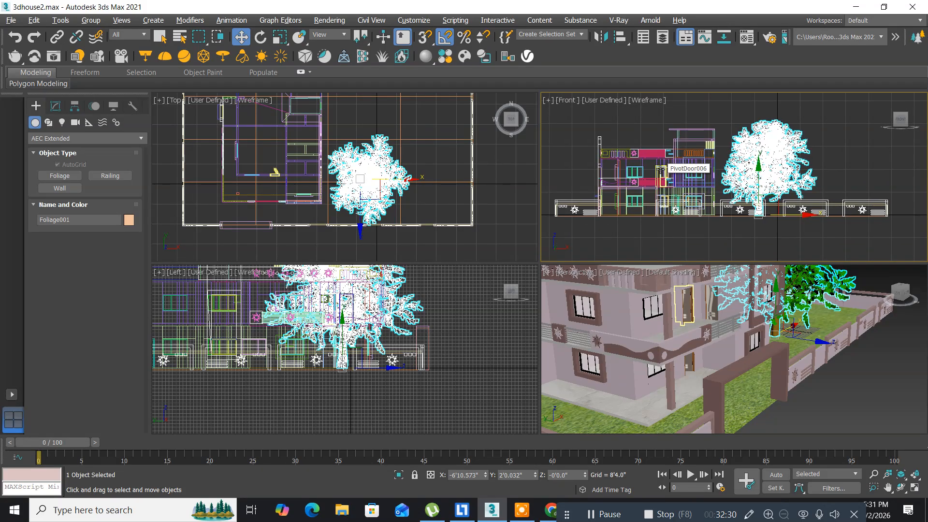
key("alt+w")
scroll(587, 248, "up", 3)
middle_click_drag(587, 248, 548, 248)
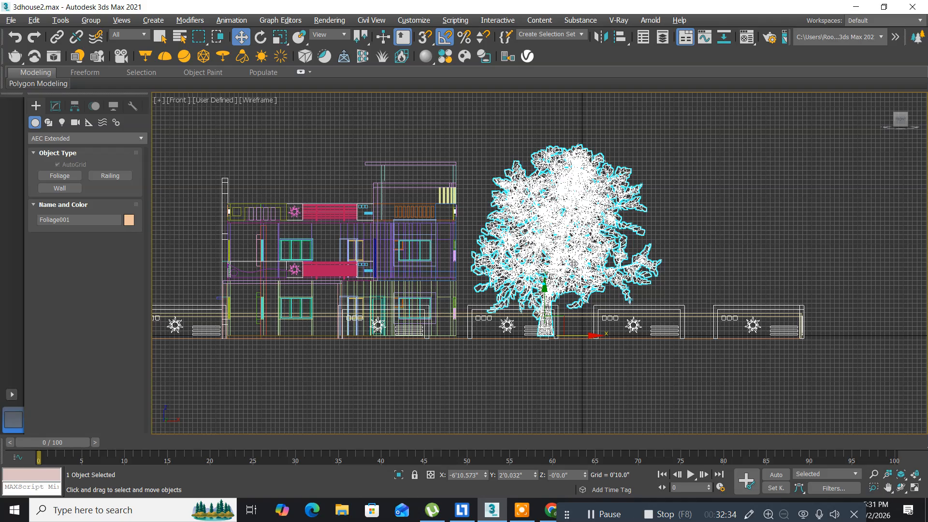
key("r")
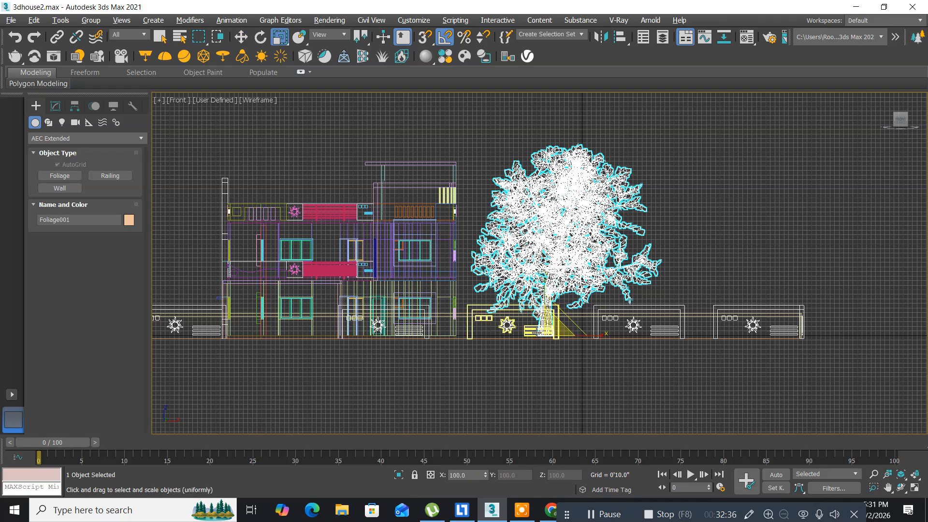
left_click_drag(555, 327, 521, 358)
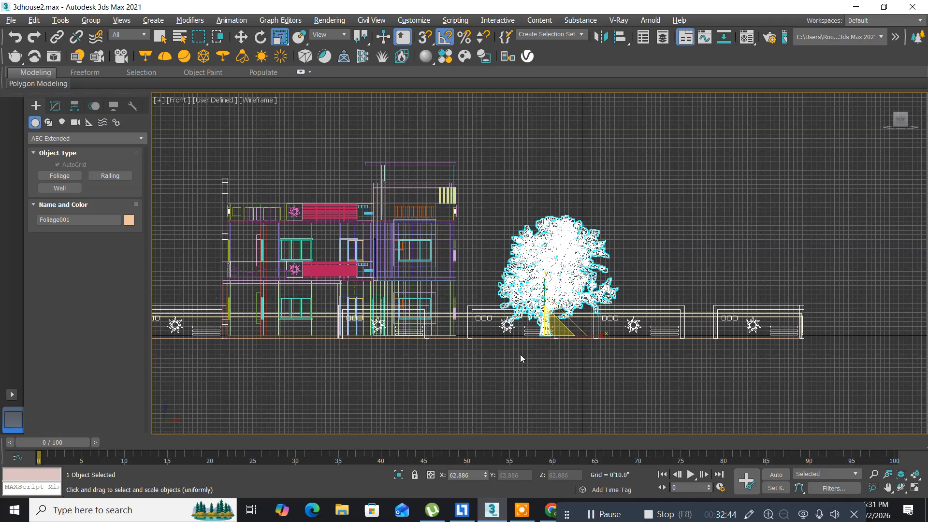
Move the elm closer to the side of the house, to about X -14'1", and show all four viewports again.
key("w")
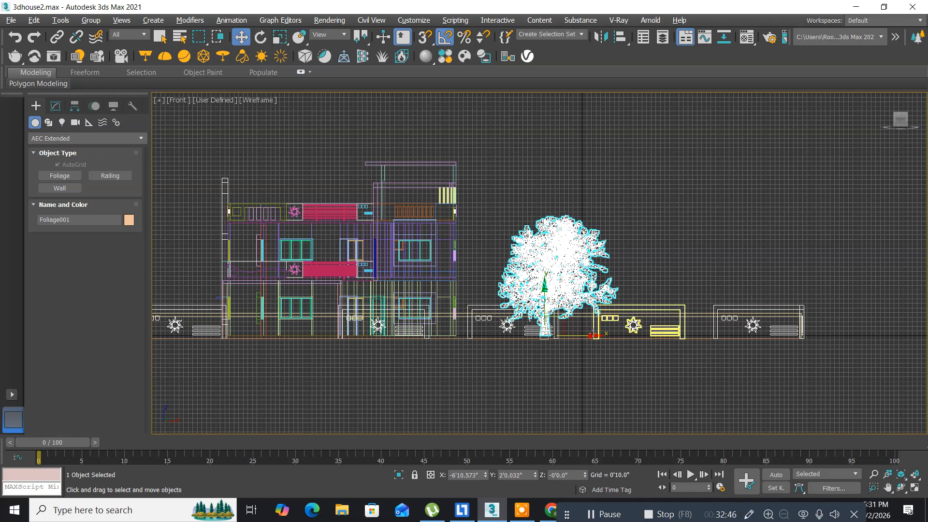
left_click_drag(591, 335, 552, 336)
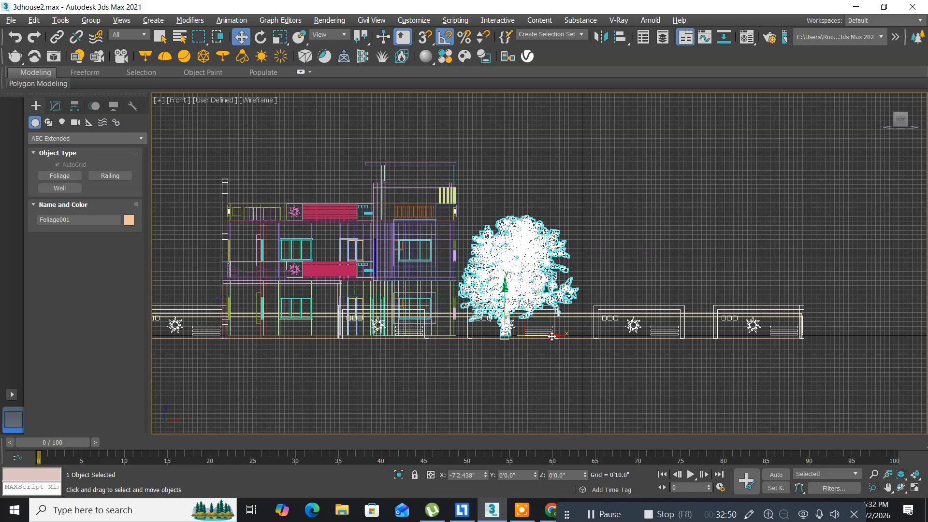
middle_click_drag(464, 336, 557, 324)
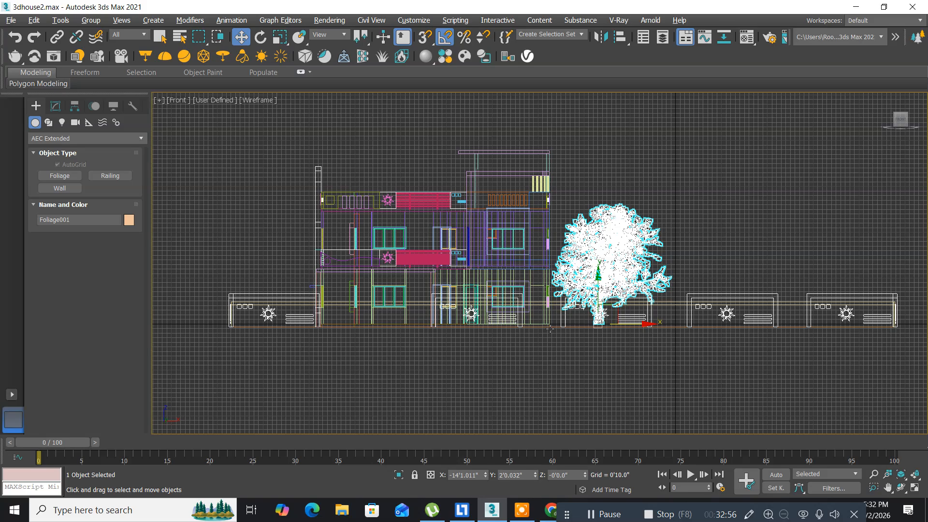
key("alt+w")
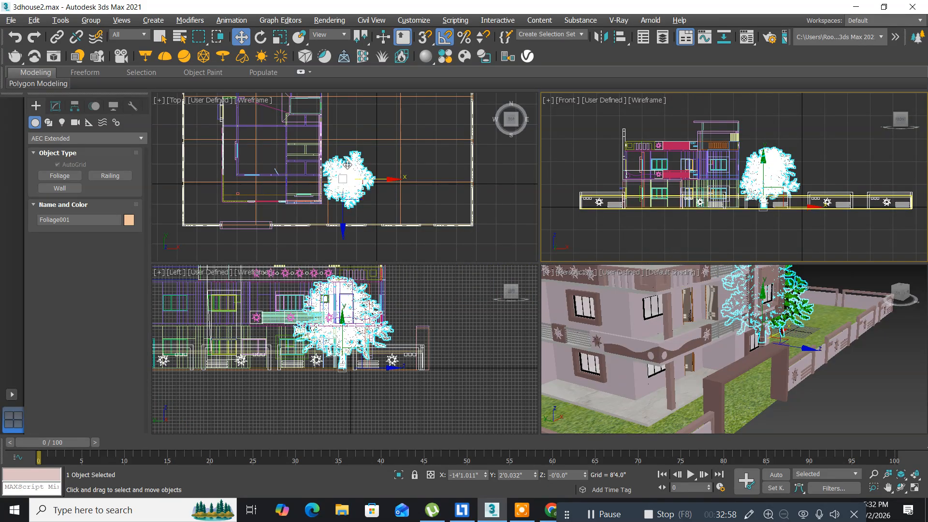
Clone the elm as a copy and move it across to the opposite side of the house, to about X -76'8".
middle_click_drag(347, 165, 350, 184)
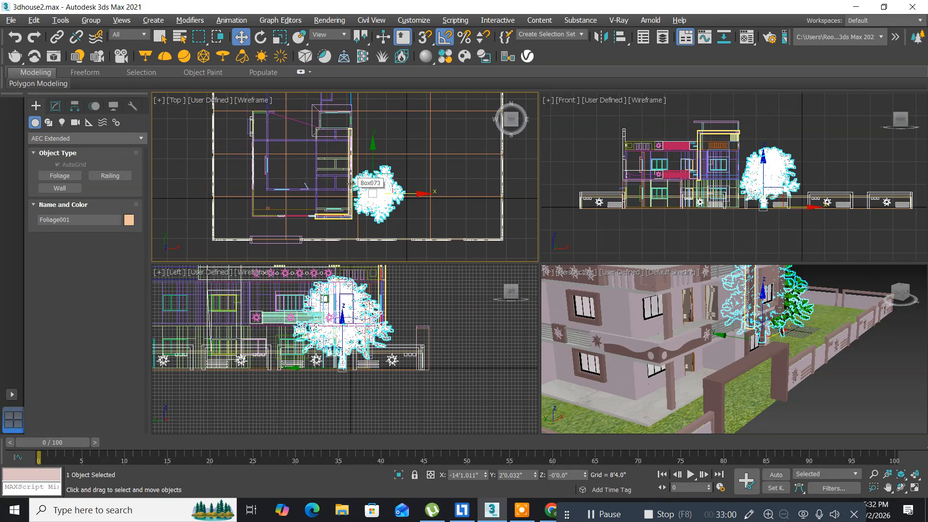
key("alt+w")
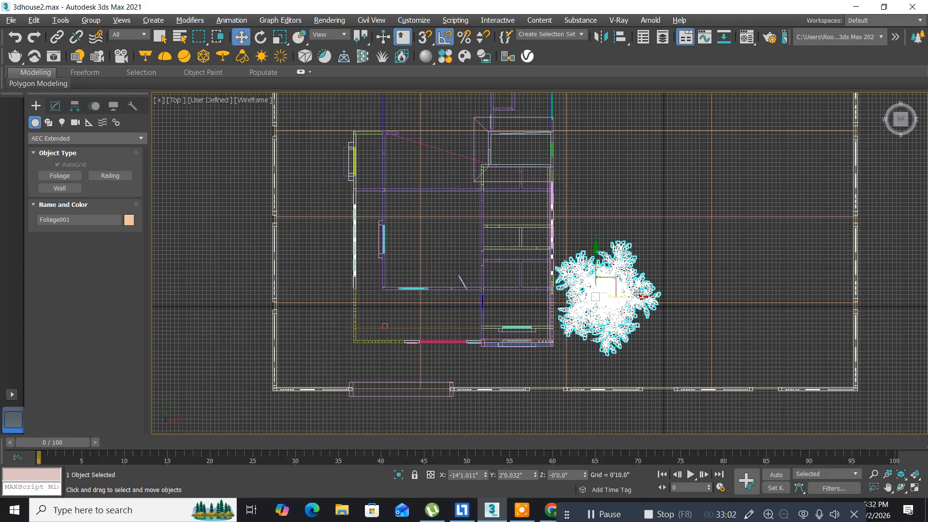
key("ctrl+v")
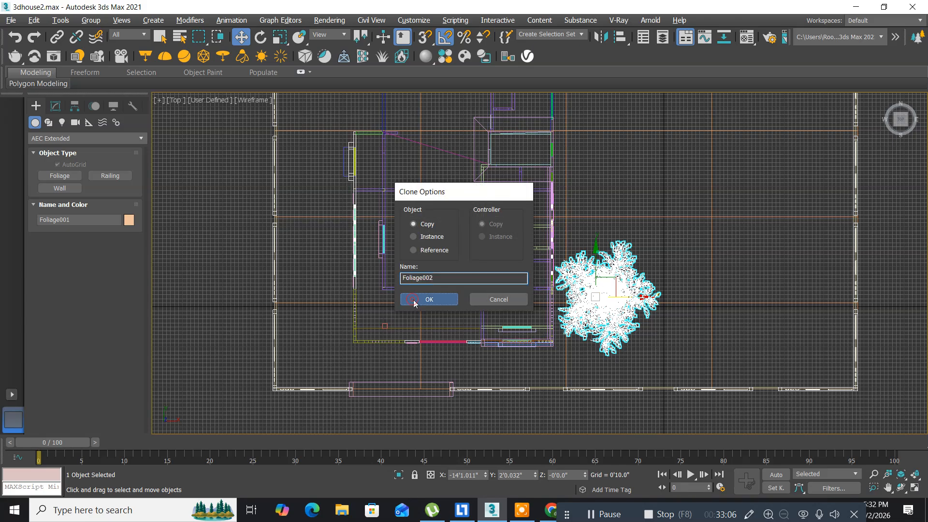
left_click(428, 299)
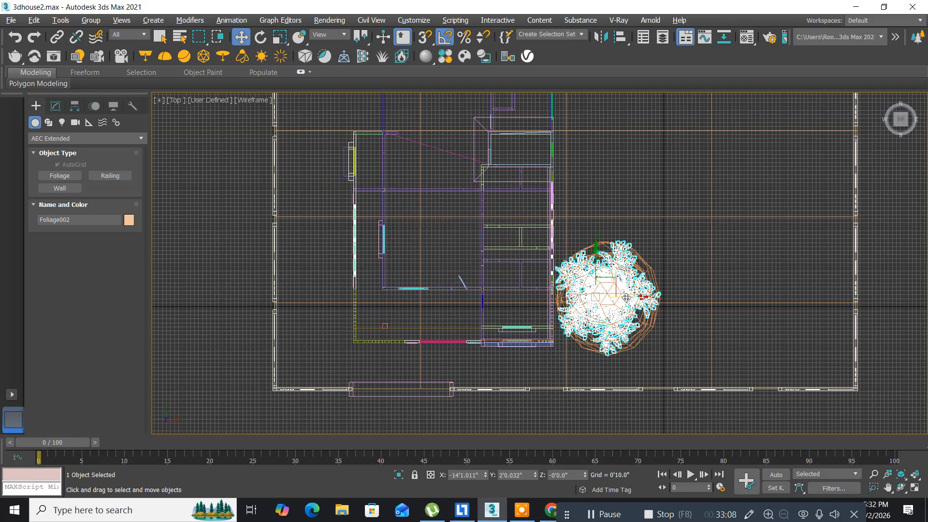
left_click_drag(645, 295, 340, 294)
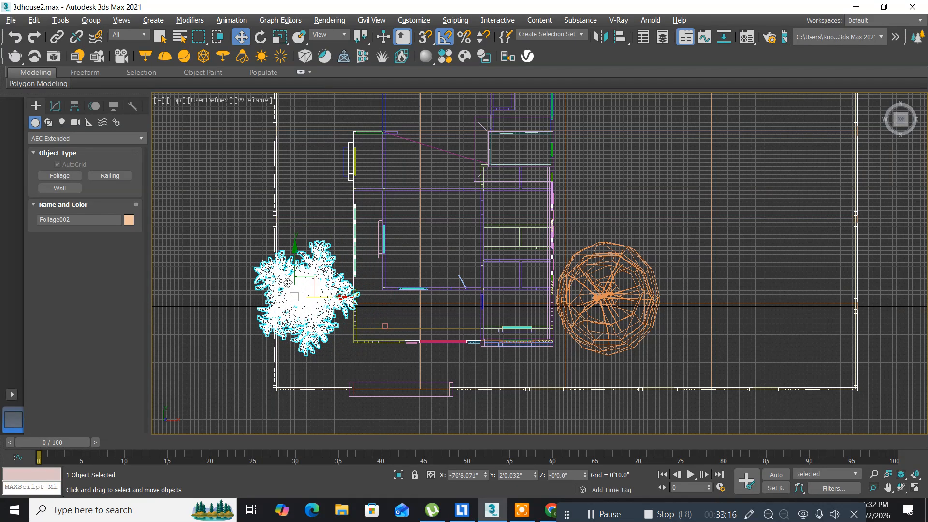
Move the copied elm toward the rear of the plot, between house and boundary wall, to about X -74'9.5", Y 37'4.2".
left_click_drag(292, 255, 289, 210)
left_click(291, 247)
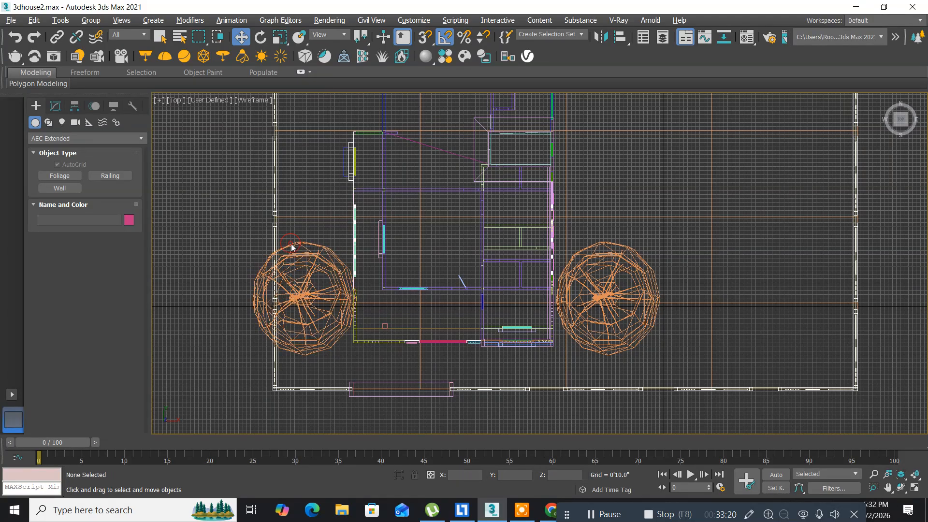
left_click(298, 257)
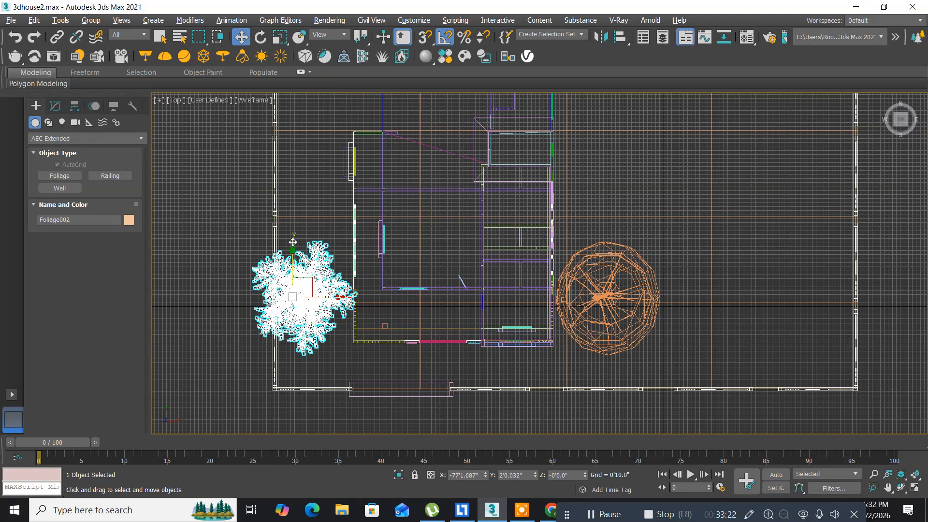
left_click_drag(293, 243, 292, 85)
middle_click_drag(314, 211, 300, 251)
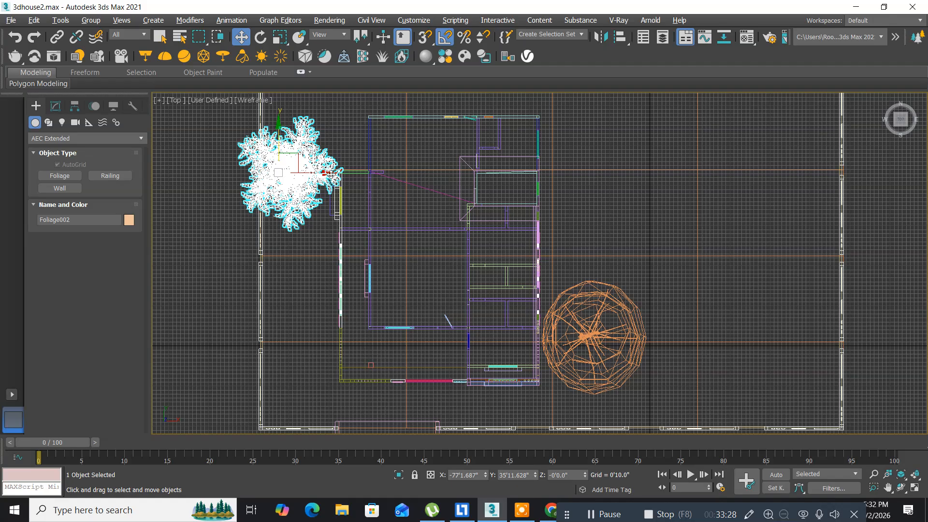
left_click_drag(315, 172, 326, 173)
left_click_drag(288, 128, 289, 121)
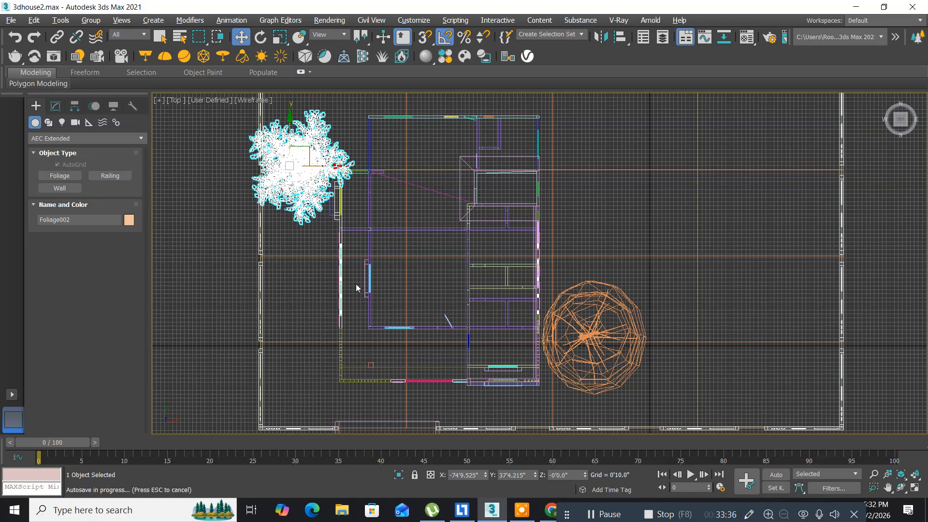
Examine the placement of both elms around the house in the enlarged perspective view.
middle_click_drag(356, 279, 320, 242)
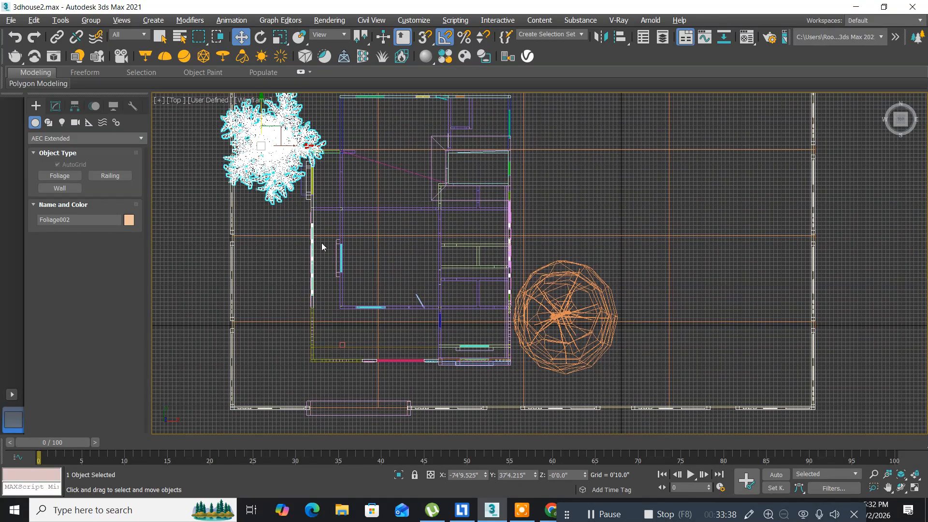
key("alt+w")
middle_click_drag(745, 319, 739, 336, "alt")
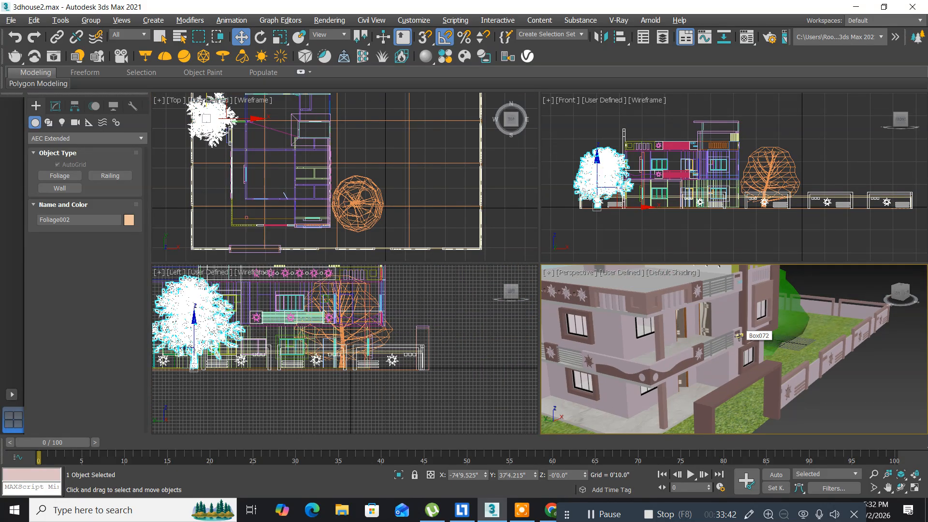
key("alt+w")
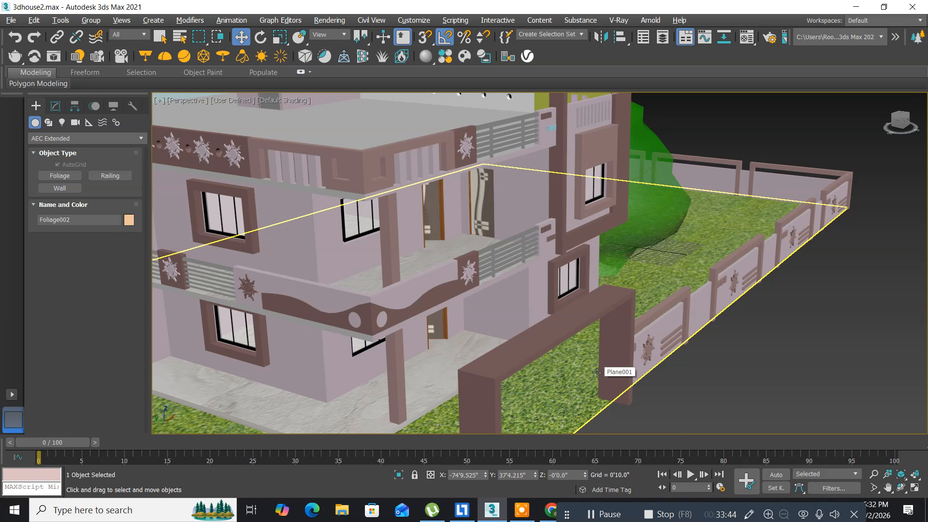
scroll(597, 372, "up", 6)
scroll(578, 364, "down", 3)
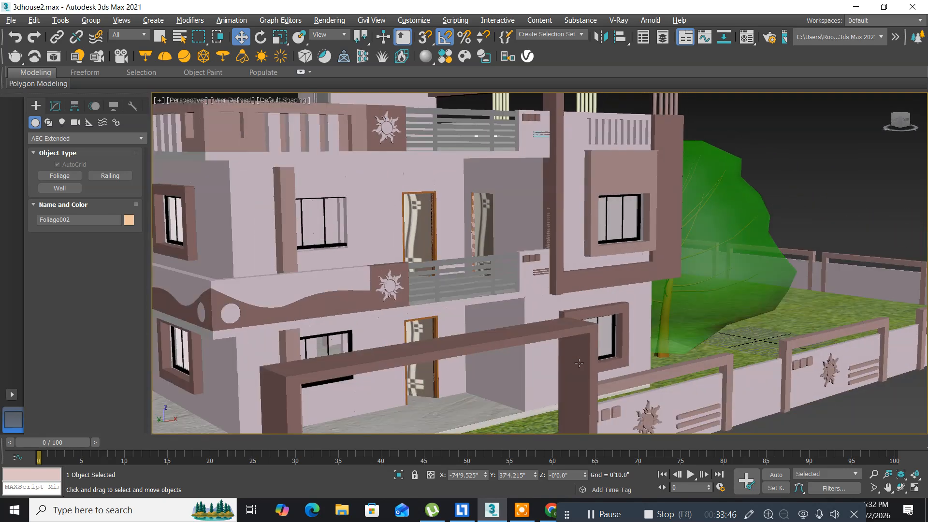
scroll(554, 316, "down", 3)
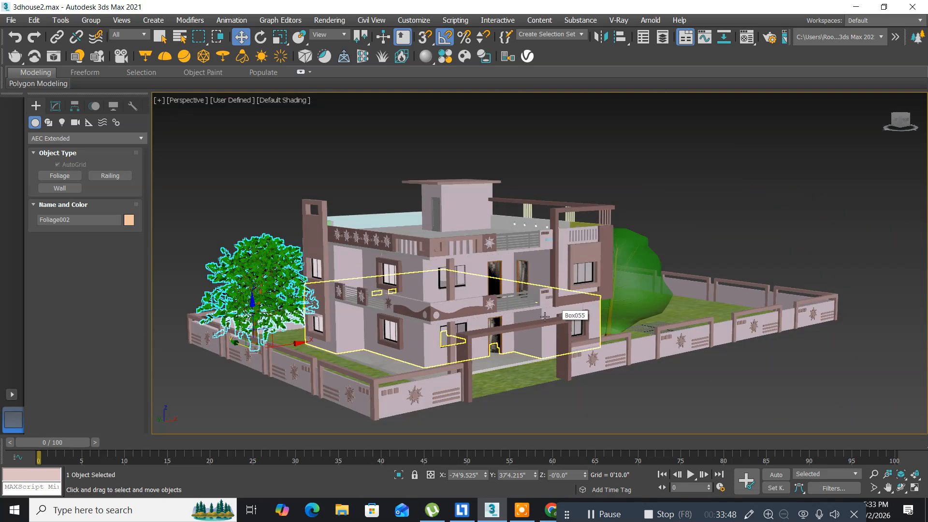
middle_click_drag(554, 316, 481, 289)
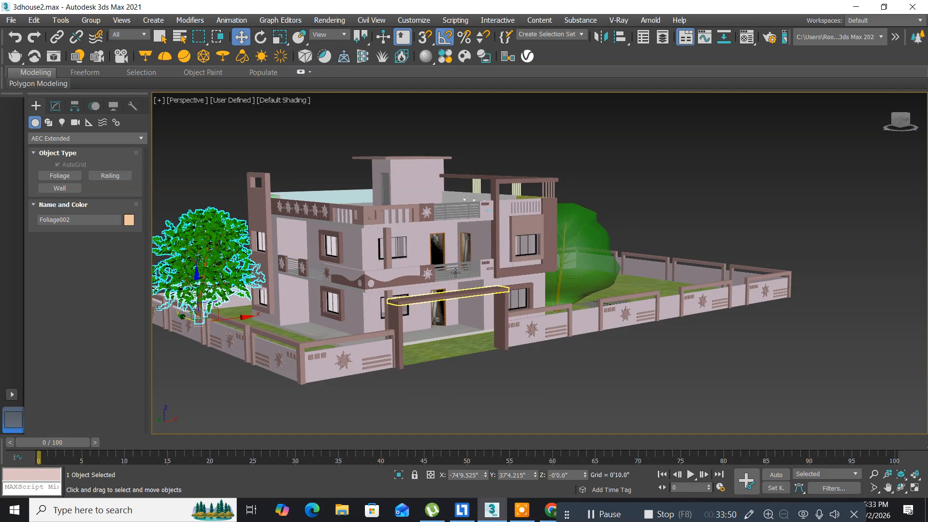
middle_click_drag(449, 260, 442, 283)
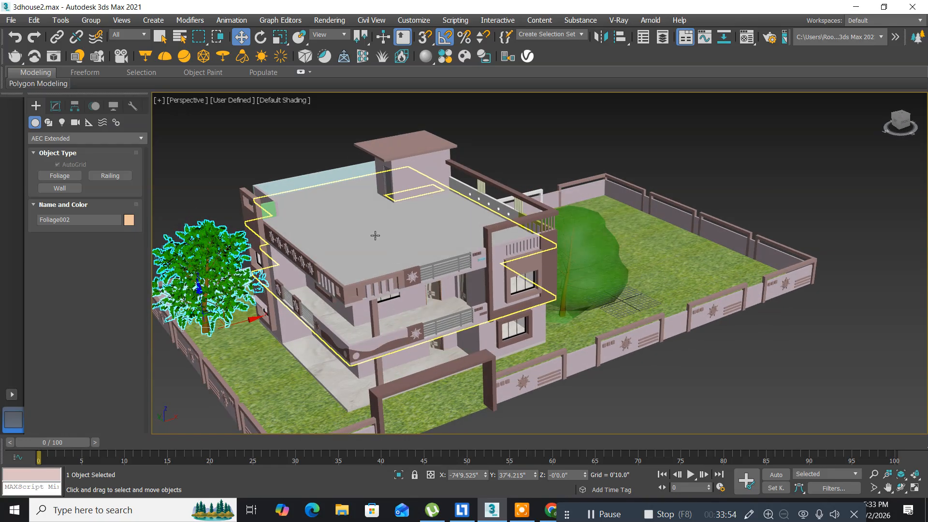
Convert the light-blue rear roof parapet to an Editable Poly, with the Material Editor open clear of it.
scroll(359, 242, "up", 5)
scroll(360, 243, "down", 3)
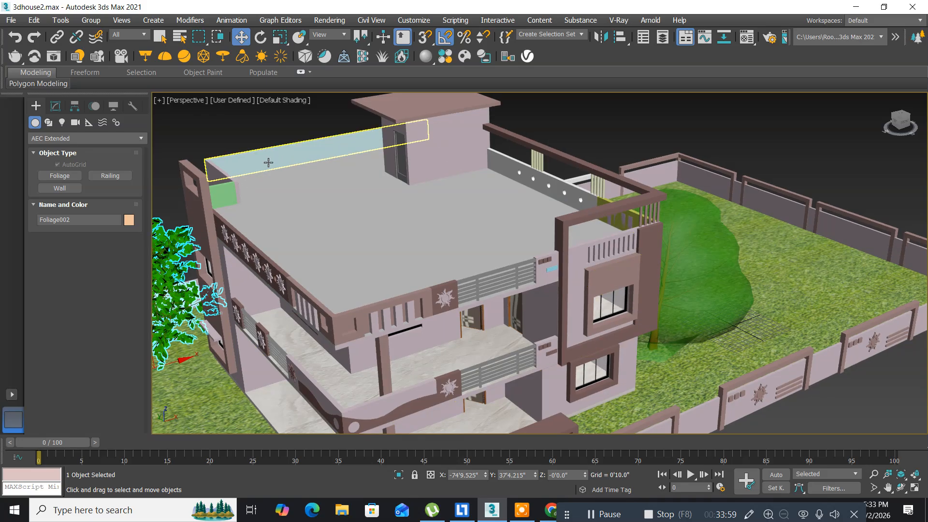
left_click(268, 162)
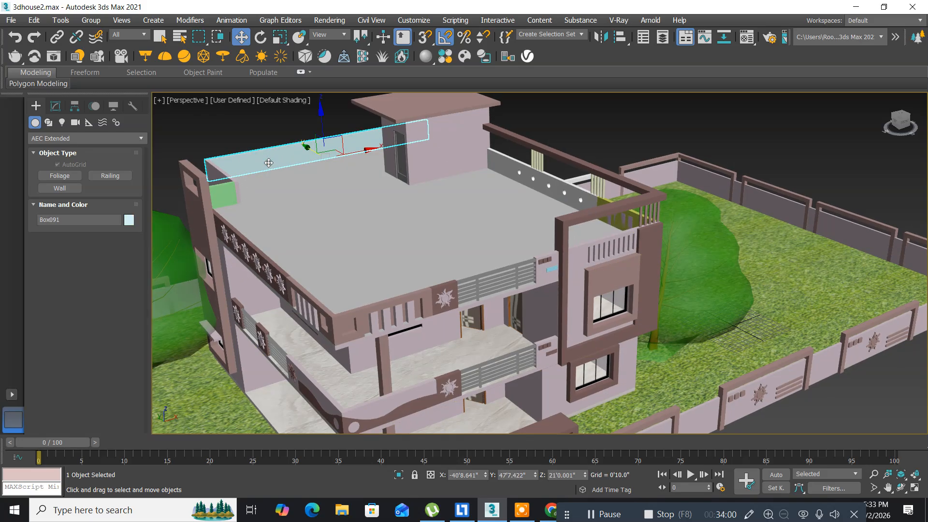
key("m")
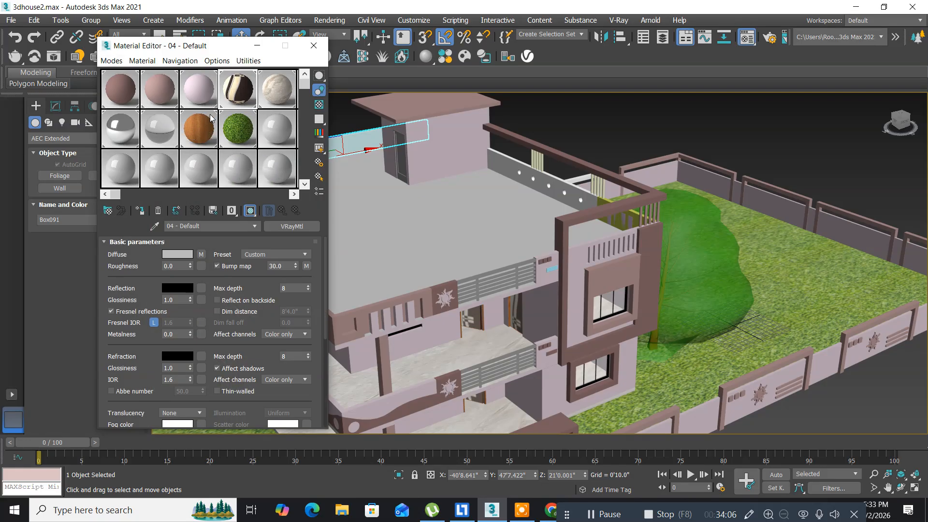
left_click_drag(210, 46, 689, 175)
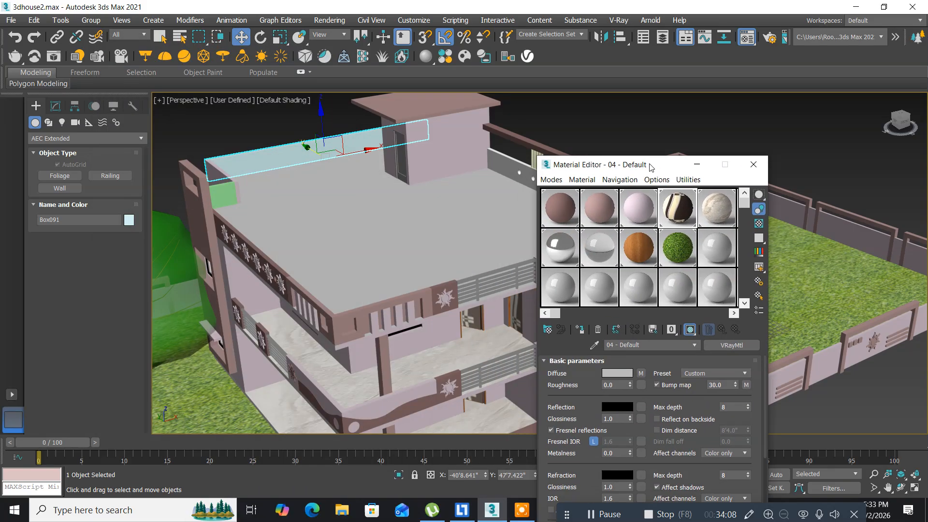
right_click(271, 160)
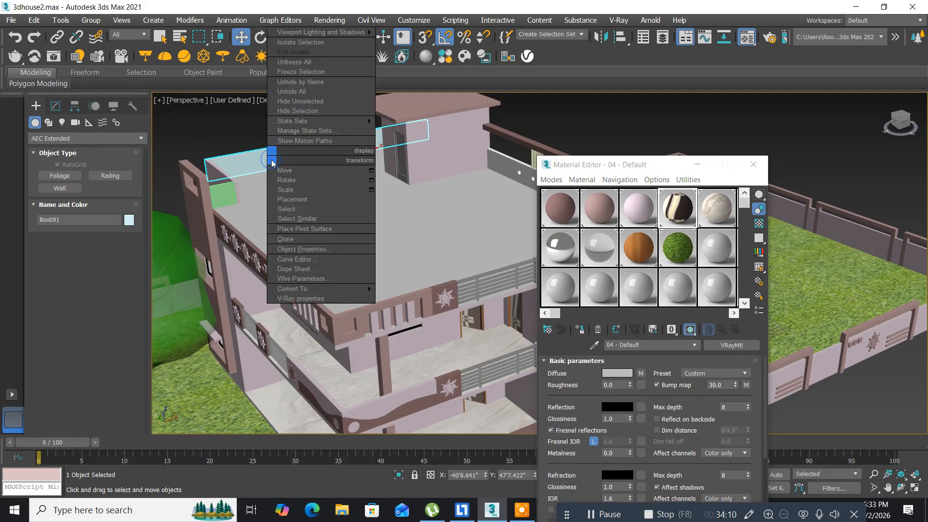
mouse_move(306, 288)
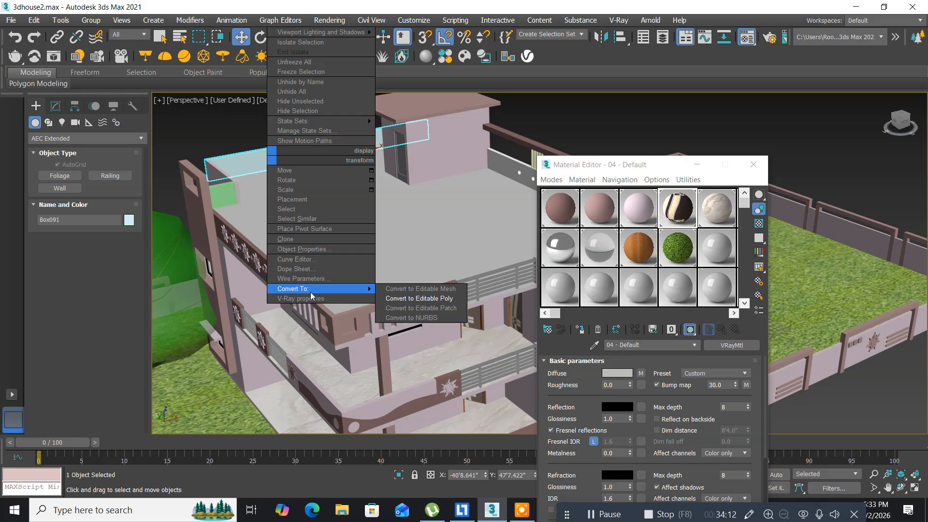
left_click(418, 298)
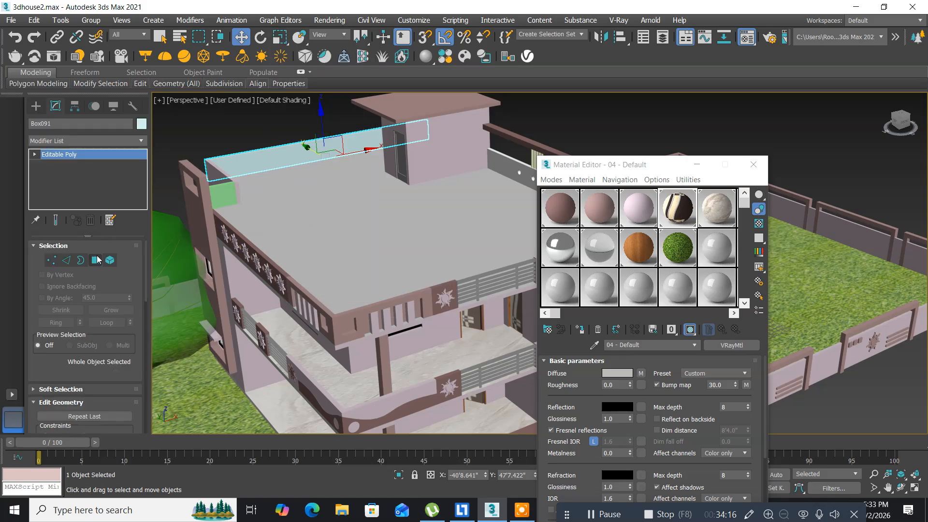
Assign the "wall" material to the inner face polygon of the rear roof parapet.
left_click(96, 260)
left_click(292, 158)
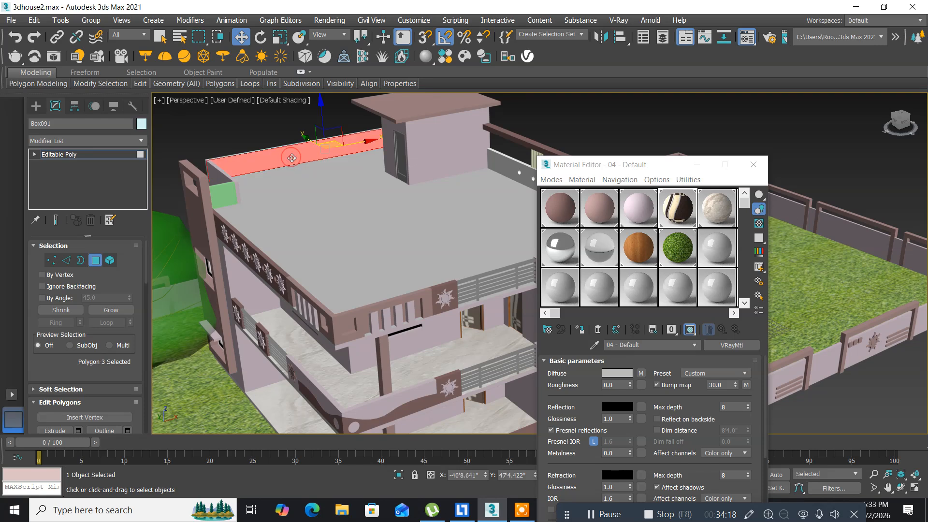
left_click(646, 208)
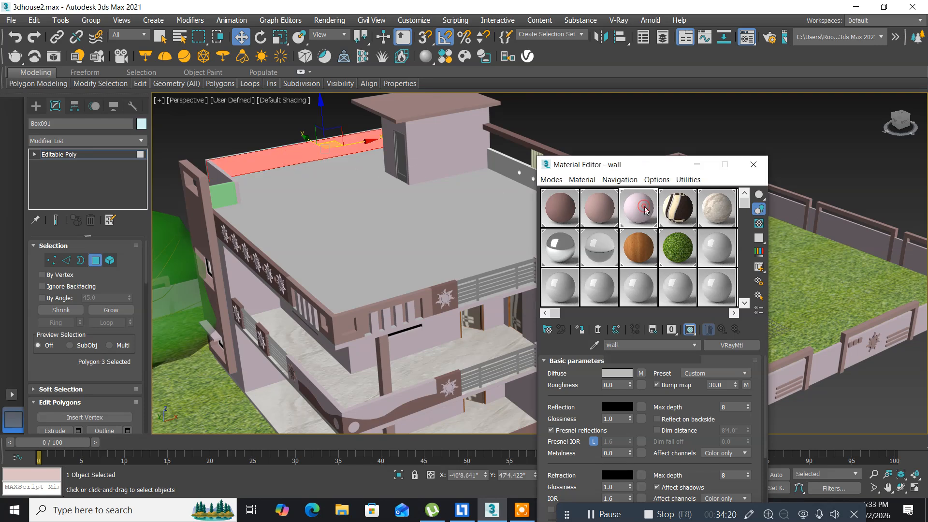
left_click(579, 330)
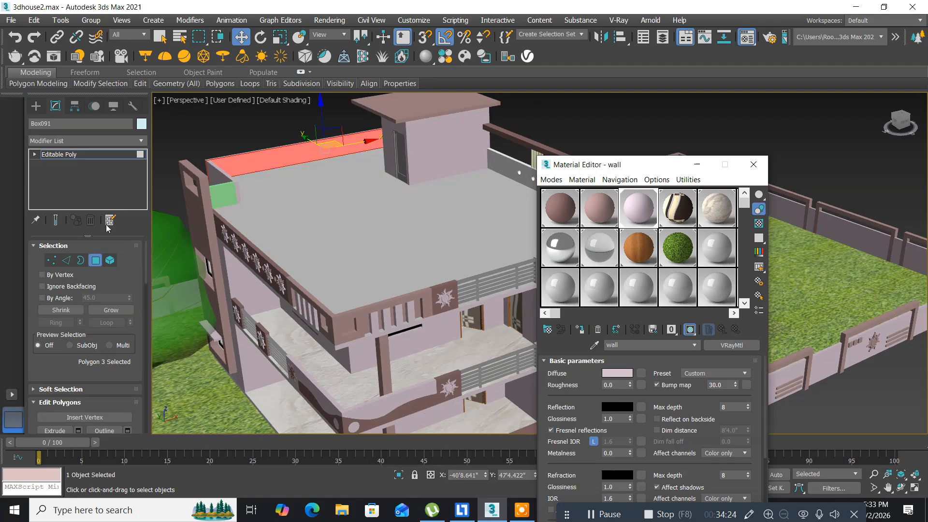
left_click(95, 260)
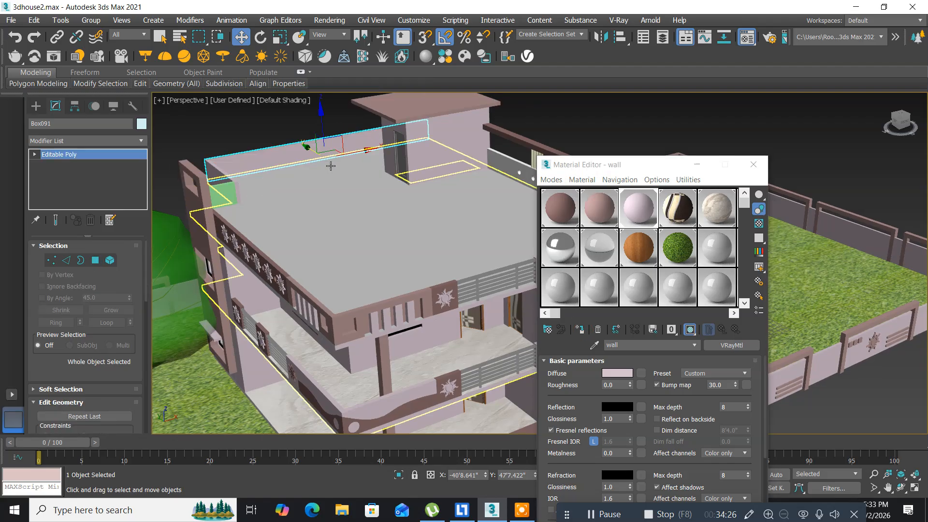
Convert the short green parapet box at the roof corner beside the tall column to an Editable Poly.
middle_click_drag(339, 164, 322, 163)
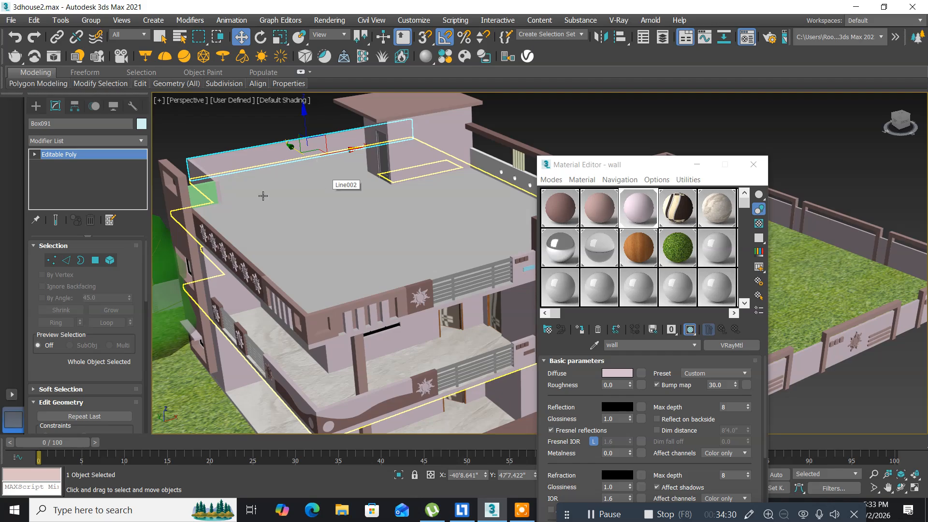
middle_click_drag(242, 201, 341, 197)
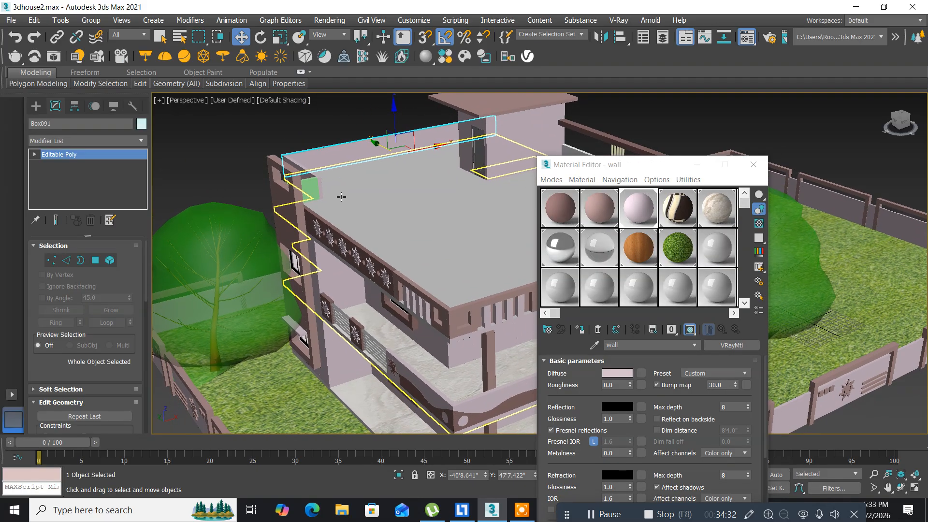
left_click(313, 187)
right_click(312, 187)
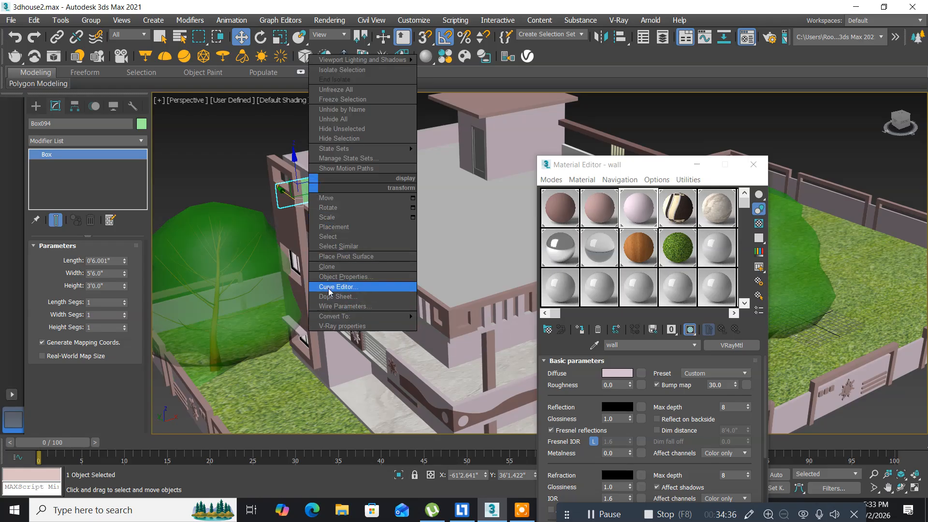
mouse_move(360, 318)
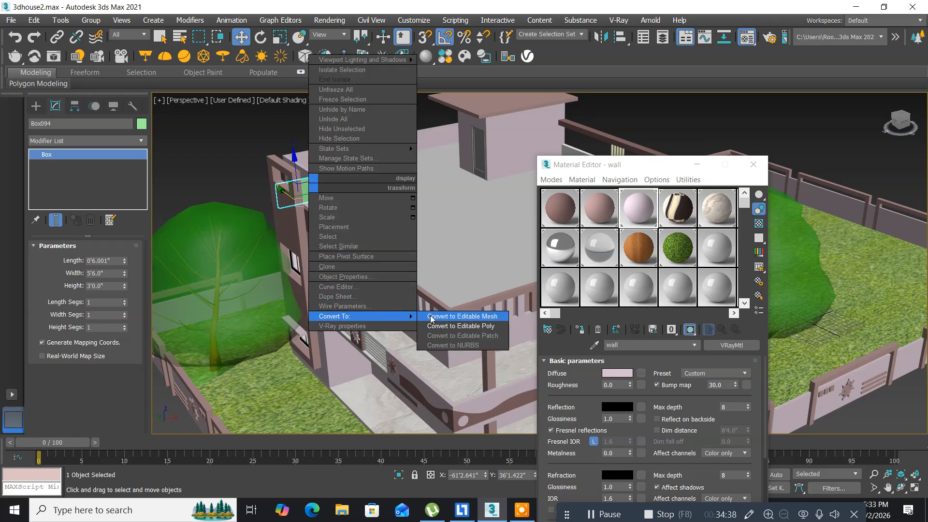
left_click(431, 325)
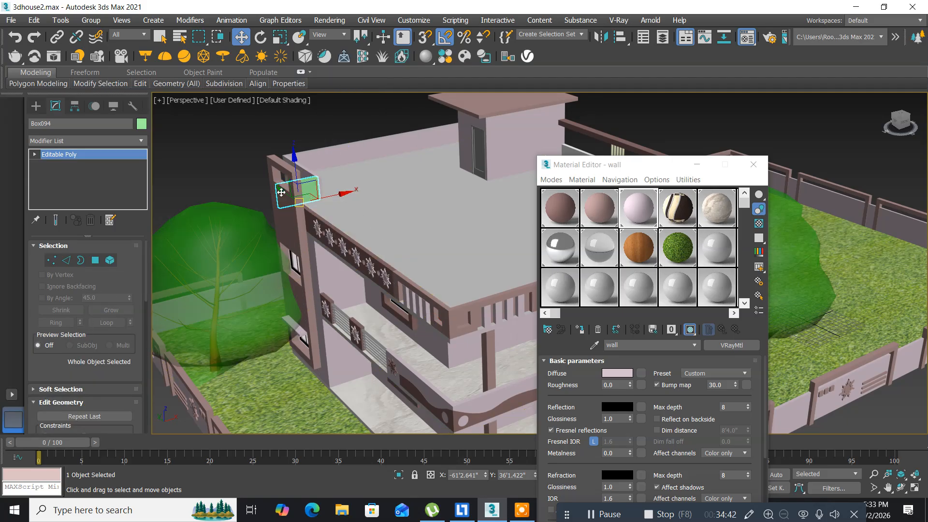
Assign the "wall" material to the visible roof-side face polygon of the short green parapet.
left_click(94, 261)
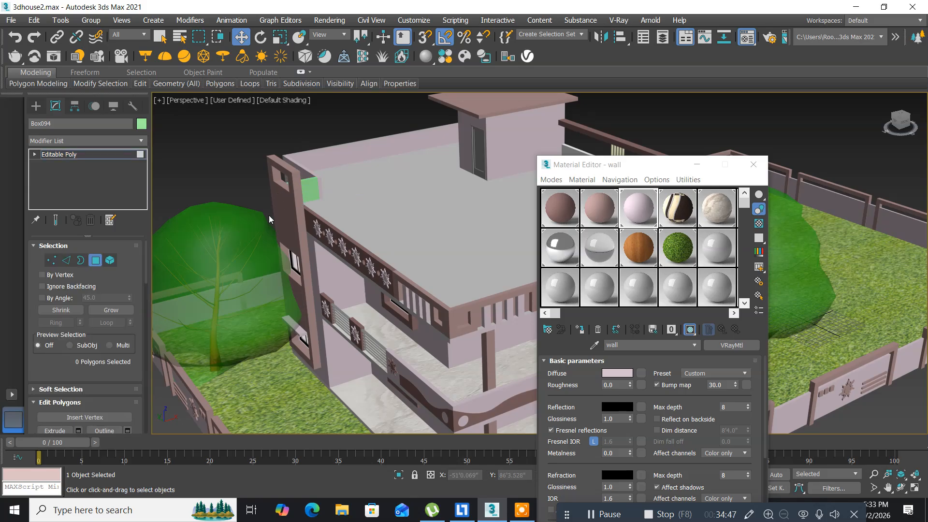
left_click(307, 193)
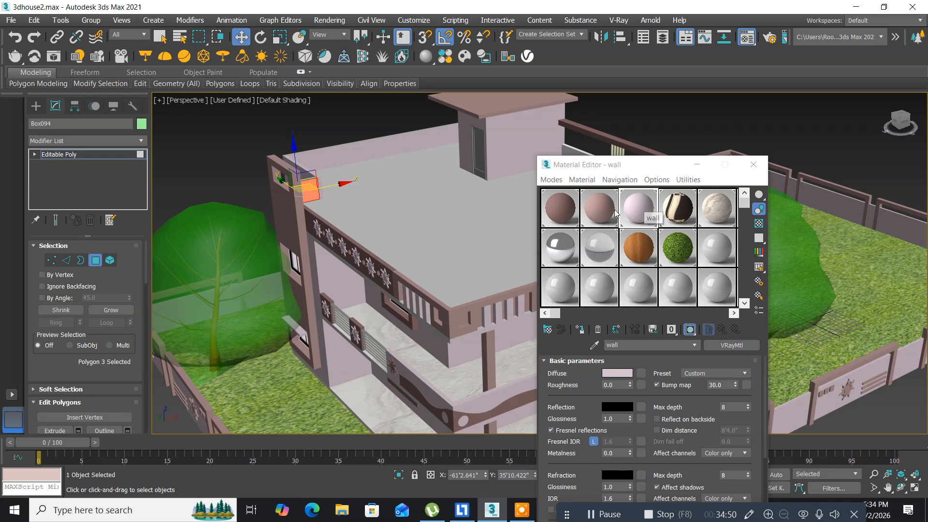
left_click(634, 209)
left_click(579, 331)
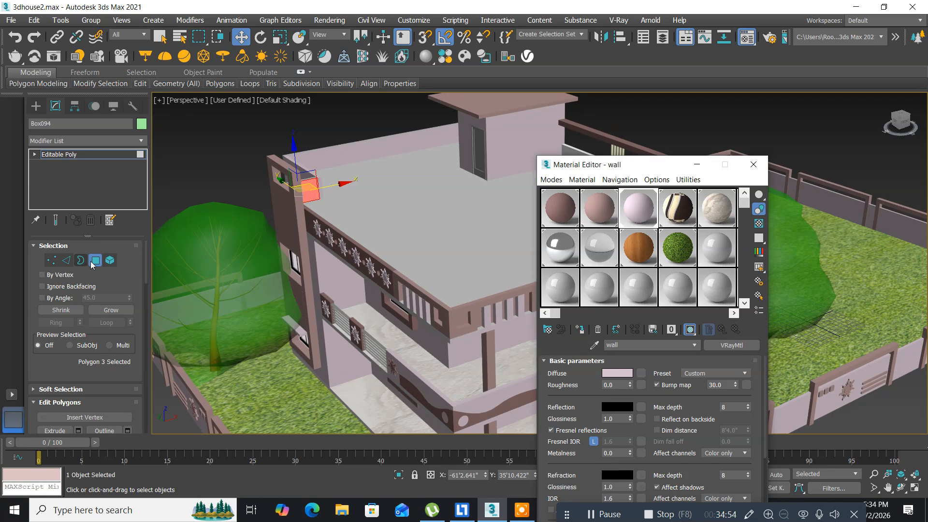
Convert the yellow-green parapet panel at the front roof corner behind the tall frame to an Editable Poly.
left_click(95, 260)
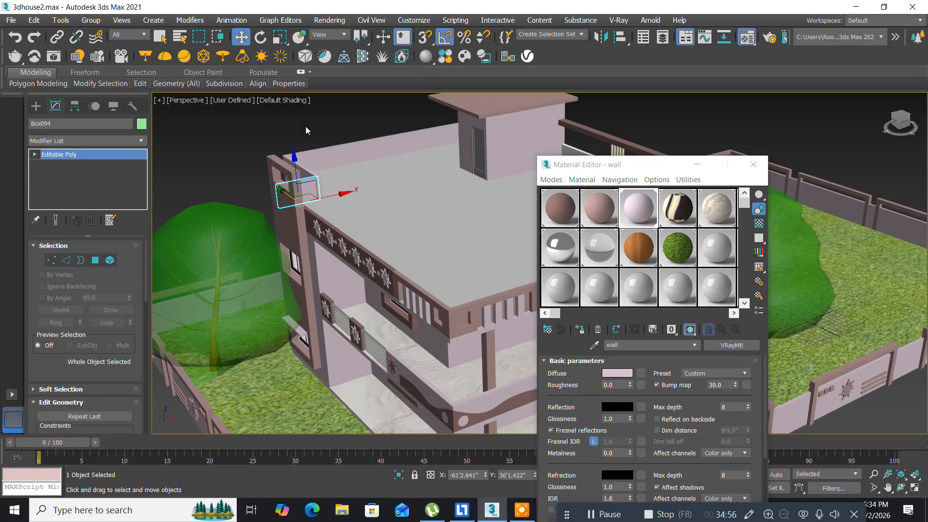
left_click(233, 142)
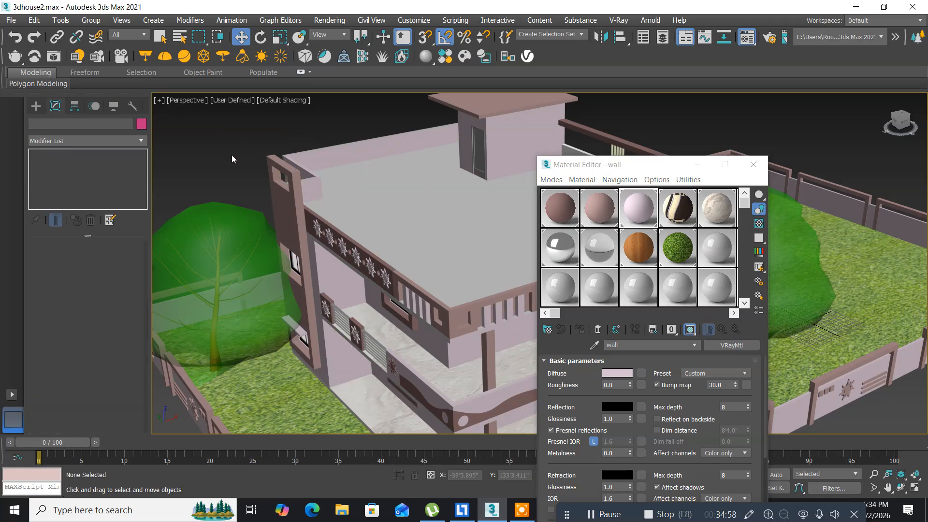
middle_click_drag(366, 180, 178, 167)
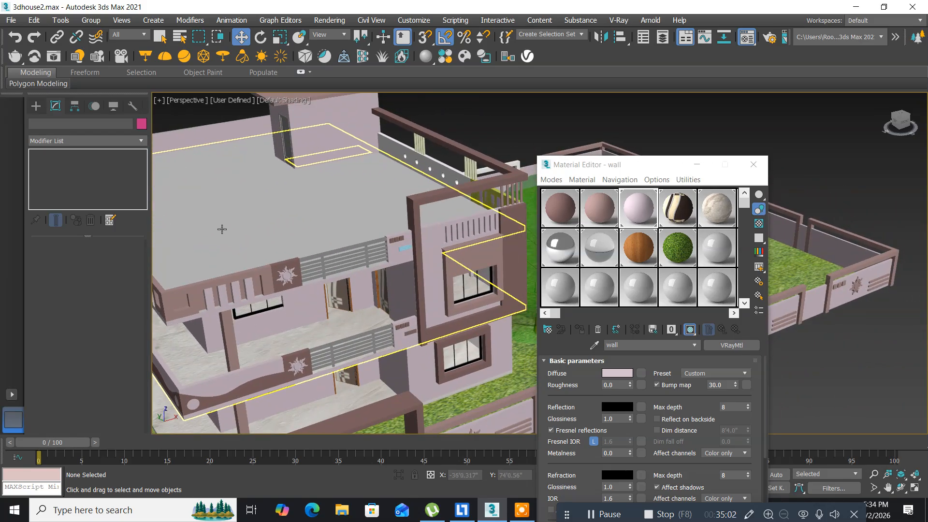
middle_click_drag(230, 233, 239, 222, "alt")
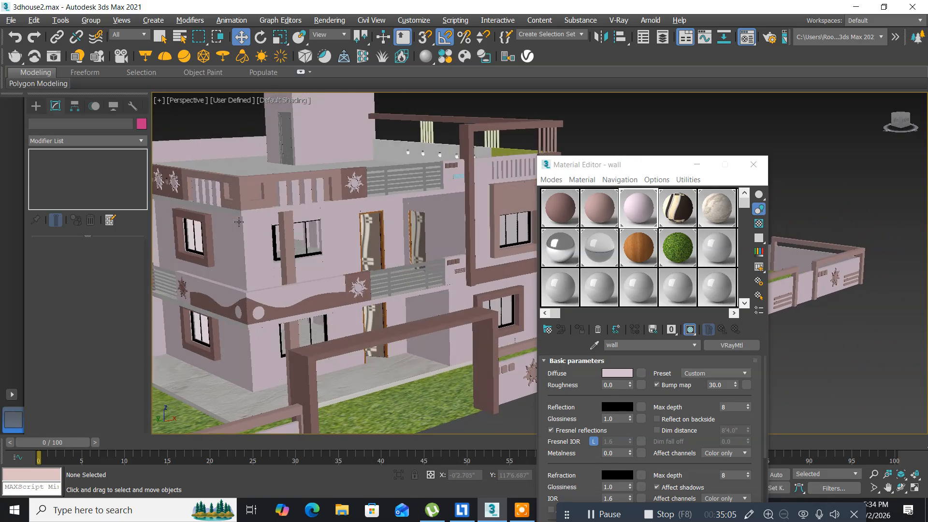
middle_click_drag(333, 165, 231, 210)
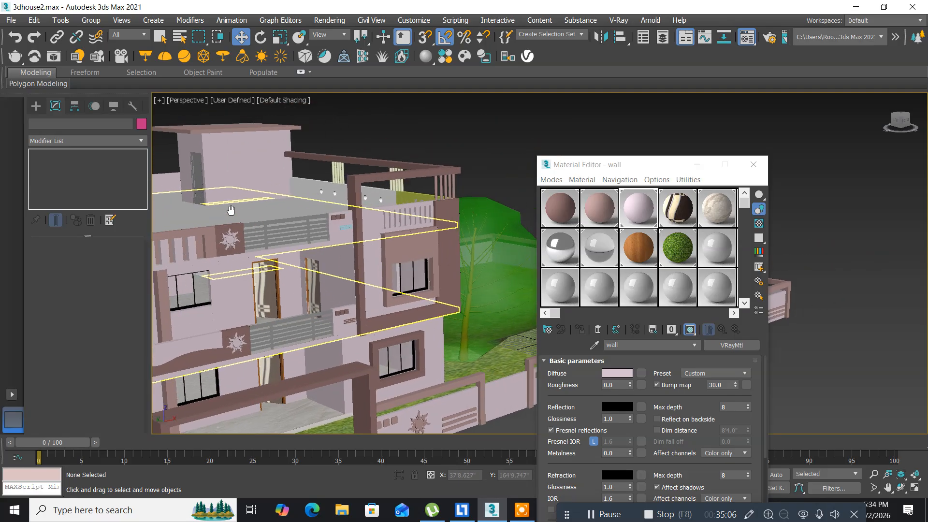
scroll(354, 239, "up", 5)
scroll(353, 238, "down", 3)
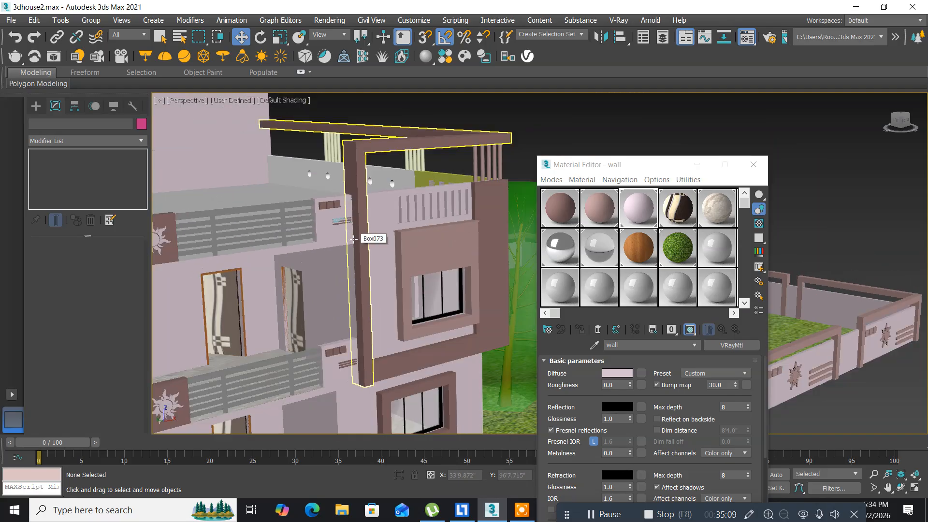
left_click(431, 179)
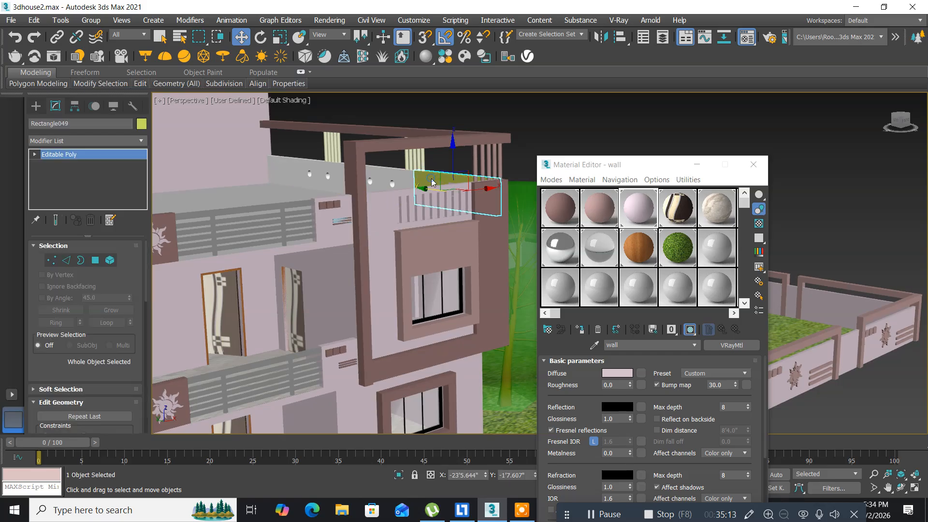
right_click(431, 181)
mouse_move(470, 311)
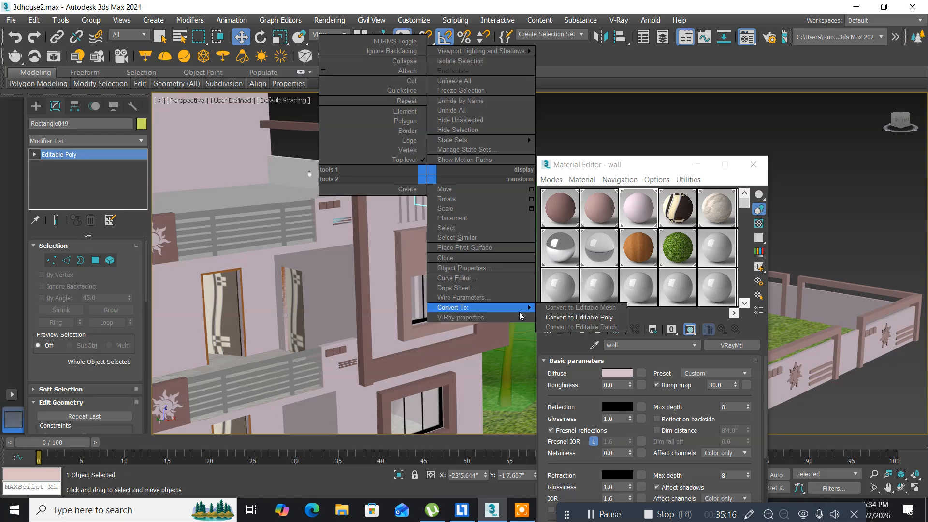
left_click(560, 317)
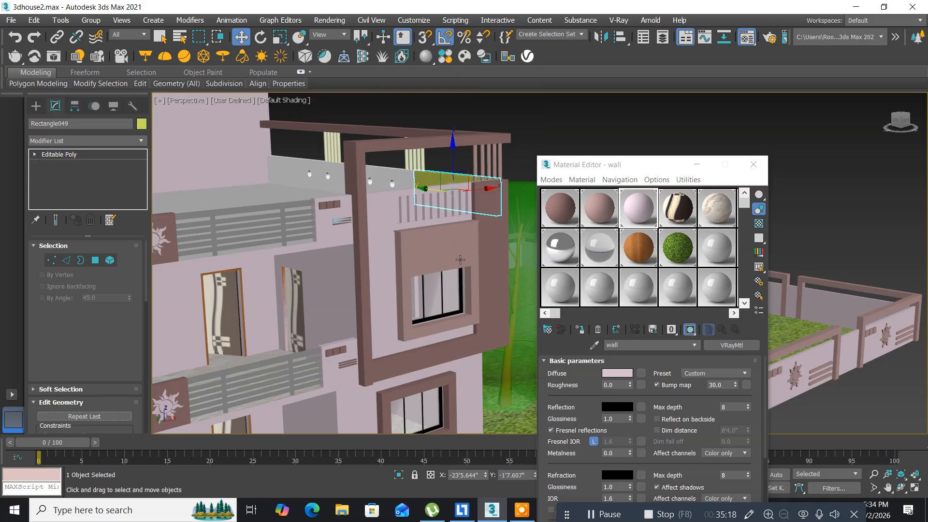
Assign the "wall" material to the visible roof-side polygon of the yellow-green parapet panel and close the Material Editor.
left_click(95, 260)
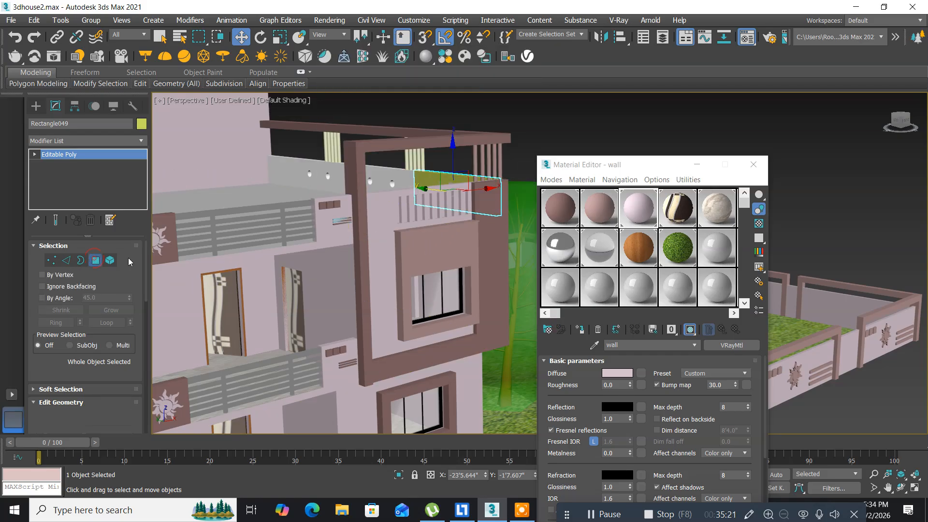
left_click(436, 181)
left_click(634, 200)
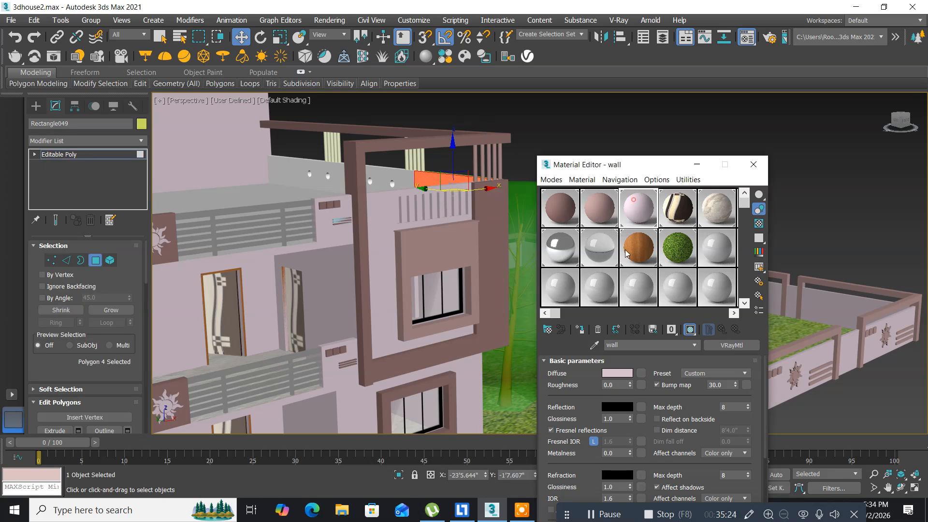
left_click(579, 329)
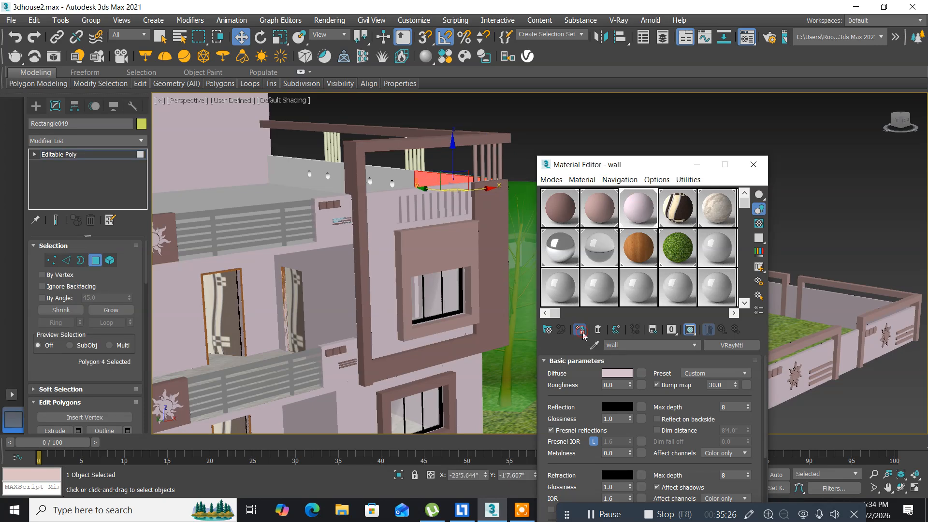
left_click(753, 164)
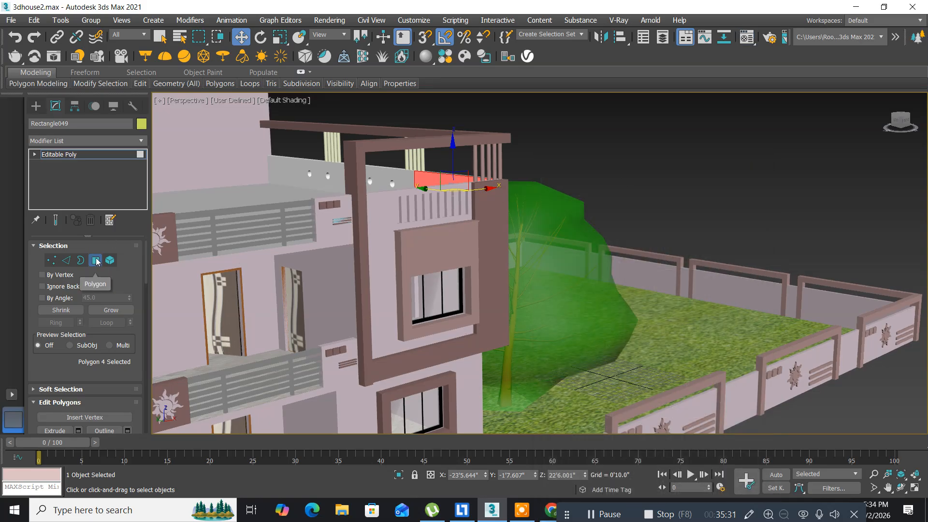
left_click(96, 260)
Assign the "winframe" wood material to the grey pivot door of the rooftop stair room.
scroll(342, 226, "down", 5)
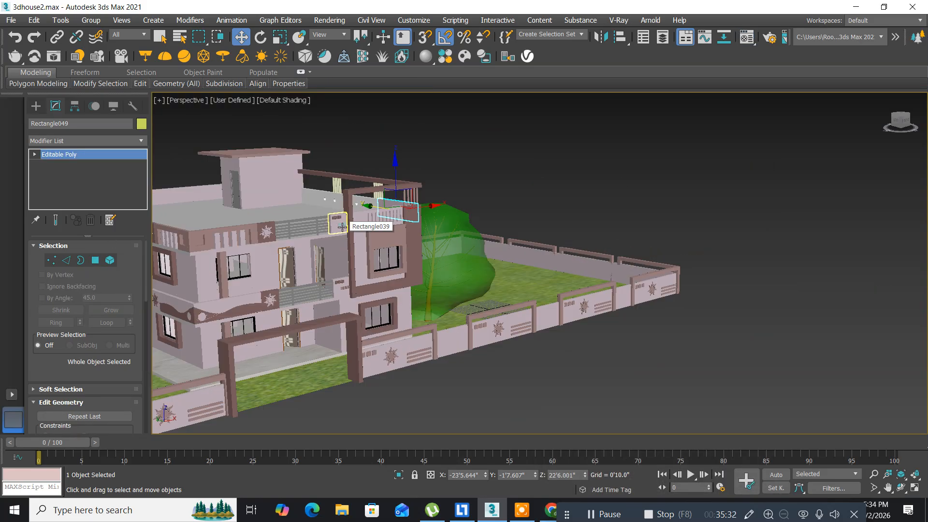
middle_click_drag(234, 268, 413, 271, "alt")
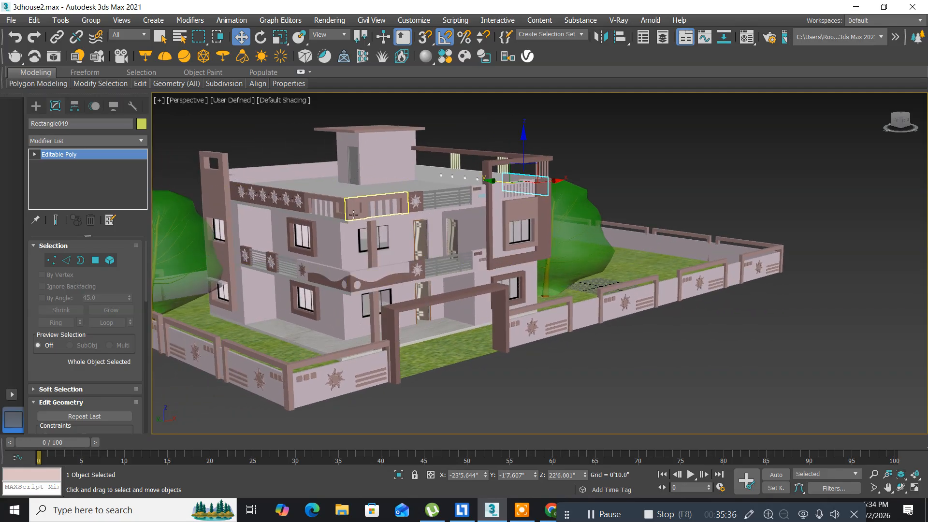
scroll(360, 213, "up", 5)
middle_click_drag(312, 166, 351, 263)
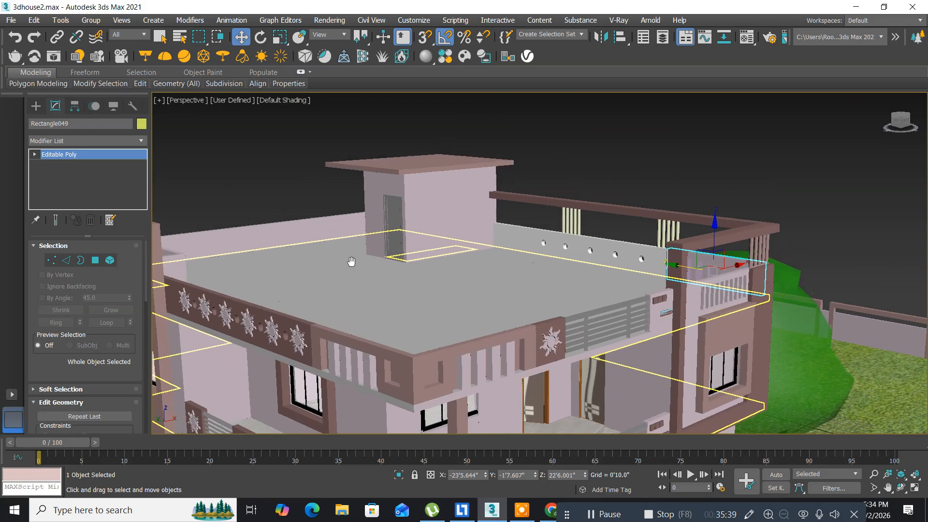
scroll(374, 226, "up", 5)
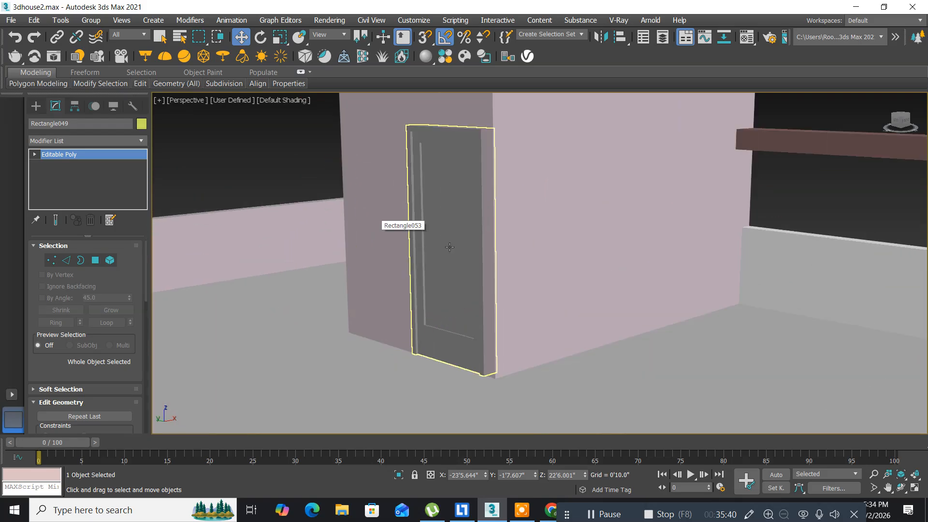
left_click(433, 217)
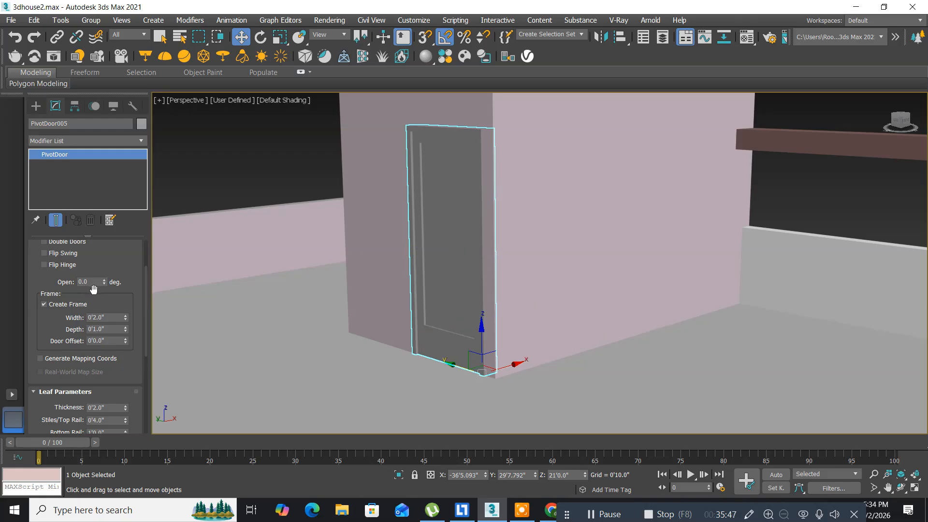
key("m")
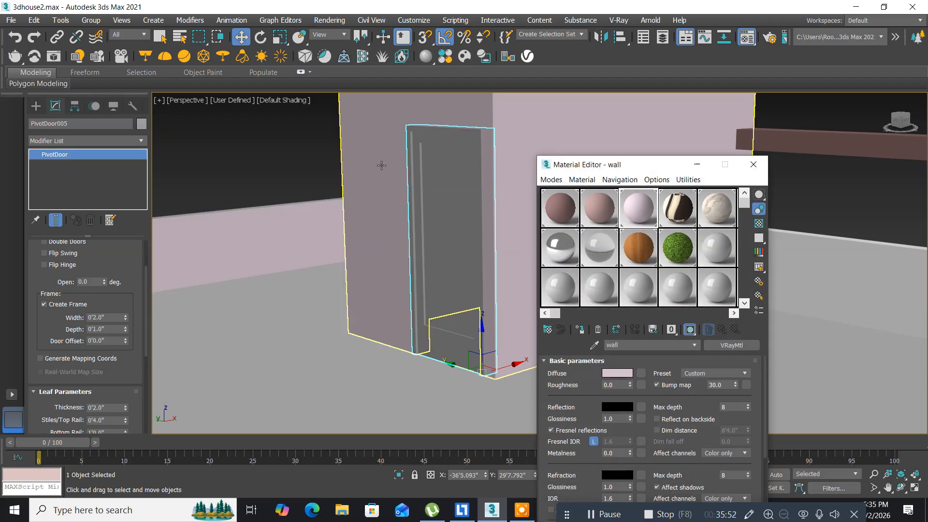
left_click(637, 248)
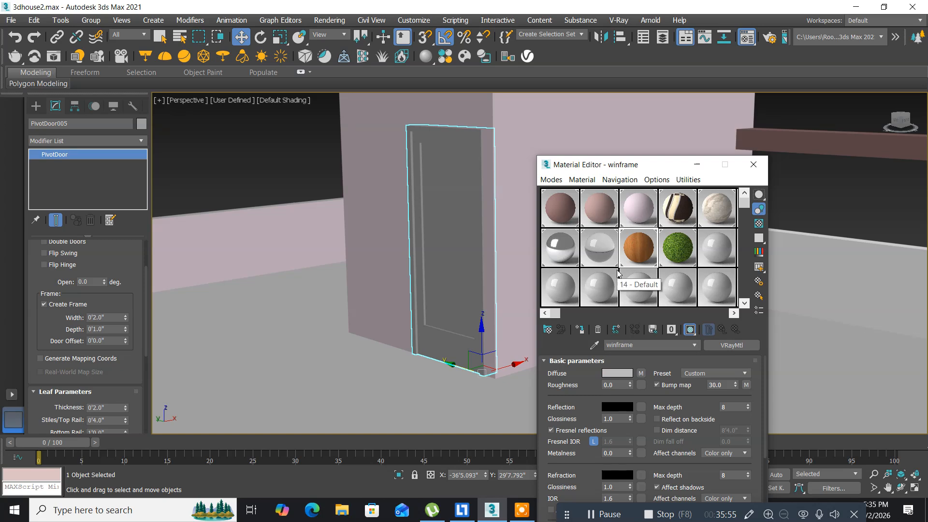
left_click(581, 330)
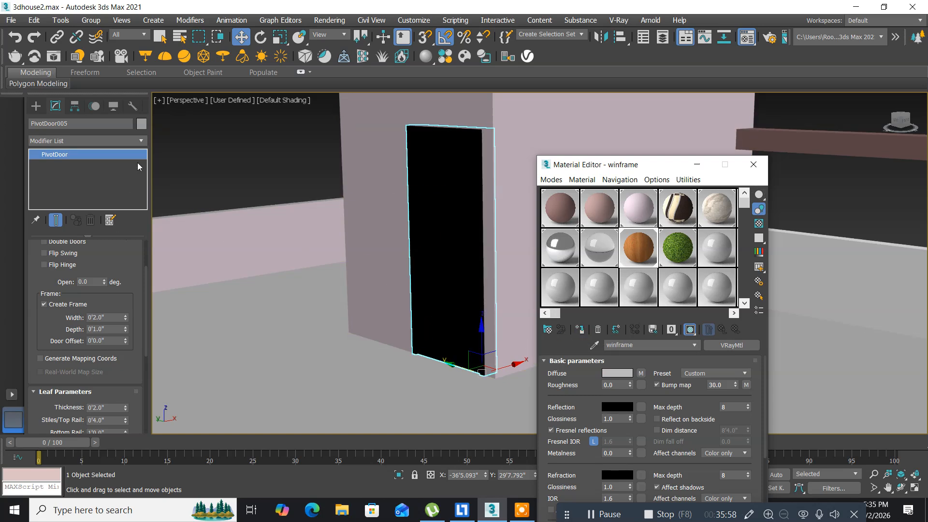
Add a UVW Map modifier with Box mapping to the rooftop door.
left_click(141, 143)
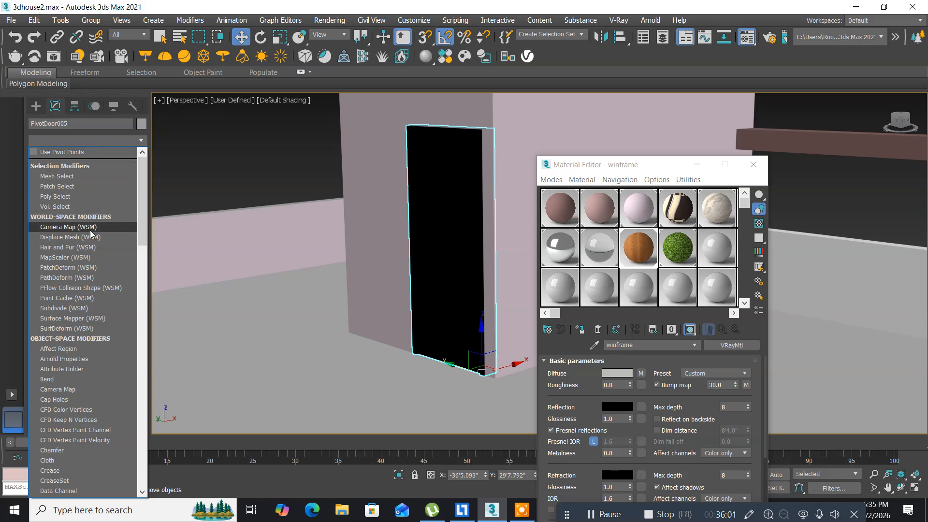
key("u")
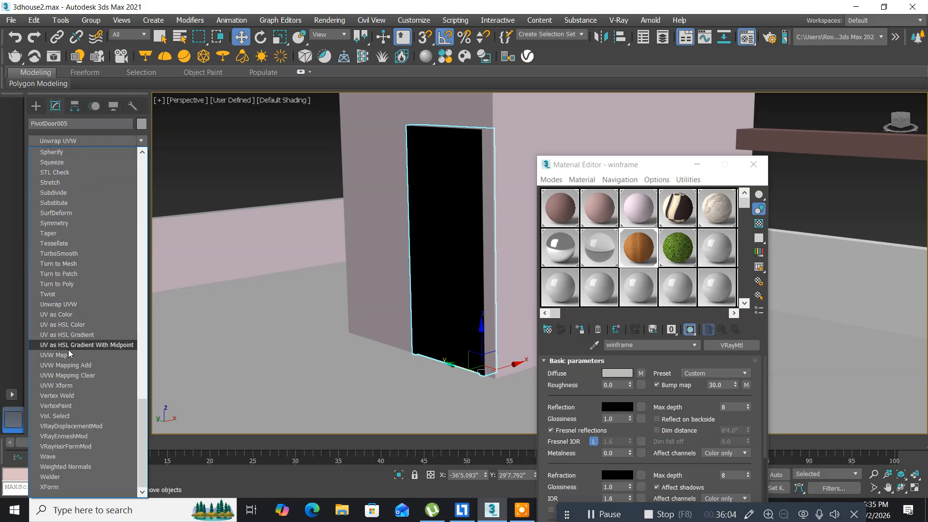
left_click(53, 355)
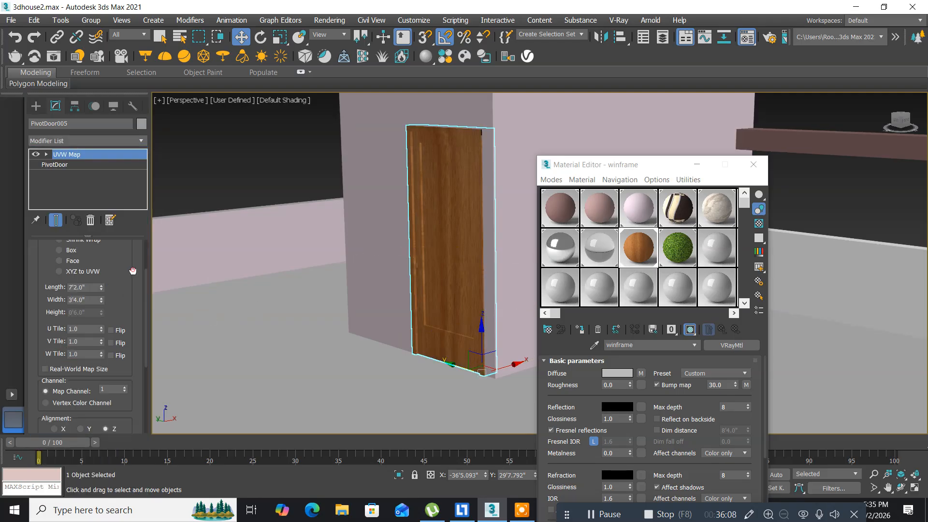
scroll(132, 341, "up", 3)
left_click(59, 314)
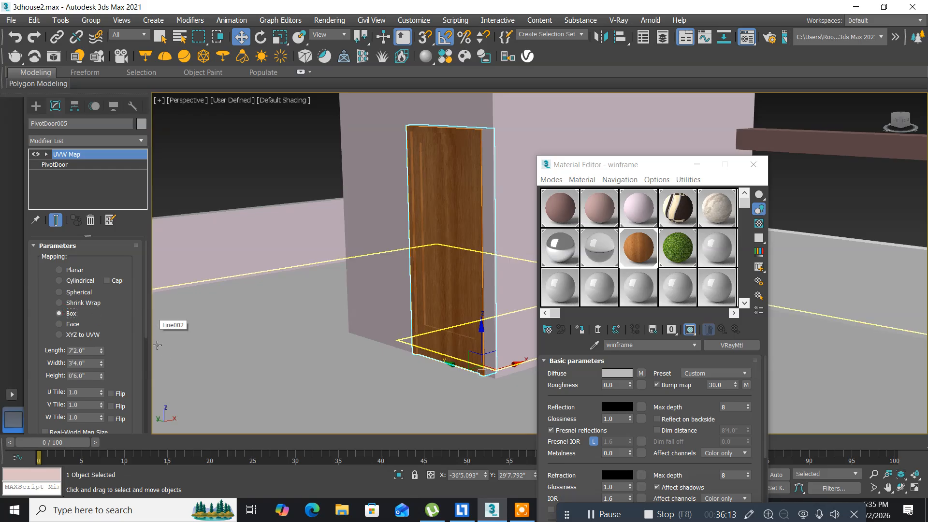
Set the rooftop door leaf's Stiles/Top Rail and Bottom Rail to 0 in the base PivotDoor parameters.
left_click(65, 164)
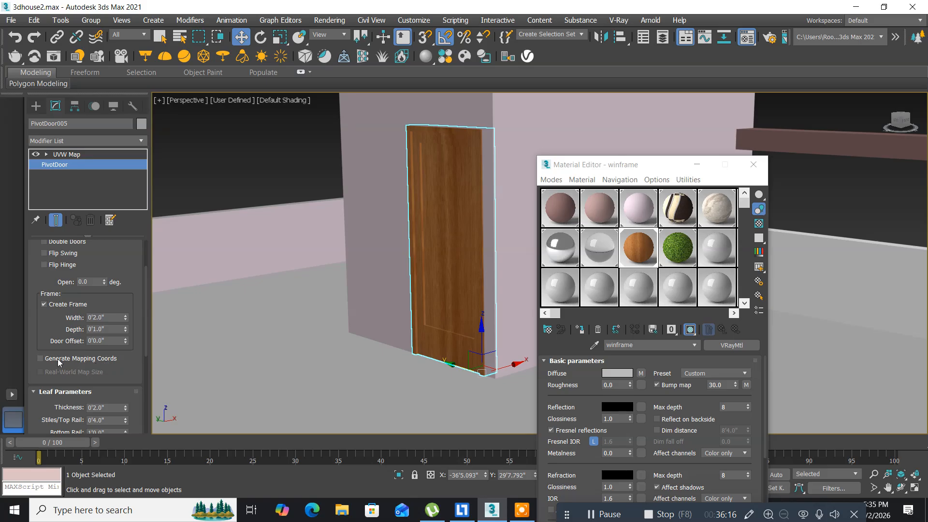
left_click_drag(48, 334, 26, 263)
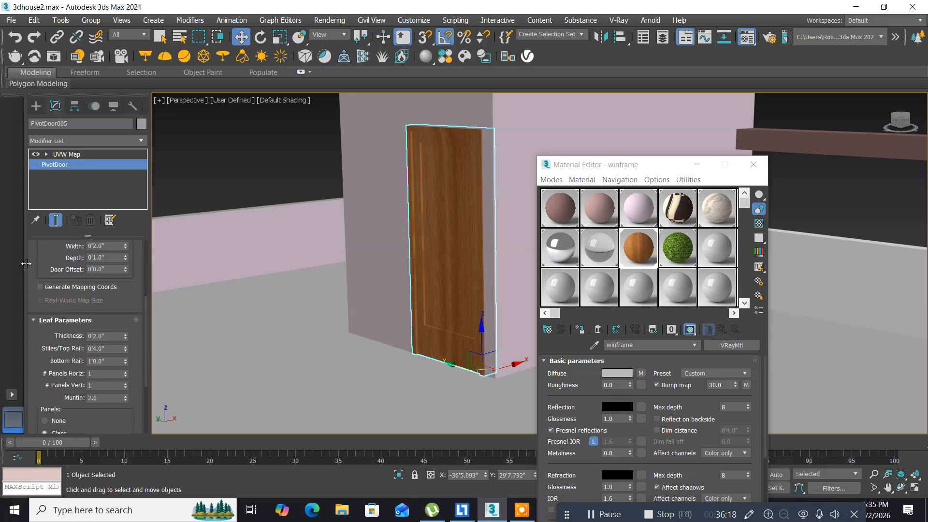
left_click(113, 345)
type("0")
key("Return")
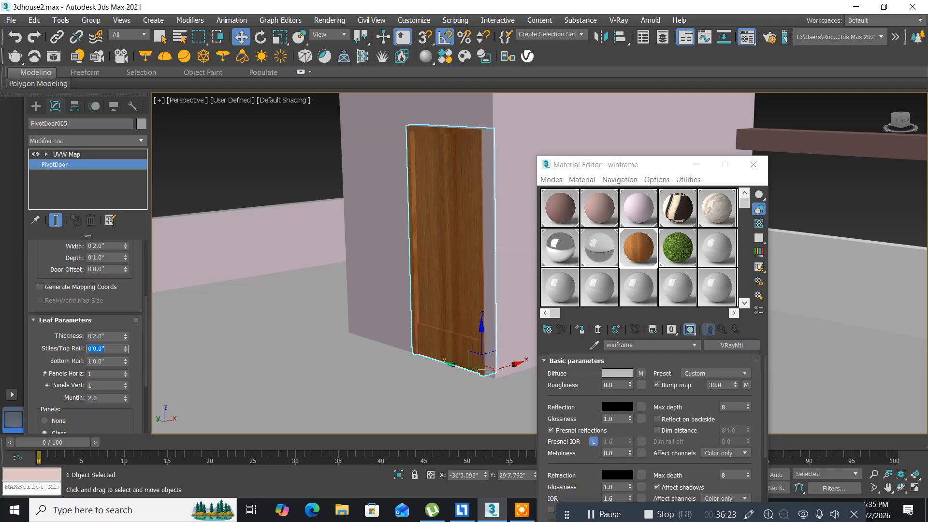
left_click(111, 360)
Convert the wood-textured rooftop door to an Editable Poly.
right_click(435, 213)
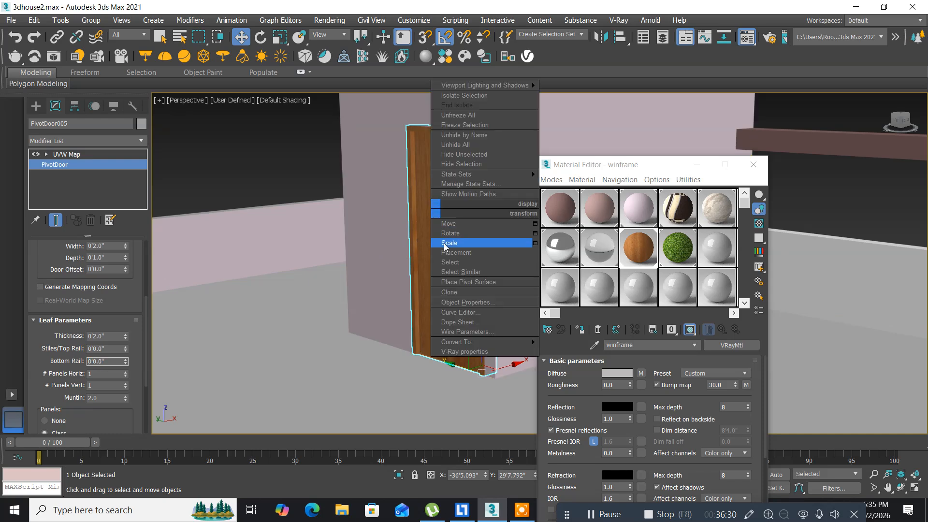
mouse_move(477, 342)
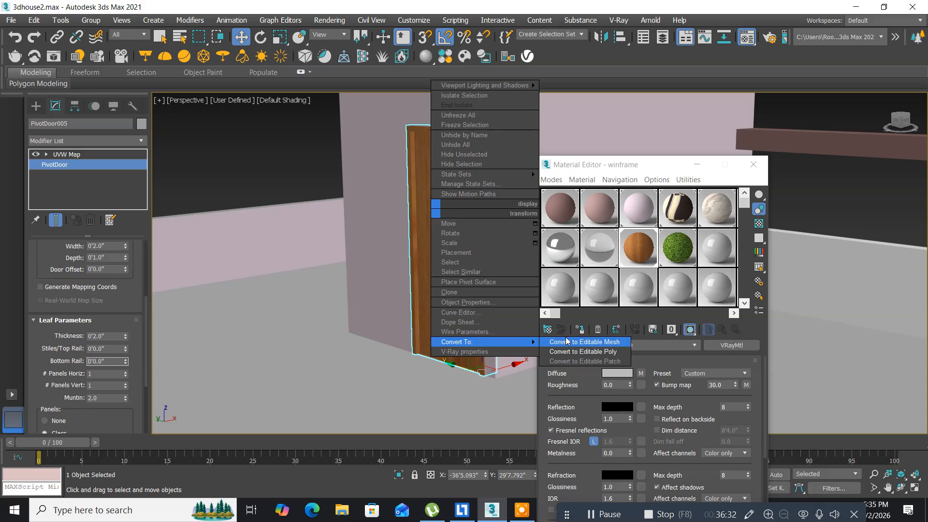
left_click(571, 351)
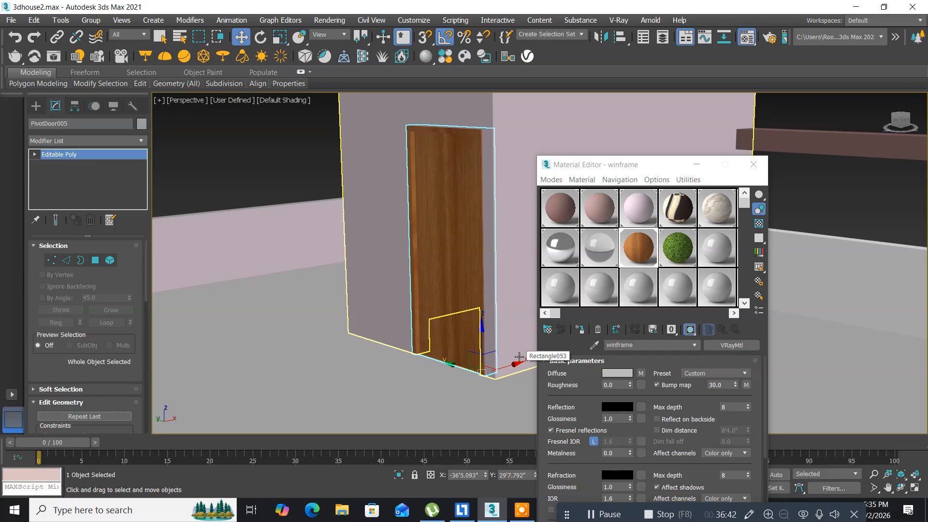
Assign the patterned "04 - Default" material to the front leaf polygon of the rooftop door and leave polygon editing.
left_click(95, 262)
left_click(465, 228)
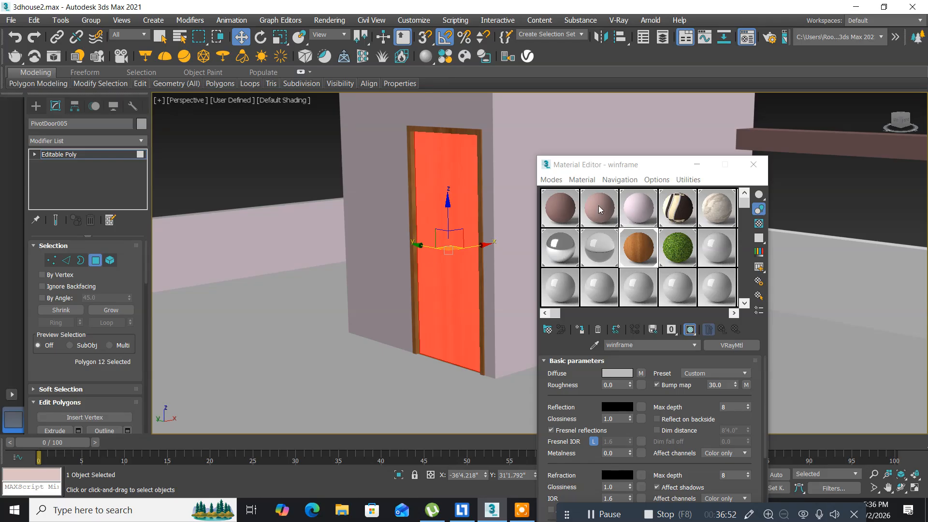
left_click(675, 203)
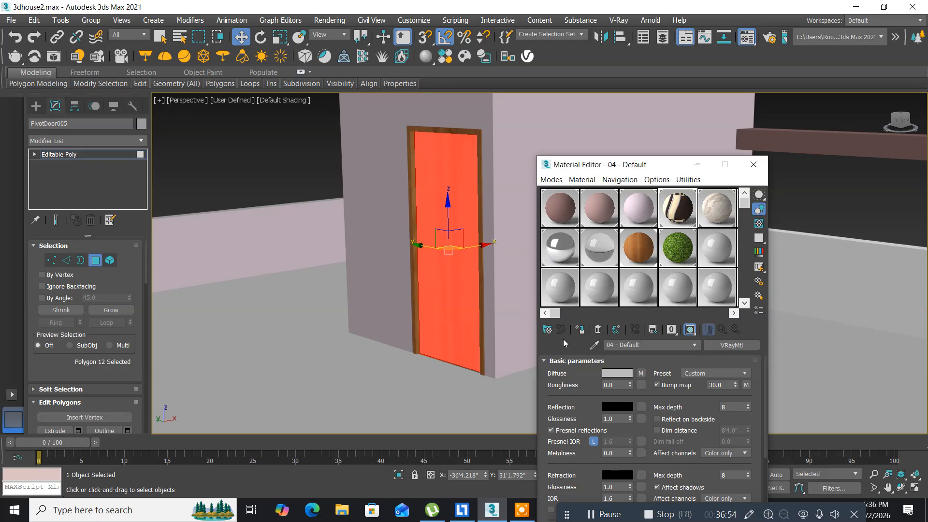
left_click(580, 330)
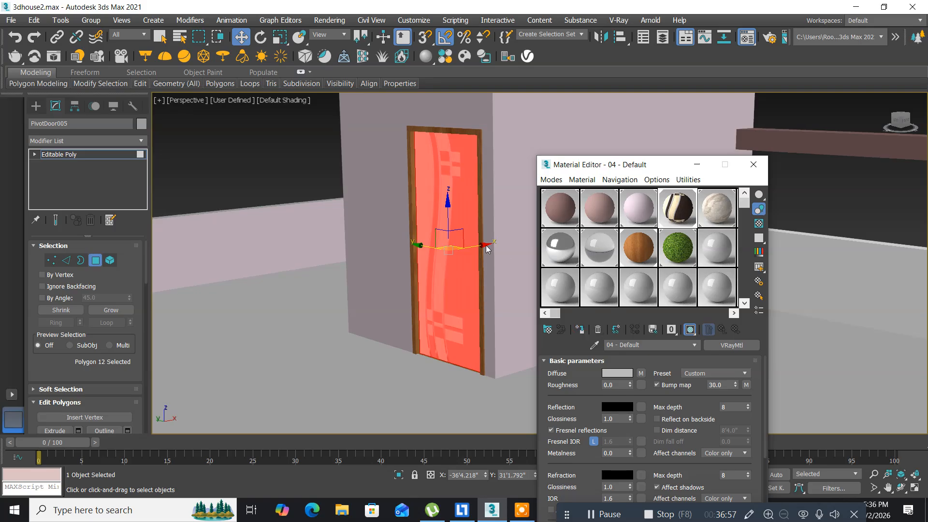
left_click(88, 261)
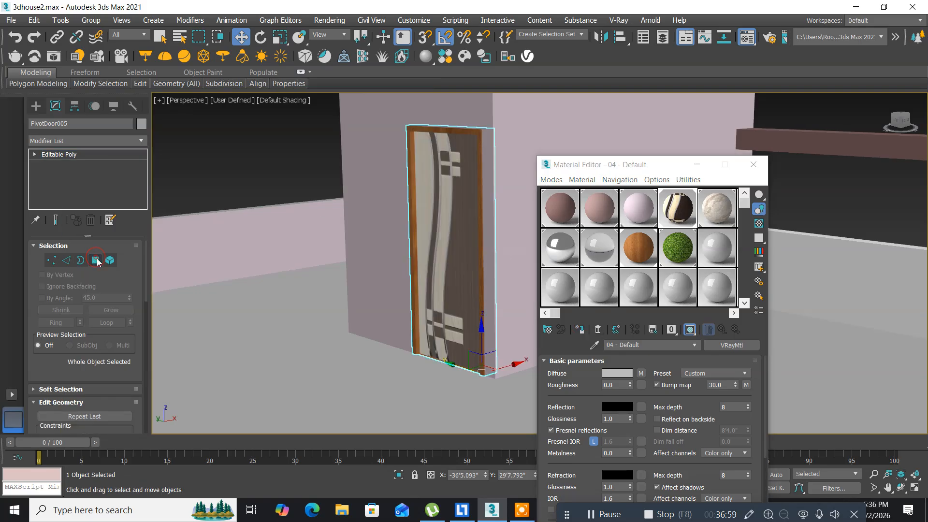
Deselect the rooftop door, close the Material Editor and review the whole house exterior.
left_click(277, 170)
scroll(278, 171, "down", 2)
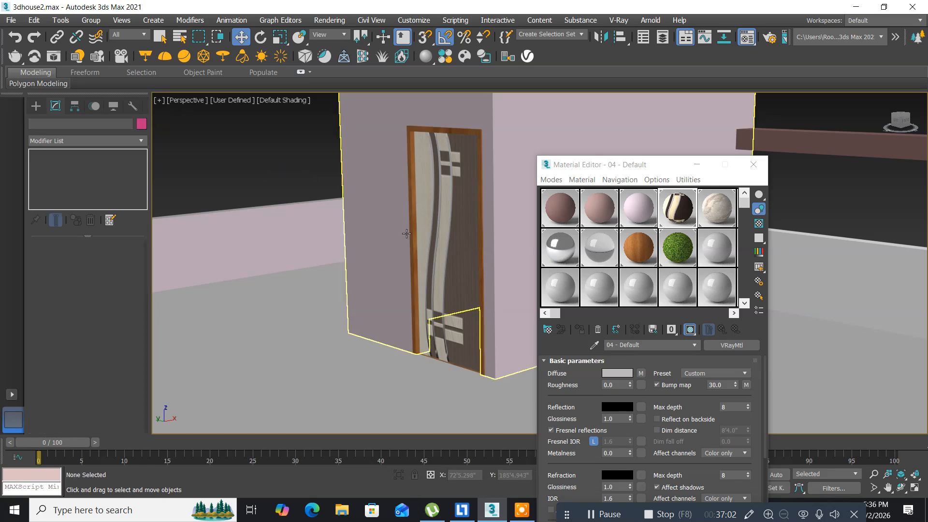
scroll(416, 238, "down", 5)
scroll(416, 239, "down", 3)
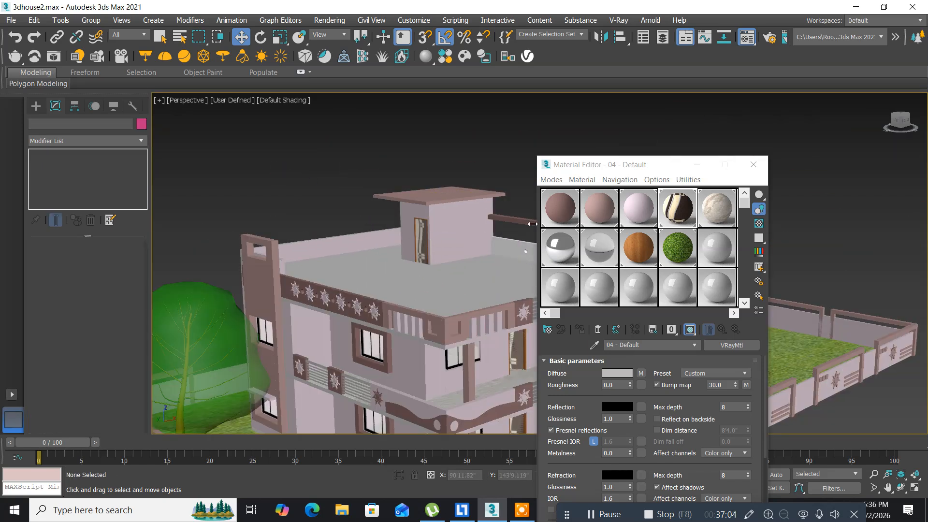
left_click(761, 166)
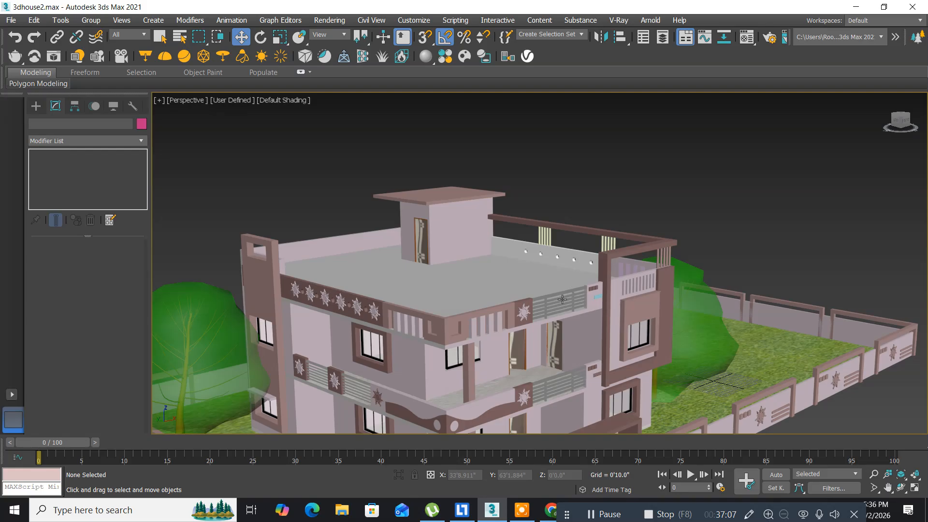
middle_click_drag(448, 303, 423, 243)
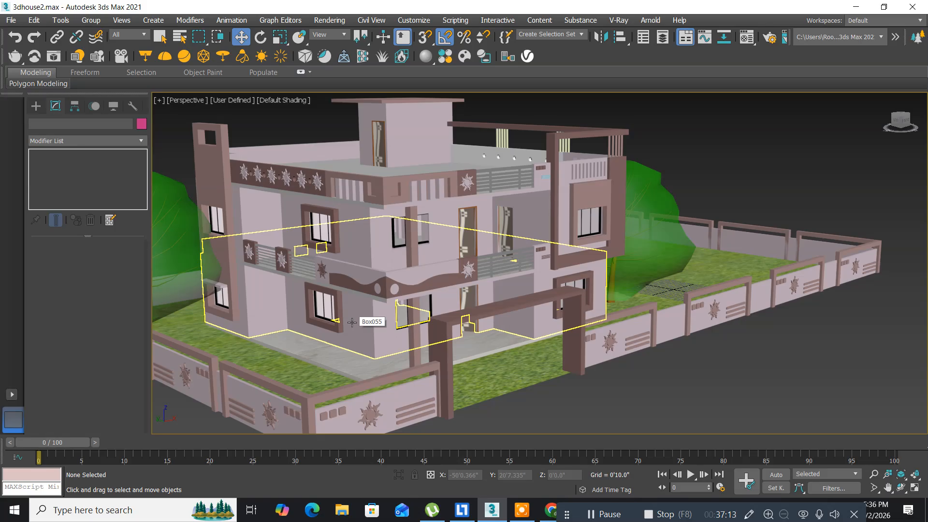
scroll(308, 264, "up", 2)
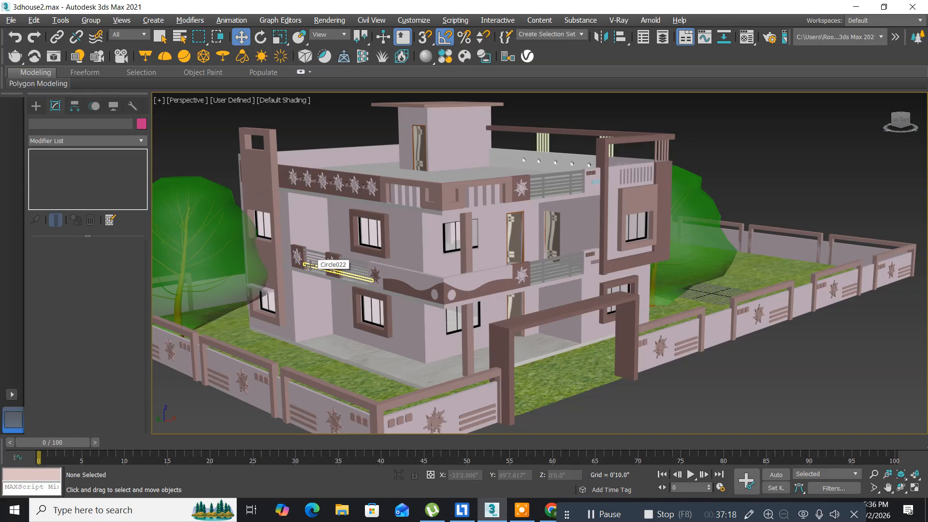
Place a VRayPhysicalCamera with AutoGrid off in the Top view, in front of the plot's gate, aimed toward the house with about 21'9" target distance.
key("alt+w")
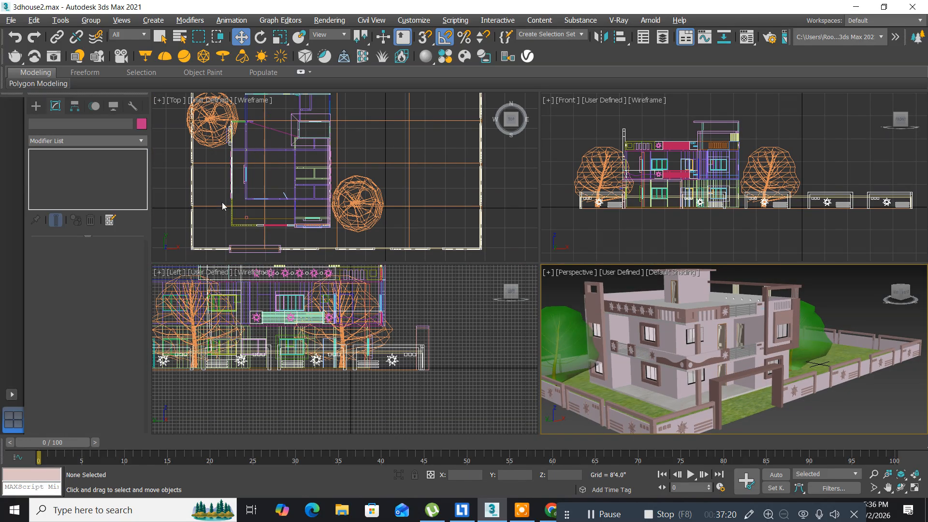
middle_click_drag(222, 206, 240, 141)
scroll(239, 141, "down", 5)
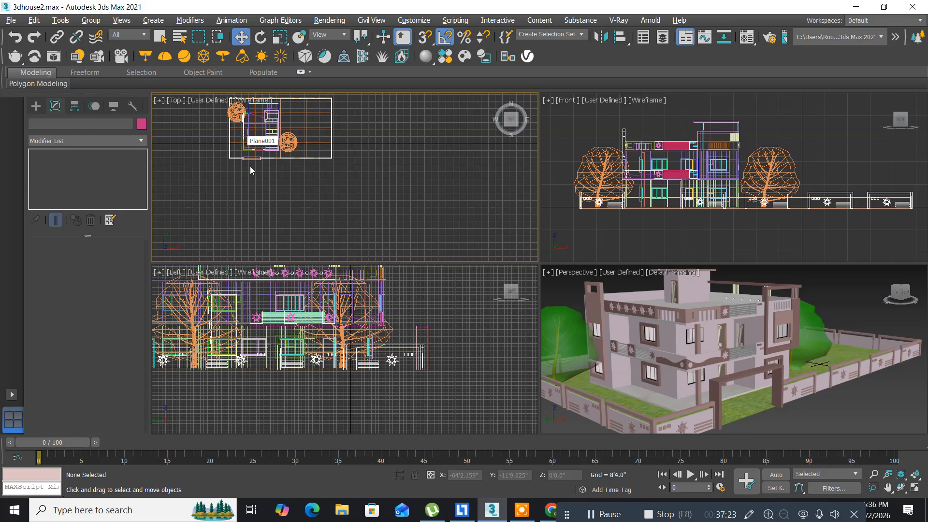
mouse_move(257, 181)
middle_mouse_down()
mouse_move(238, 200)
mouse_move(238, 182)
mouse_move(256, 187)
middle_mouse_up()
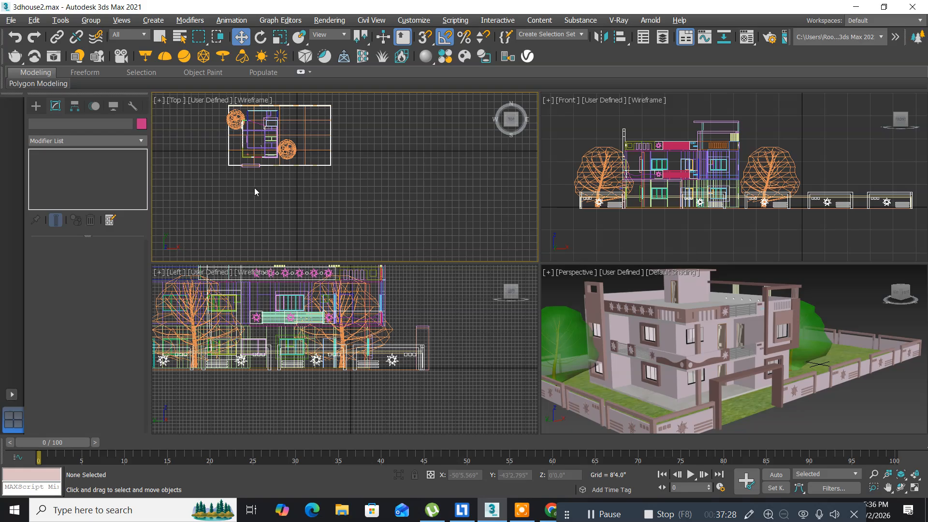
scroll(254, 188, "down", 2)
middle_click_drag(254, 187, 244, 180)
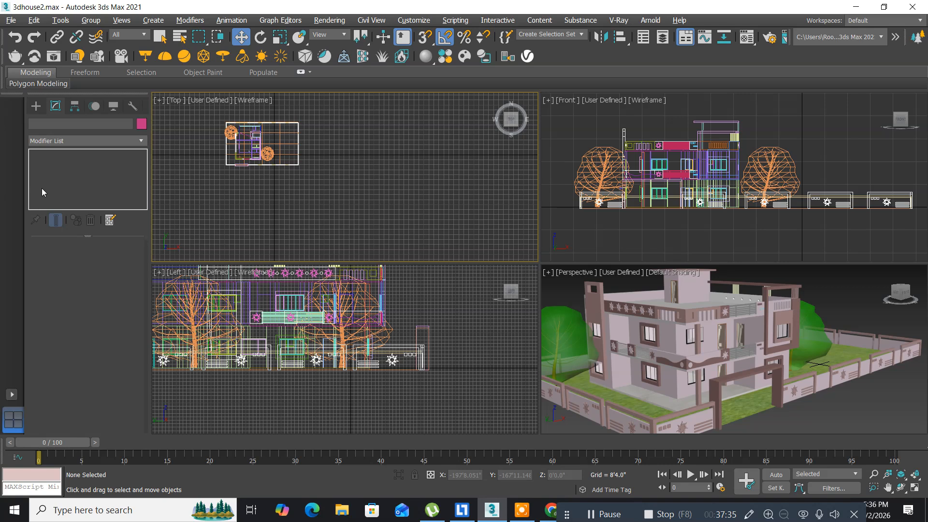
left_click(37, 107)
left_click(75, 122)
left_click(85, 138)
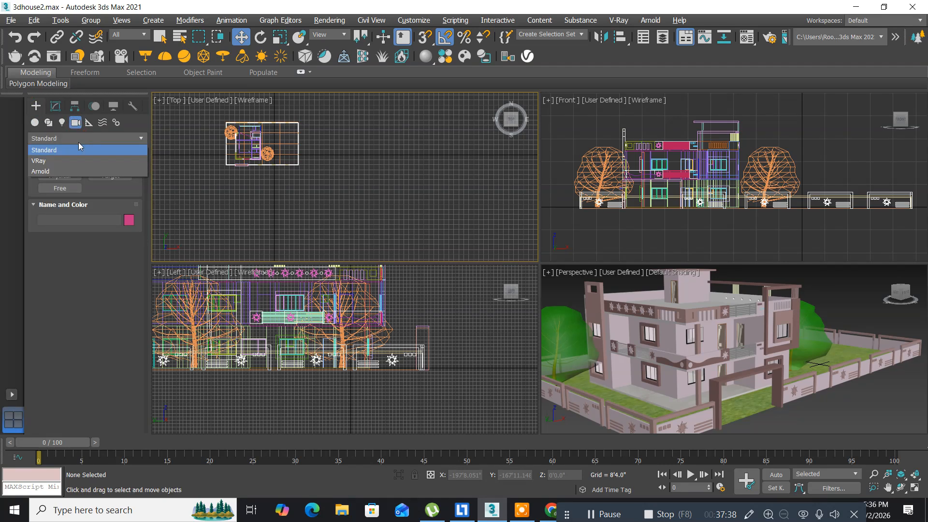
left_click(66, 158)
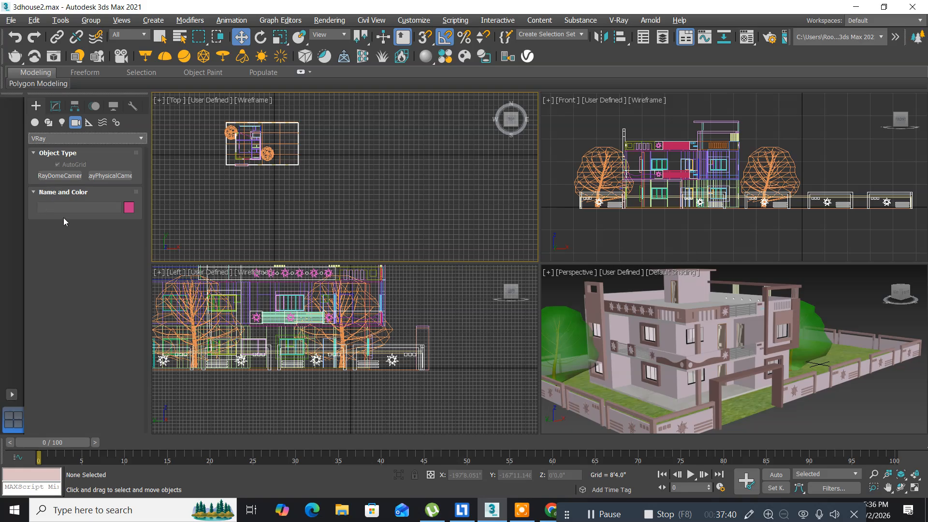
left_click(110, 176)
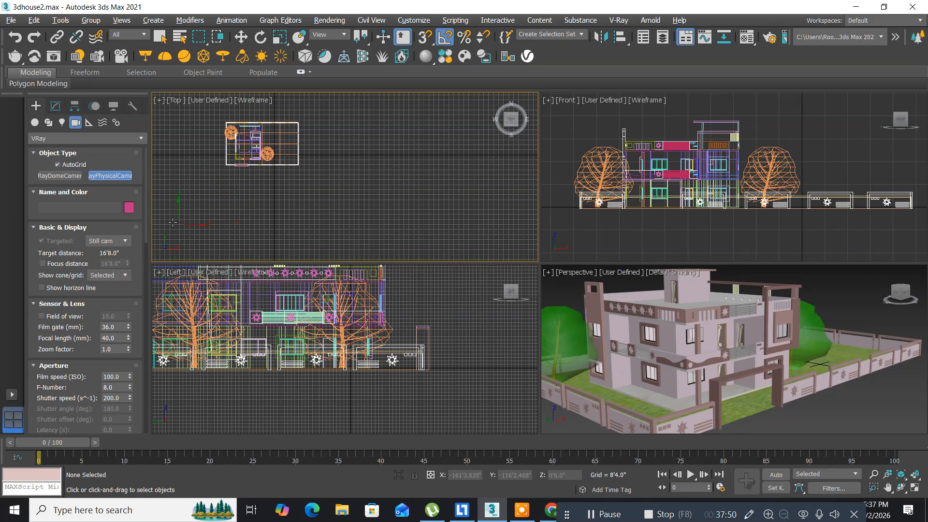
left_click(61, 166)
left_click_drag(226, 234, 225, 223)
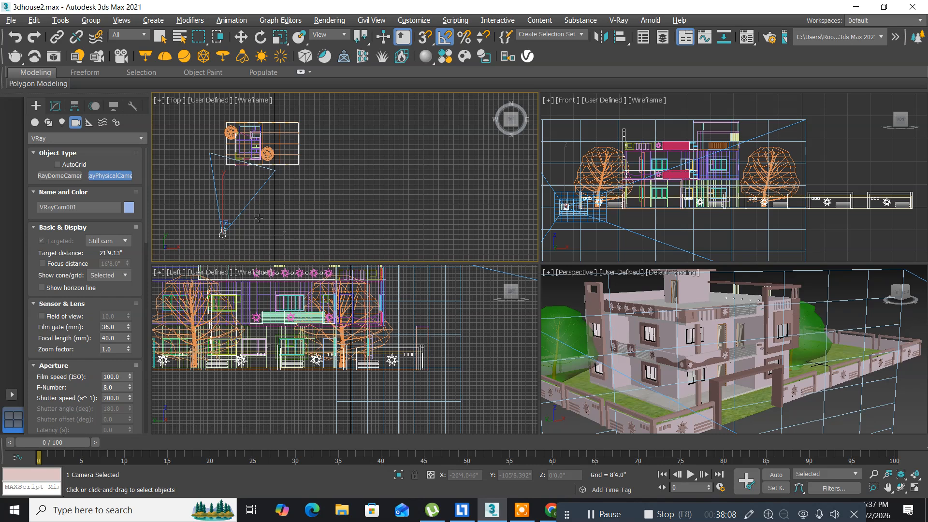
Move the camera target in the Top view onto the front part of the house, at about X -51'2", Y -1'12".
left_click(241, 37)
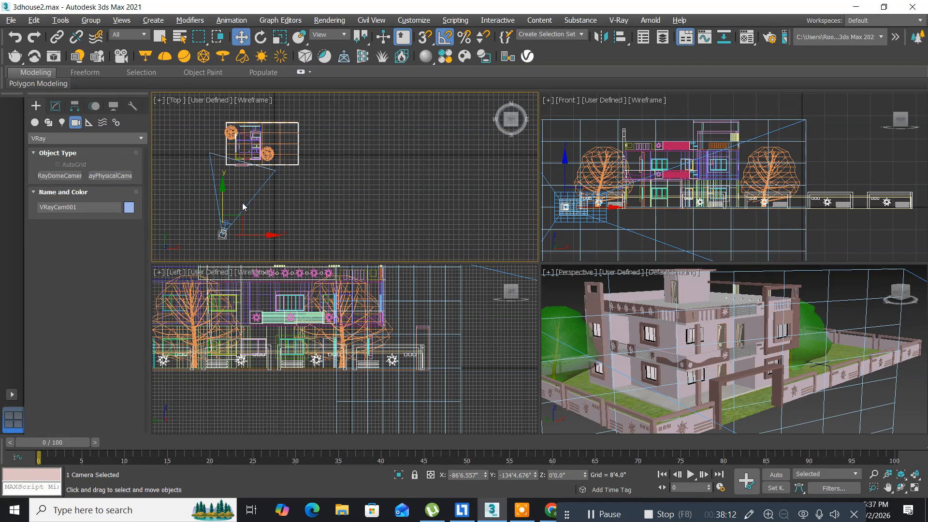
scroll(242, 207, "up", 5)
middle_click_drag(234, 174, 256, 189)
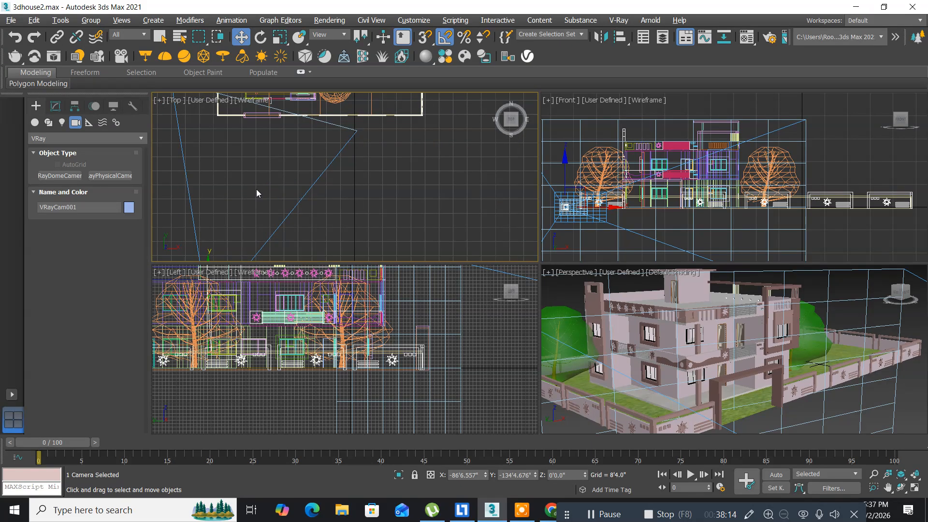
key("alt+w")
scroll(281, 280, "down", 4)
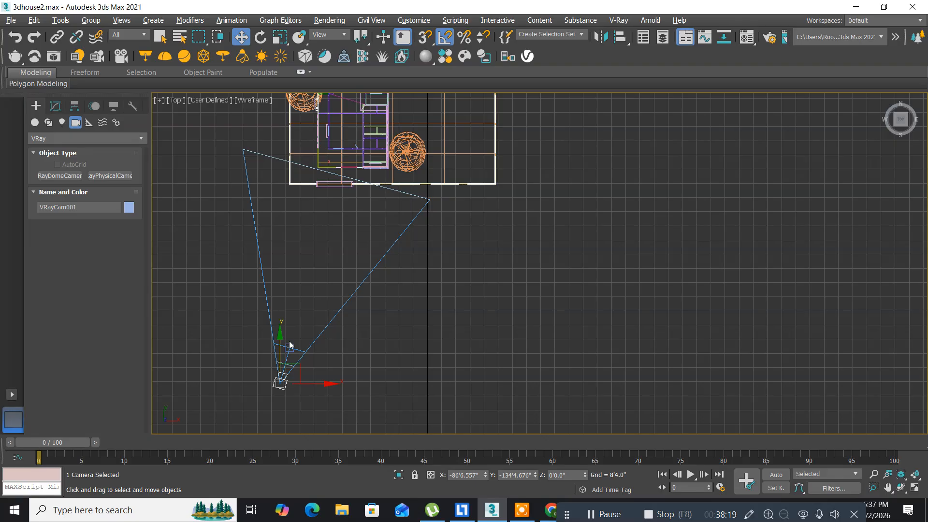
left_click(289, 345)
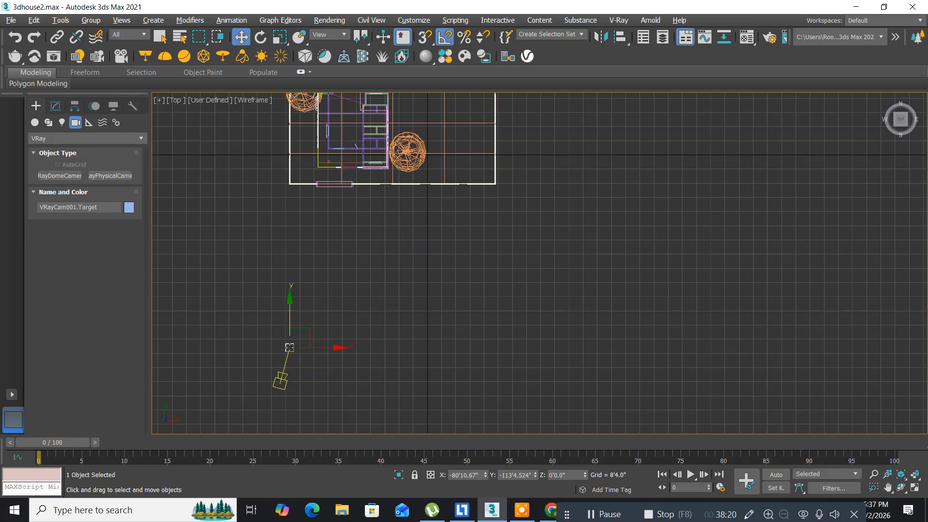
left_click(289, 334)
left_click(291, 311)
left_click(288, 347)
left_click_drag(290, 322, 350, 195)
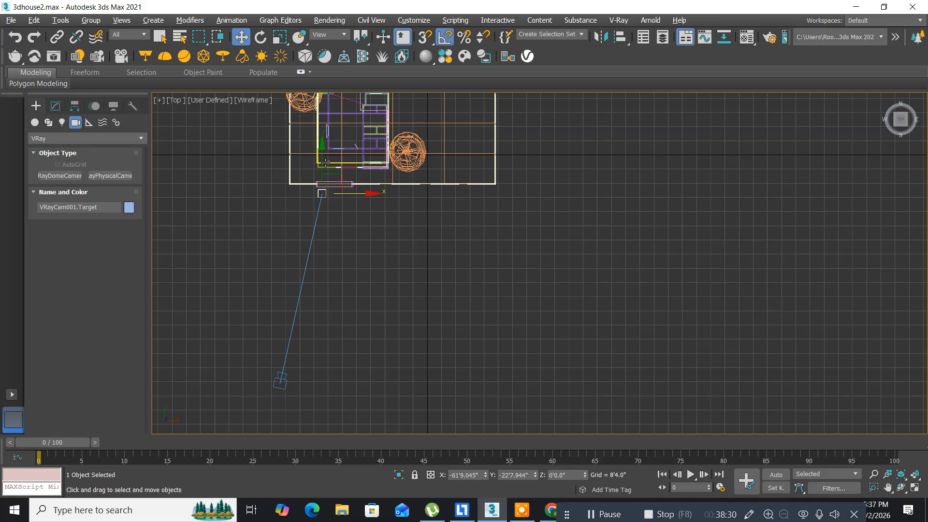
left_click_drag(326, 162, 365, 161)
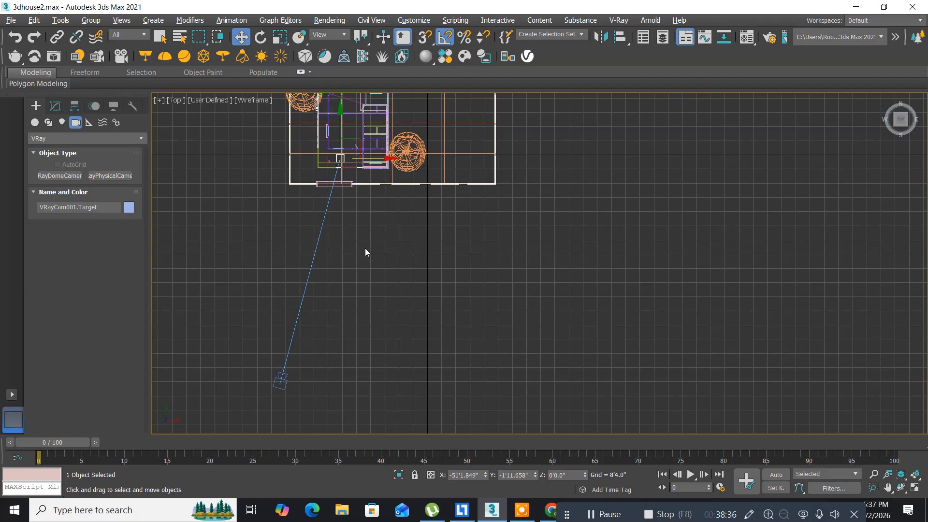
Set the camera target's Z height to 5' and the camera's own Z height to 7'.
left_click(571, 475)
type("5")
key("Return")
left_click(283, 385)
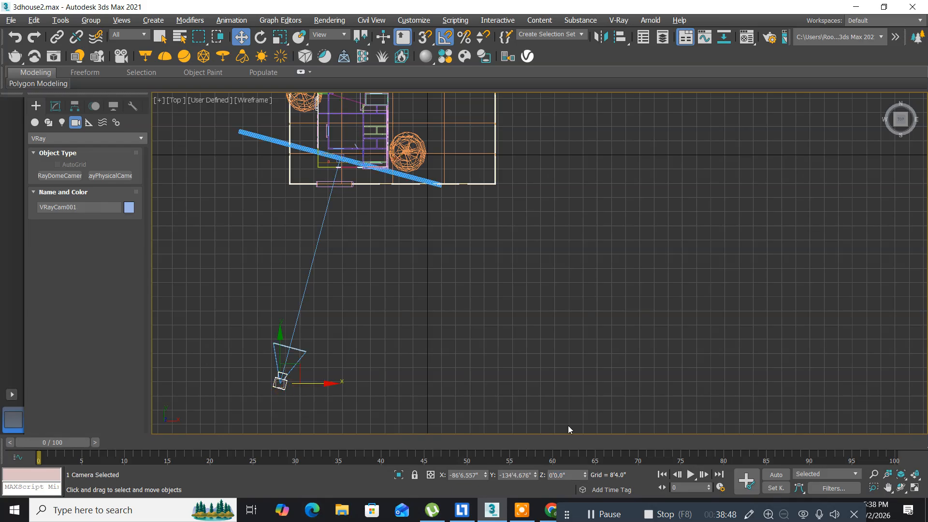
left_click(577, 475)
type("7")
key("Return")
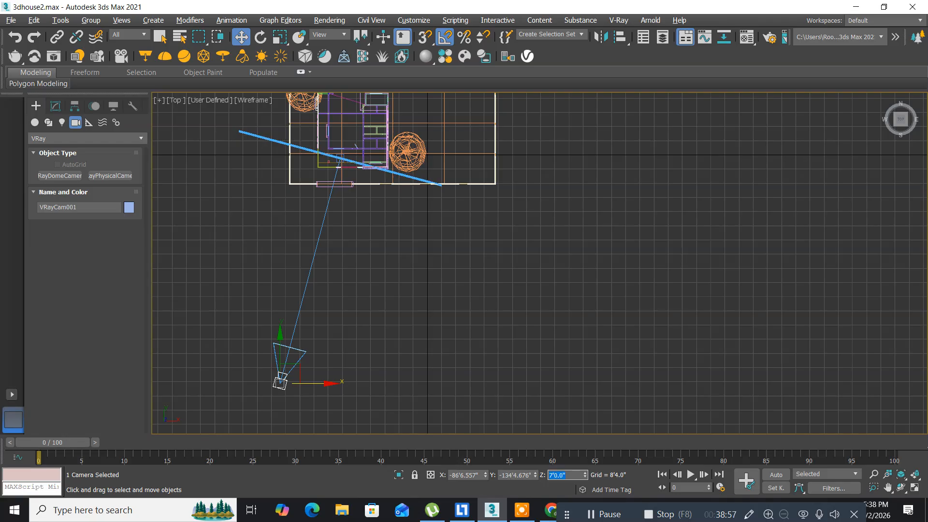
Raise the camera to a height of about 20'2" in the Left view and switch the Perspective viewport to the VRayCam001 view.
middle_click_drag(276, 313, 283, 324)
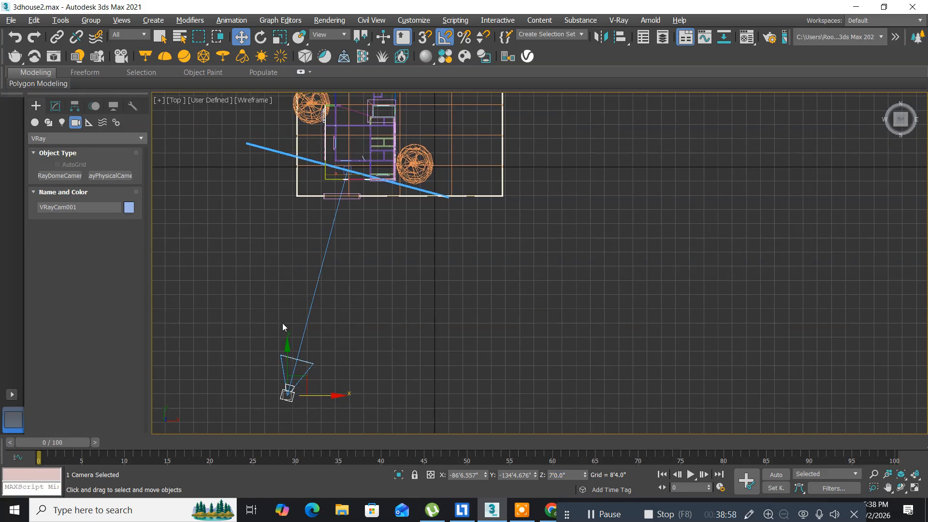
key("alt+w")
middle_click(435, 351)
scroll(372, 352, "down", 8)
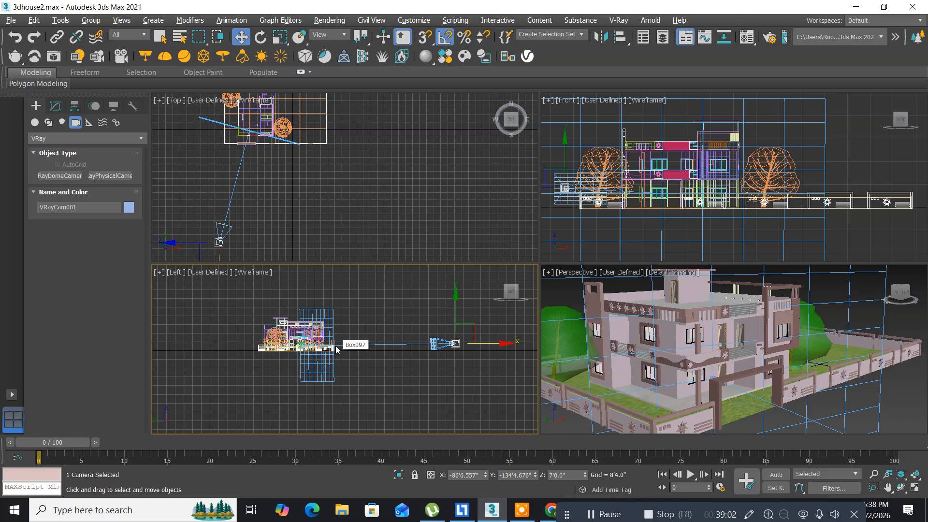
scroll(332, 375, "up", 4)
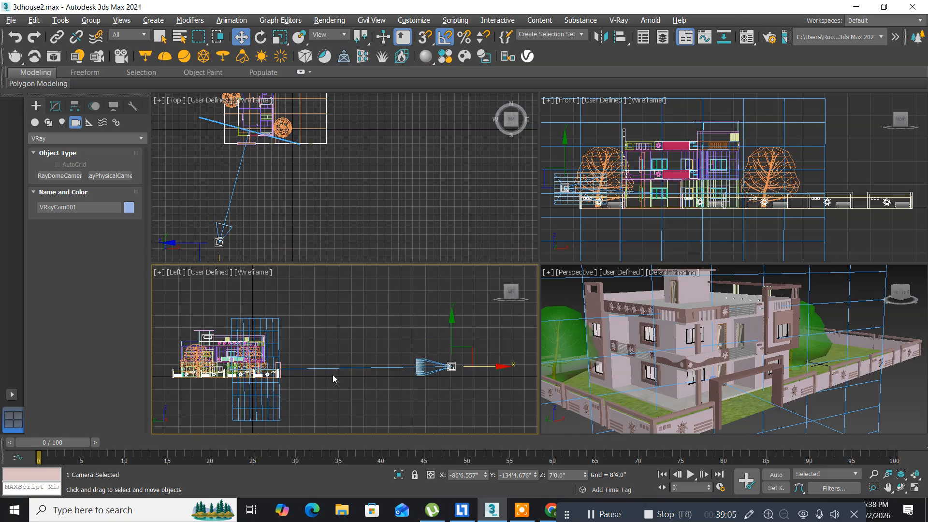
middle_click_drag(332, 375, 290, 373)
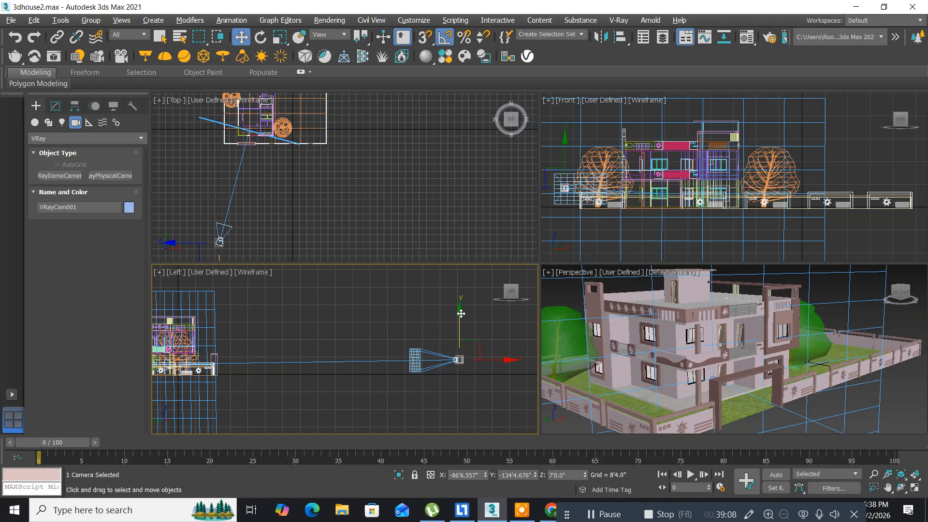
left_click_drag(460, 314, 453, 286)
left_click(560, 404)
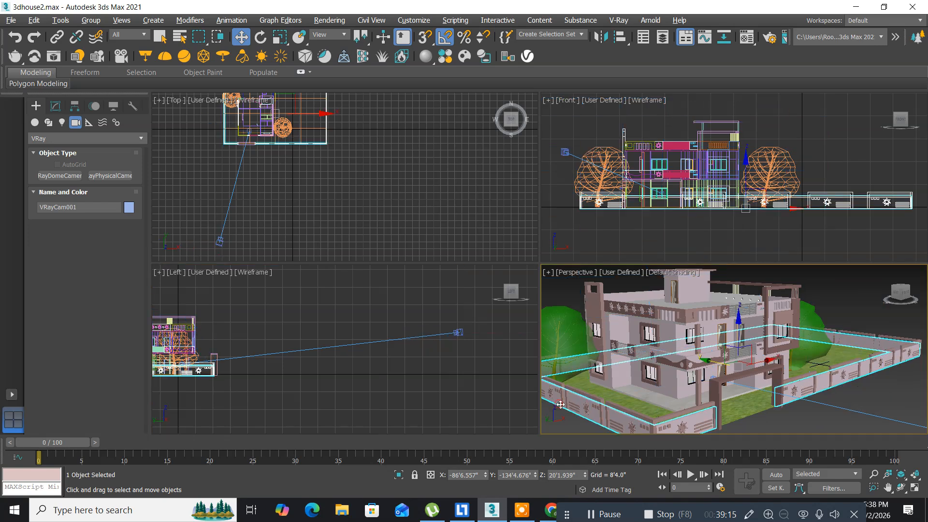
key("c")
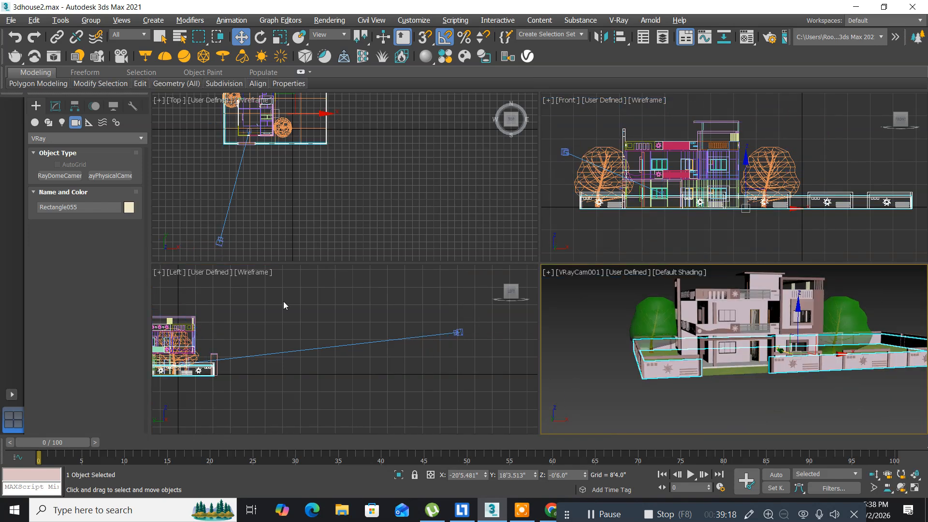
Move the camera about 35'8" along Y toward the house and about 3'1" along X in the Top view.
middle_click_drag(271, 180, 273, 173)
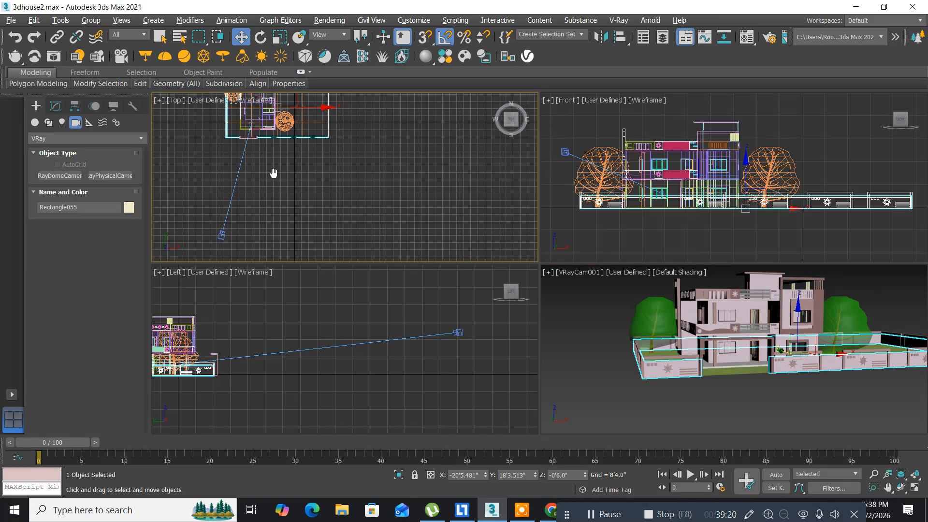
left_click(222, 235)
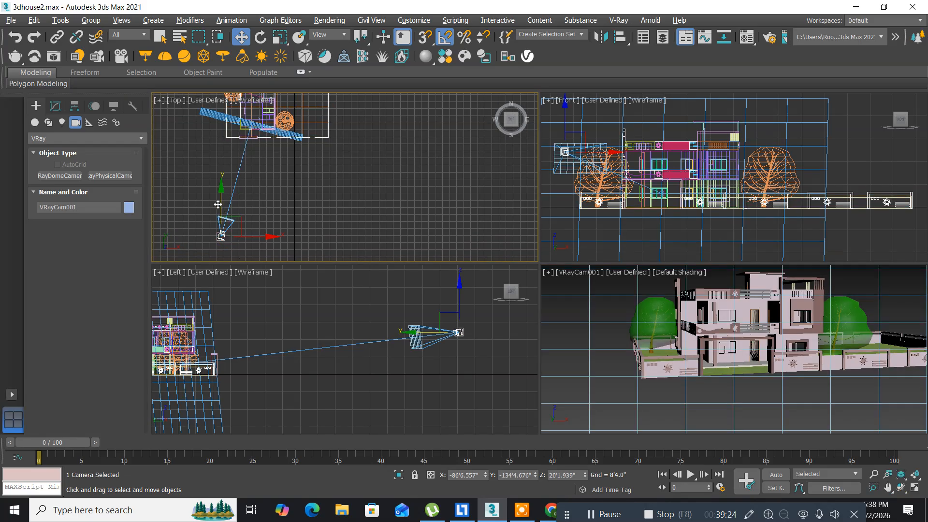
left_click(219, 190)
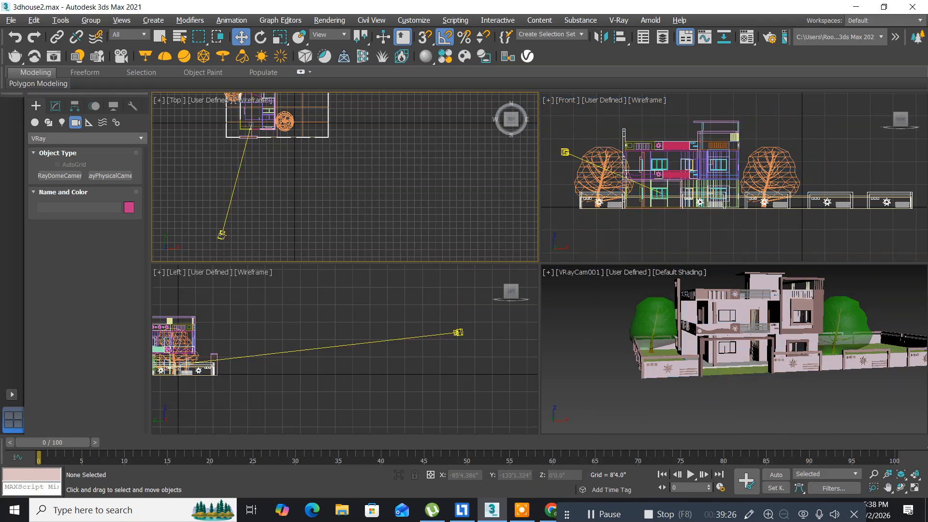
left_click(221, 235)
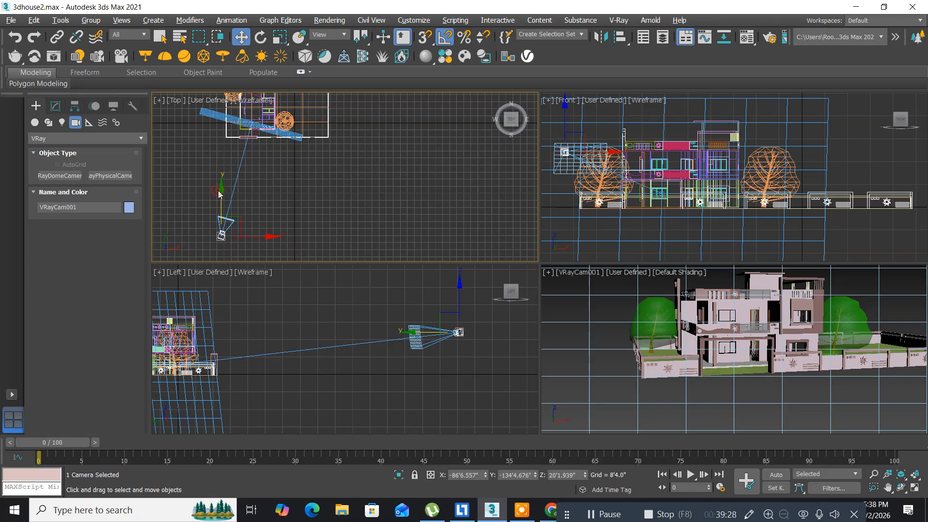
left_click(219, 190)
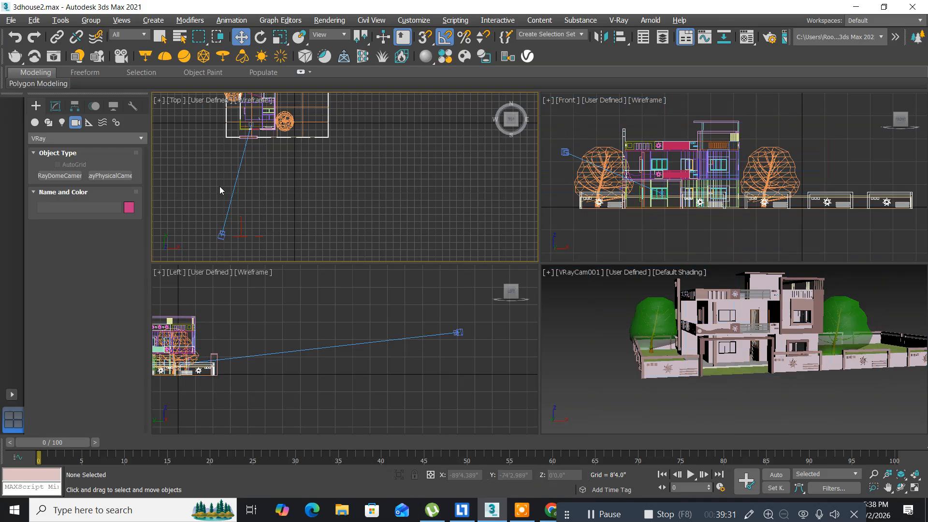
left_click(222, 235)
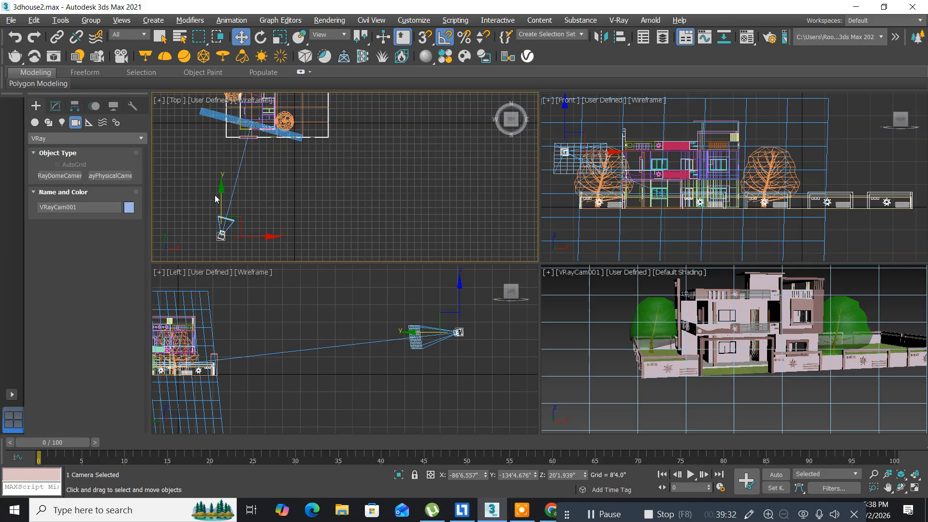
left_click_drag(222, 189, 223, 160)
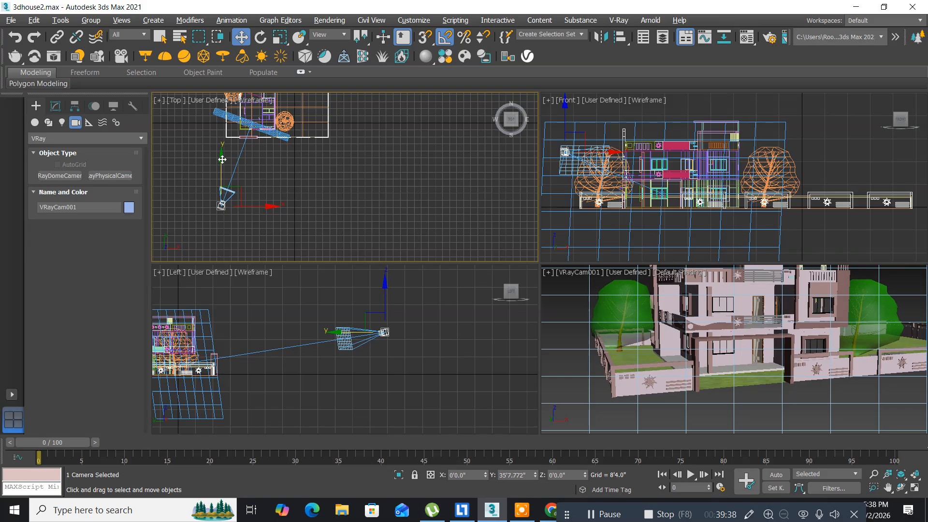
left_click_drag(266, 205, 268, 204)
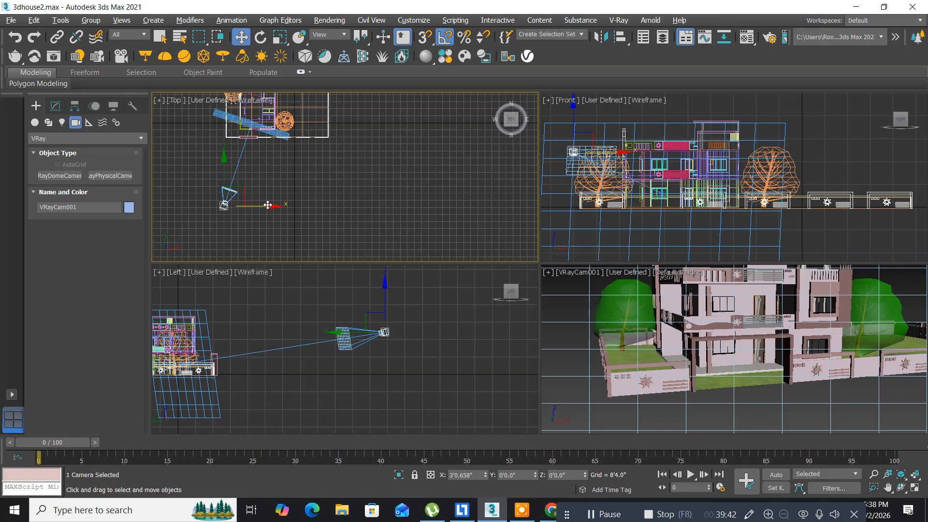
Lower the camera in the Left view and set its Z height to 5'6".
left_click(384, 287)
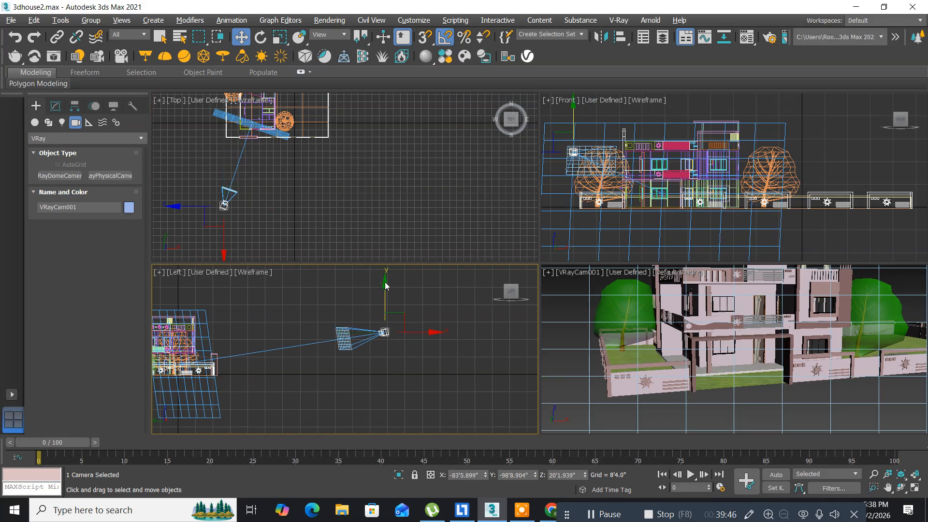
left_click(385, 283)
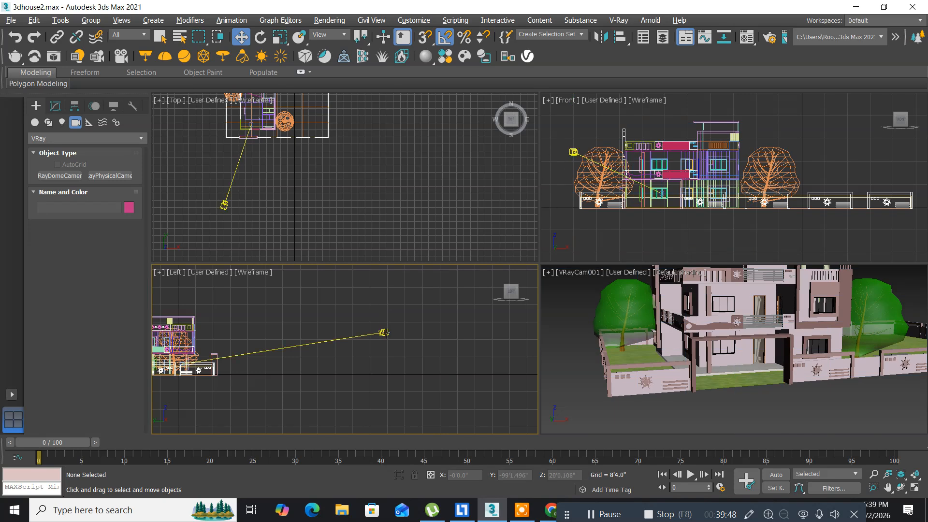
left_click(384, 333)
left_click_drag(384, 285, 385, 303)
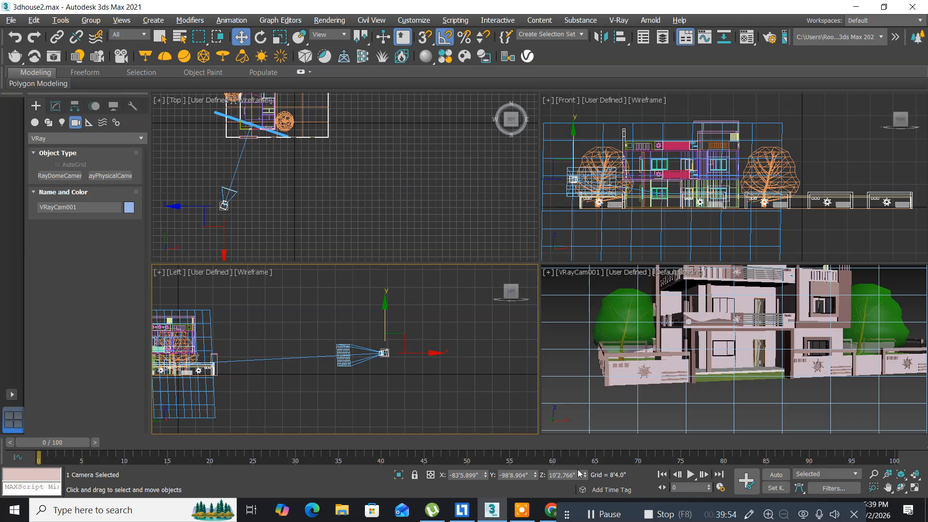
left_click_drag(579, 475, 461, 462)
type("5'6")
key("Return")
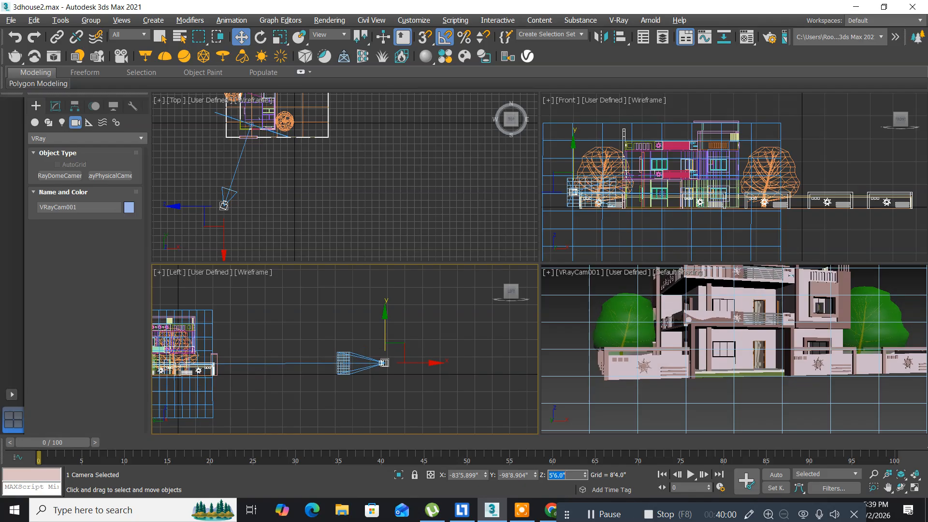
Try a Z height of 2' for the camera target and set it back to 5'.
middle_click_drag(303, 172, 312, 209)
scroll(287, 190, "up", 8)
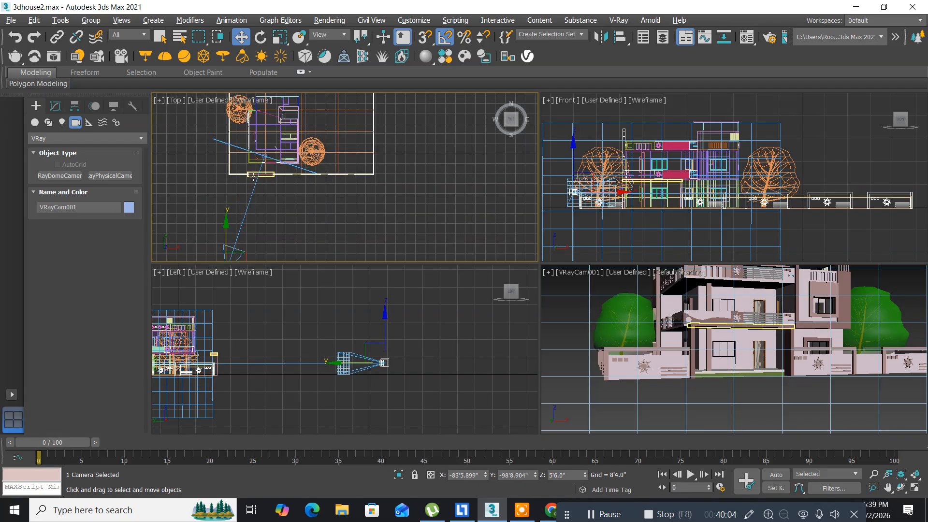
middle_click_drag(312, 131, 307, 210)
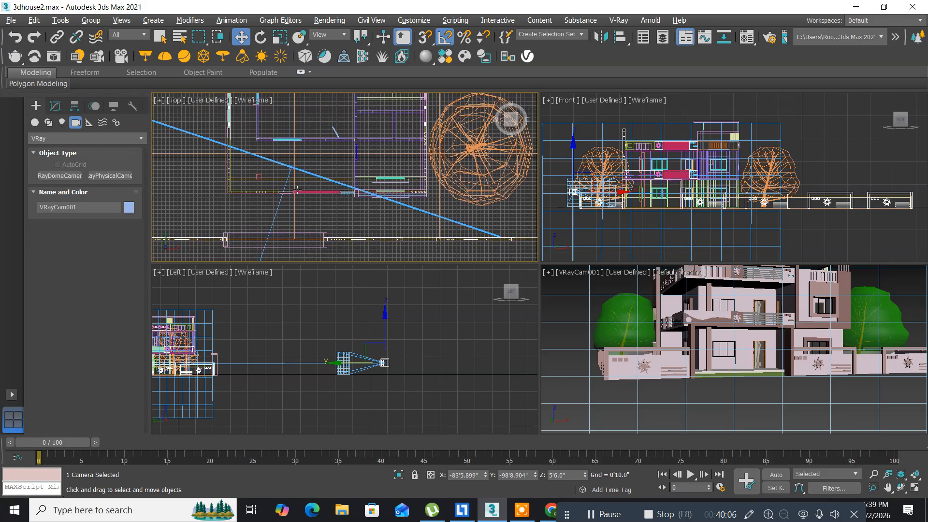
left_click(313, 177)
scroll(288, 172, "up", 4)
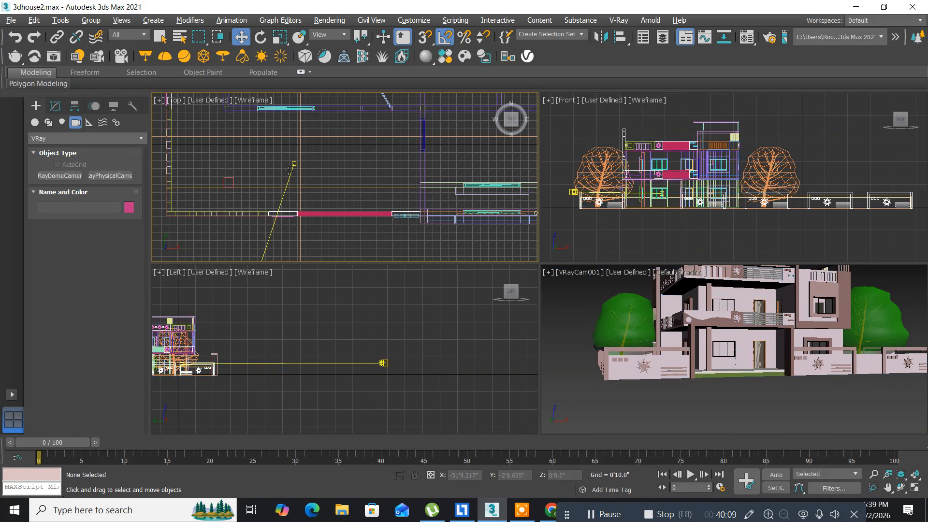
left_click(294, 158)
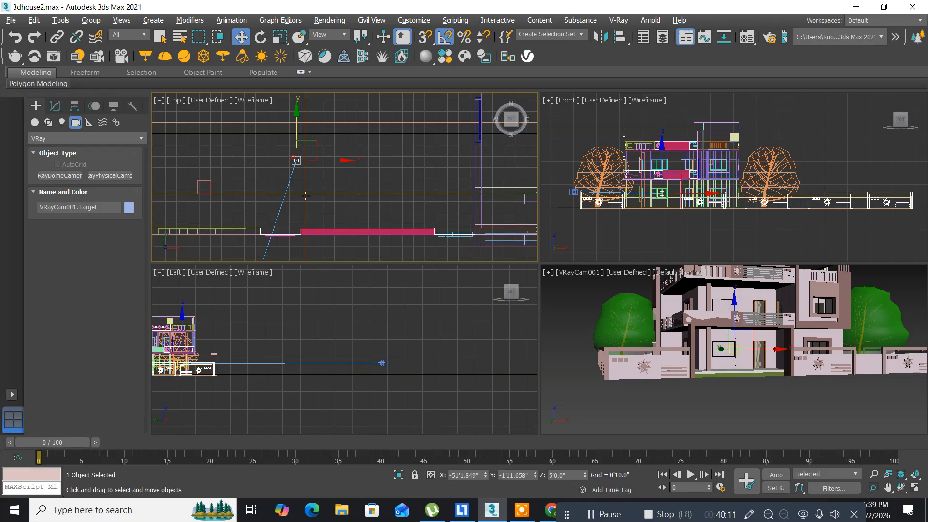
left_click(568, 475)
type("2")
key("Return")
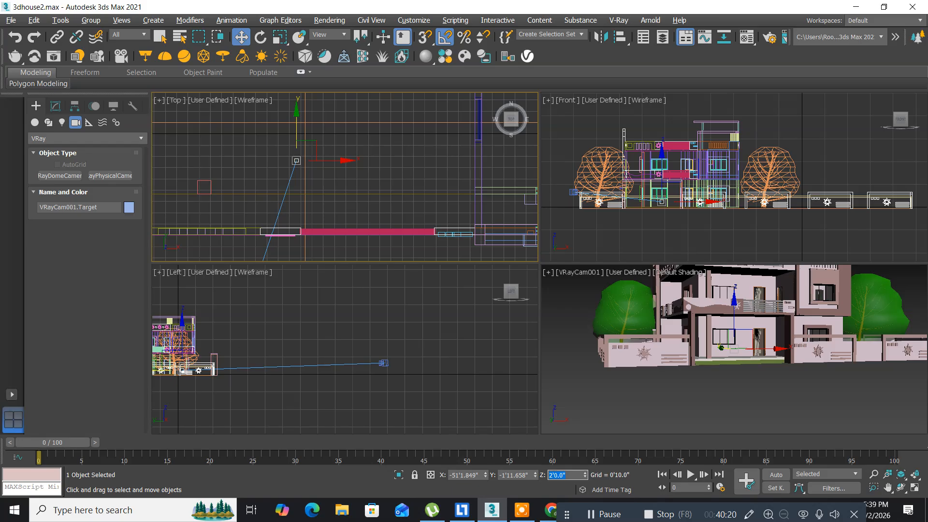
type("5")
key("Return")
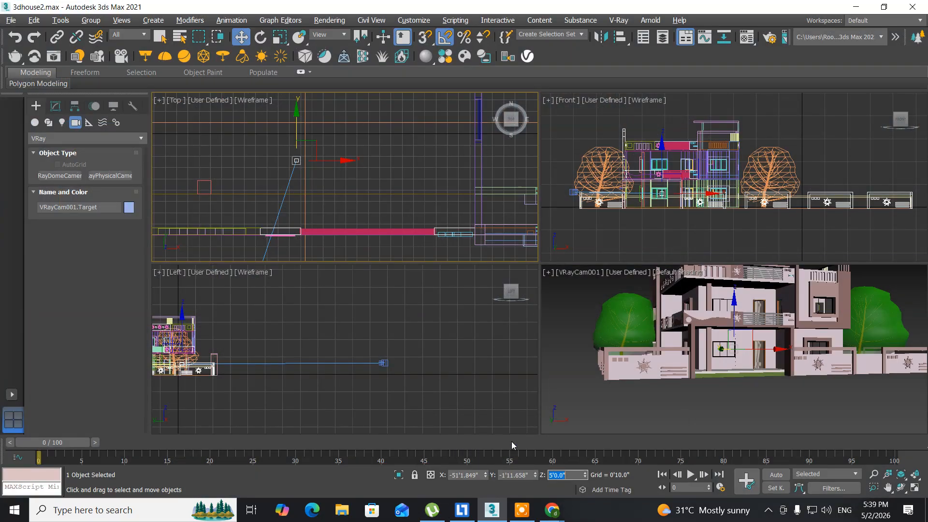
Move the camera about 10'5" toward the house in the Left view and shift it along X to about -82'7" in the Top view.
left_click(385, 364)
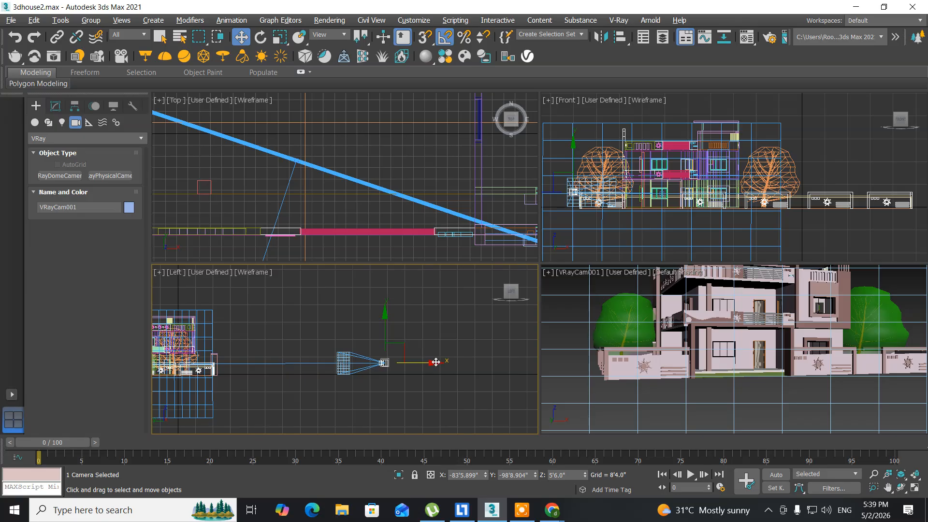
left_click_drag(435, 362, 414, 362)
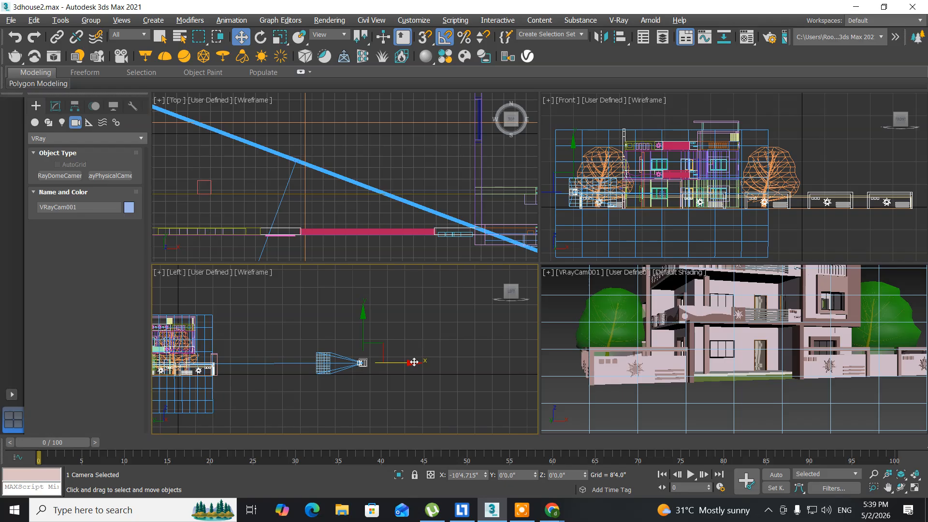
left_click_drag(414, 362, 414, 362)
scroll(311, 201, "down", 5)
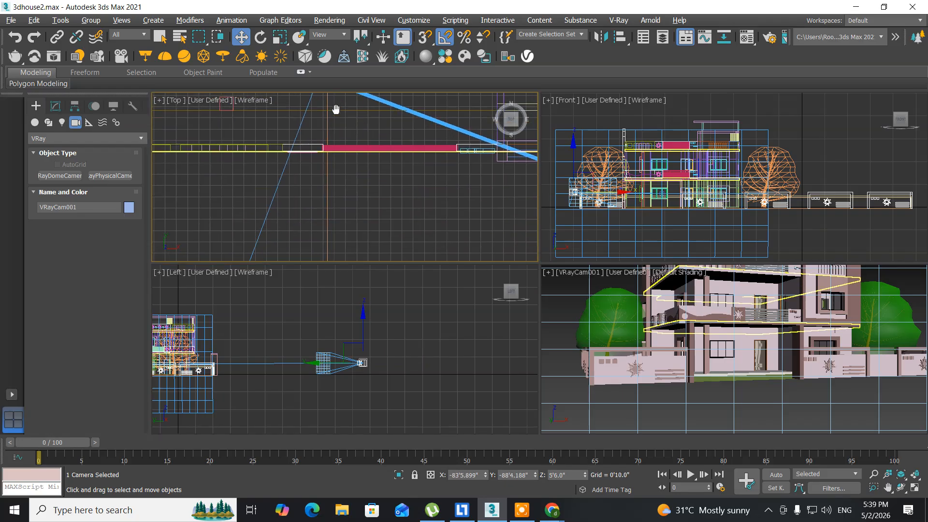
middle_click_drag(323, 216, 336, 74)
scroll(332, 182, "down", 2)
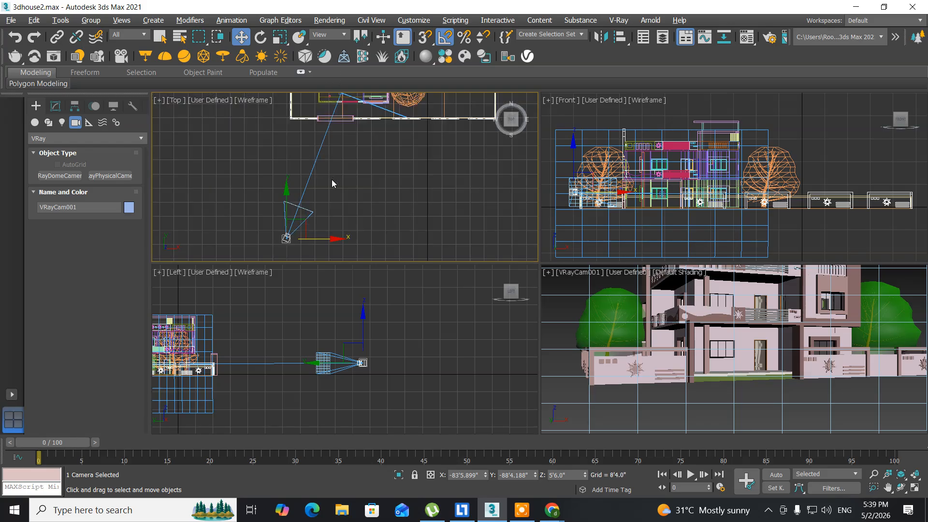
left_click_drag(333, 239, 334, 238)
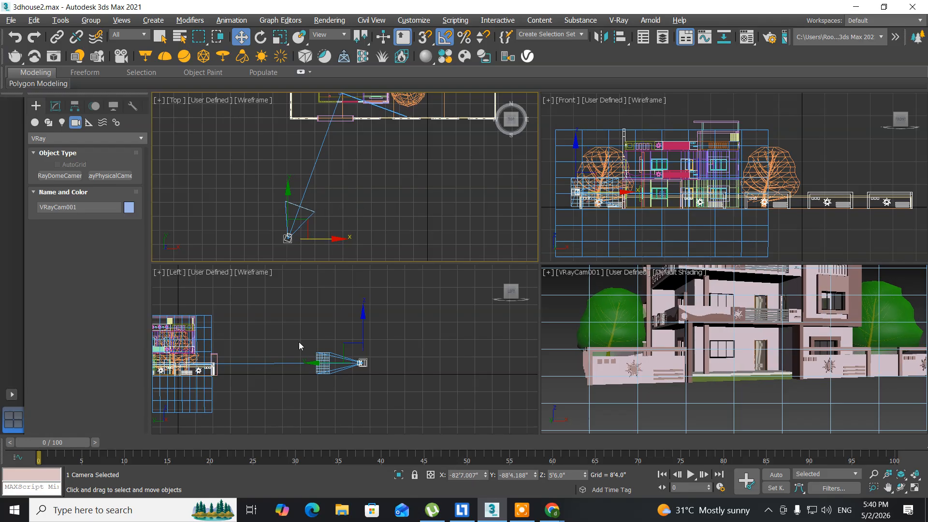
Raise the camera target in the Left view to a Z height of about 10'7".
scroll(354, 240, "up", 4)
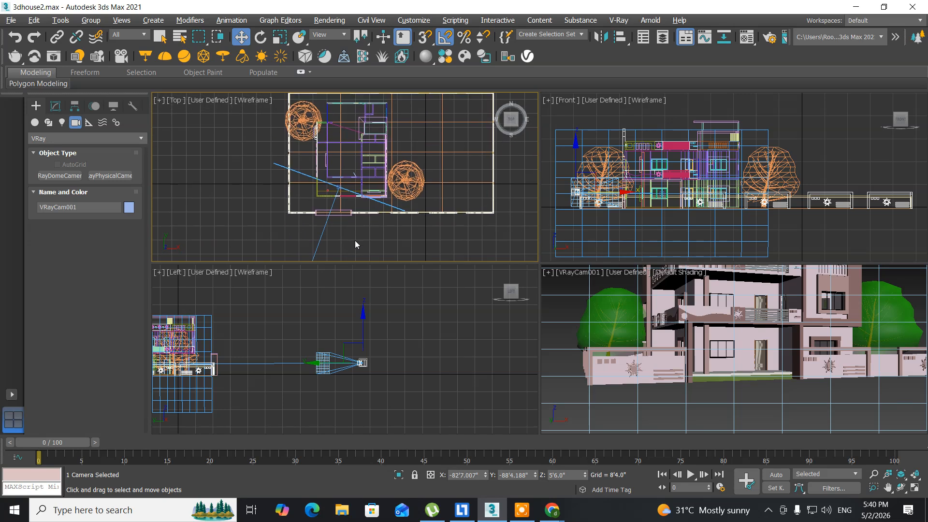
scroll(343, 196, "up", 5)
scroll(339, 158, "up", 4)
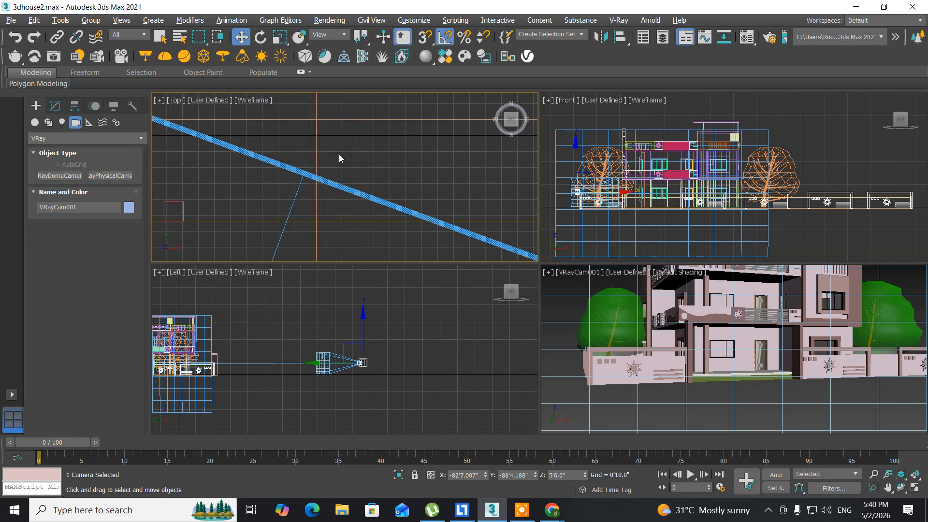
left_click(360, 166)
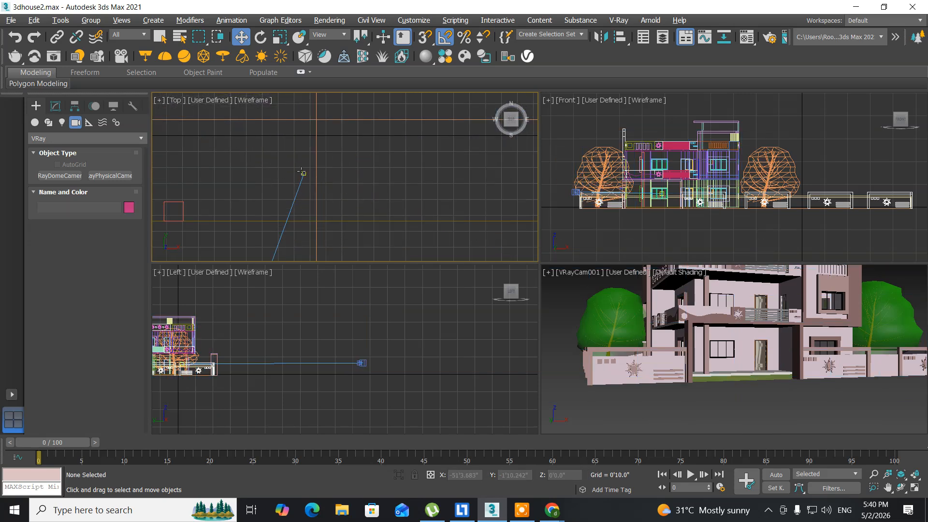
left_click(304, 174)
middle_click_drag(258, 337, 324, 337)
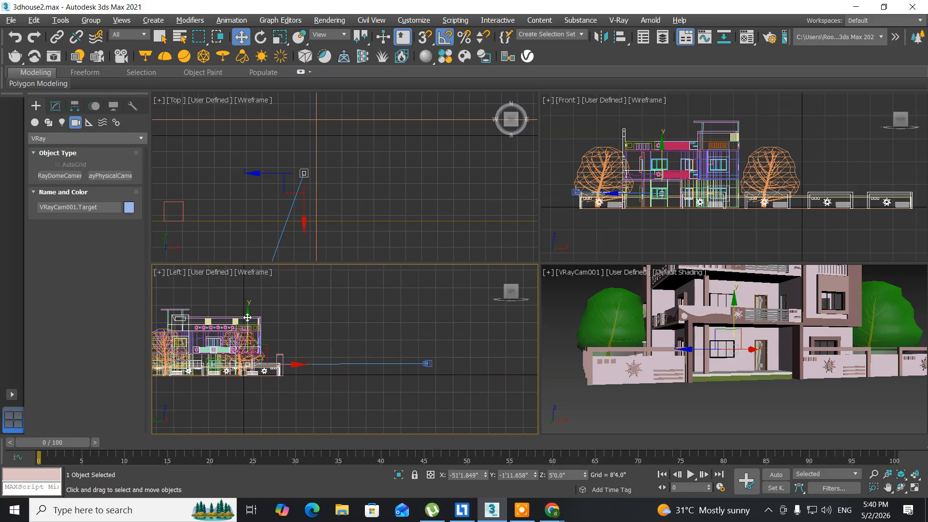
left_click_drag(248, 317, 248, 305)
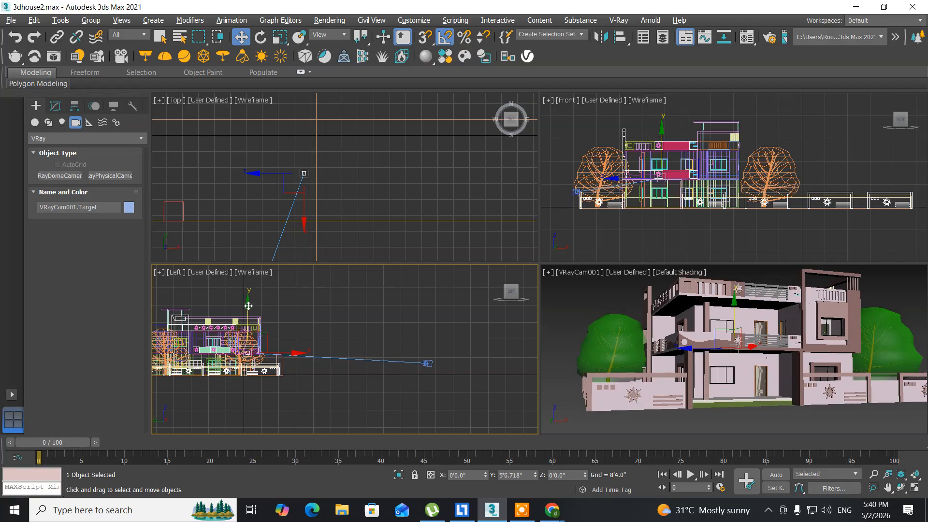
left_click_drag(247, 305, 248, 306)
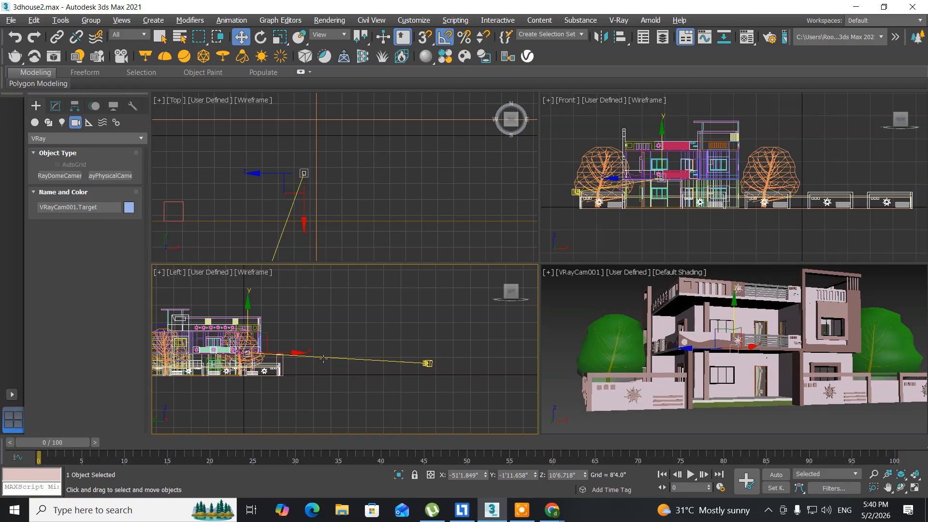
Move the camera along positive X in the Top view to about X -73'.
middle_click_drag(379, 211, 391, 130)
scroll(394, 193, "down", 5)
middle_click_drag(390, 248, 343, 134)
scroll(327, 193, "down", 3)
middle_click_drag(325, 242, 340, 111)
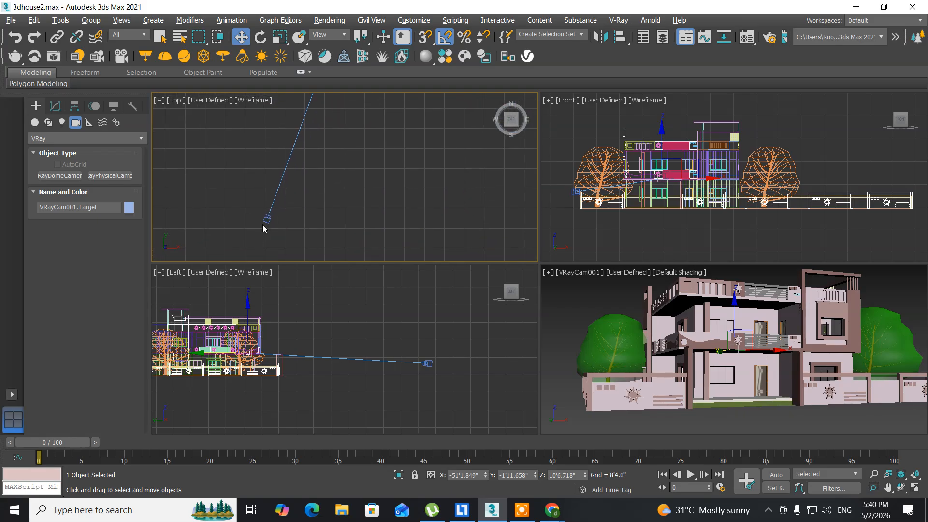
left_click(265, 220)
left_click_drag(305, 219, 328, 218)
Move the camera target along positive X in the Top view, shifting it further across the front of the house.
middle_click_drag(367, 100, 327, 255)
scroll(302, 172, "up", 10)
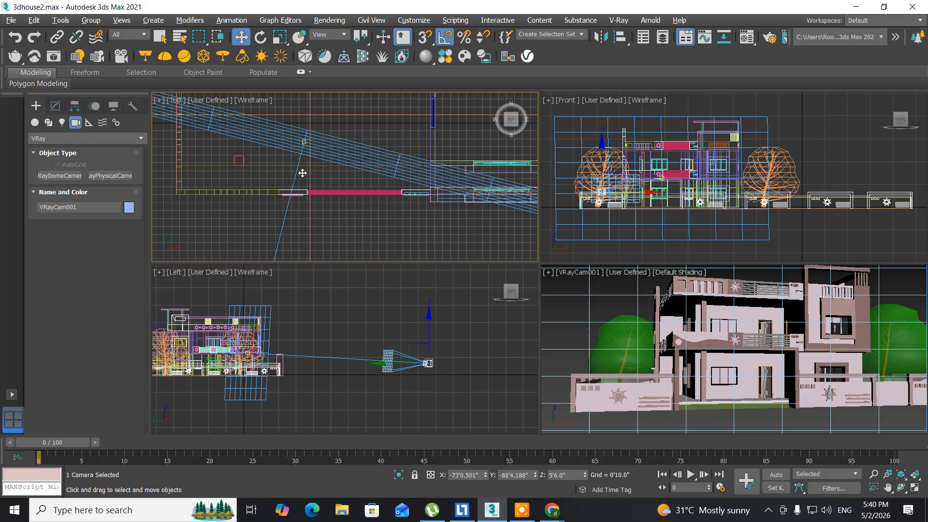
left_click(323, 186)
left_click(304, 128)
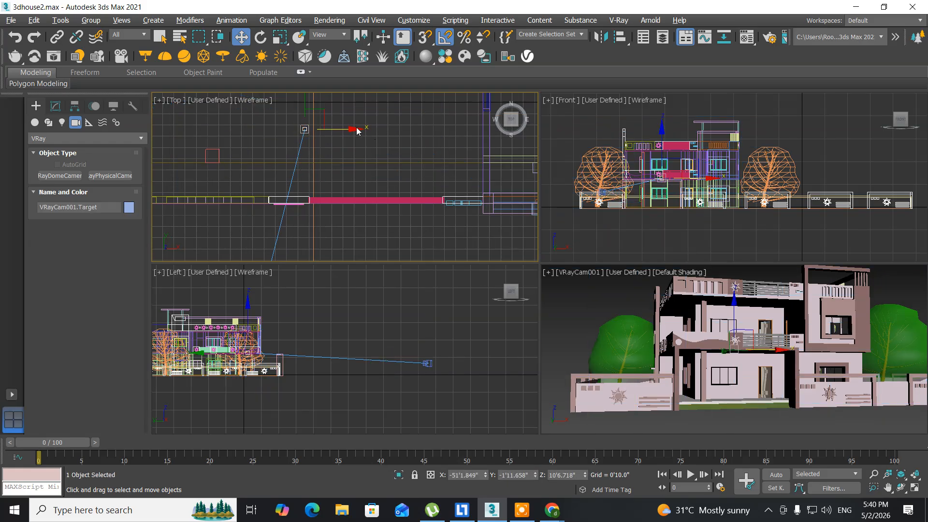
left_click_drag(358, 130, 430, 132)
Start a test render of the VRayCam001 view, minimize the frame buffer and cancel the render.
left_click(561, 305)
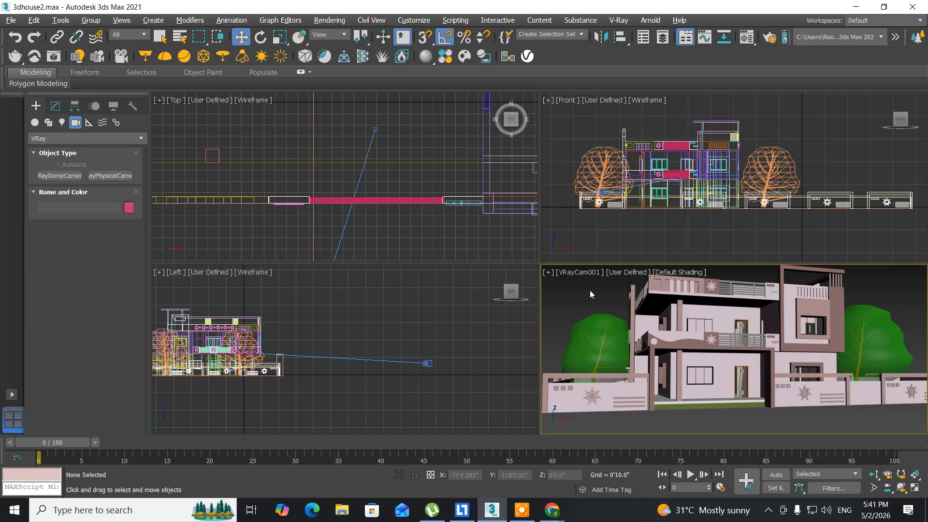
key("shift+q")
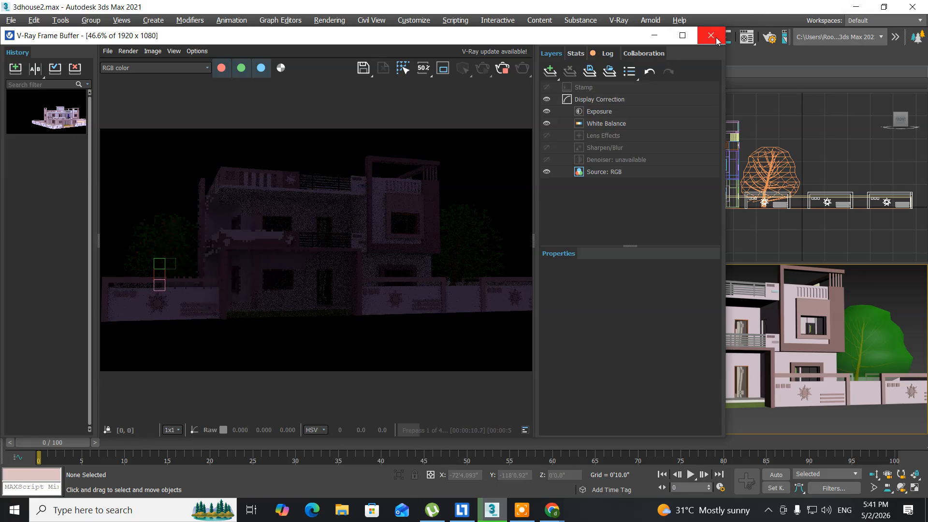
left_click(653, 35)
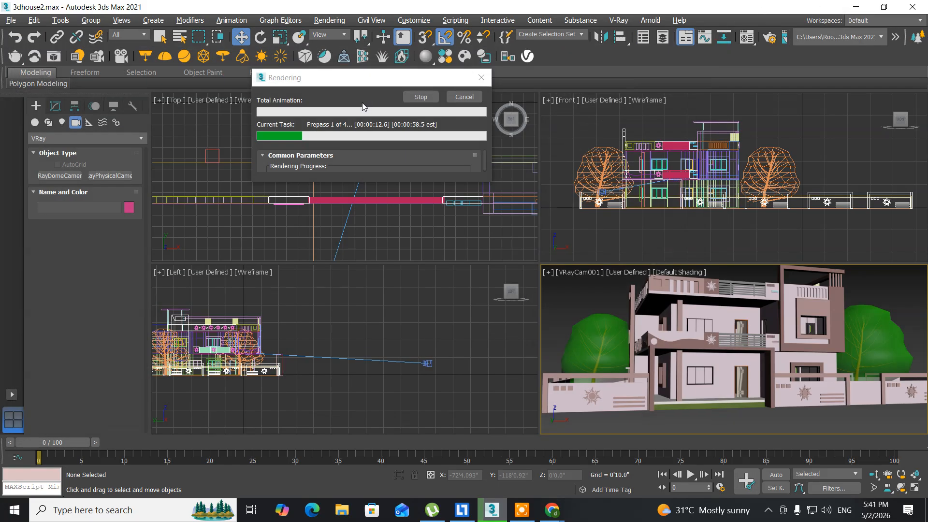
left_click(467, 97)
Set the F-Number of VRayCam001 to 5 in its aperture settings.
left_click(319, 240)
middle_click_drag(318, 240, 268, 86)
middle_click_drag(269, 207, 295, 80)
scroll(237, 229, "down", 5)
middle_click_drag(238, 232, 296, 65)
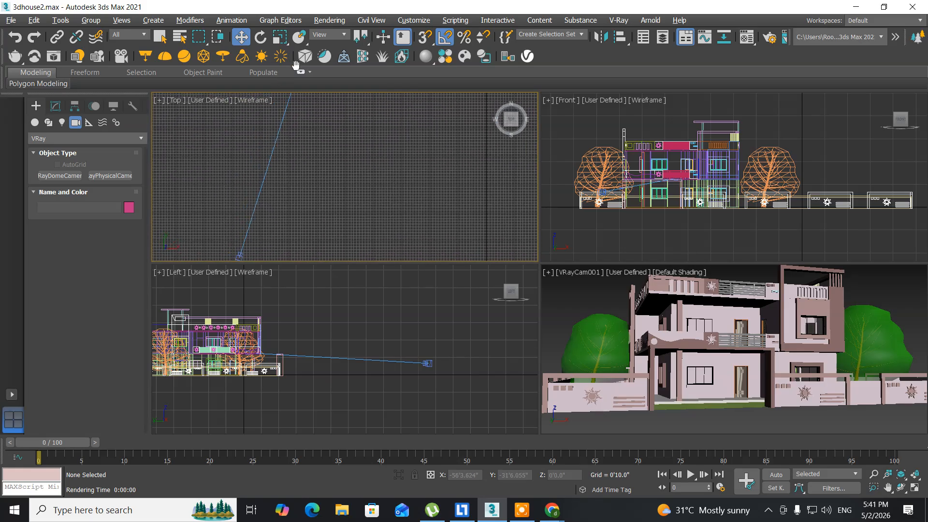
left_click(243, 257)
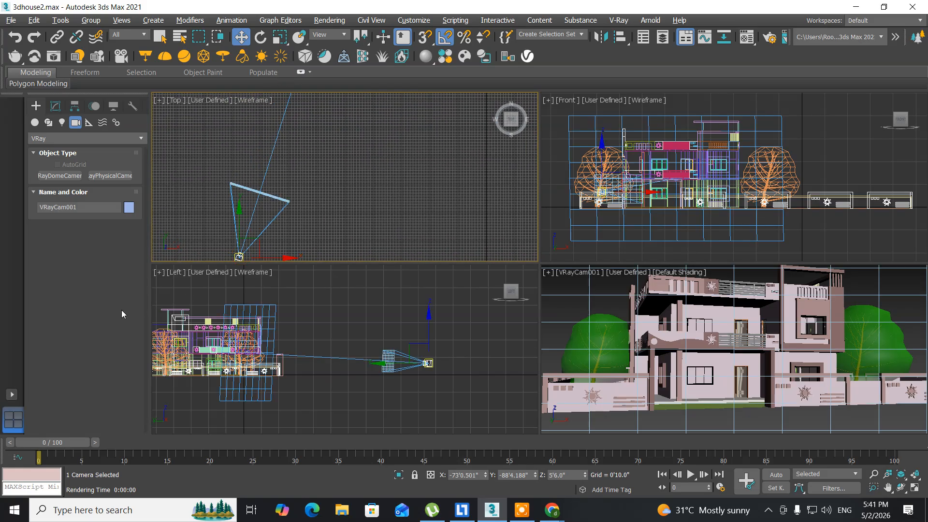
left_click(55, 106)
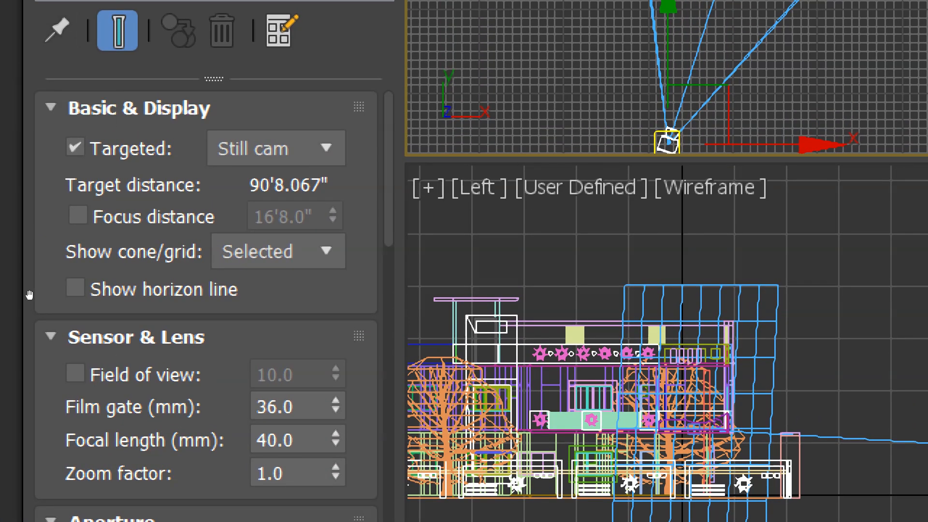
scroll(30, 294, "down", 5)
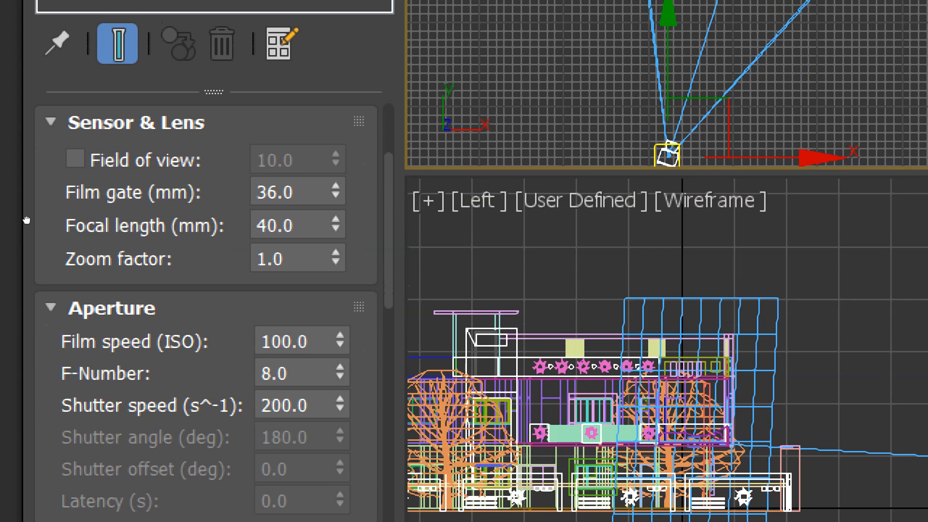
left_click_drag(300, 374, 242, 371)
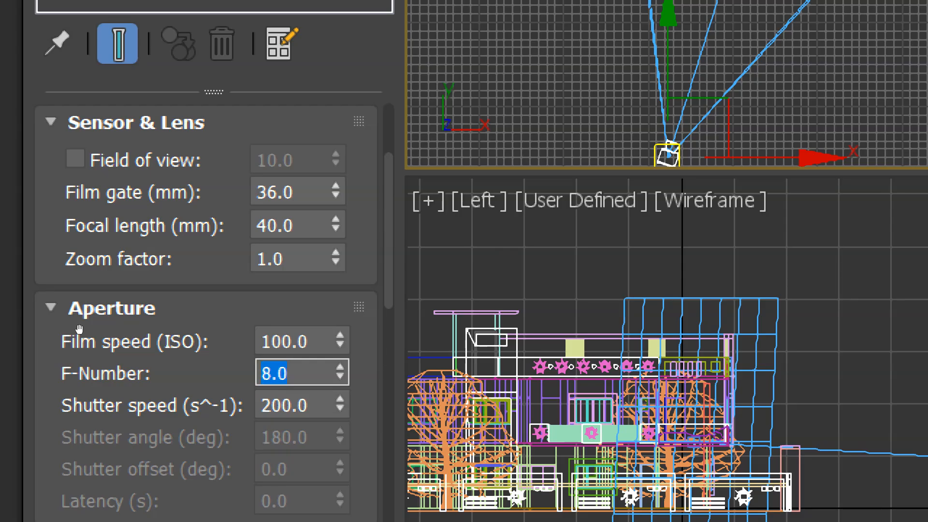
type("5")
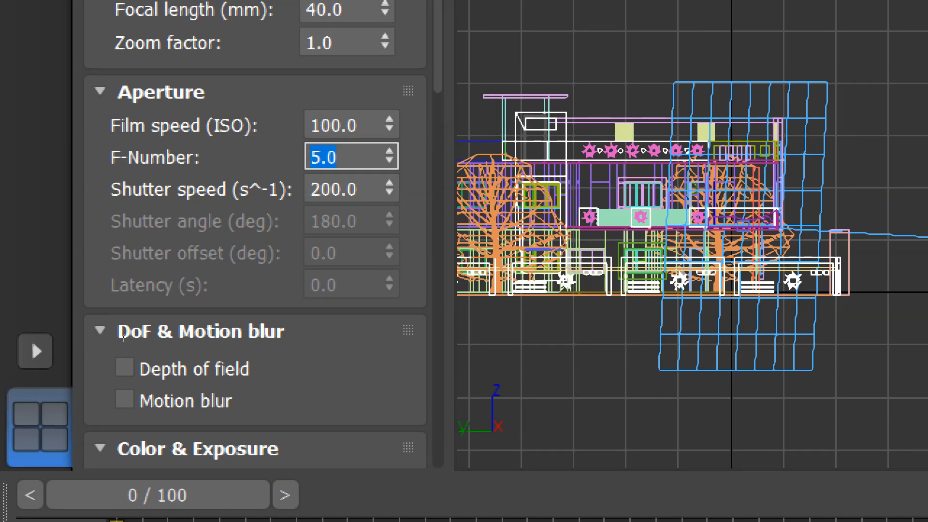
key("Tab")
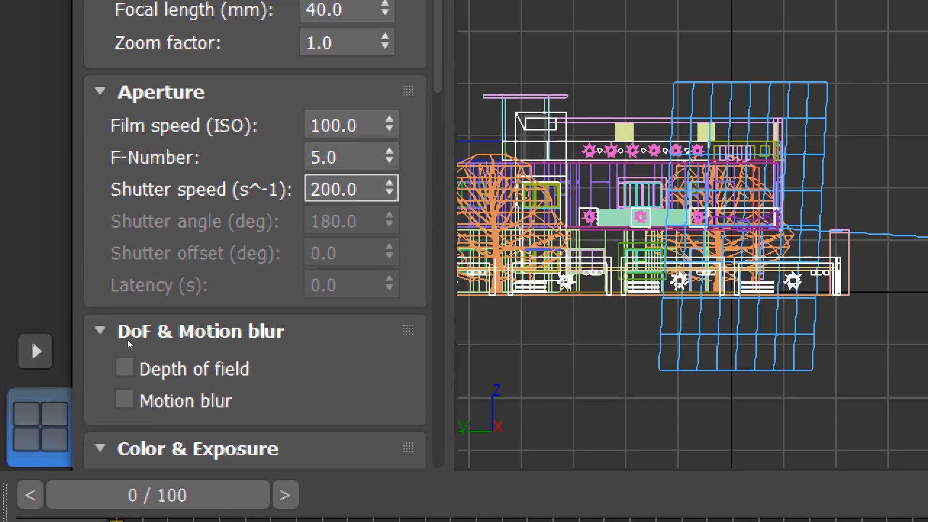
Set VRayCam001's shutter speed to 90 and check the exposure with a brief test render of the camera view, cancelling it early.
left_click_drag(361, 188, 310, 190)
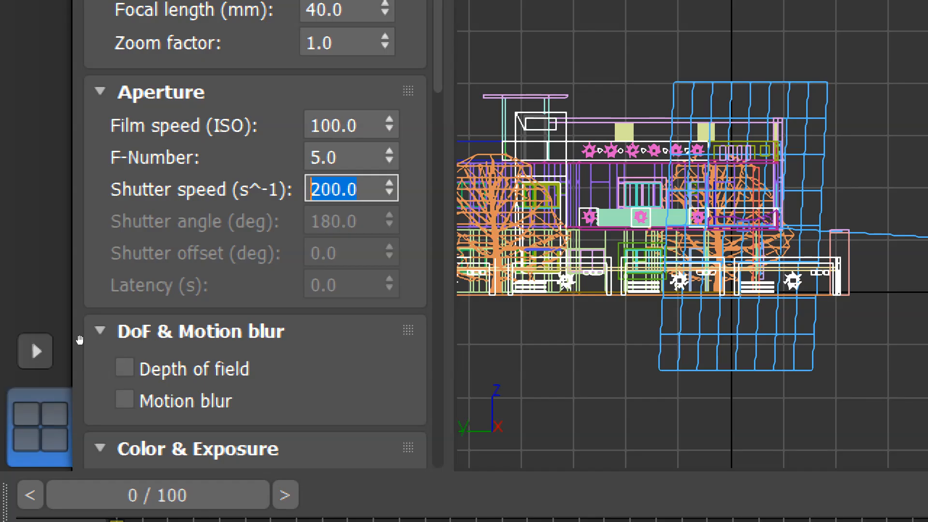
type("90")
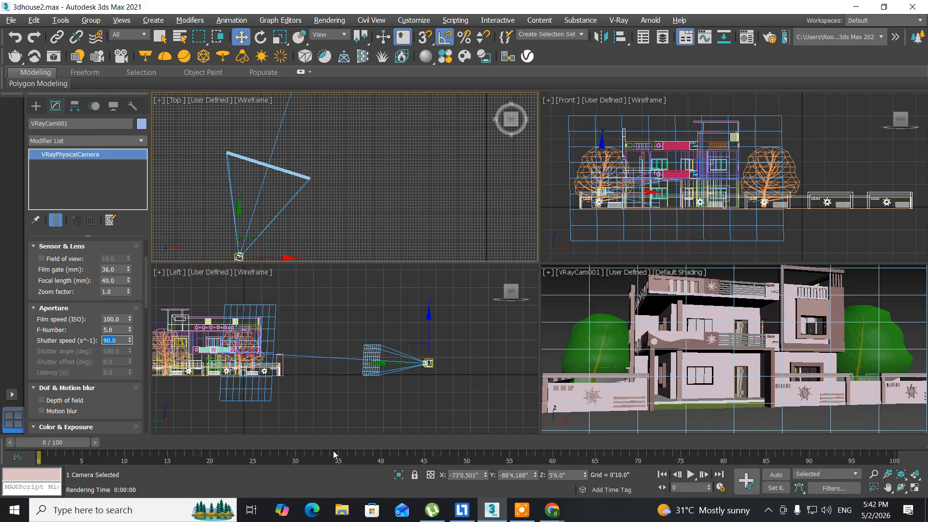
left_click(587, 296)
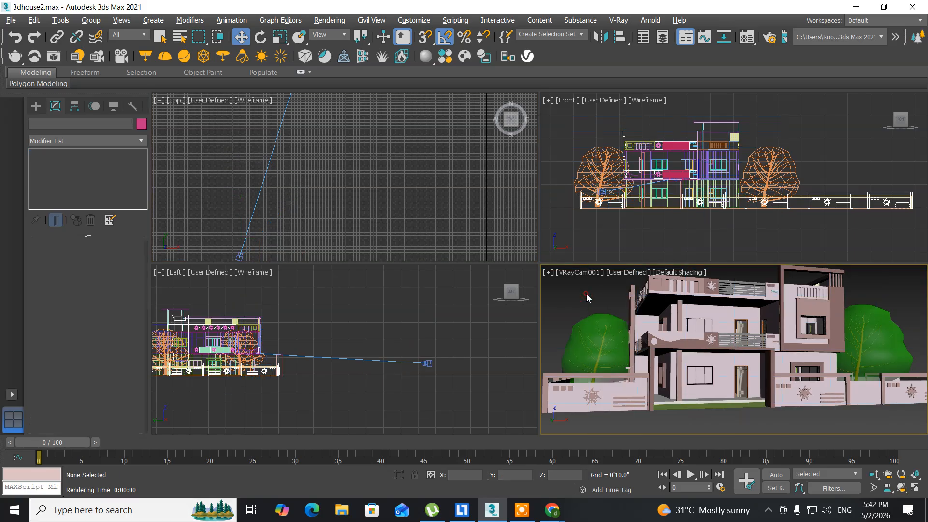
key("shift+q")
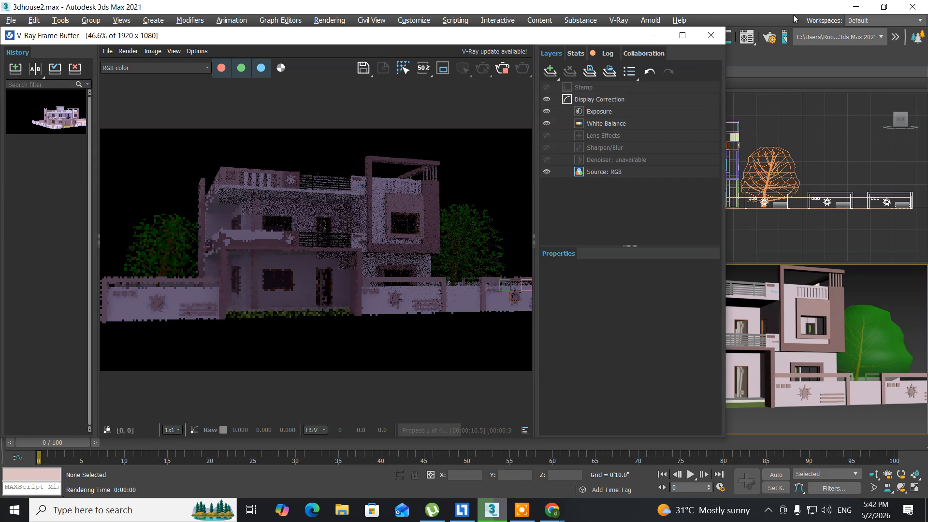
left_click(711, 36)
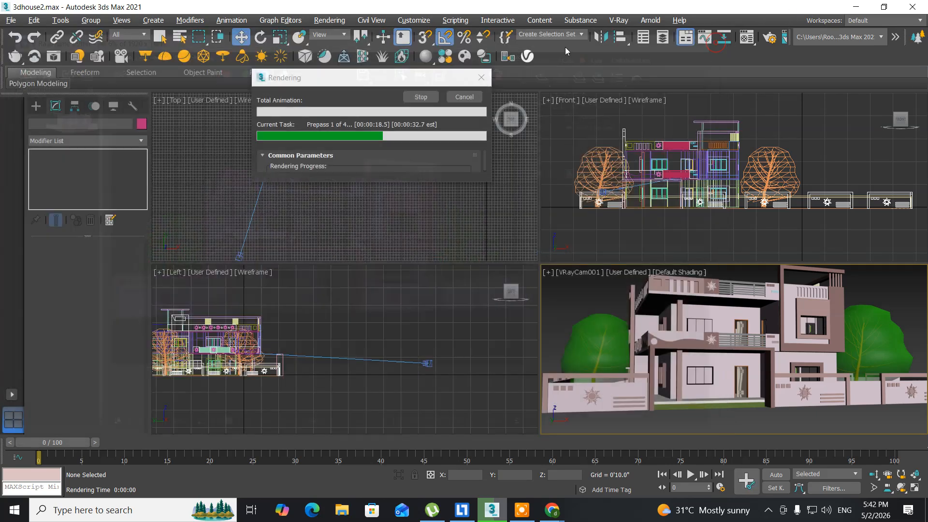
left_click(451, 99)
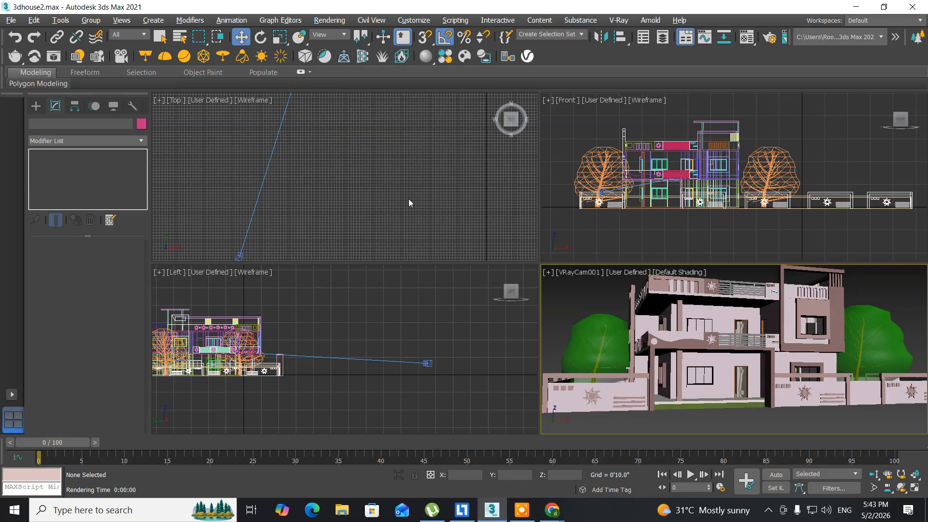
Move VRayCam001 along negative X in the Top view to about X -86', leaving its target in place.
middle_click_drag(291, 226, 291, 205)
scroll(292, 206, "down", 4)
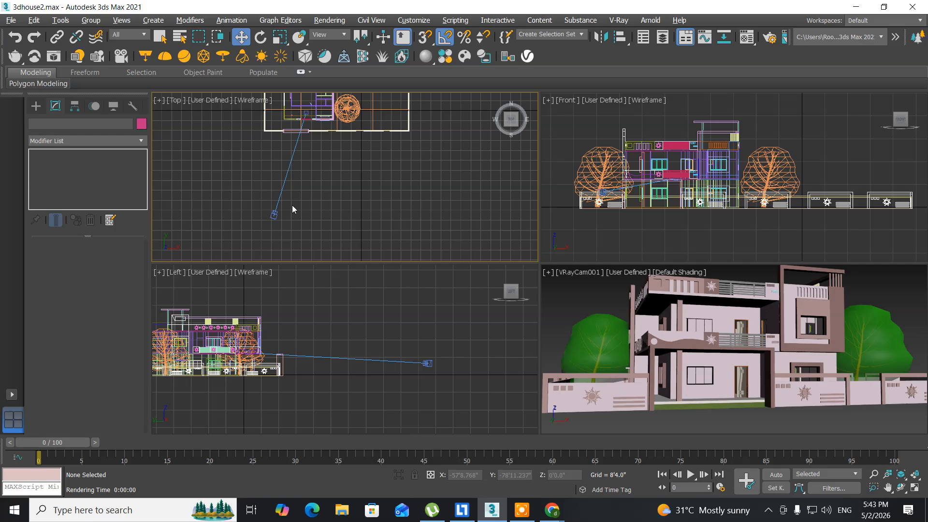
left_click(273, 214)
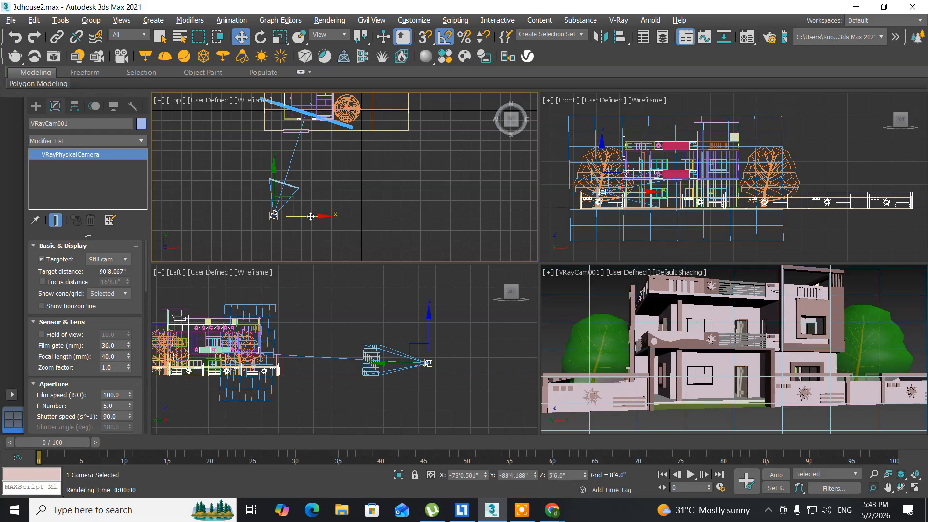
left_click_drag(311, 216, 294, 216)
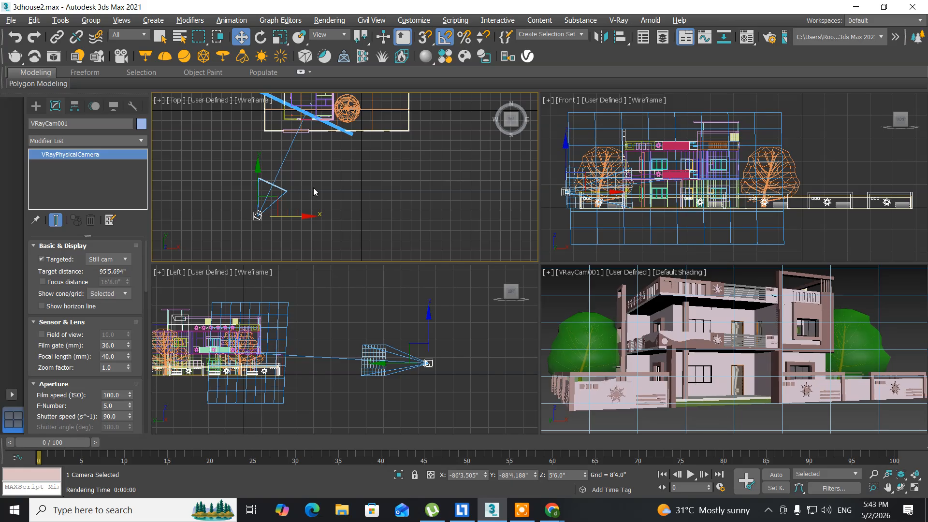
Raise VRayCam001 in the Left view to a height of about 15'2" so it looks slightly down on the house.
middle_click_drag(321, 167, 310, 202)
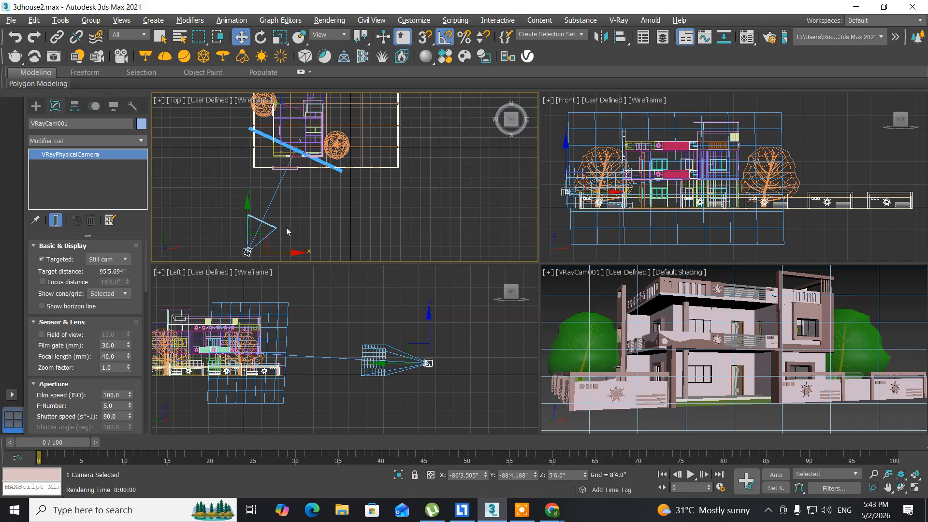
right_click(427, 322)
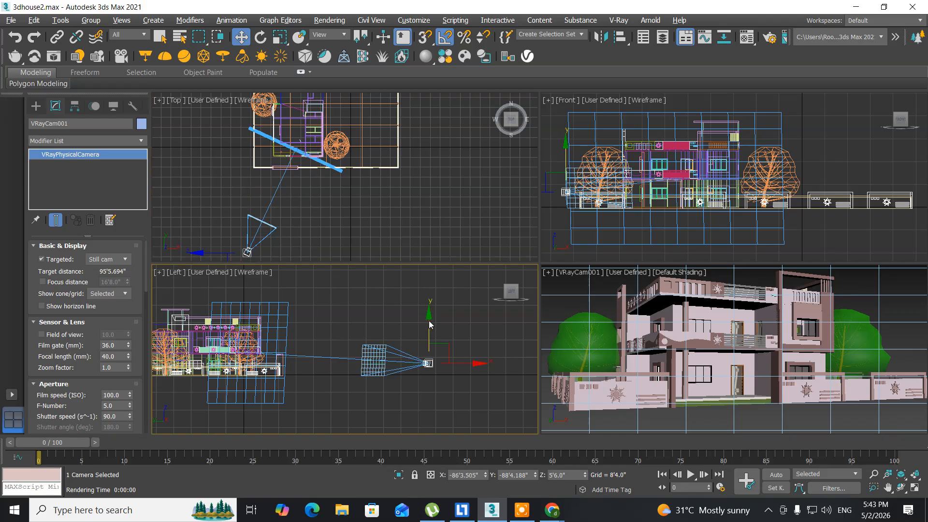
left_click_drag(428, 318, 428, 303)
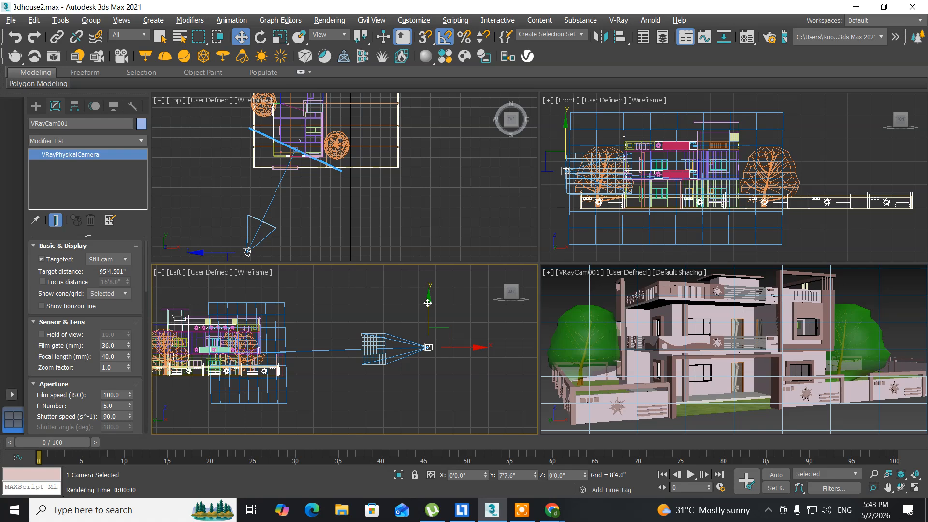
left_click_drag(428, 303, 428, 299)
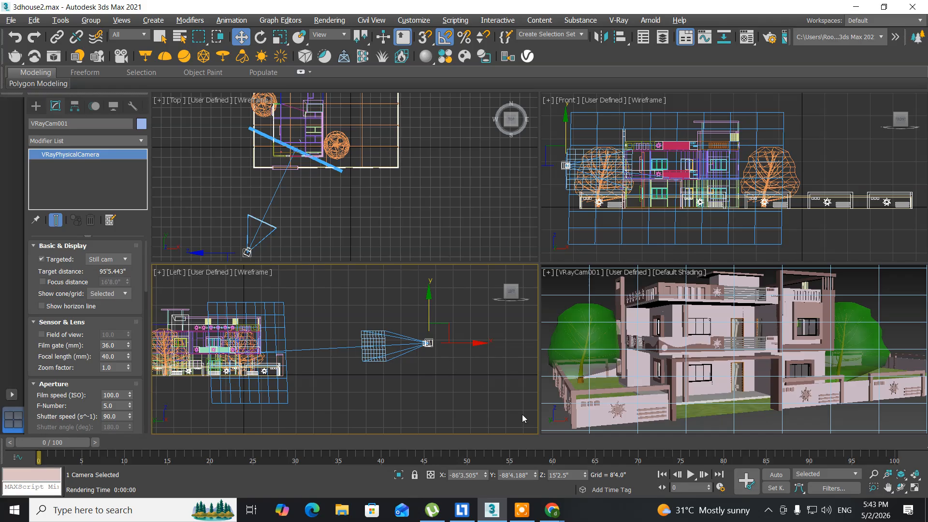
Run a brief test render of the VRayCam001 view from the raised camera position, close the frame buffer and cancel the render.
left_click(555, 302)
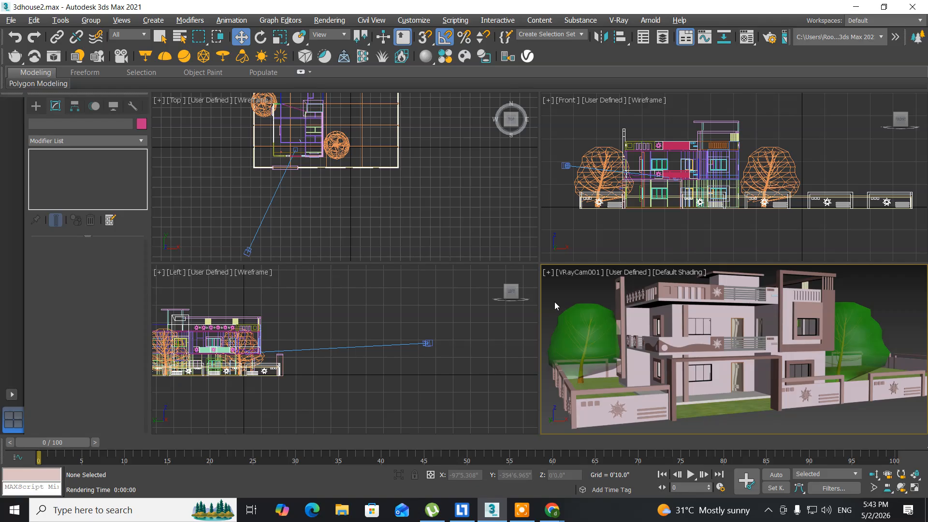
key("shift+q")
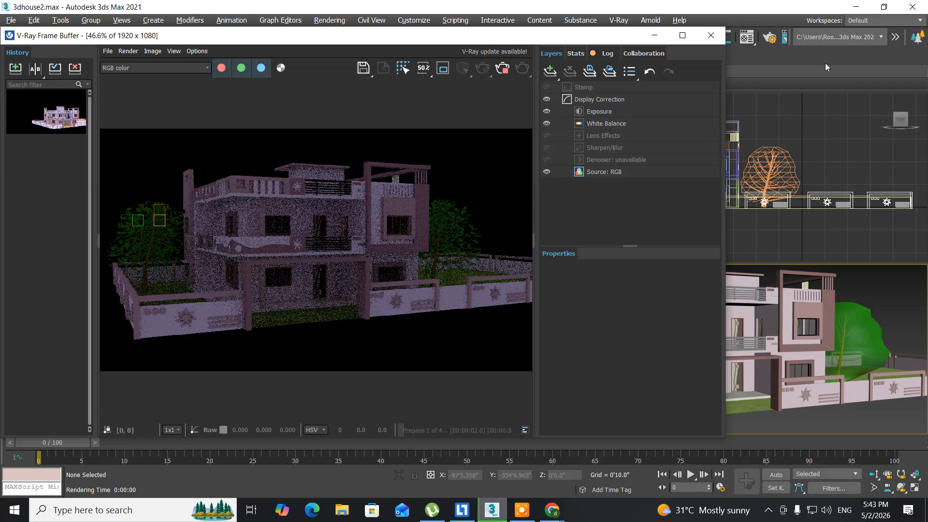
left_click(717, 42)
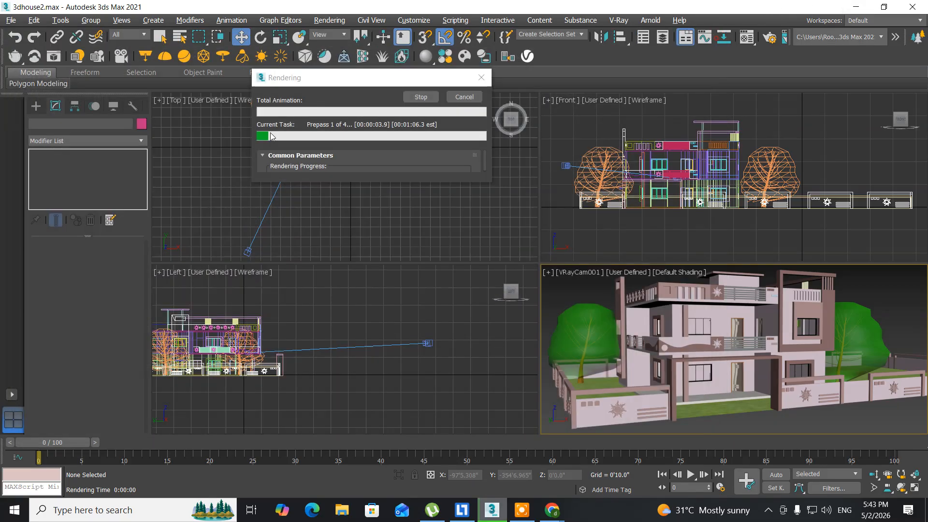
left_click(460, 97)
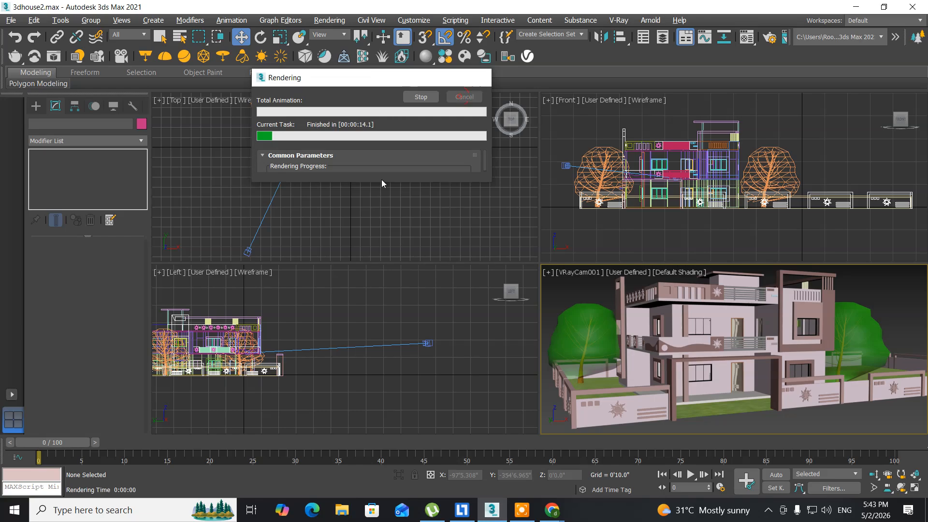
Set the F-Number of VRayCam001 to 4 in its aperture settings.
left_click(428, 344)
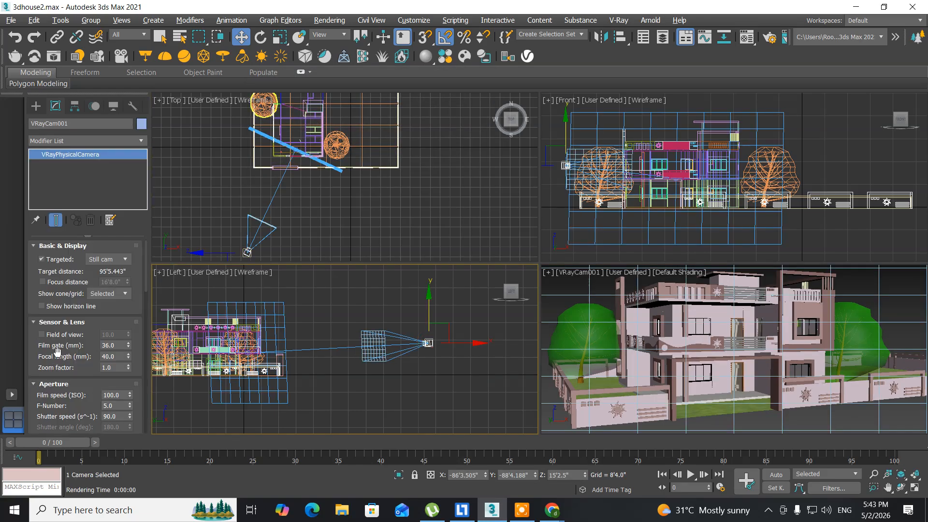
left_click_drag(92, 332, 90, 276)
left_click(115, 350)
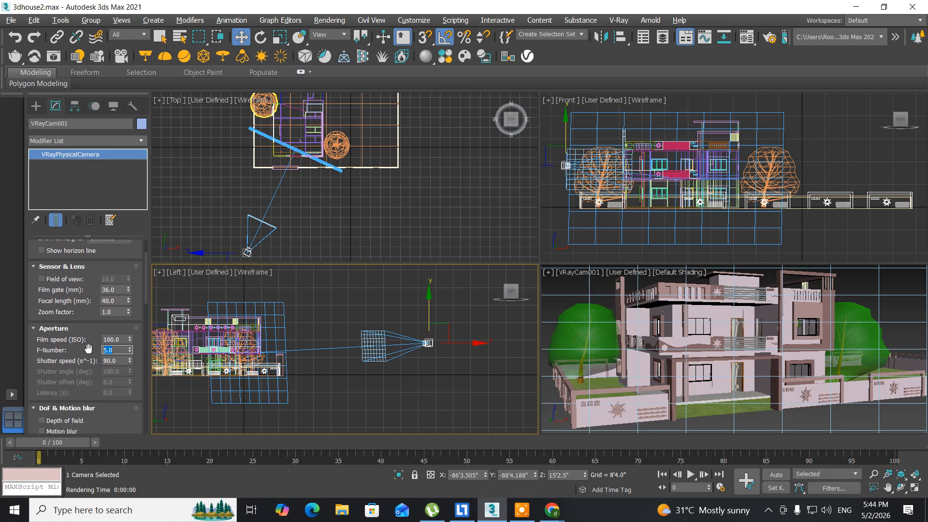
key("Return")
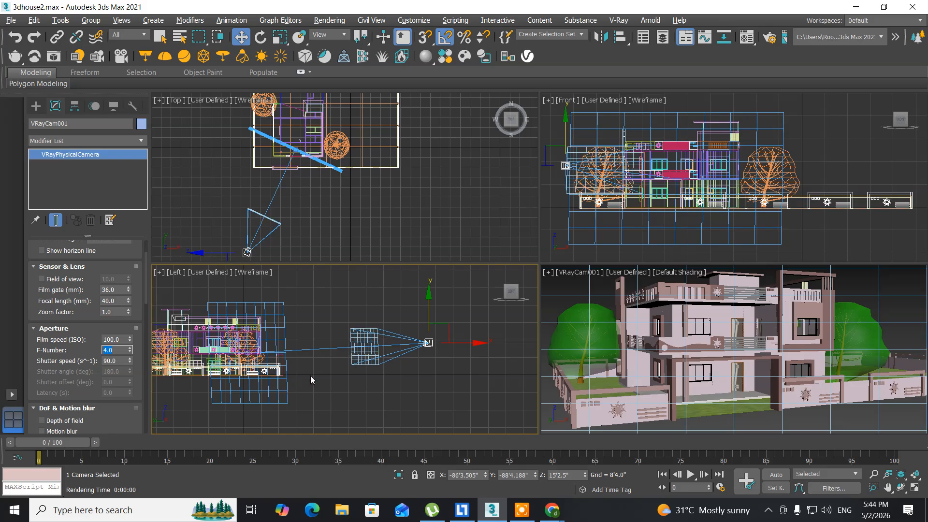
Test render the VRayCam001 view with the new F-Number, close the frame buffer and cancel the render.
left_click(554, 309)
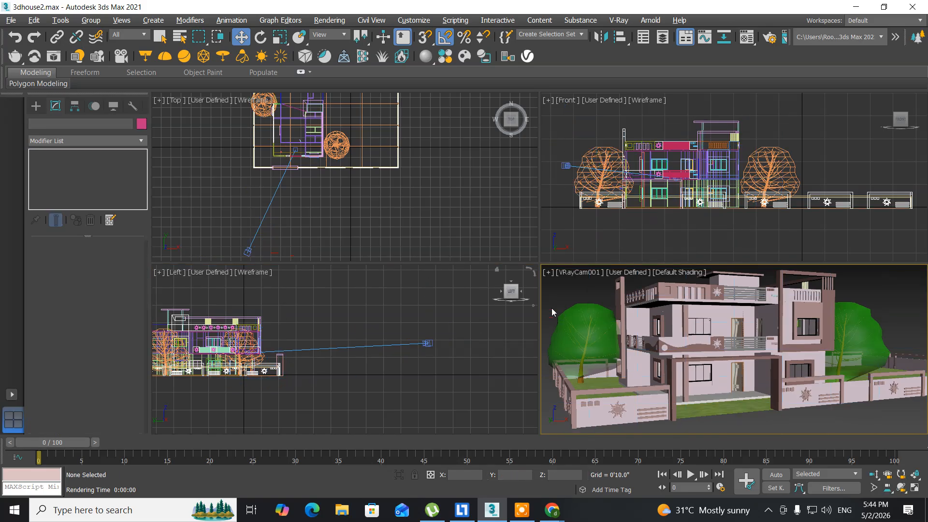
key("shift+q")
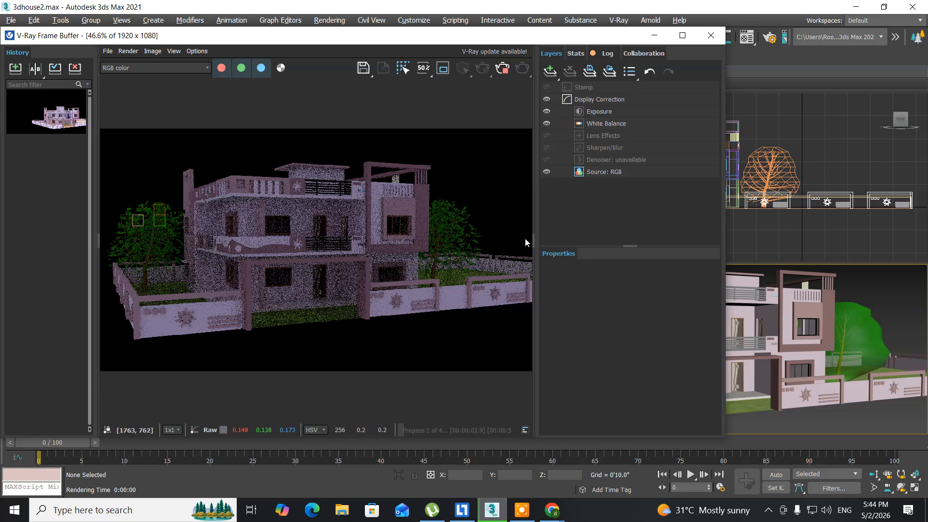
left_click(707, 37)
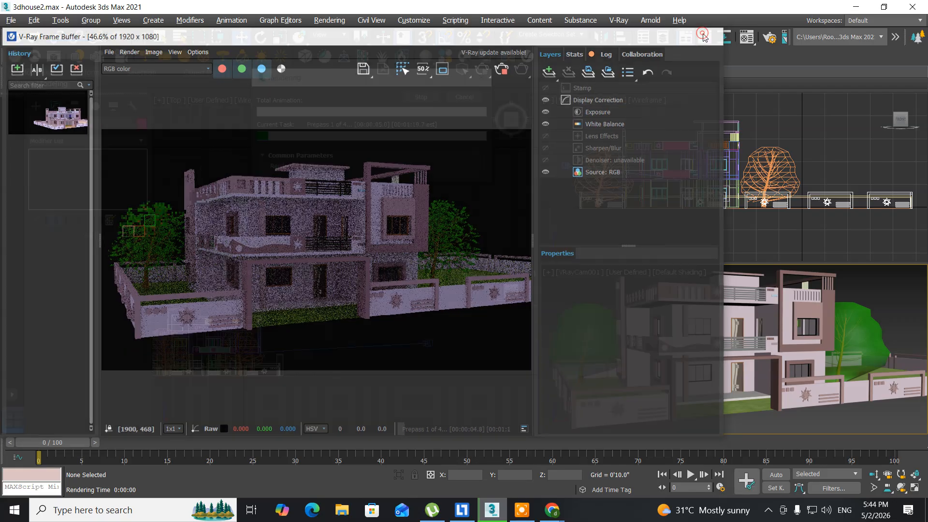
left_click(464, 98)
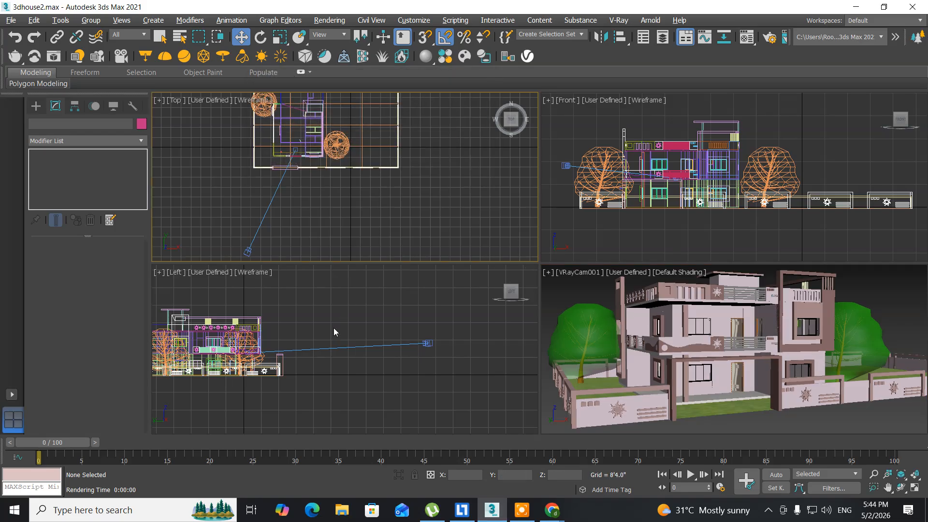
Reframe the Top and Left views to show the whole house and camera with open space around them.
scroll(334, 328, "down", 3)
scroll(332, 327, "down", 3)
scroll(319, 341, "down", 2)
middle_click_drag(342, 326, 324, 308)
scroll(378, 168, "down", 5)
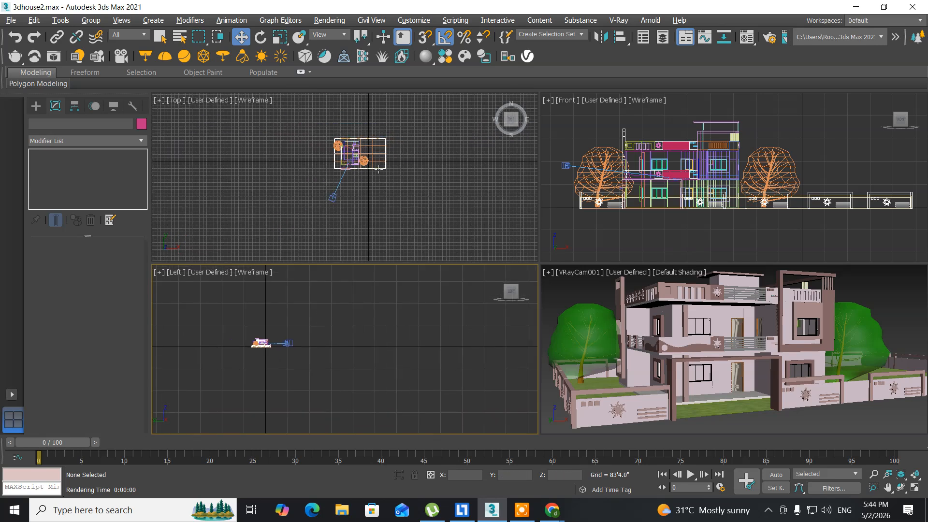
middle_click_drag(332, 214, 290, 208)
scroll(261, 190, "down", 4)
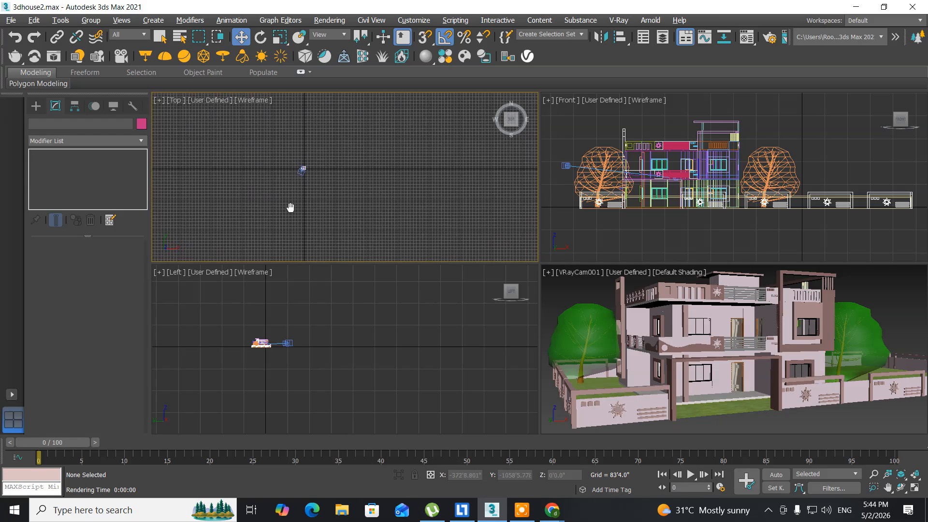
scroll(306, 193, "up", 5)
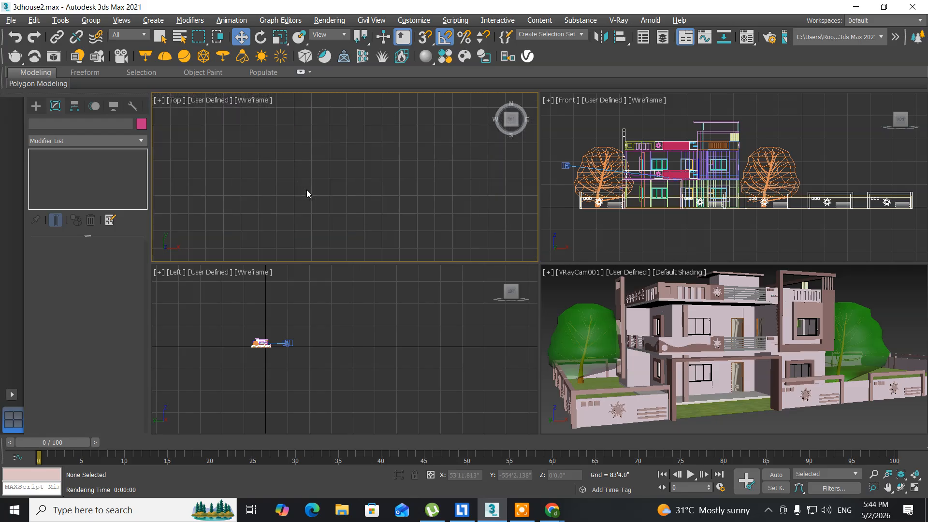
middle_click_drag(297, 137, 346, 235)
scroll(338, 201, "up", 6)
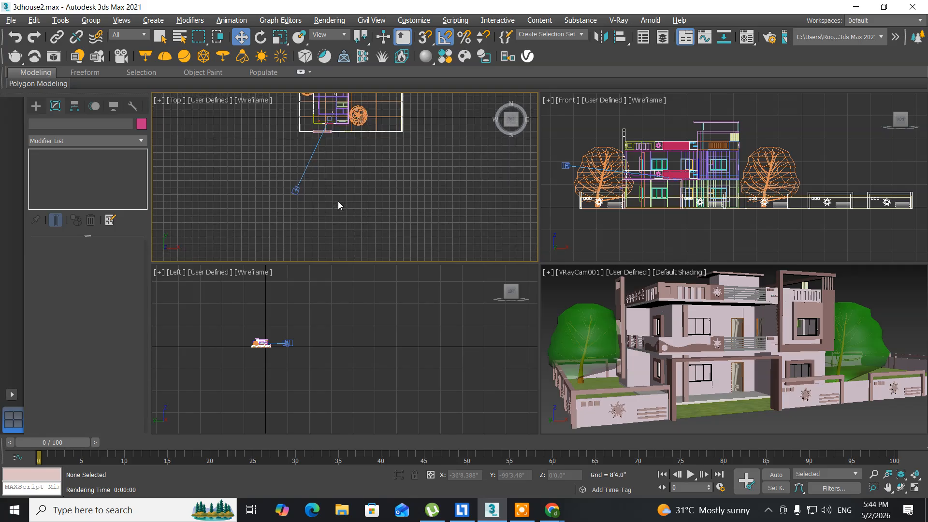
mouse_move(347, 167)
middle_mouse_down()
mouse_move(356, 197)
mouse_move(329, 240)
mouse_move(346, 161)
middle_mouse_up()
scroll(338, 227, "down", 3)
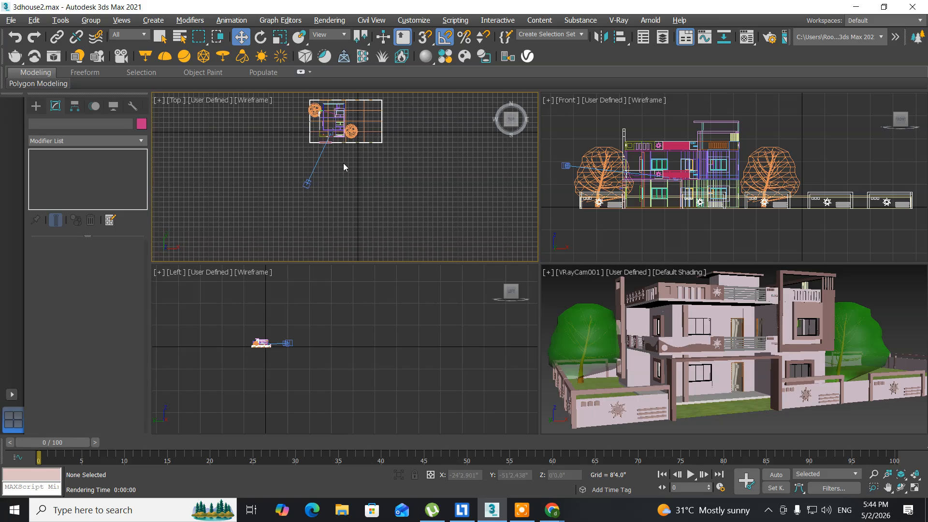
scroll(300, 332, "up", 5)
middle_click_drag(284, 344, 397, 338)
scroll(396, 339, "up", 2)
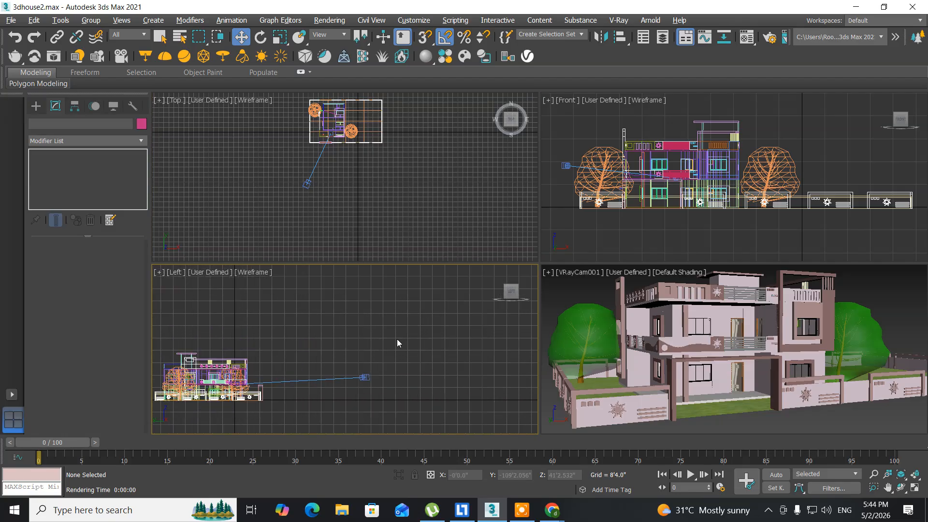
middle_click_drag(410, 327, 467, 315)
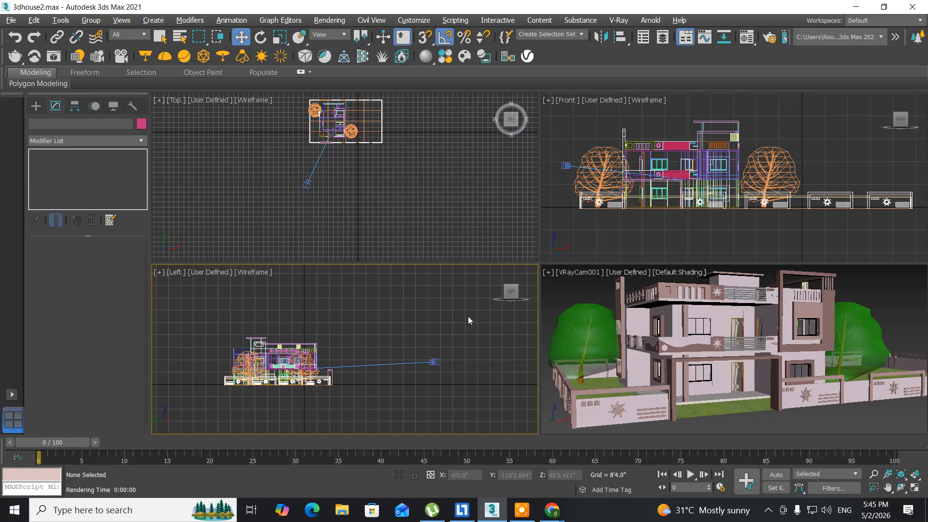
Create a VRaySun in the Top view aimed from in front of the house toward it, accepting the VRaySky environment map.
left_click(411, 190)
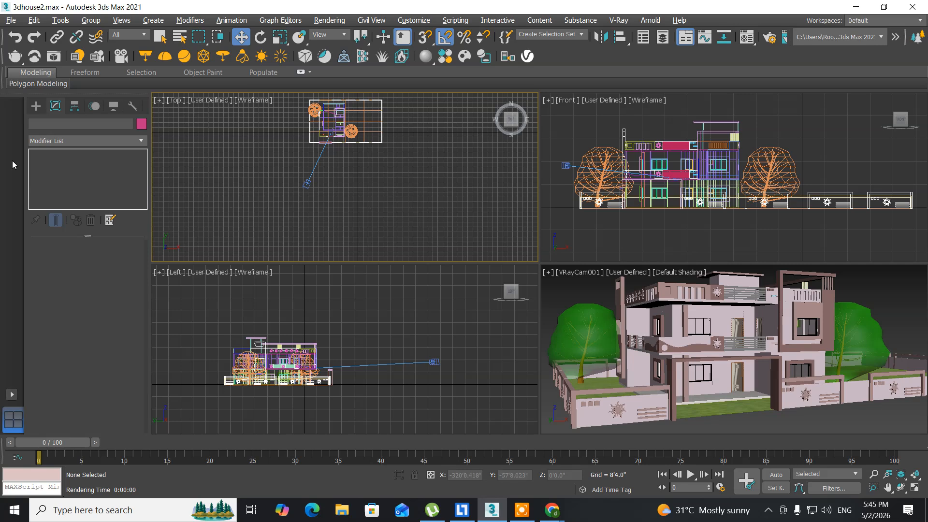
left_click(39, 108)
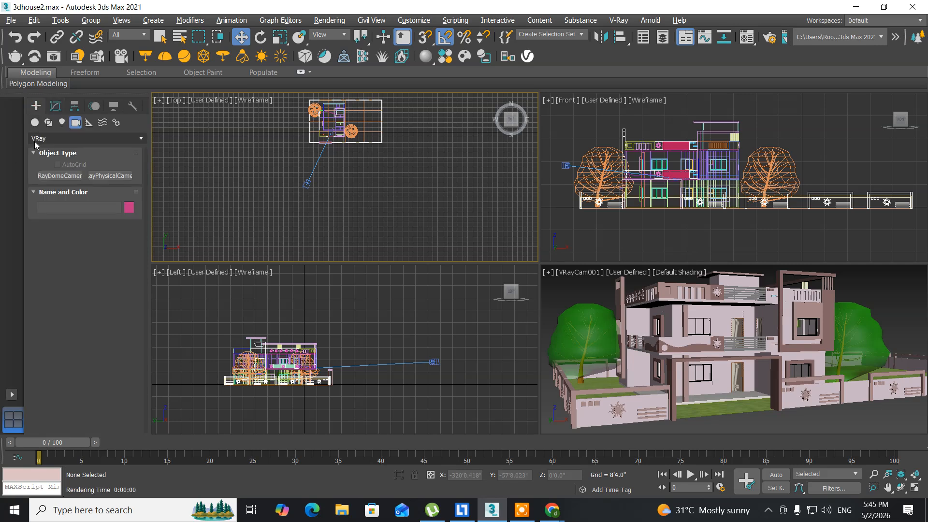
left_click(61, 122)
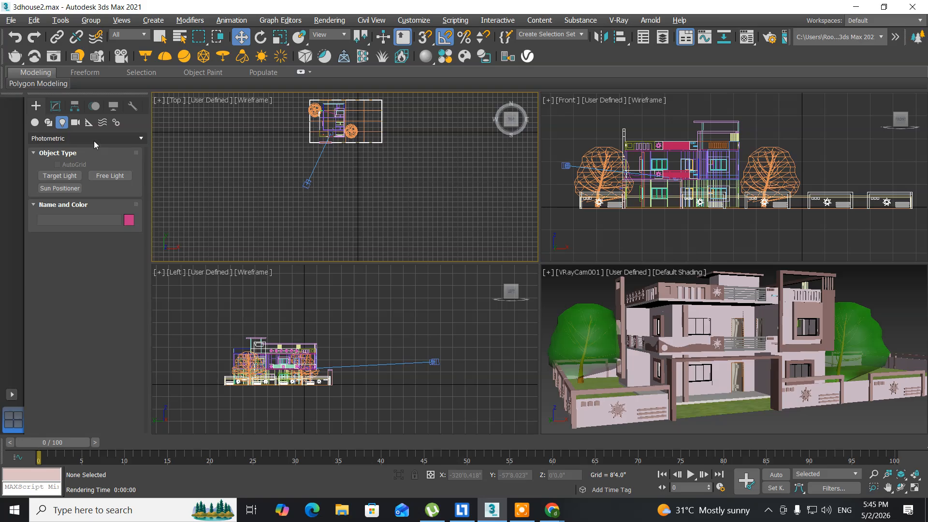
left_click(94, 140)
left_click(54, 172)
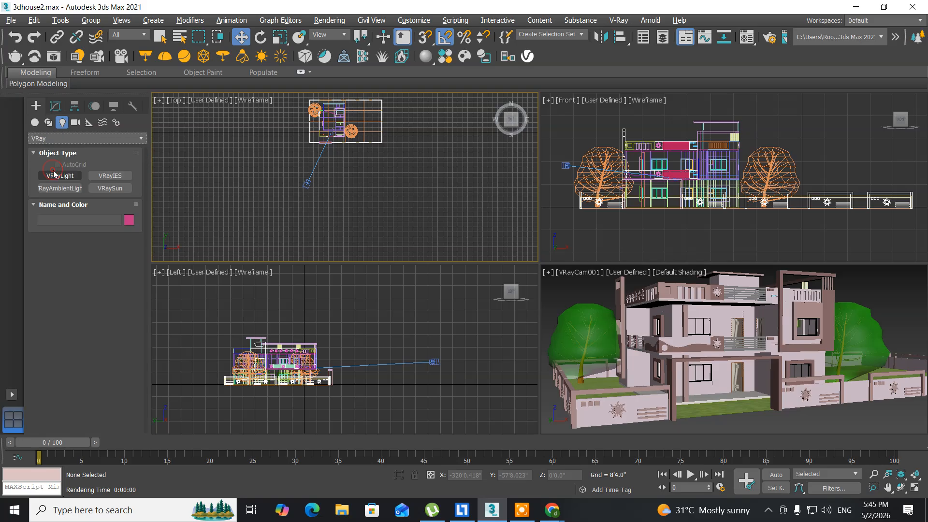
left_click(110, 190)
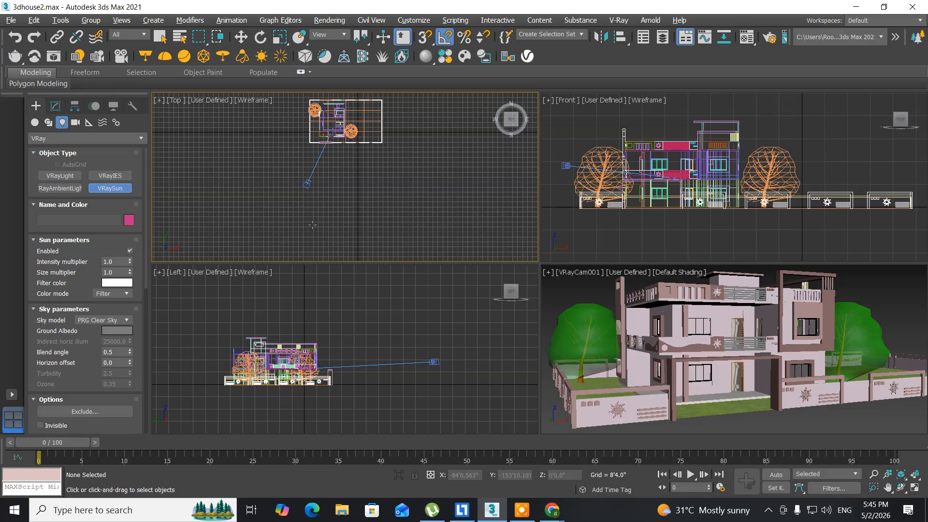
left_click_drag(313, 236, 339, 133)
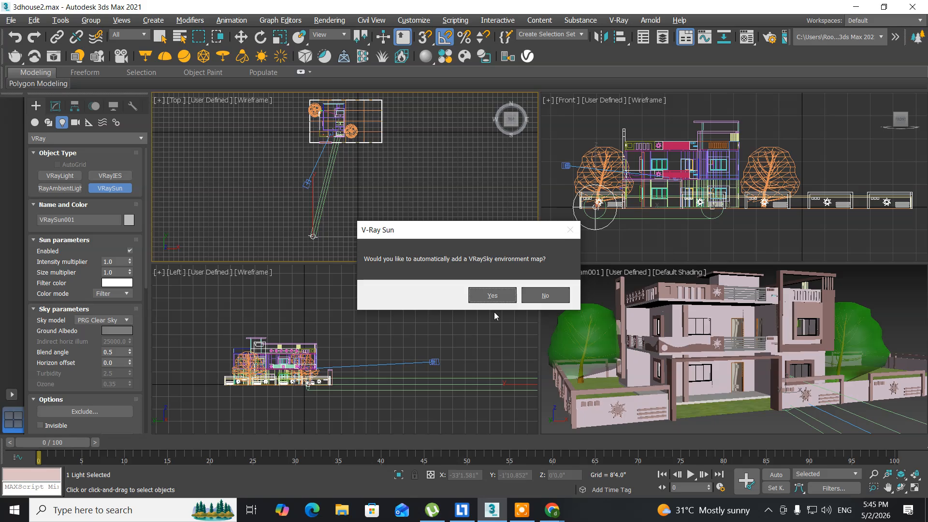
left_click(492, 295)
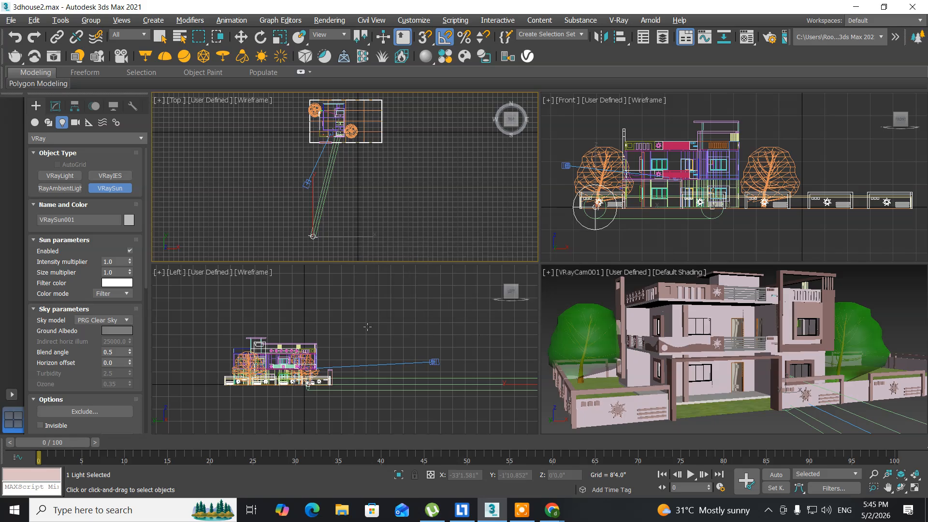
Raise the VRaySun high above the ground in the Left view so its rays slope down onto the house.
middle_click_drag(379, 320, 273, 311)
scroll(427, 319, "up", 1)
scroll(329, 308, "down", 1)
scroll(329, 307, "down", 3)
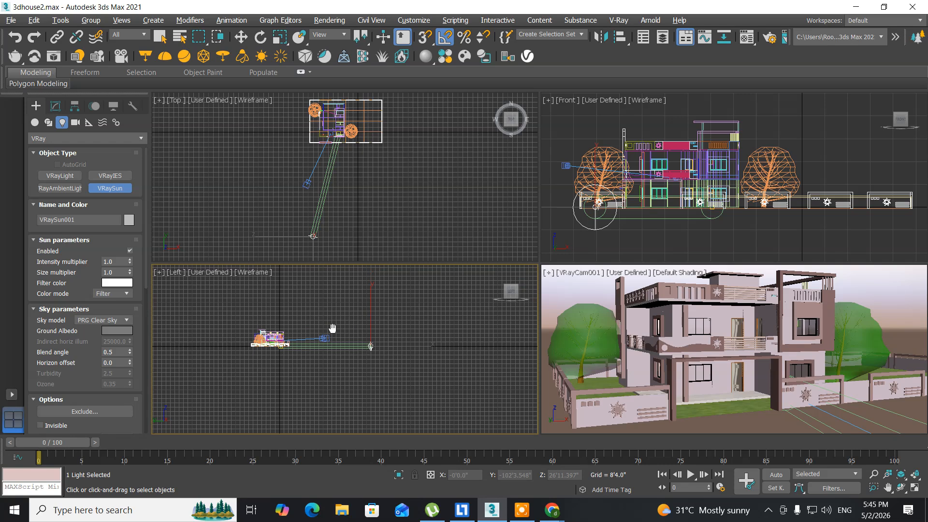
left_click(242, 37)
mouse_move(371, 322)
left_mouse_down()
mouse_move(361, 273)
mouse_move(381, 324)
mouse_move(376, 314)
left_mouse_up()
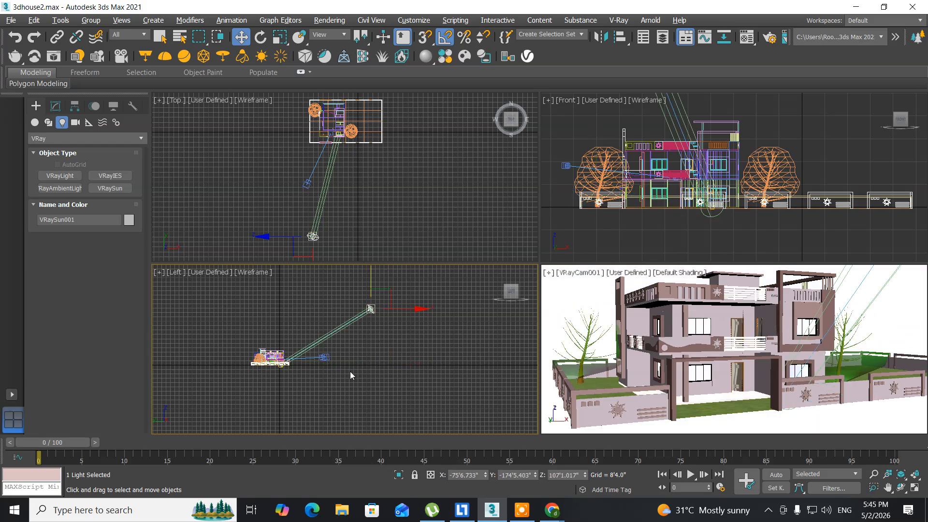
Test render the VRayCam001 view with the new sun and sky, close the frame buffer and cancel the render.
left_click(562, 300)
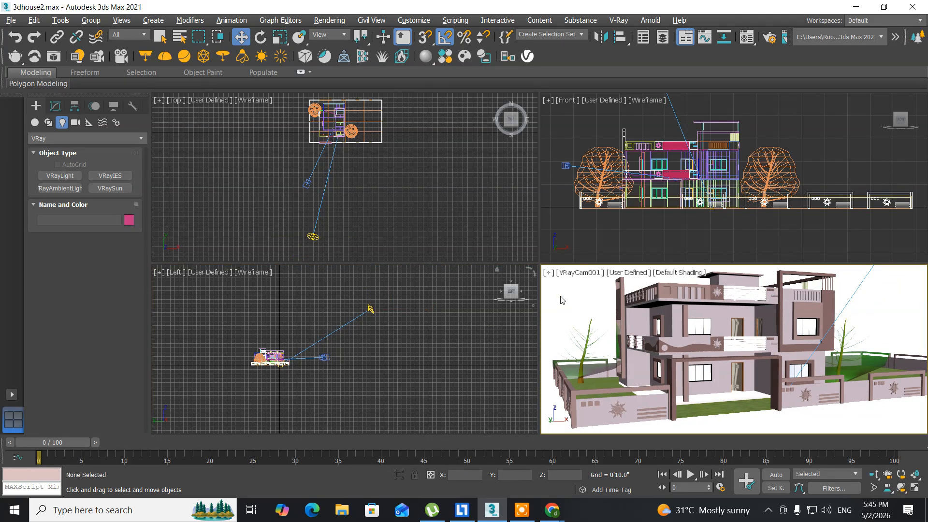
key("shift+q")
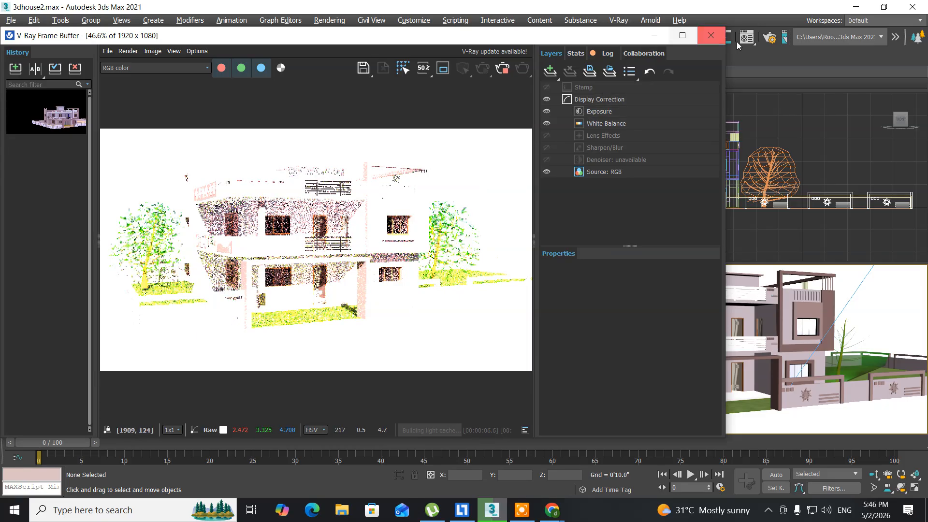
left_click(710, 36)
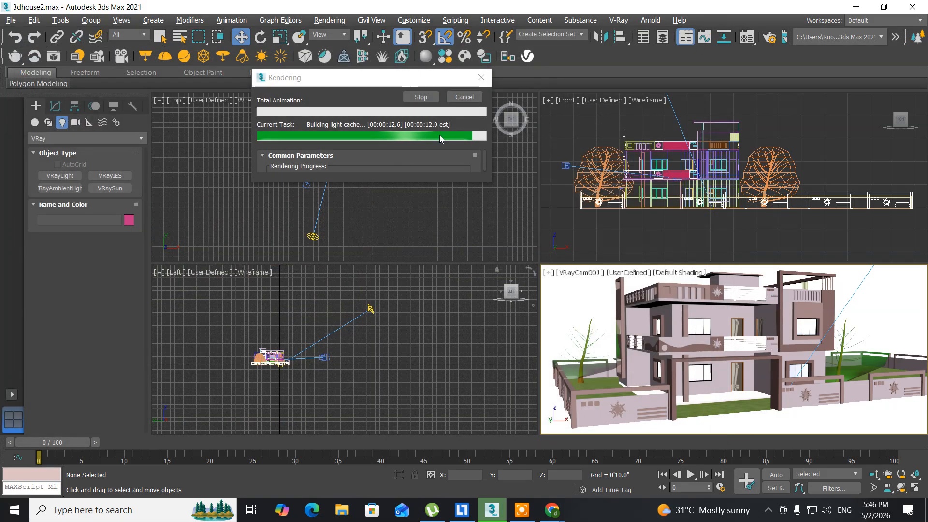
left_click(468, 97)
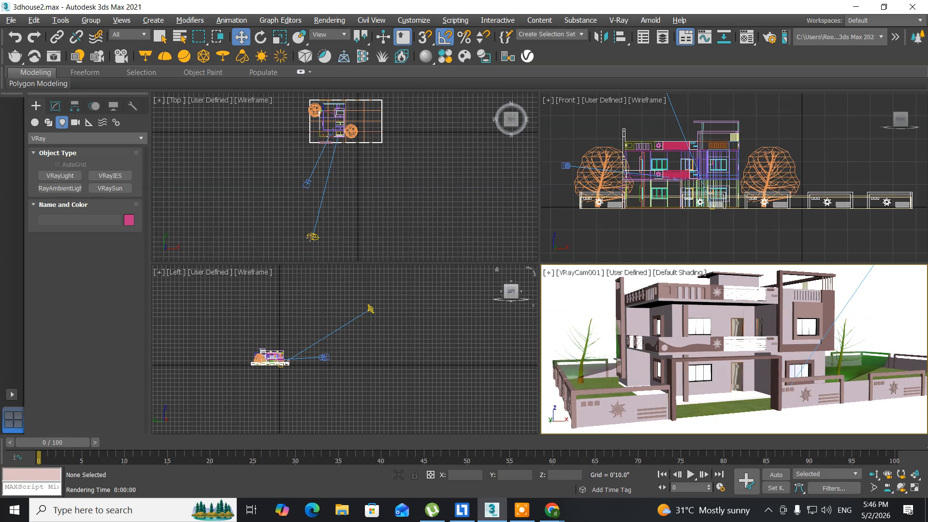
Set both the intensity multiplier and the size multiplier of the VRaySun to 0.5.
left_click(312, 237)
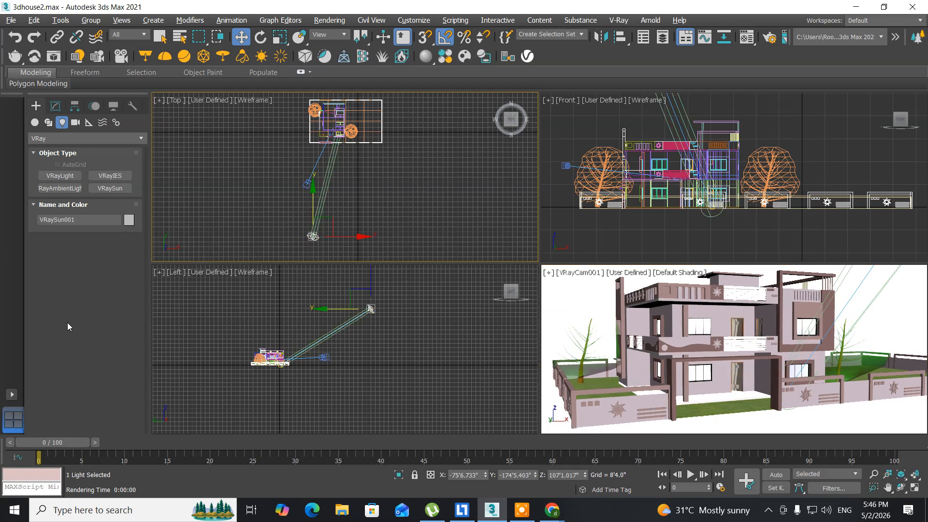
left_click(54, 107)
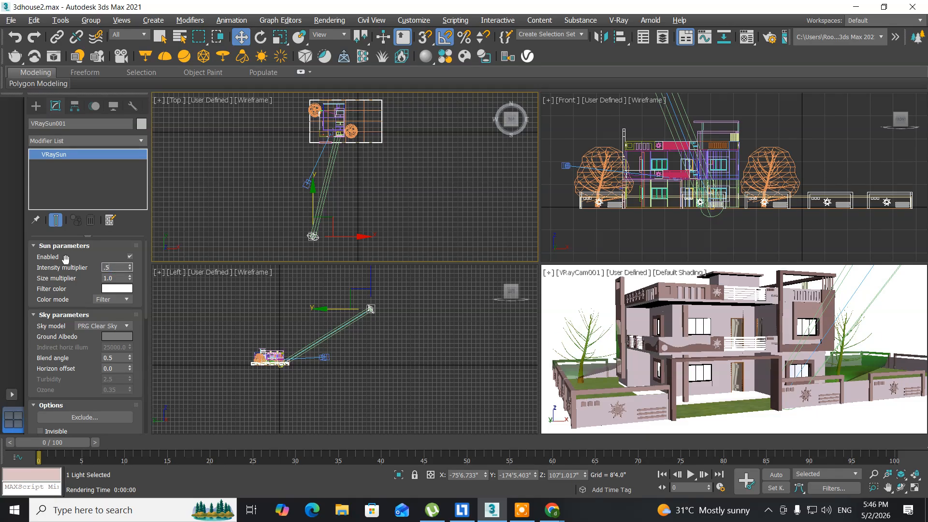
key("Return")
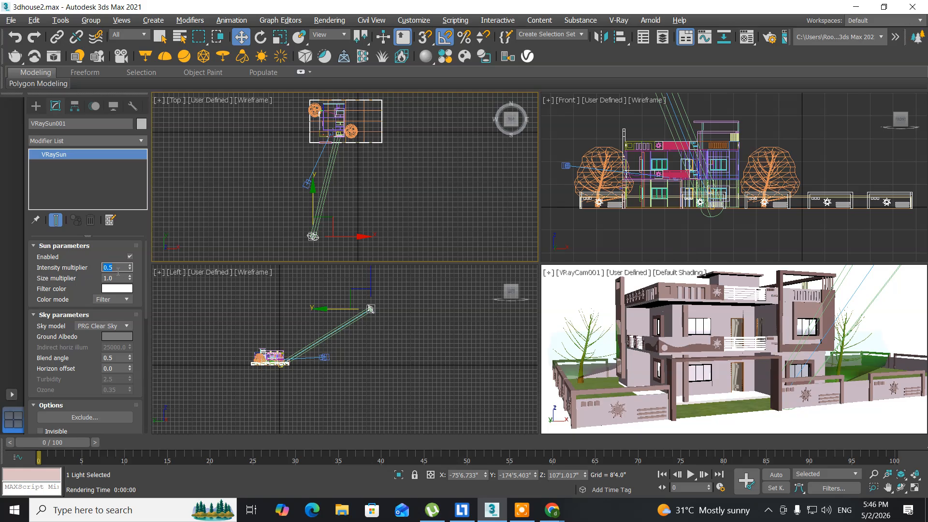
left_click(119, 279)
type(".5")
key("Return")
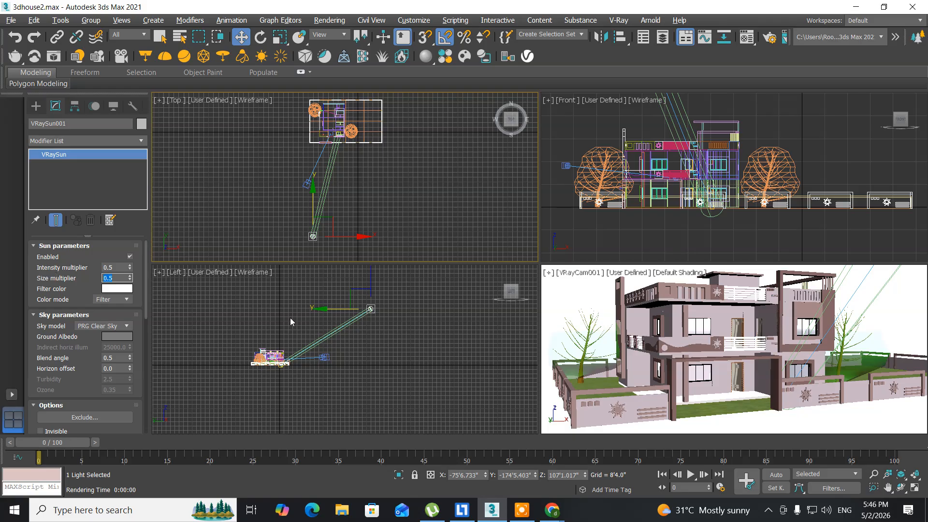
Test render the VRayCam001 view with the reduced sun multipliers, close the frame buffer and cancel the render.
left_click(572, 298)
key("shift+q")
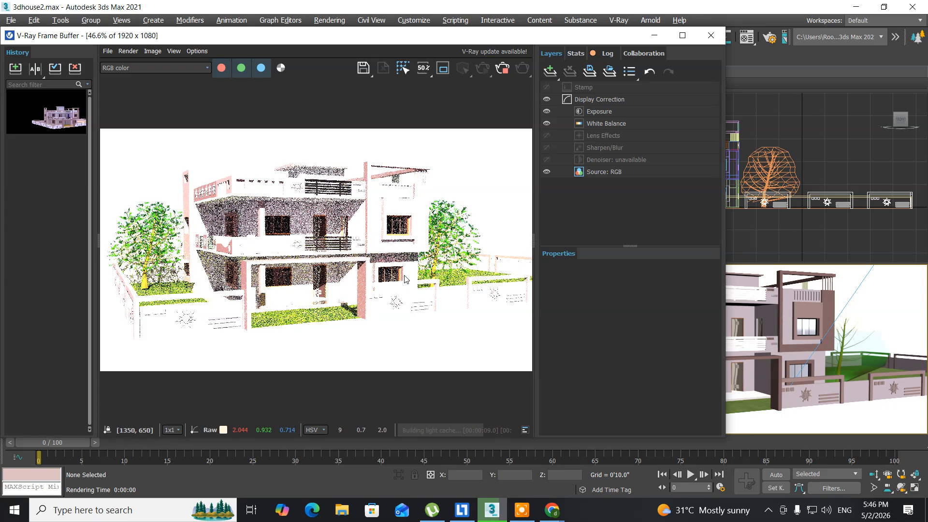
left_click(709, 35)
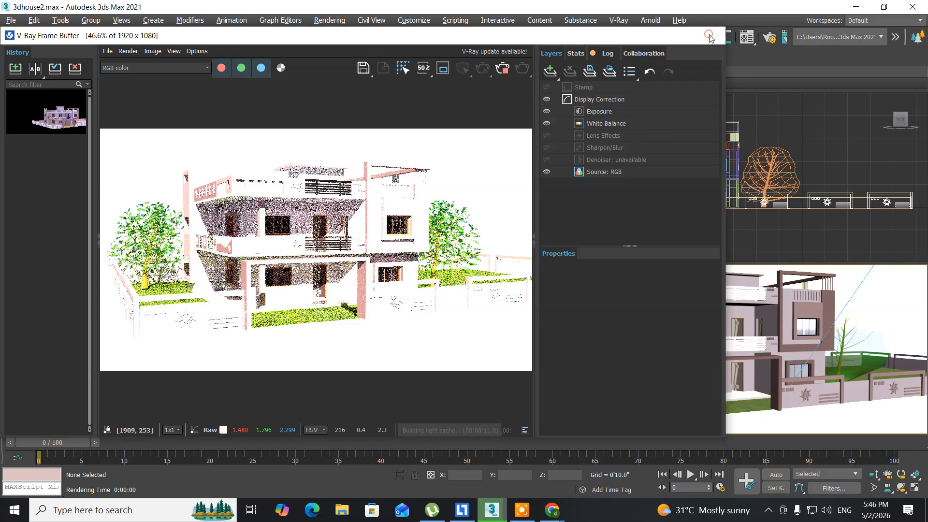
left_click(459, 97)
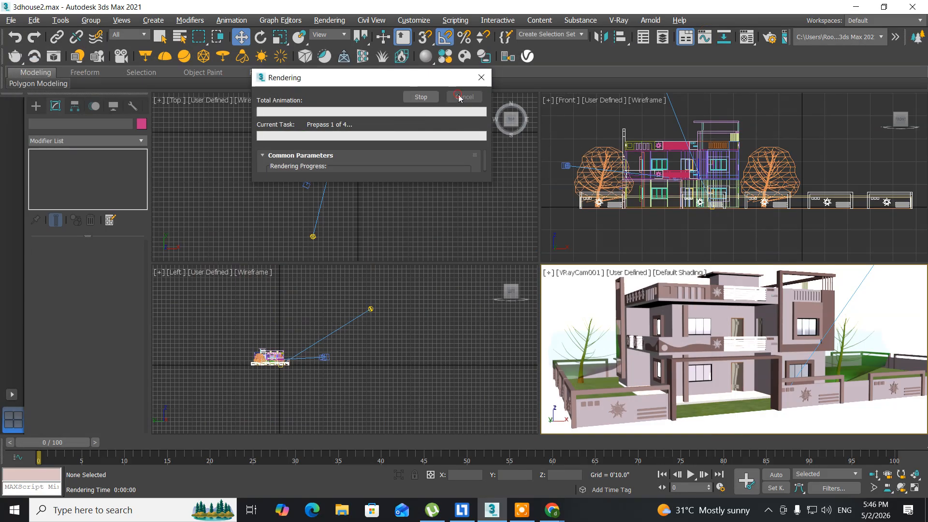
Set the F-Number of VRayCam001 to 6 and raise its shutter speed to darken the exposure.
left_click(324, 184)
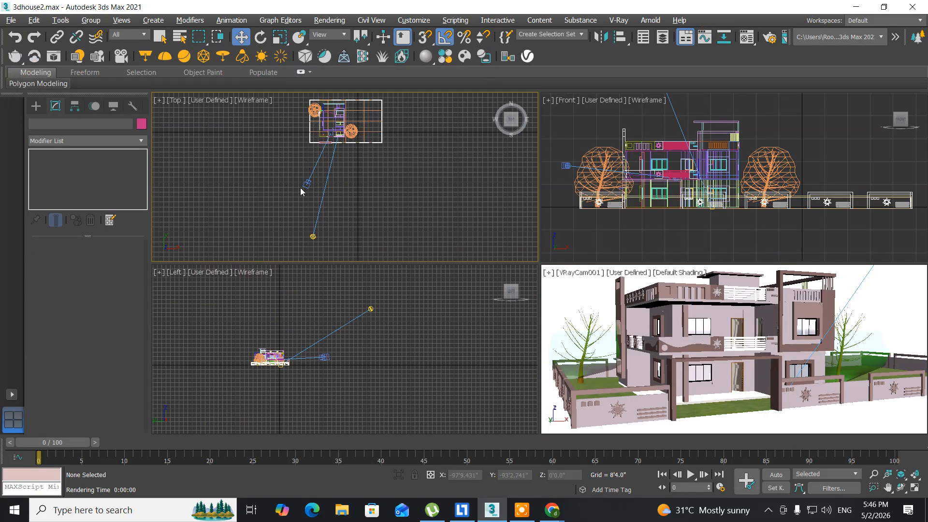
left_click(303, 187)
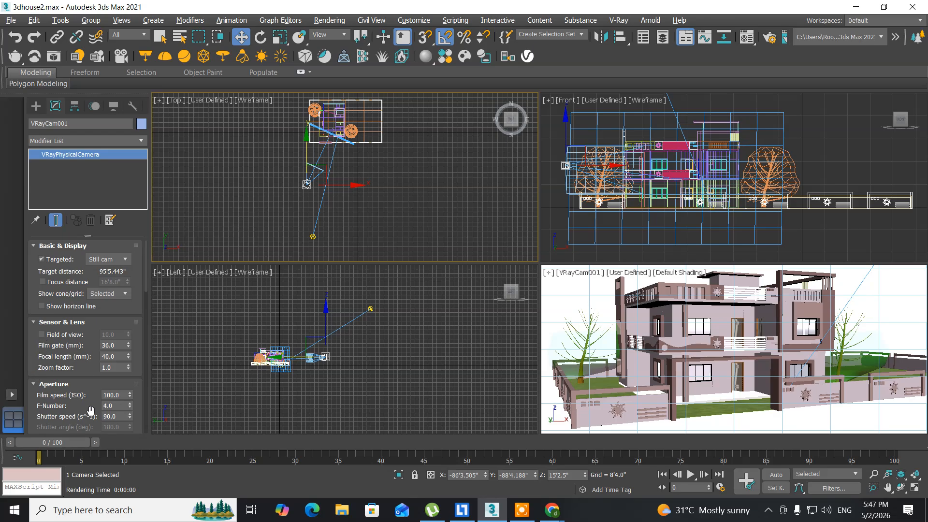
left_click(119, 406)
type("6")
key("Return")
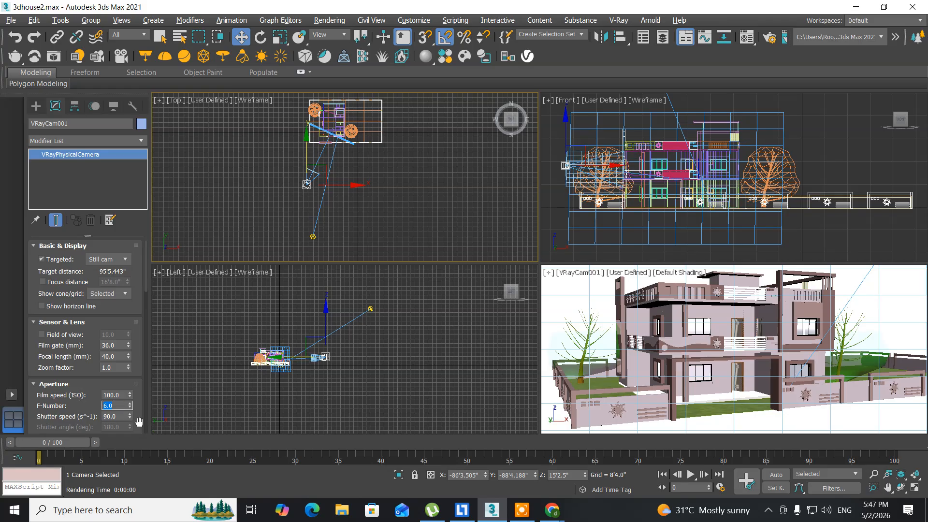
left_click(117, 416)
type("12")
Test render the VRayCam001 view with the new camera exposure, close the frame buffer and cancel the render.
left_click(557, 316)
key("shift+q")
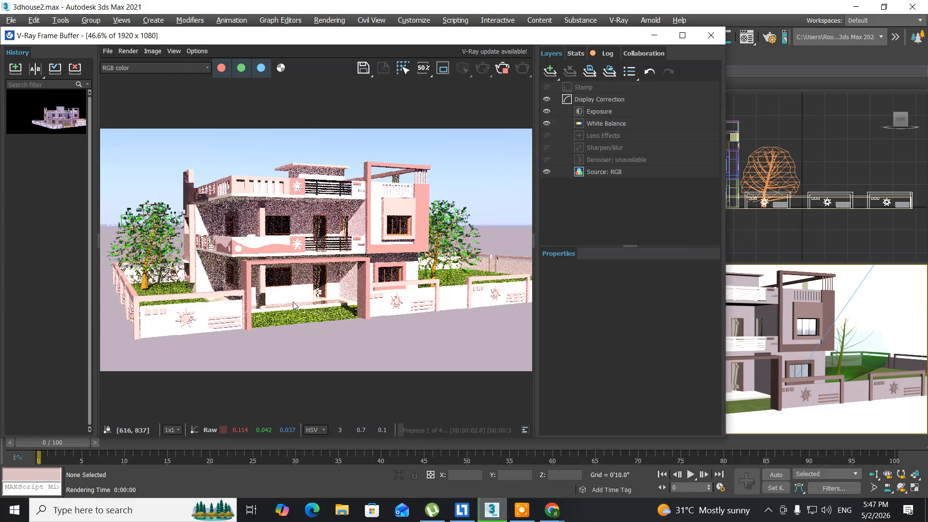
left_click(722, 36)
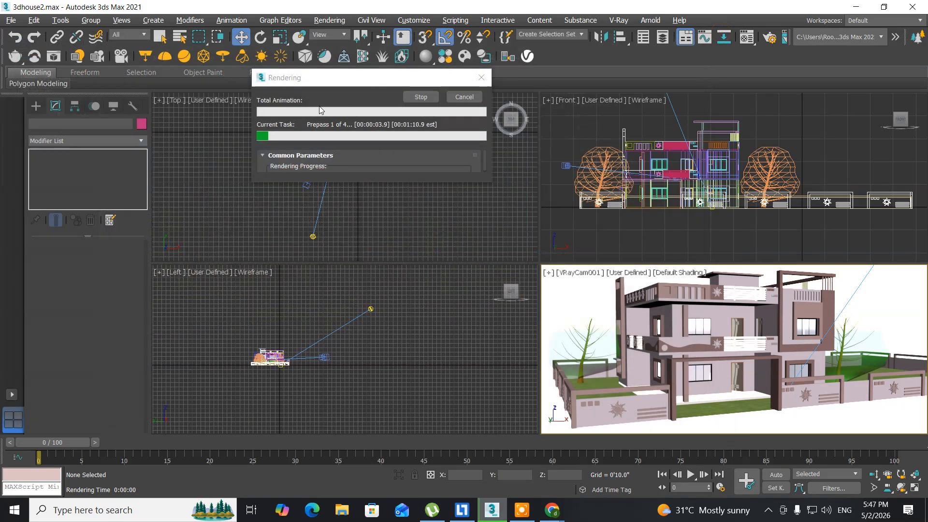
left_click(462, 97)
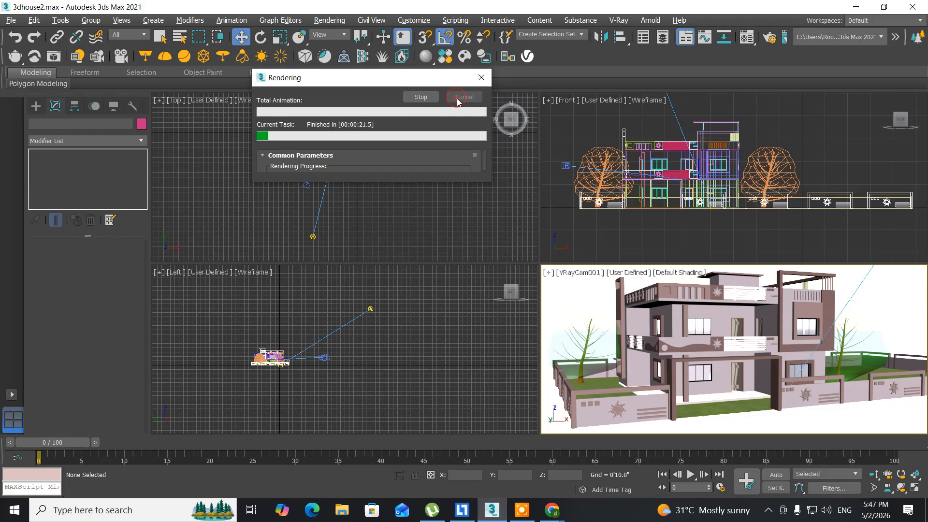
Set both the intensity multiplier and the size multiplier of the VRaySun to 0.25.
left_click(312, 237)
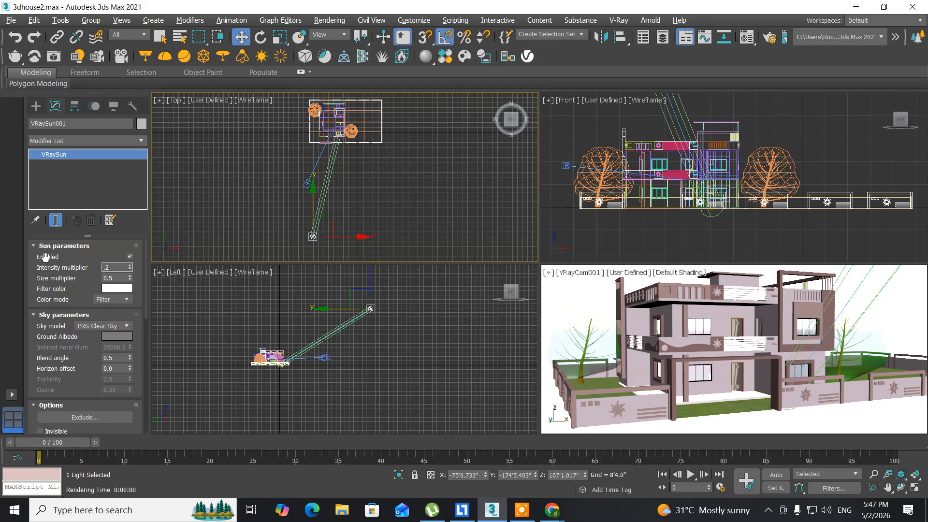
key("Return")
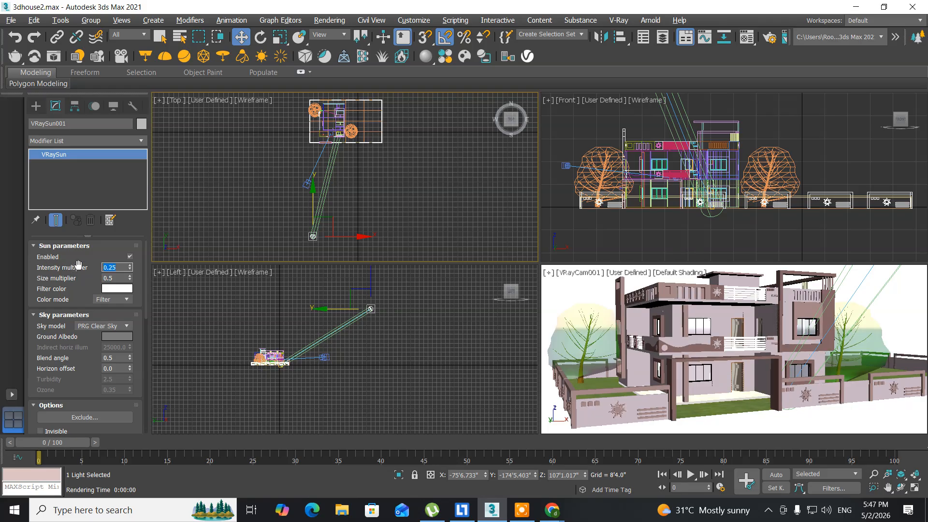
left_click(115, 277)
key("Return")
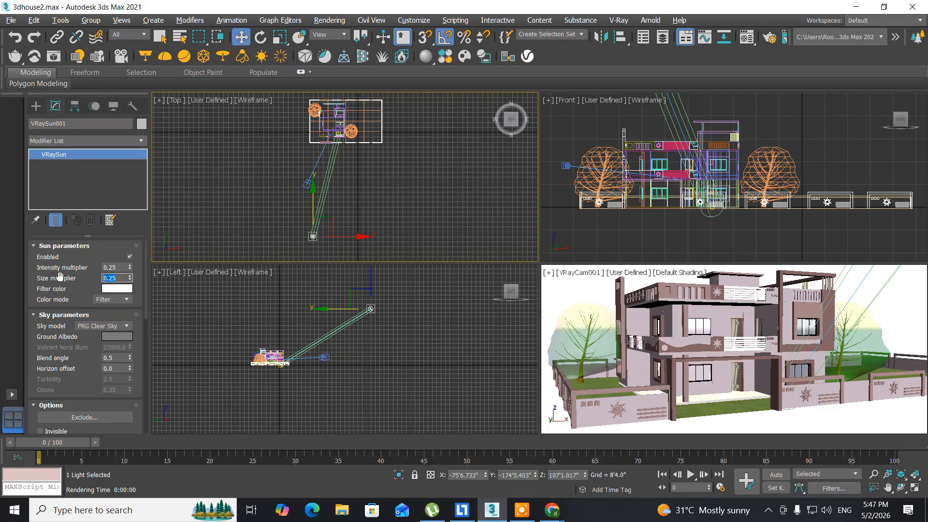
Render the VRayCam001 view to check the house's lighting with the dimmed sun.
left_click(561, 301)
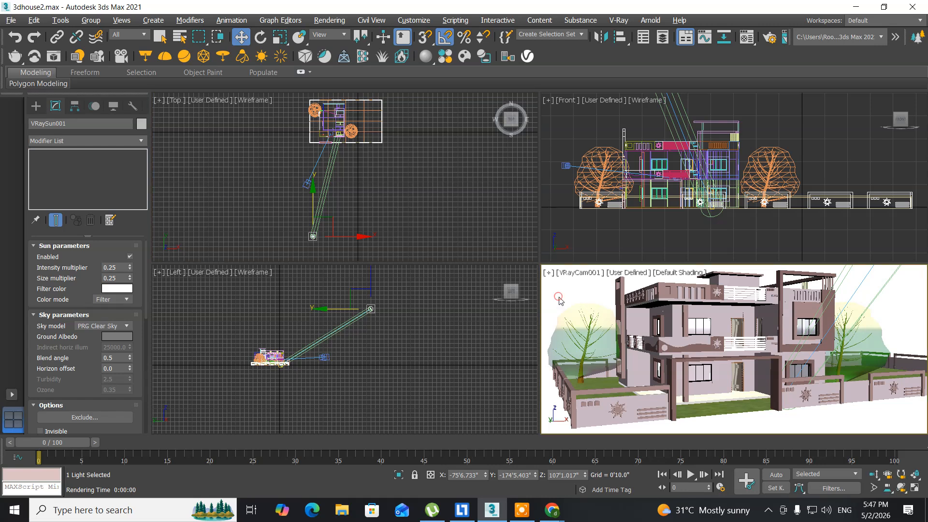
key("shift+q")
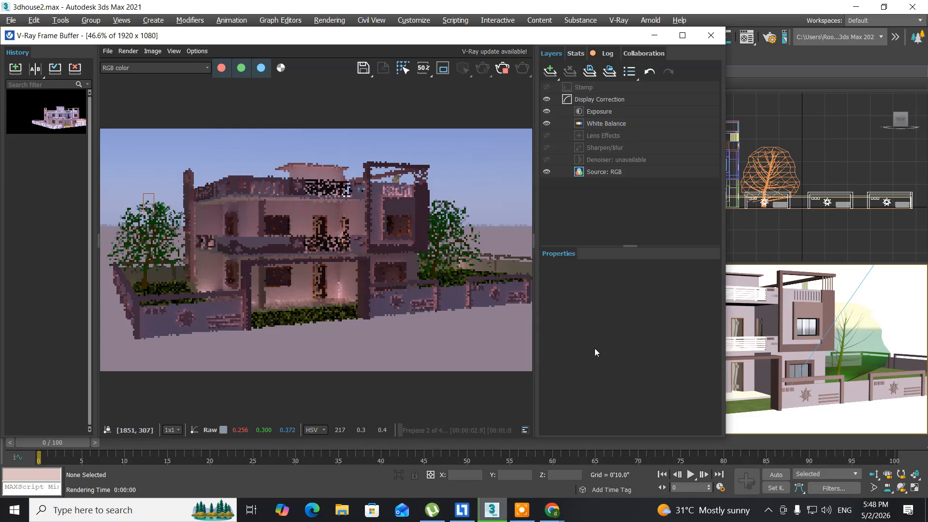
left_click(522, 511)
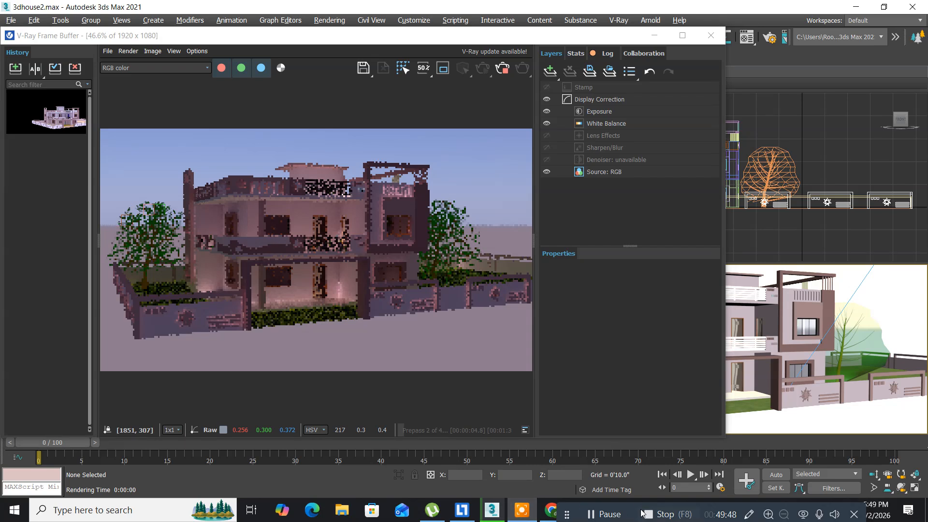